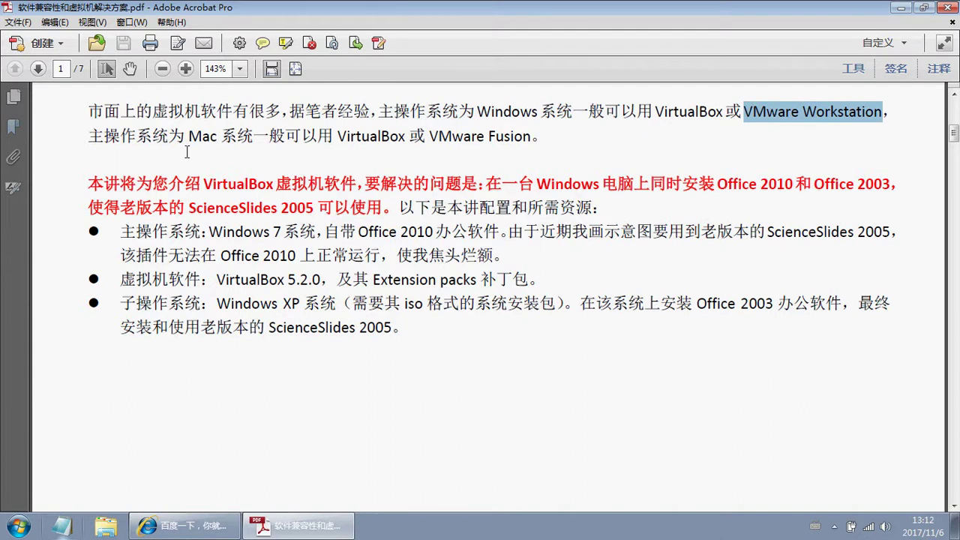
- Examine the paragraph on which virtual machine software suits Windows and Mac host systems, highlighting its key phrases
drag(189, 137, 257, 141)
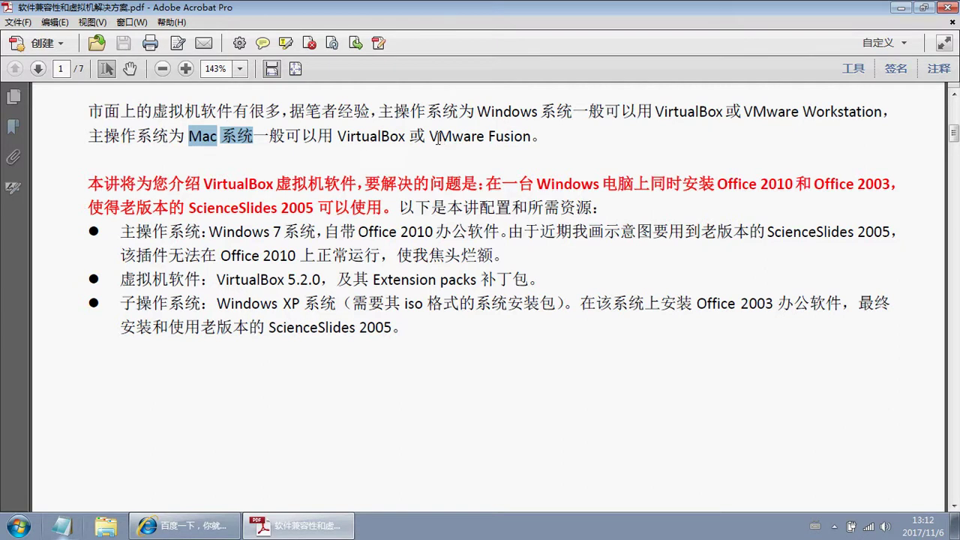
drag(431, 137, 505, 136)
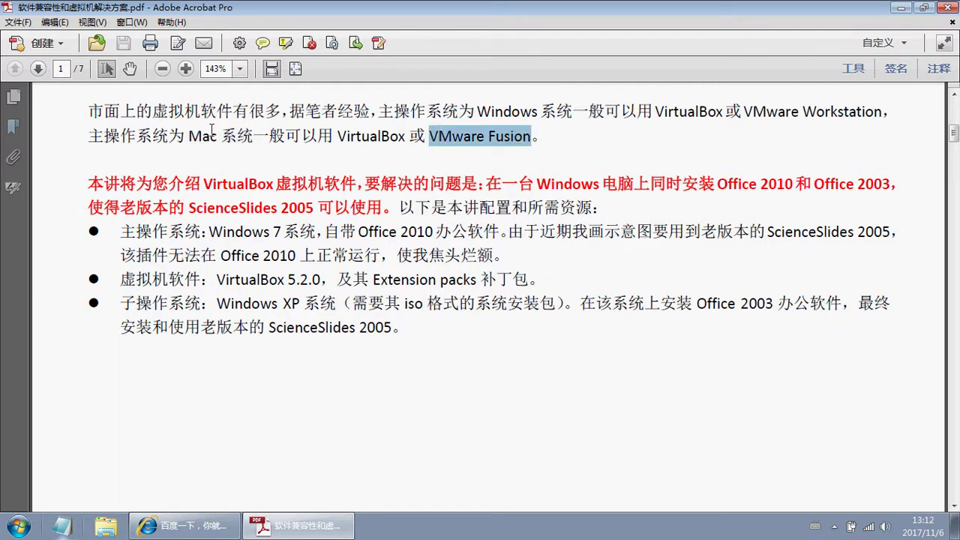
drag(152, 112, 240, 113)
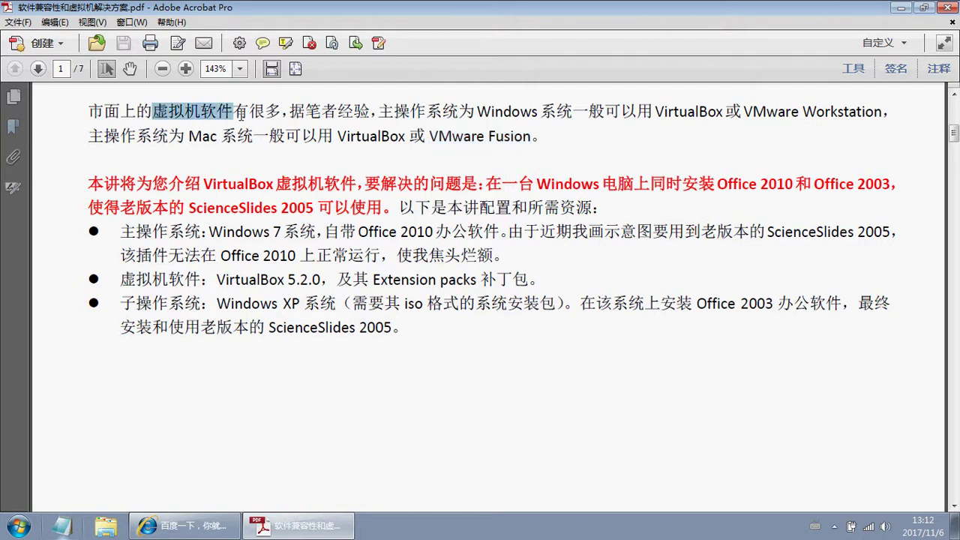
drag(548, 139, 88, 112)
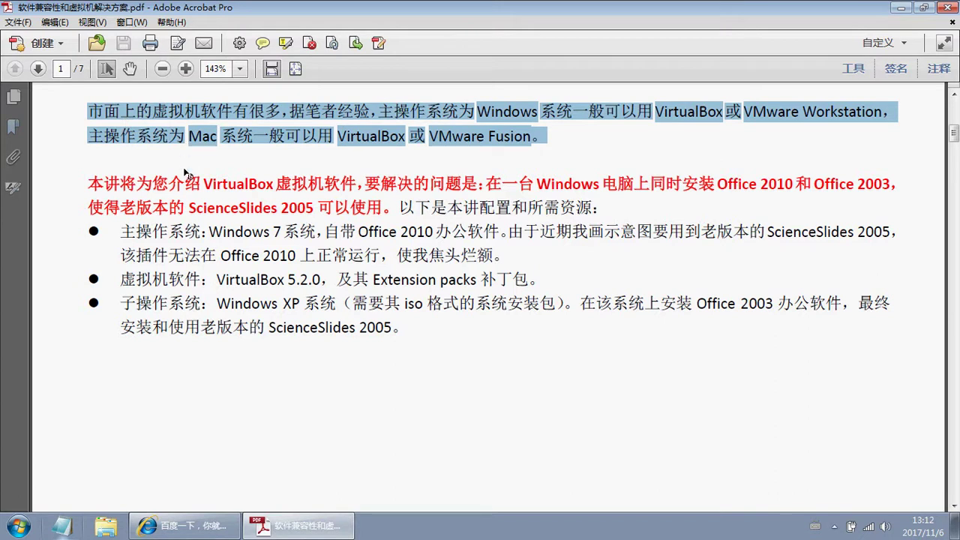
- Examine the red statement of the lecture's objective and the start of the required configuration list, highlighting the key terms
drag(203, 184, 359, 183)
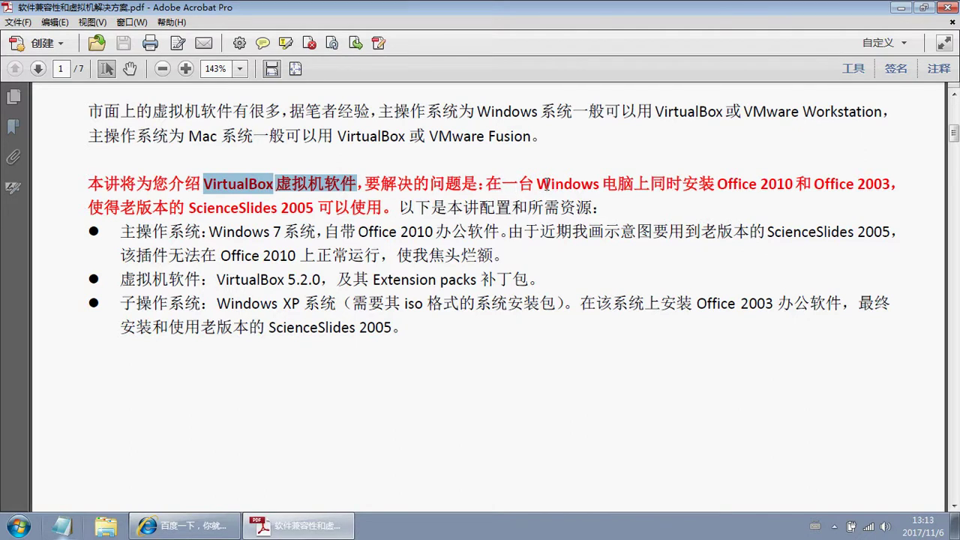
drag(503, 183, 647, 187)
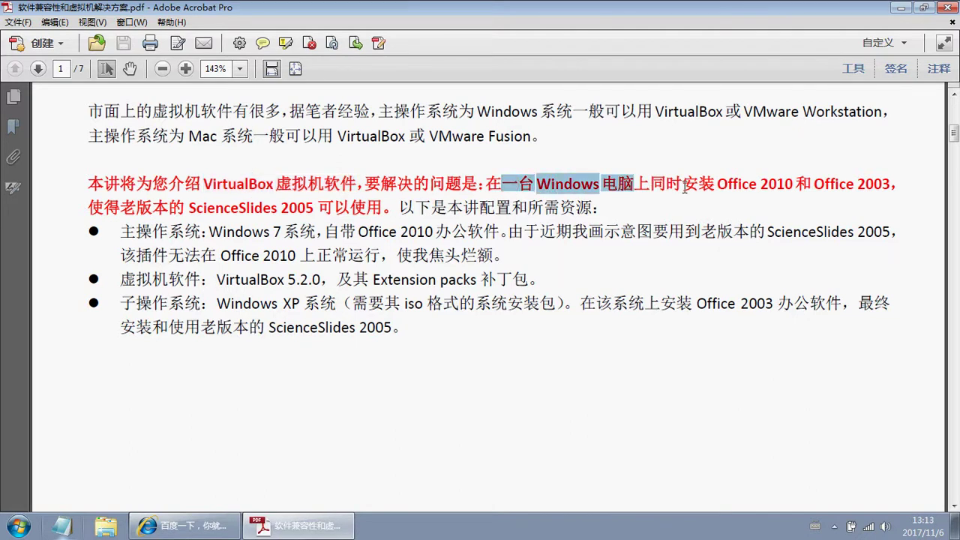
drag(720, 185, 886, 189)
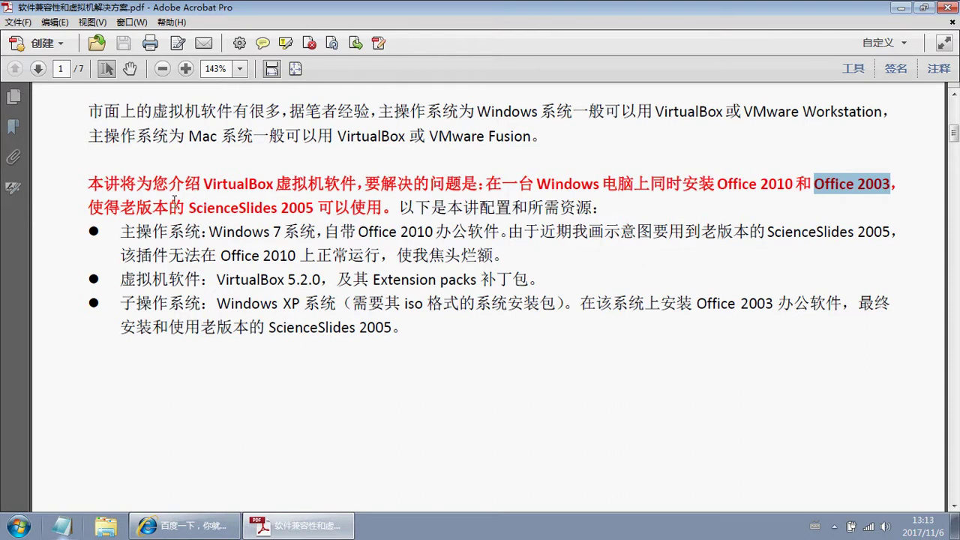
drag(120, 209, 384, 214)
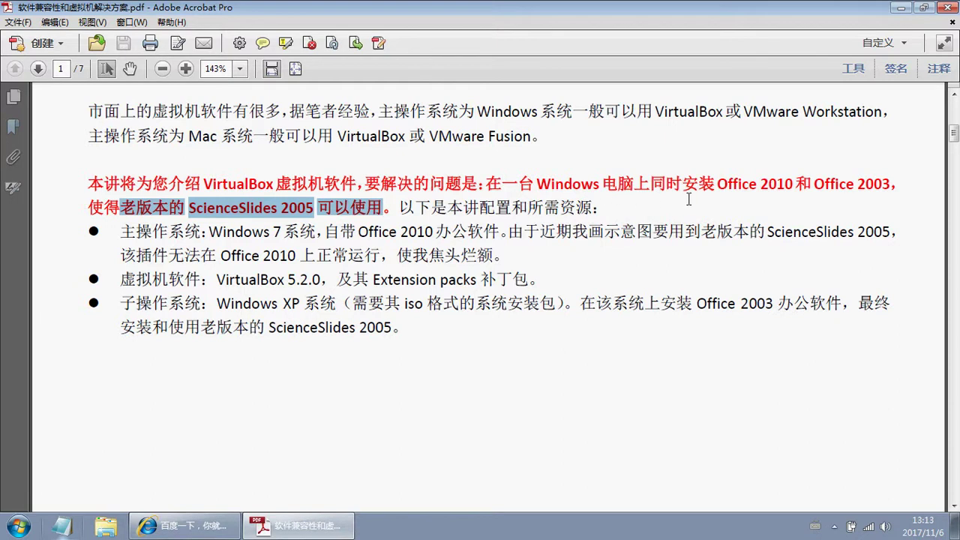
drag(718, 184, 869, 185)
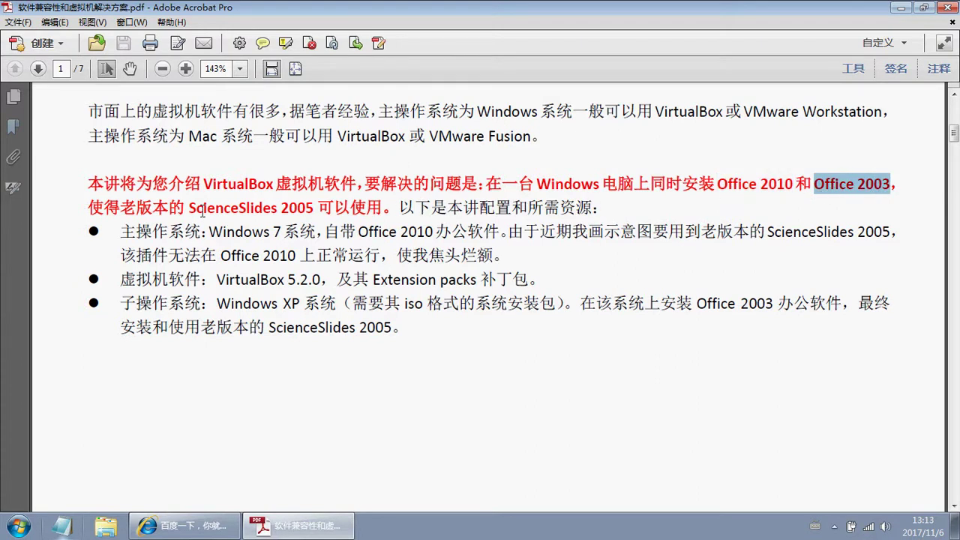
drag(190, 209, 298, 211)
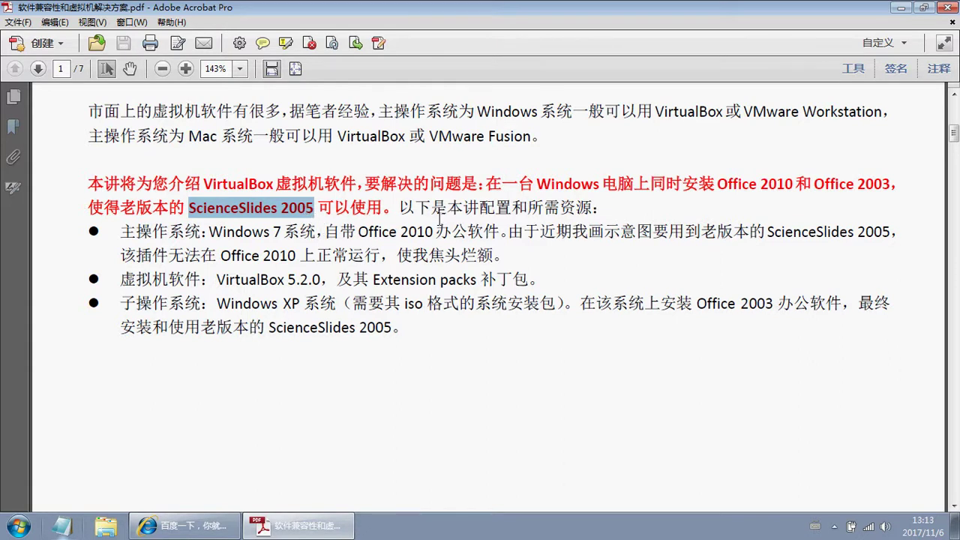
drag(454, 208, 612, 207)
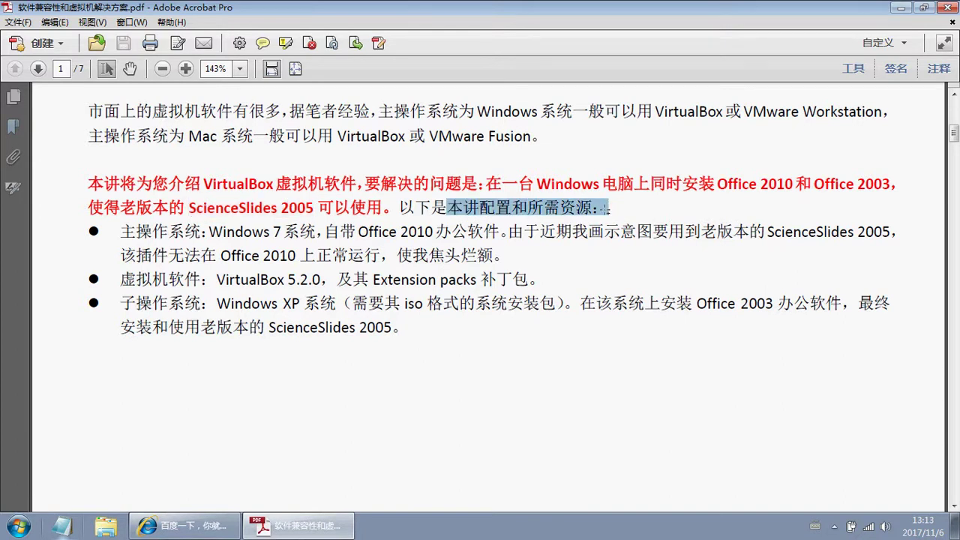
drag(121, 232, 491, 235)
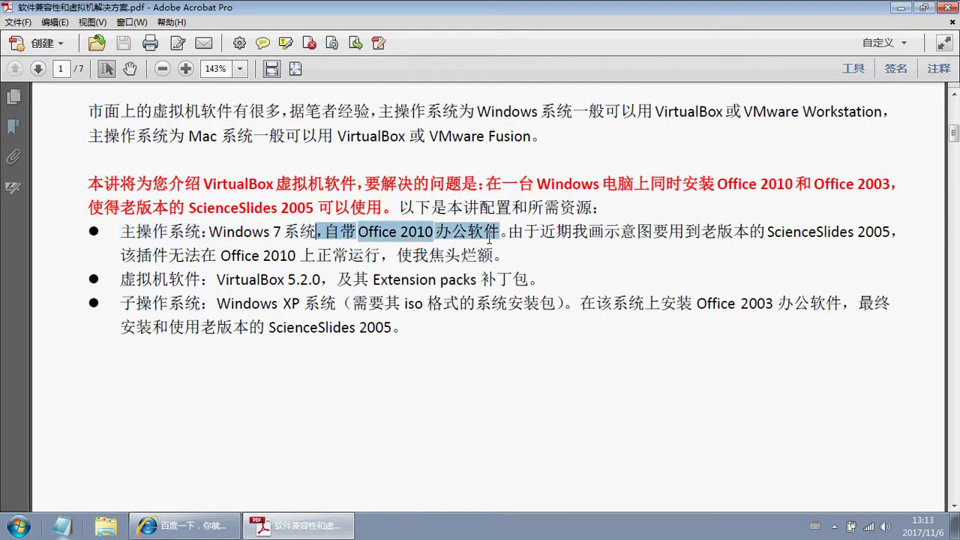
- Show the desktop, check the Windows edition in the computer's system properties, and close the window
click(955, 525)
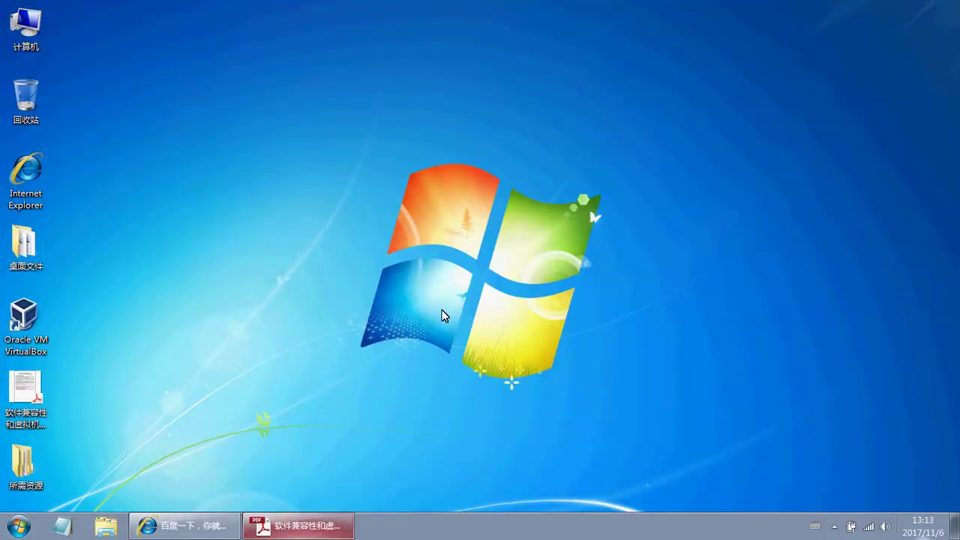
click(26, 28)
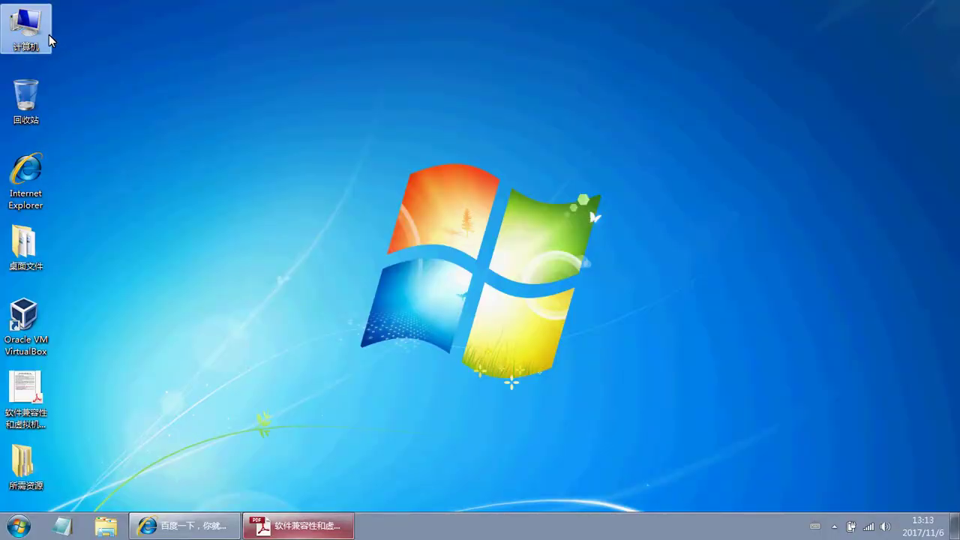
right_click(42, 31)
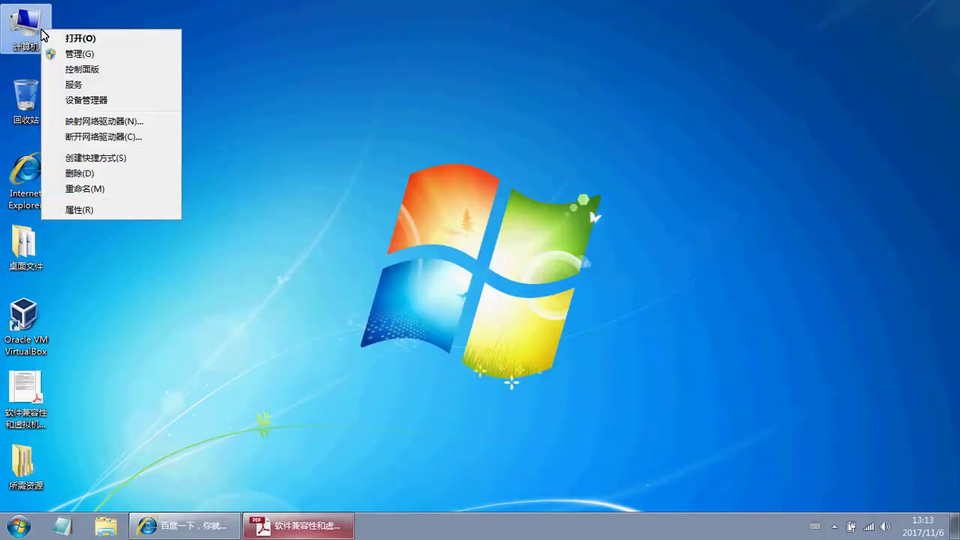
click(88, 211)
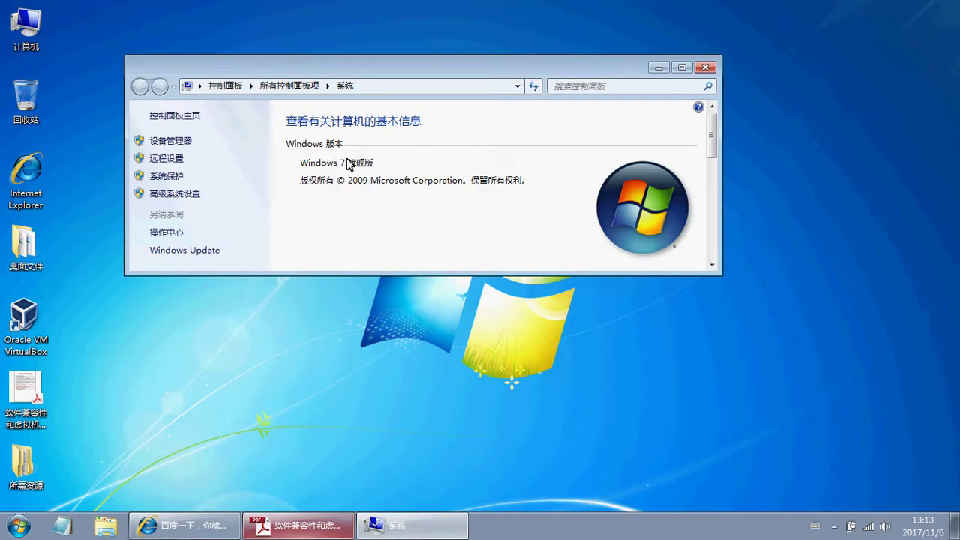
click(711, 69)
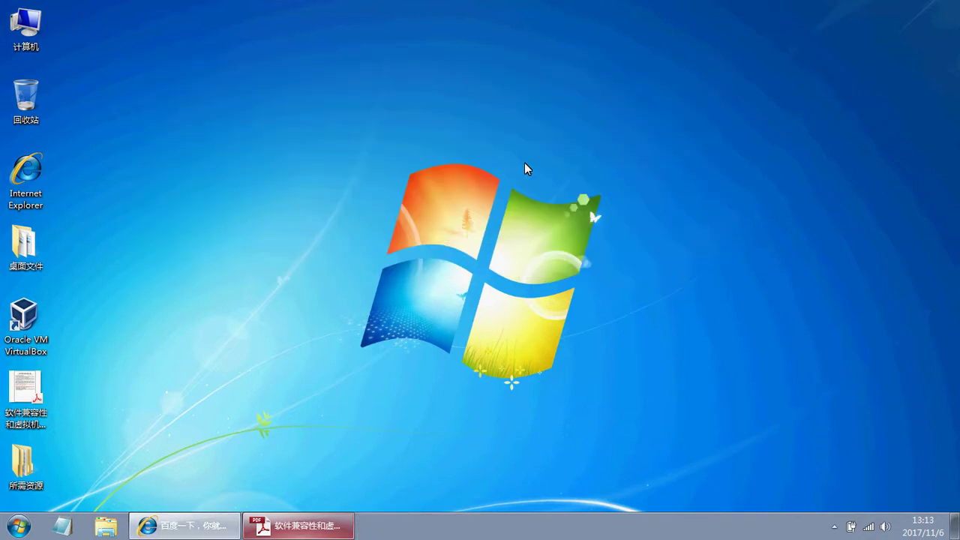
- Check which Microsoft Office programs are installed on the computer and return to the PDF in Adobe Acrobat Pro
click(12, 533)
click(45, 464)
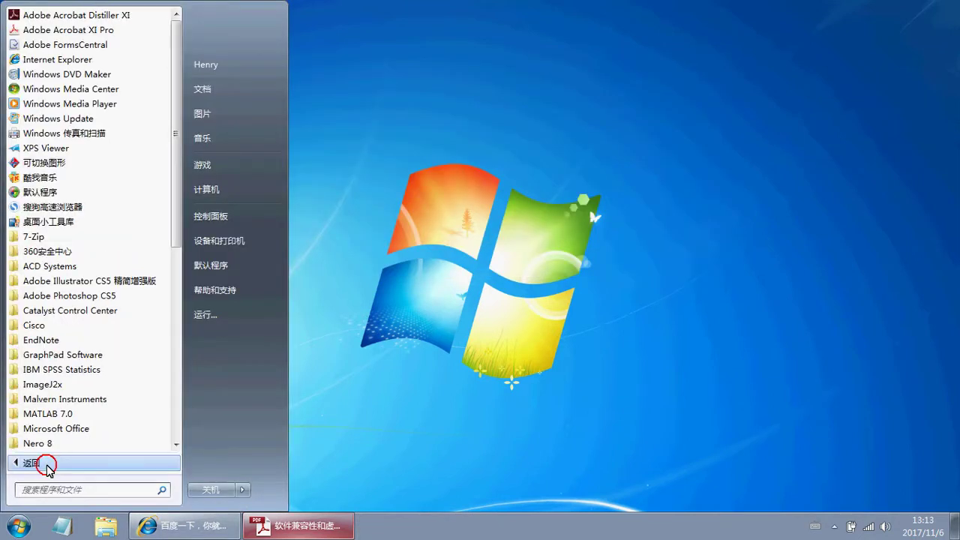
click(99, 430)
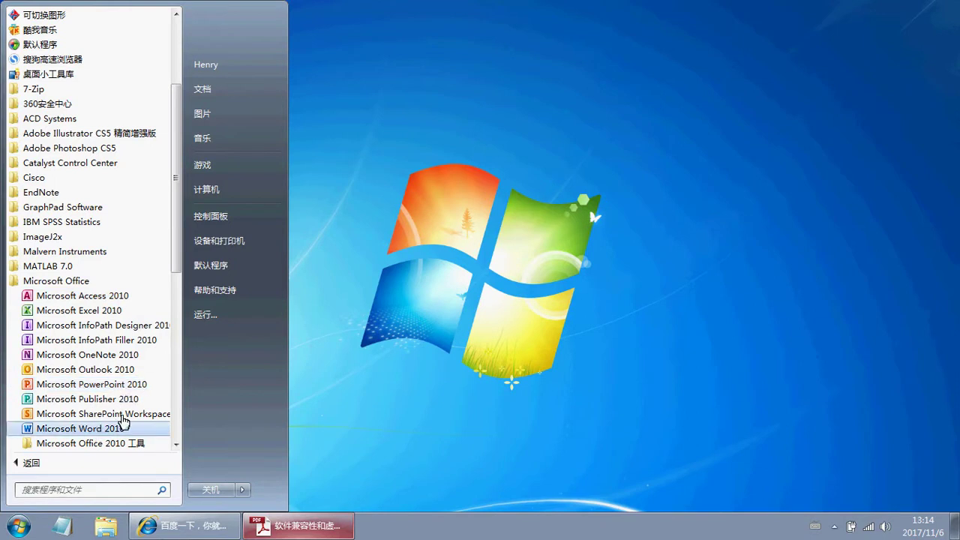
click(366, 382)
key(alt+Tab)
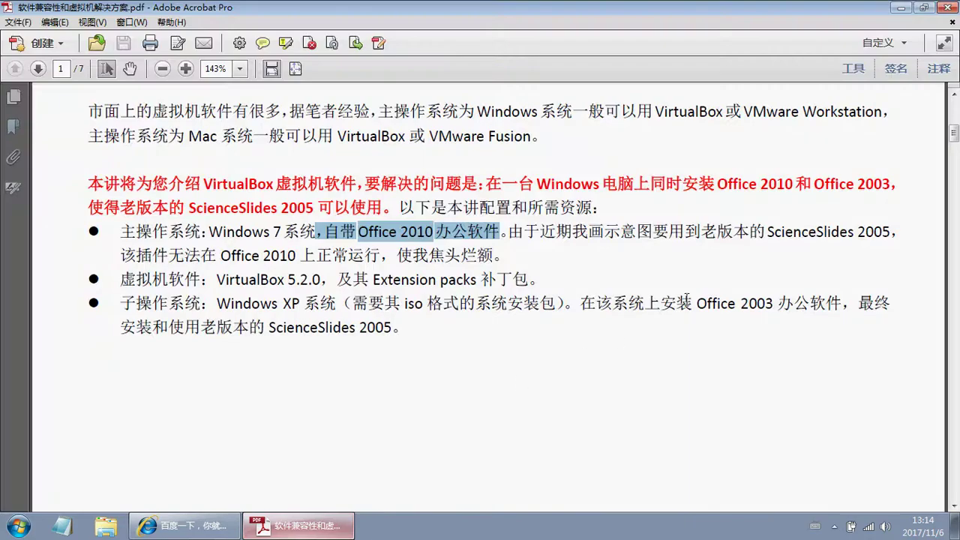
- Examine the host system bullet about running the old ScienceSlides 2005 plug-in under Office 2010, highlighting its key phrases
drag(589, 234, 872, 235)
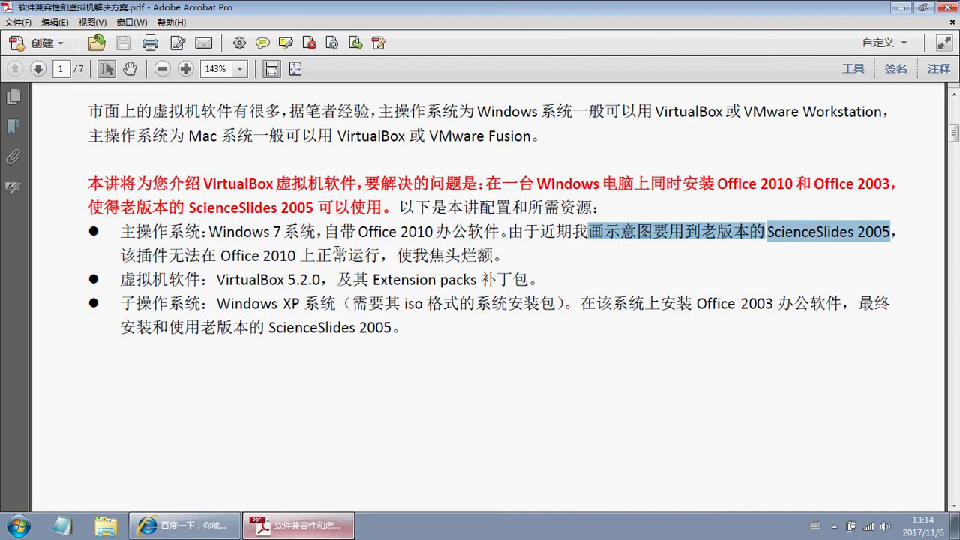
drag(220, 256, 383, 260)
drag(178, 253, 204, 253)
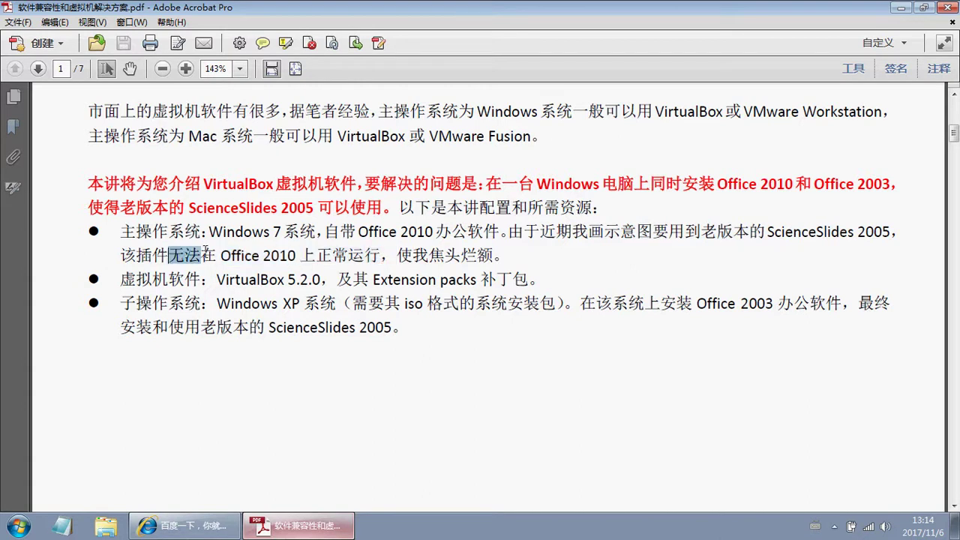
drag(317, 257, 381, 259)
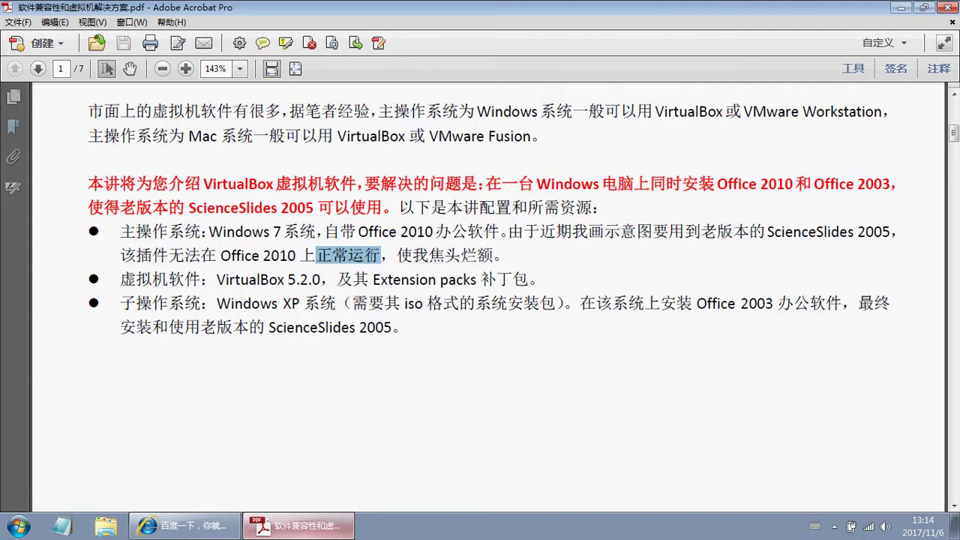
drag(767, 232, 891, 232)
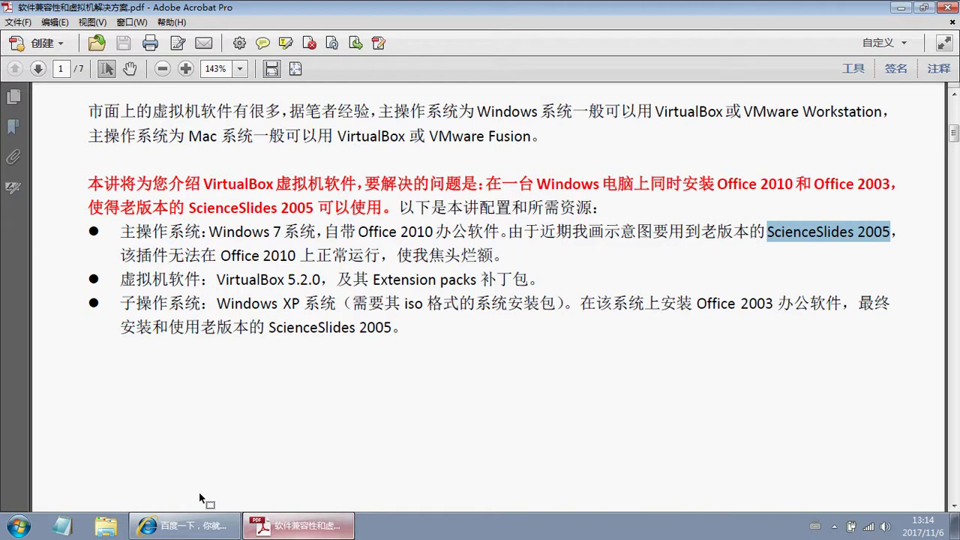
- Check the installed ScienceSlides program folder and launch Microsoft PowerPoint 2010
click(19, 526)
click(38, 462)
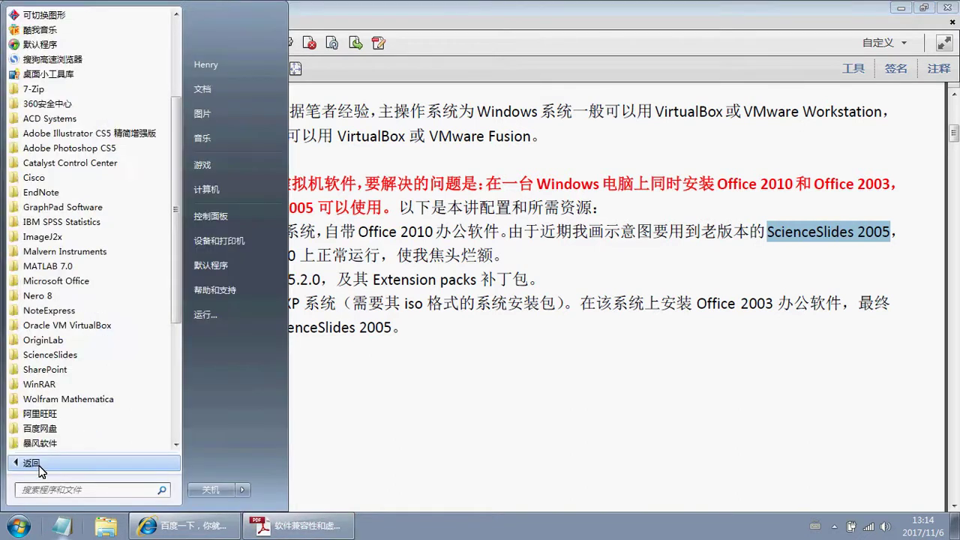
click(66, 356)
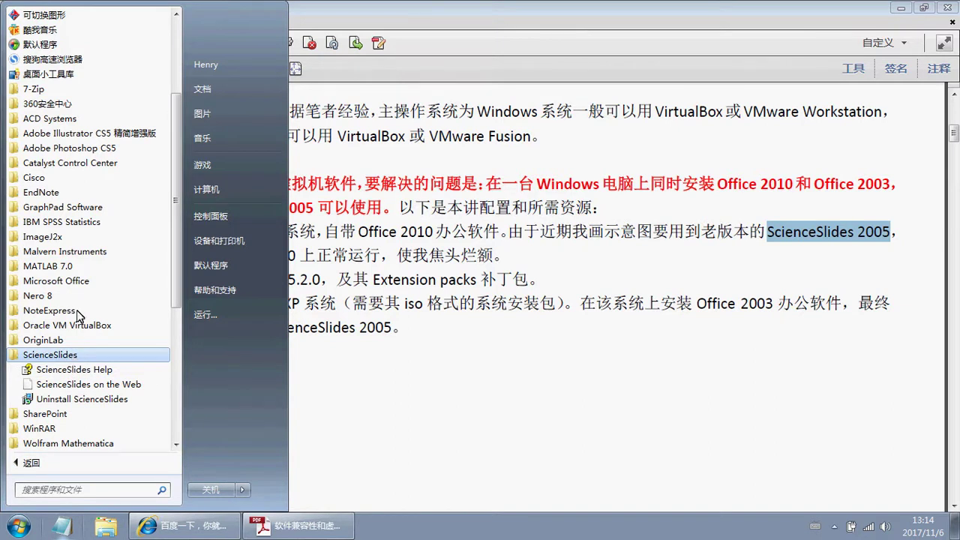
click(73, 281)
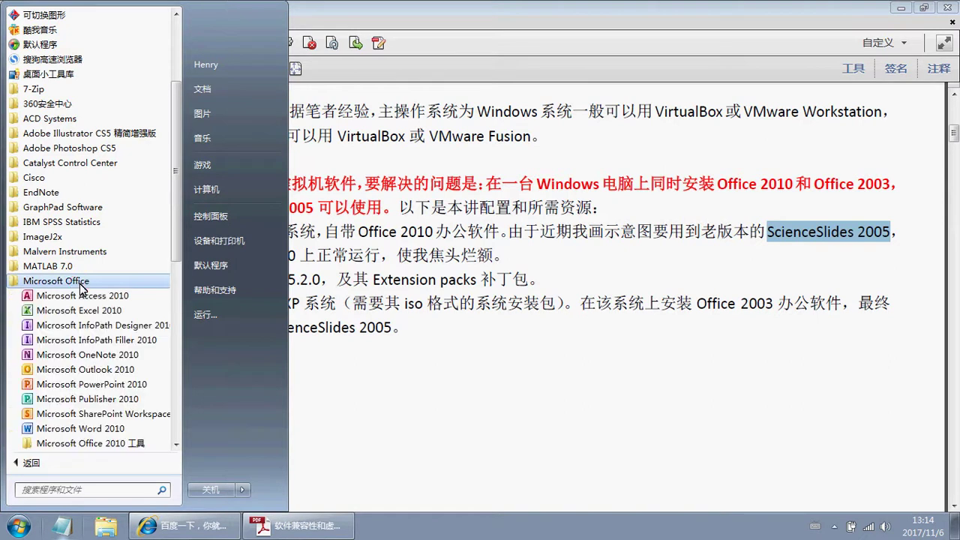
click(91, 384)
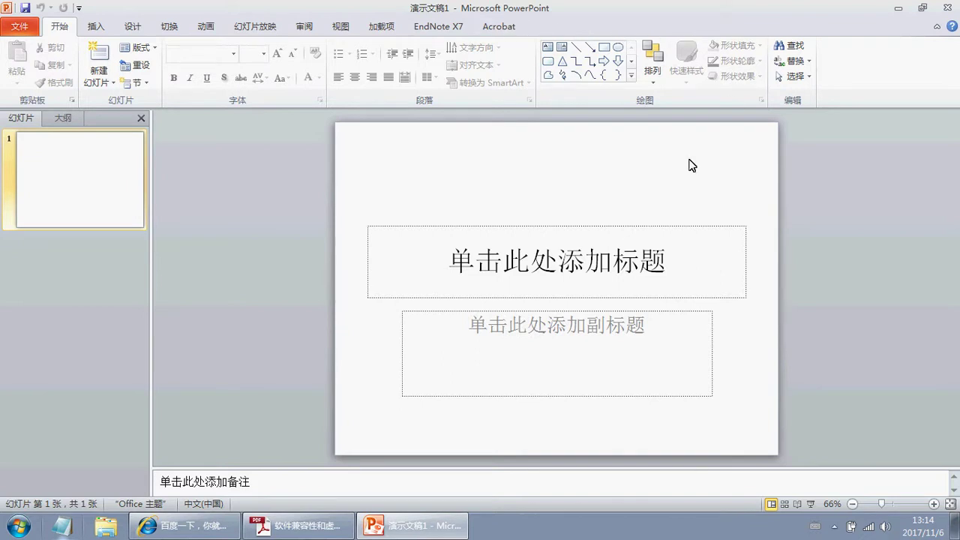
- Switch back to the PDF in Adobe Acrobat Pro and review its mentions of Office 2010 and Office 2003
click(322, 522)
drag(220, 256, 379, 256)
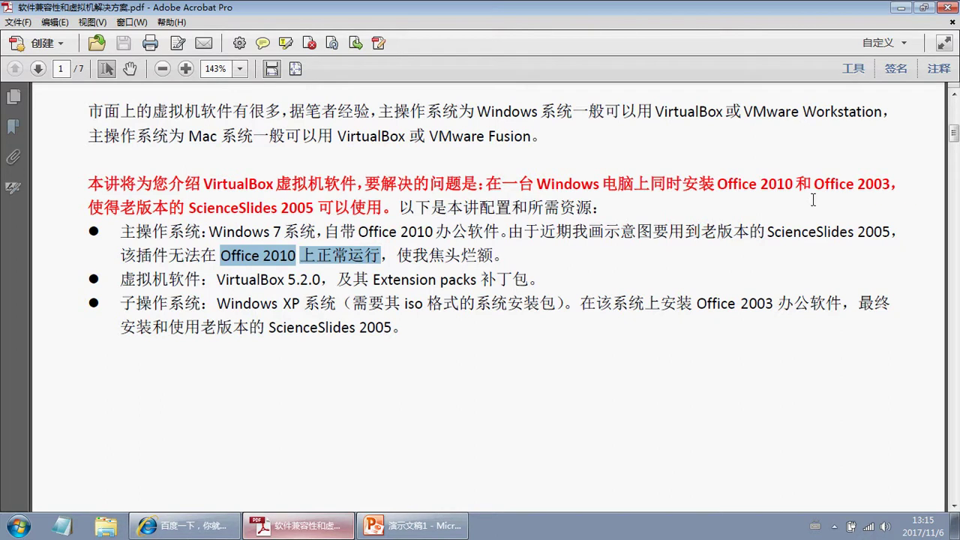
drag(815, 187, 888, 191)
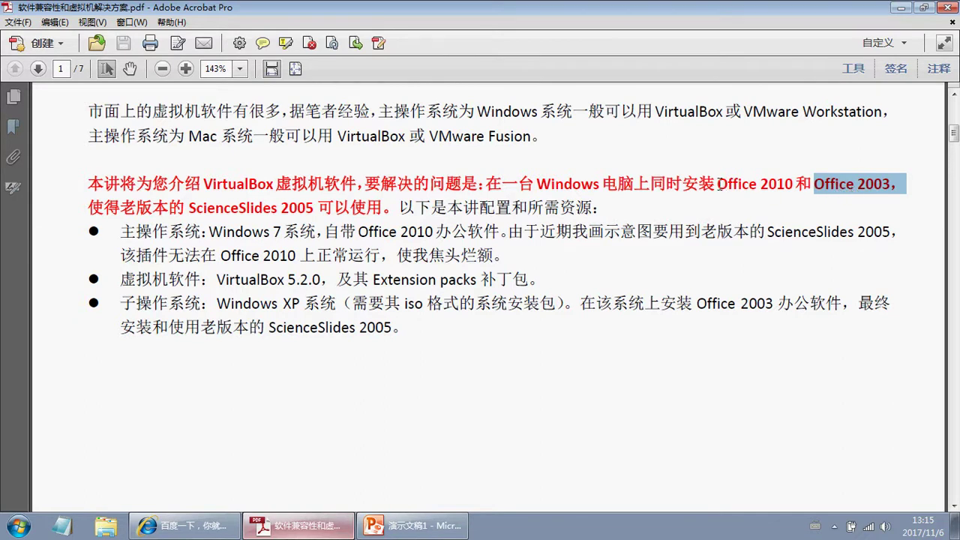
drag(719, 184, 792, 186)
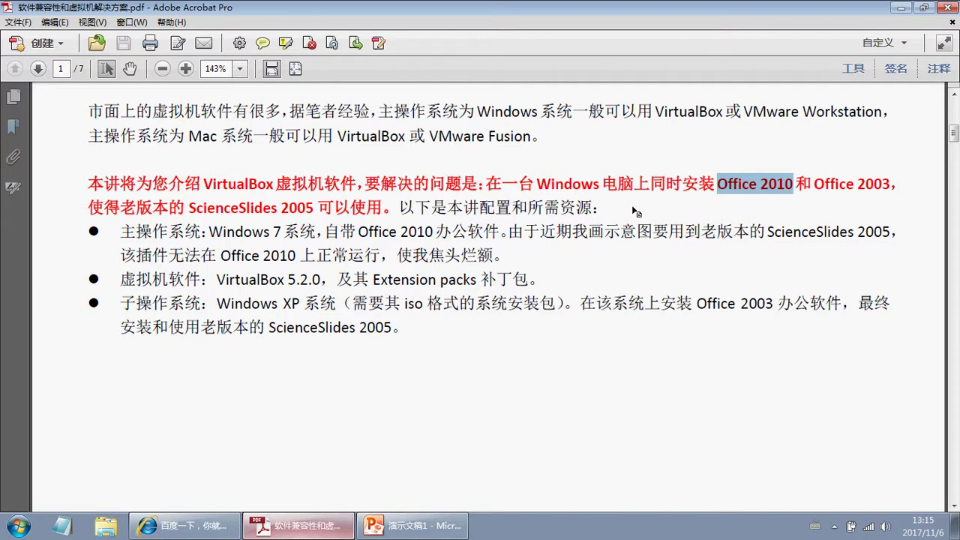
- Examine the bullets on the Windows 7 host, the Windows XP guest, and VirtualBox 5.2.0 with its Extension packs
drag(121, 232, 316, 232)
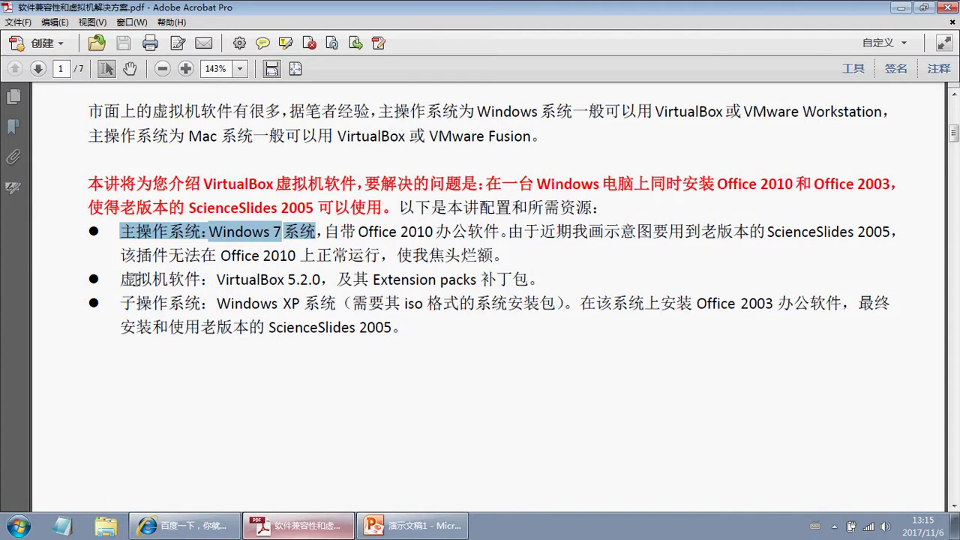
drag(217, 304, 334, 307)
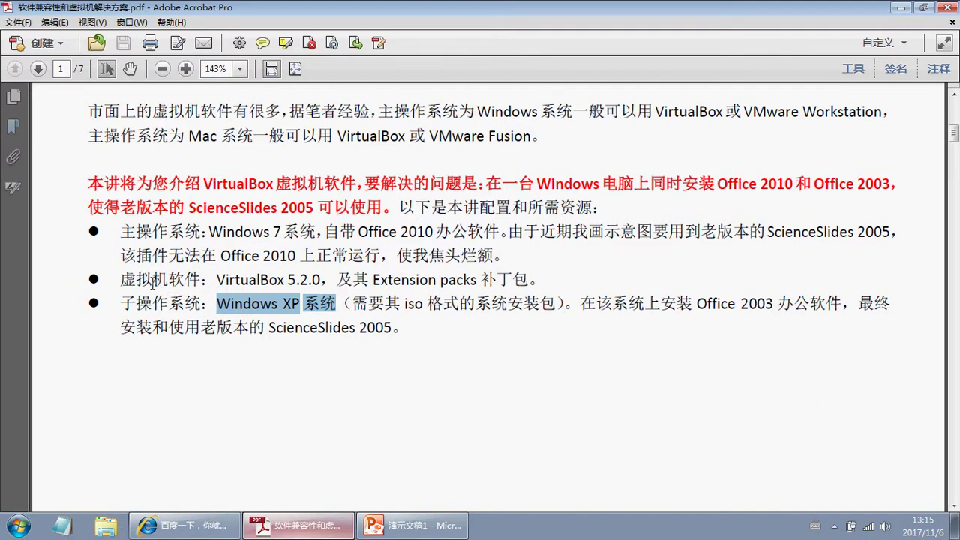
drag(120, 279, 216, 279)
click(269, 279)
drag(374, 279, 540, 279)
click(531, 279)
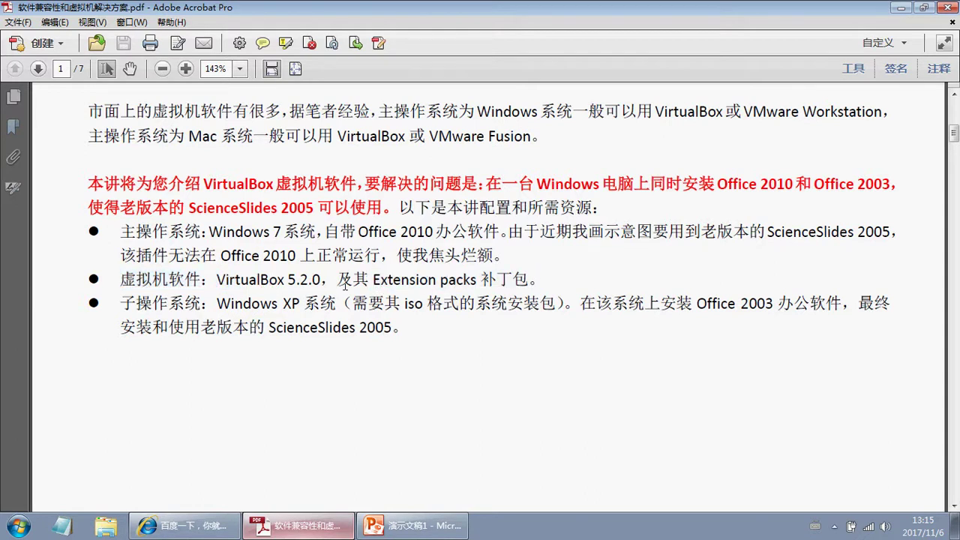
drag(216, 279, 323, 279)
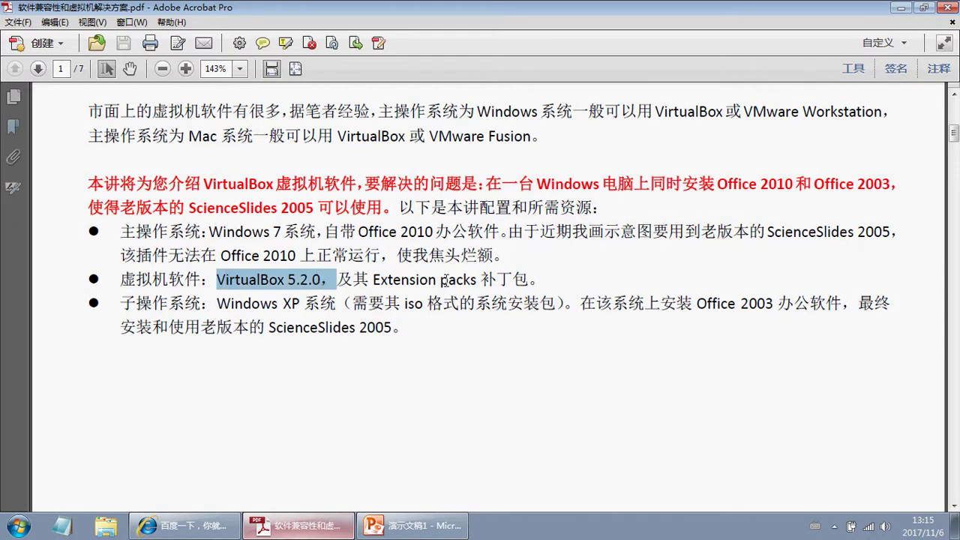
- Highlight the Extension packs requirement in the PDF, switch to Internet Explorer, and search Baidu for "virtualbox"
drag(373, 279, 528, 279)
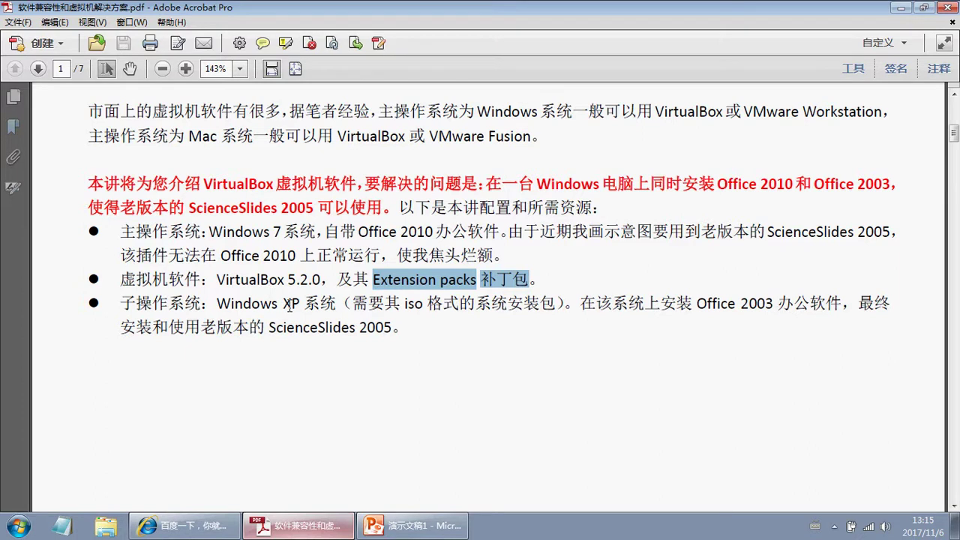
click(954, 525)
click(190, 517)
click(458, 231)
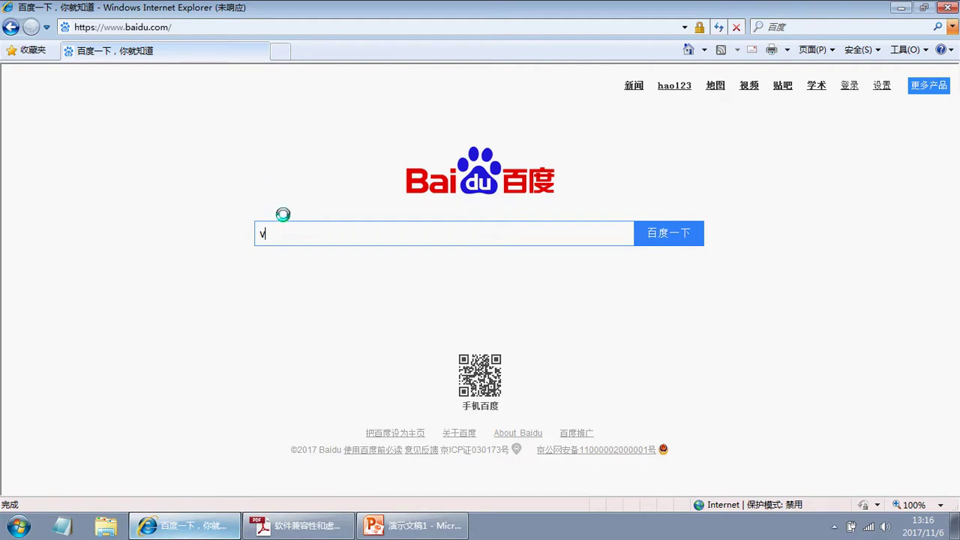
text(irtual)
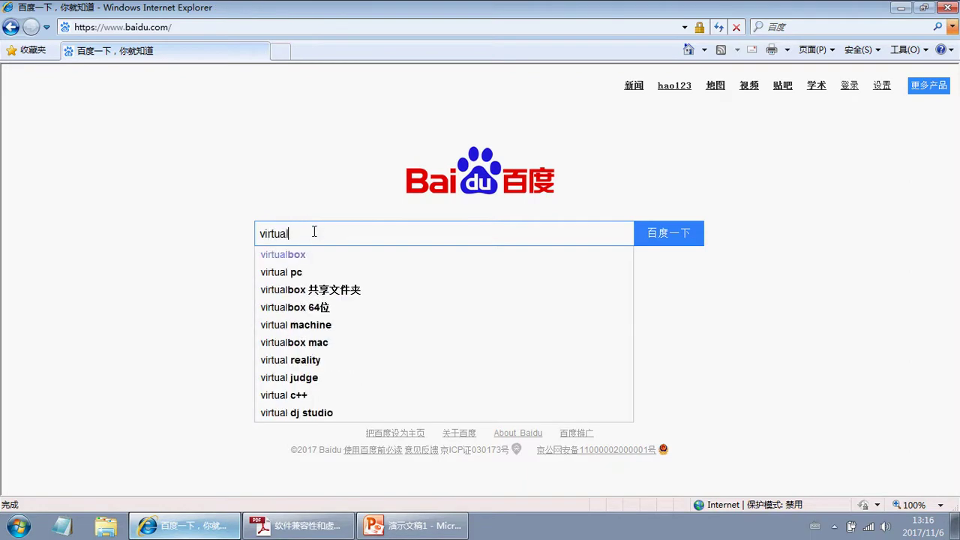
text(box)
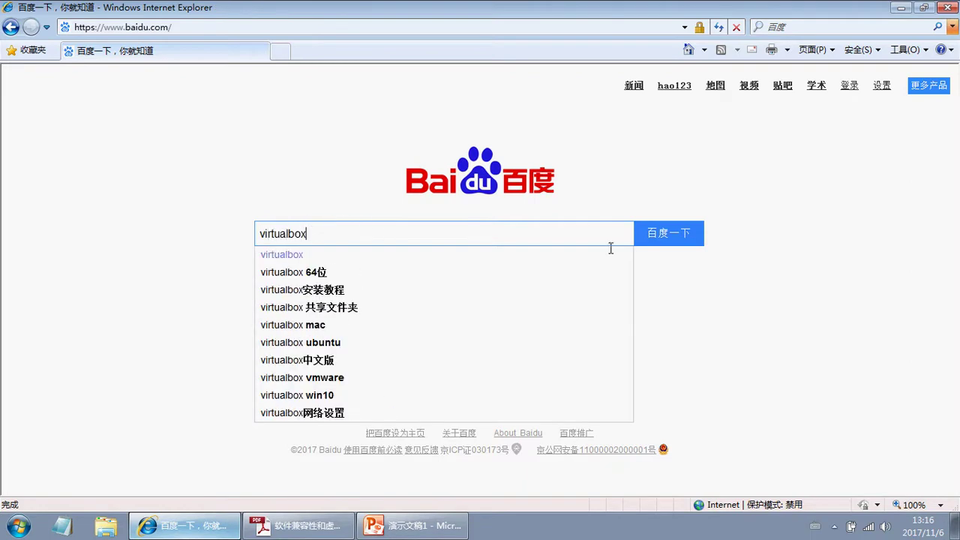
click(684, 233)
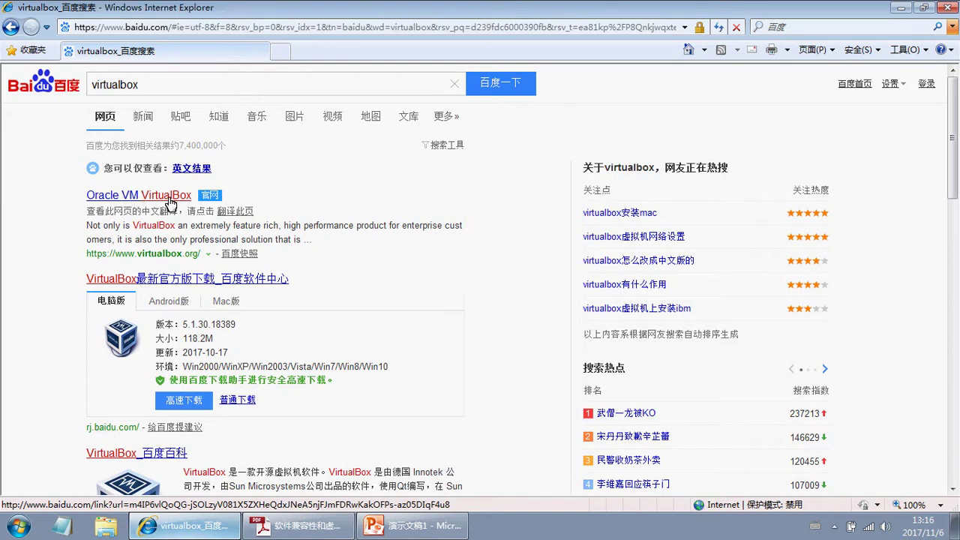
- Open the official Oracle VM VirtualBox site from the search results in a maximized window and go to its Downloads page
click(170, 198)
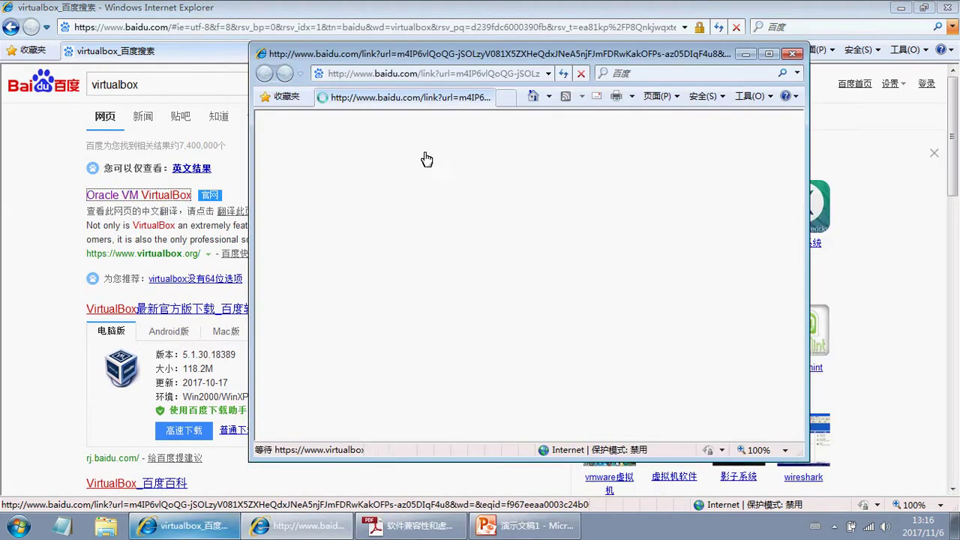
click(769, 54)
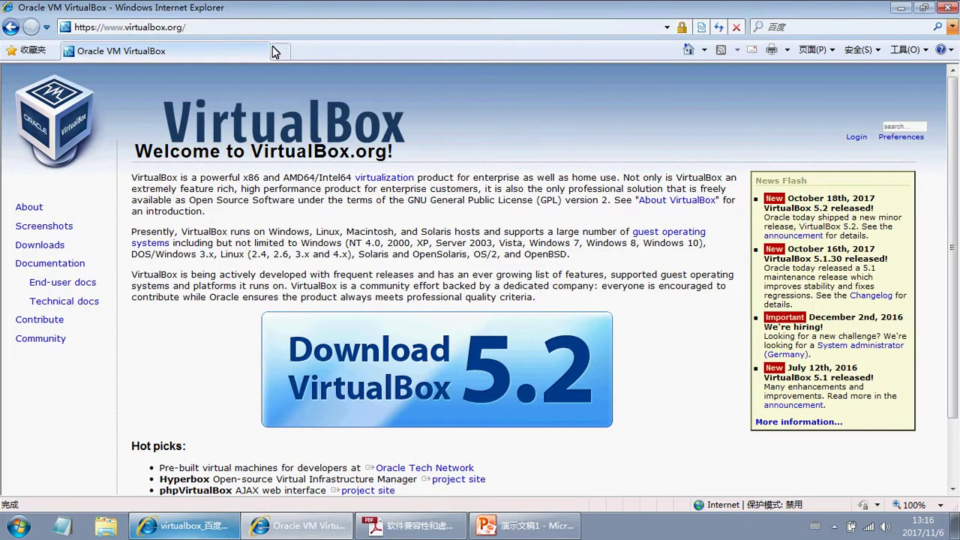
click(39, 245)
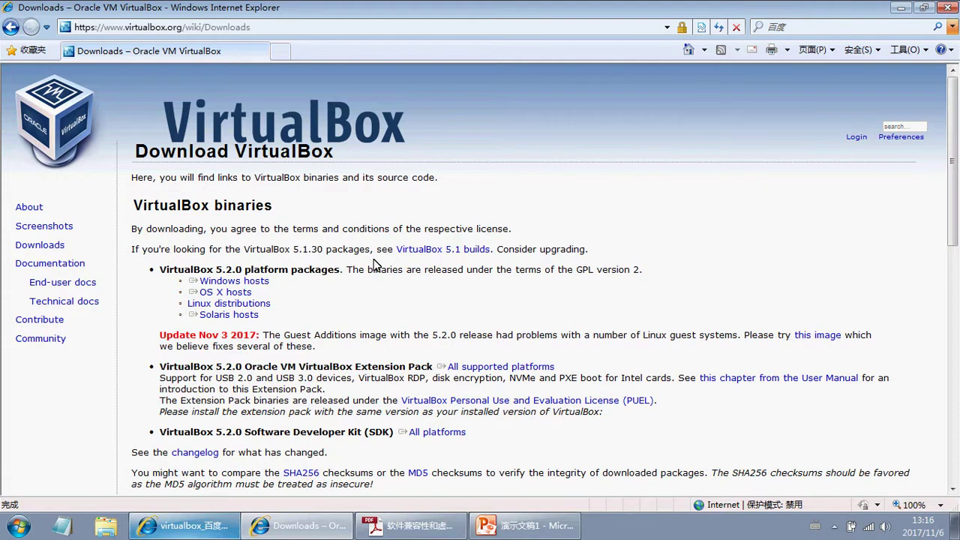
- Highlight the VirtualBox 5.2.0 platform packages entry, visit the VirtualBox 5.1 builds link, and return to the Downloads page
click(164, 269)
drag(163, 269, 234, 269)
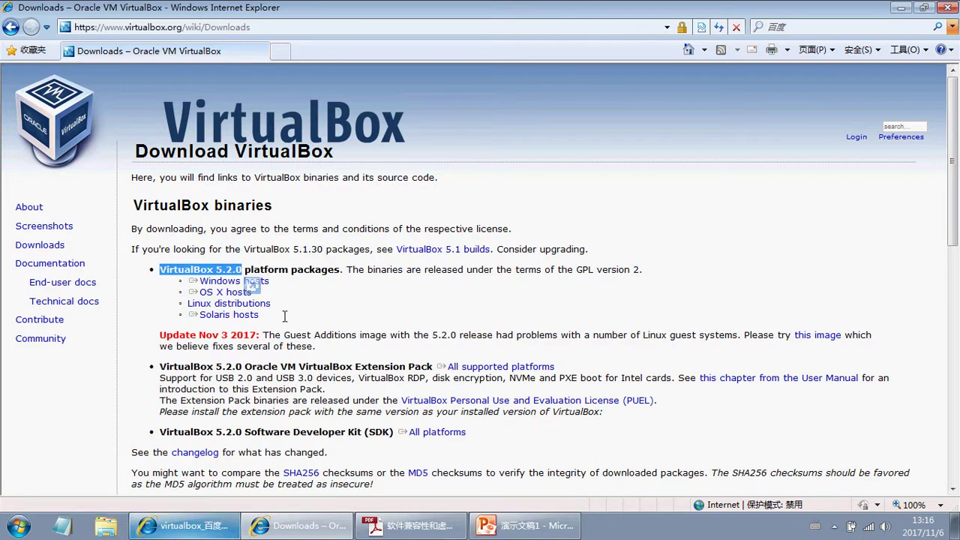
click(442, 250)
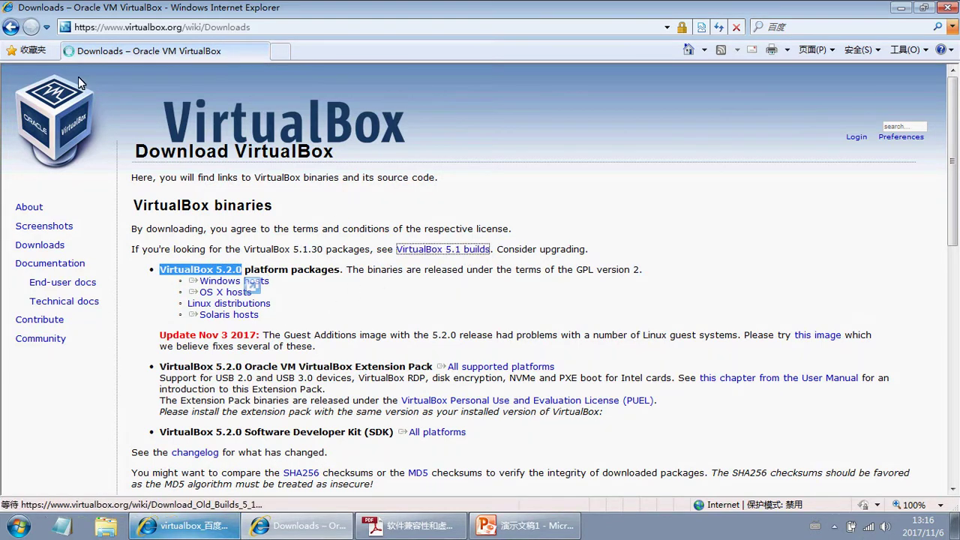
key(BackSpace)
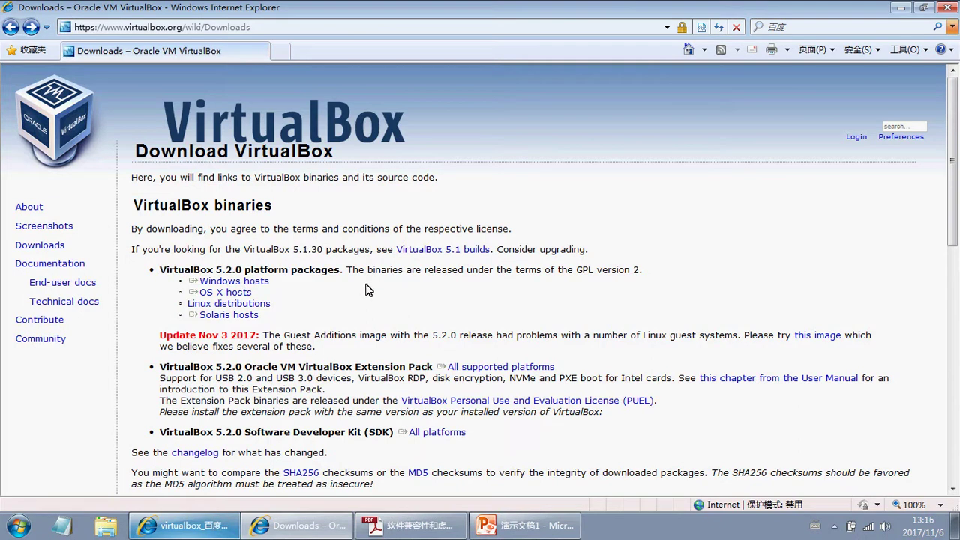
- Examine the VirtualBox 5.2.0 host package links, highlighting Windows hosts and the VirtualBox Extension Pack entry
drag(212, 275, 192, 292)
click(266, 299)
drag(287, 308, 229, 304)
click(261, 308)
click(298, 319)
drag(312, 296, 258, 281)
click(214, 276)
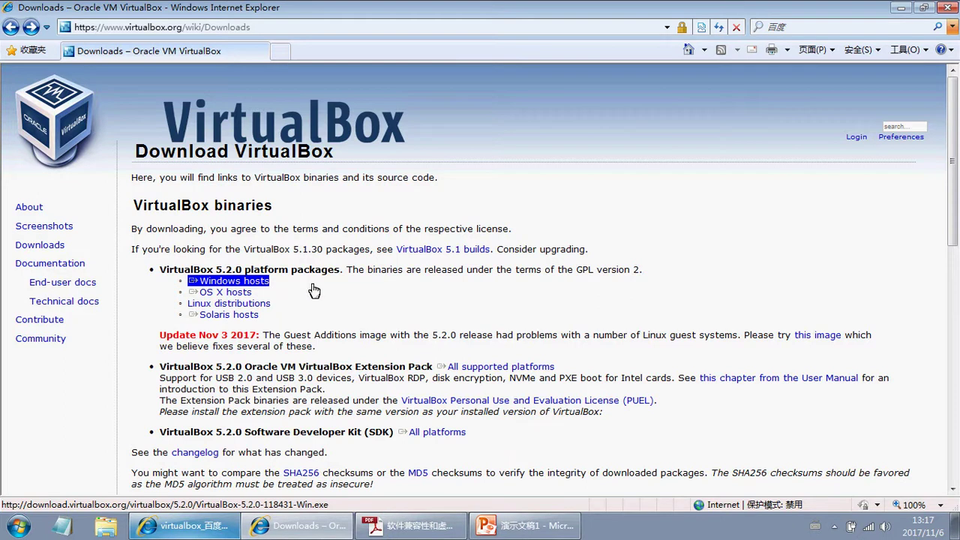
click(286, 285)
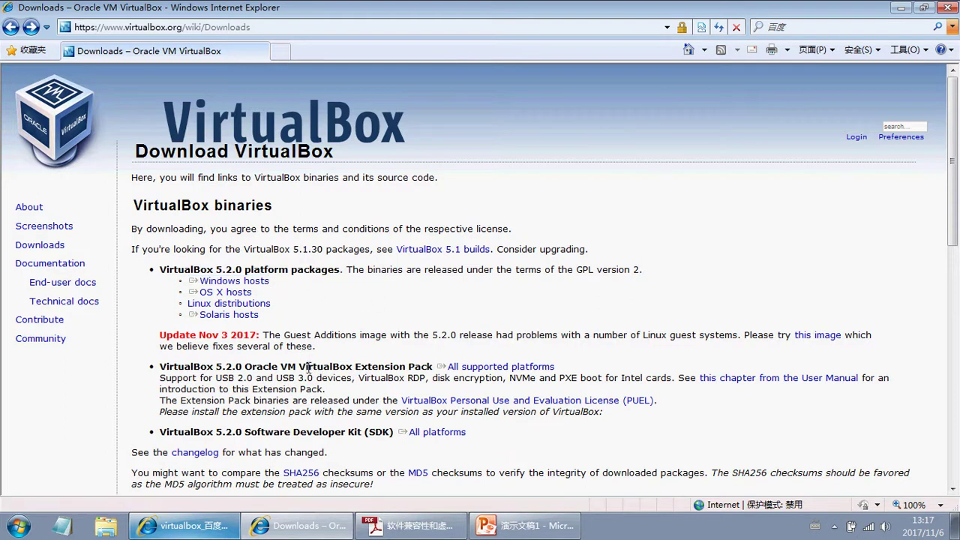
drag(300, 368, 435, 368)
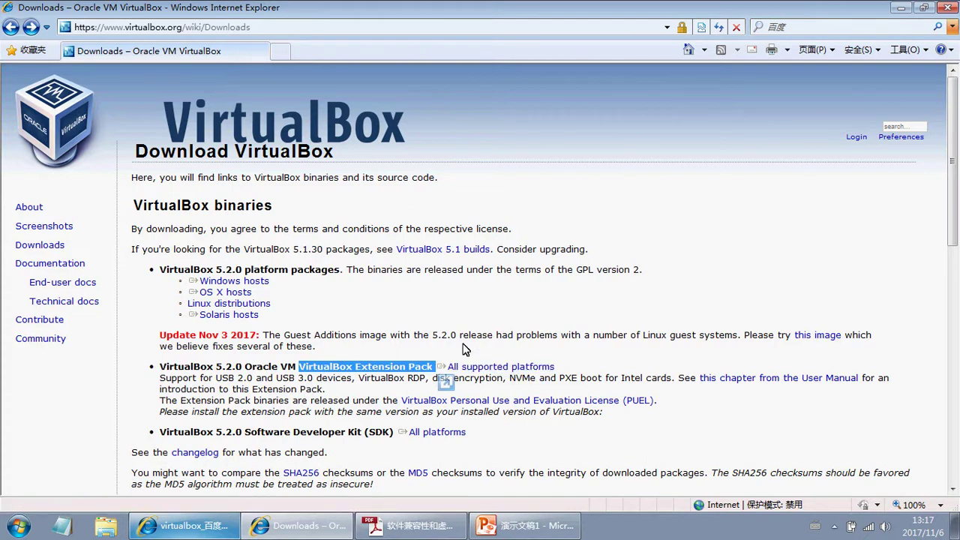
- Switch back to the PDF in Adobe Acrobat Pro and highlight the VirtualBox 5.2.0 and Extension packs bullet
click(516, 529)
click(420, 528)
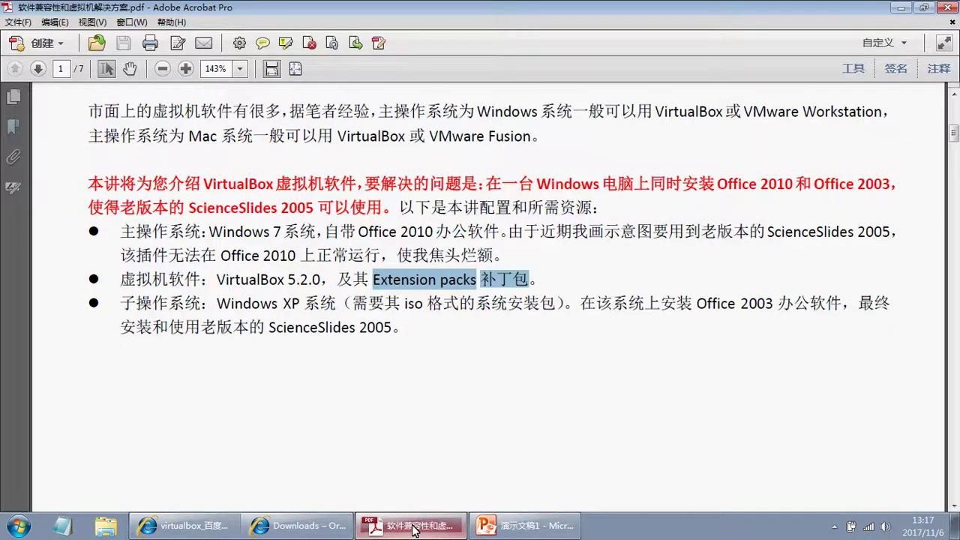
click(420, 281)
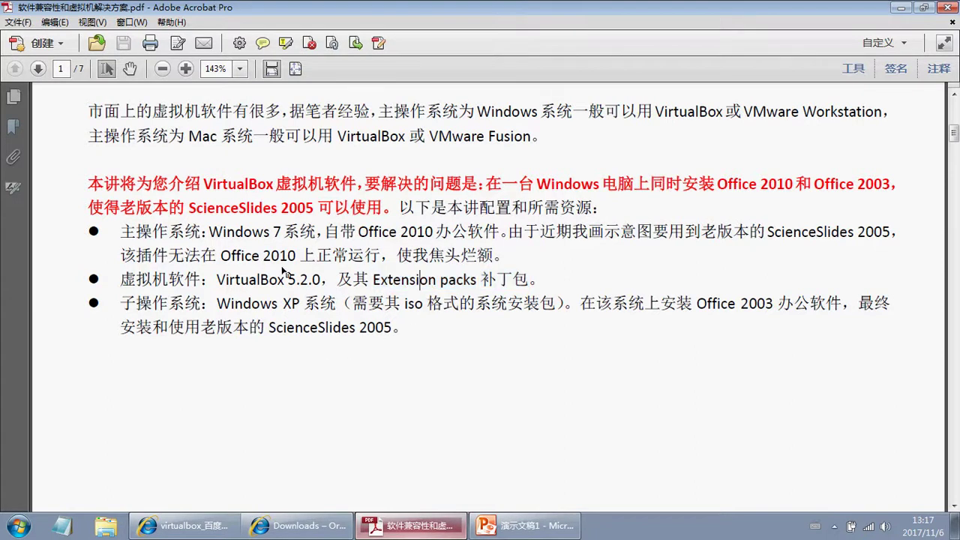
drag(218, 279, 525, 285)
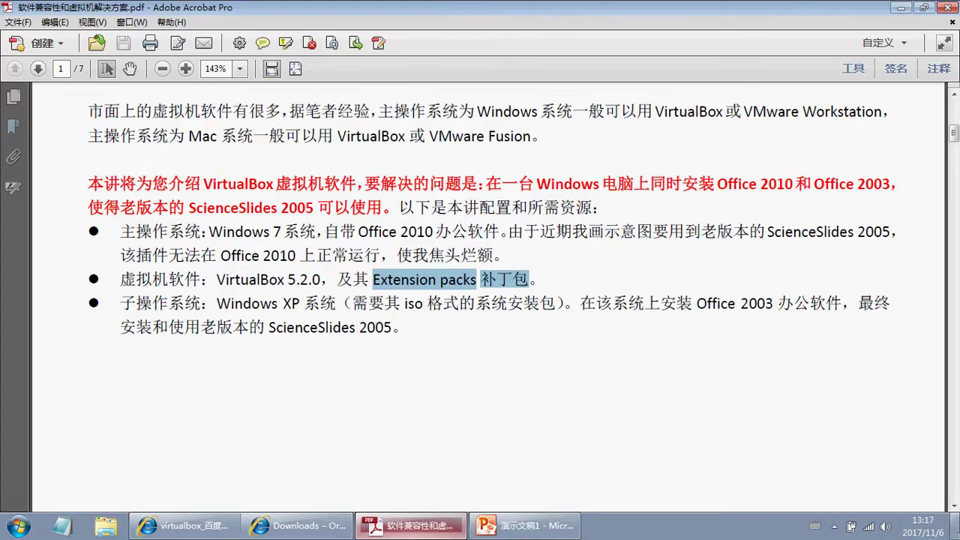
- Open the 1_虚拟机软件VisualBox folder inside the desktop's 所需资源 folder and inspect the VirtualBox installer and Extension Pack files
click(954, 525)
double_click(25, 465)
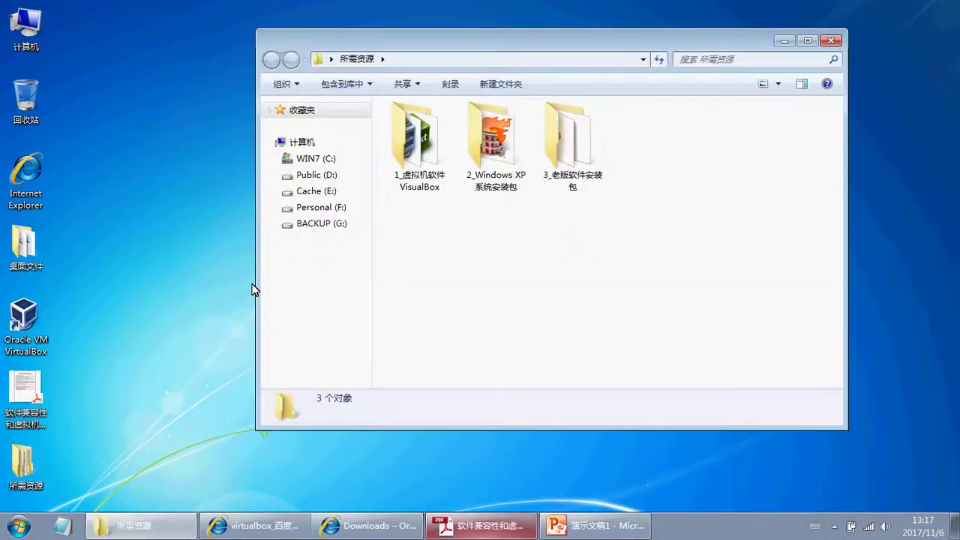
double_click(407, 180)
click(675, 210)
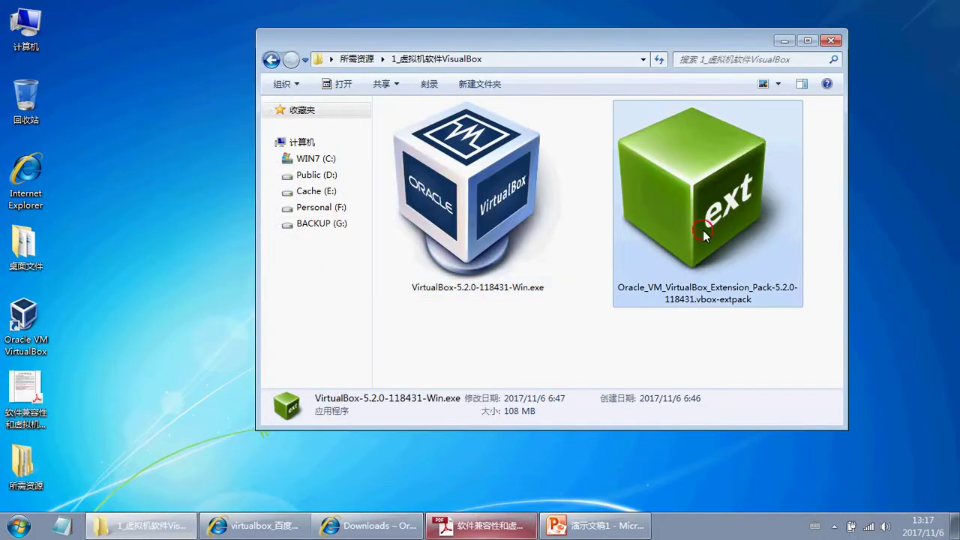
click(487, 341)
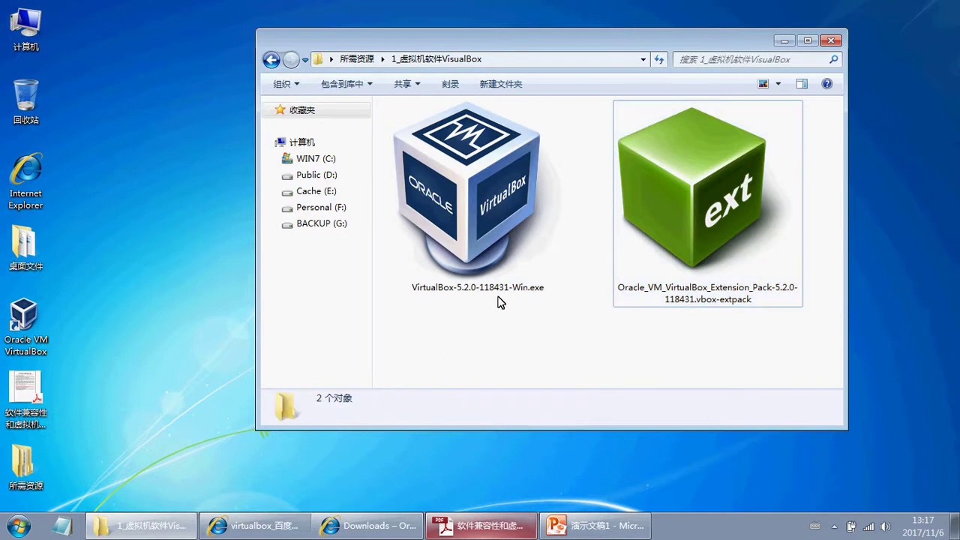
click(469, 225)
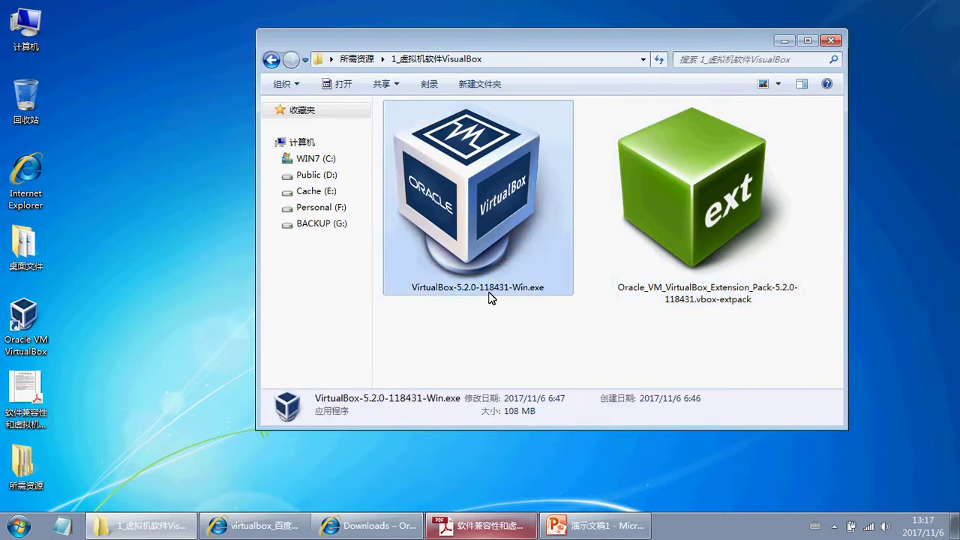
- Compare the PDF's Extension packs requirement with the VirtualBox installer and Extension Pack files, and minimize the folder window
click(482, 527)
drag(222, 281, 537, 283)
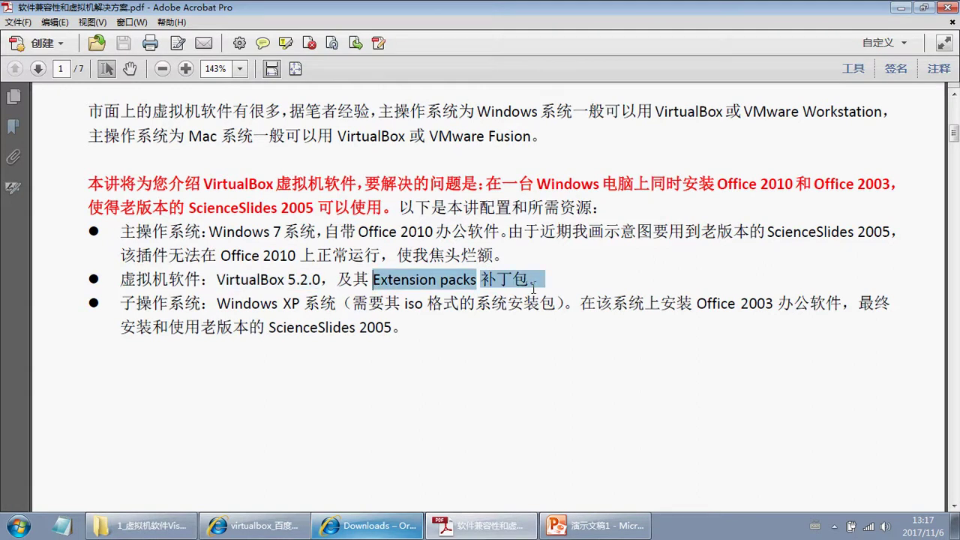
click(514, 530)
click(532, 338)
click(478, 222)
click(657, 217)
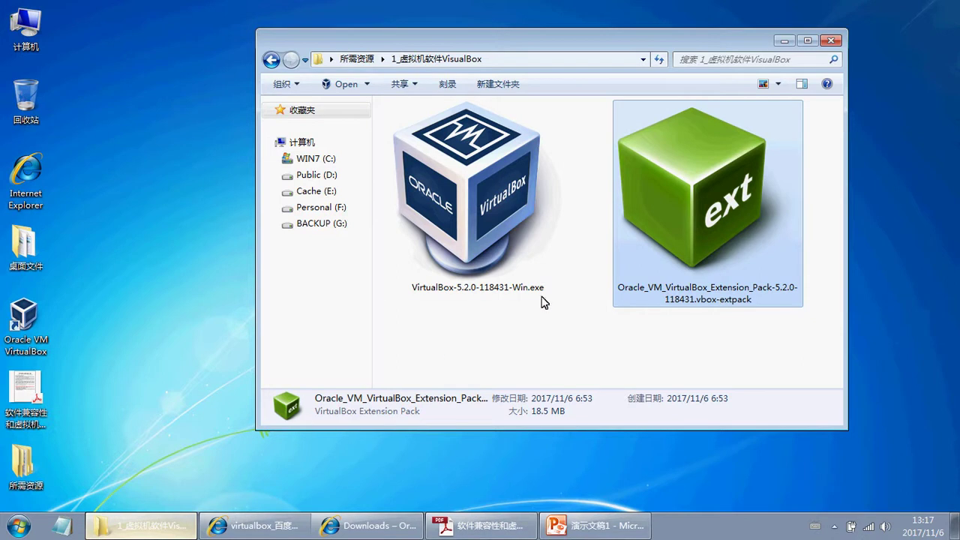
click(785, 41)
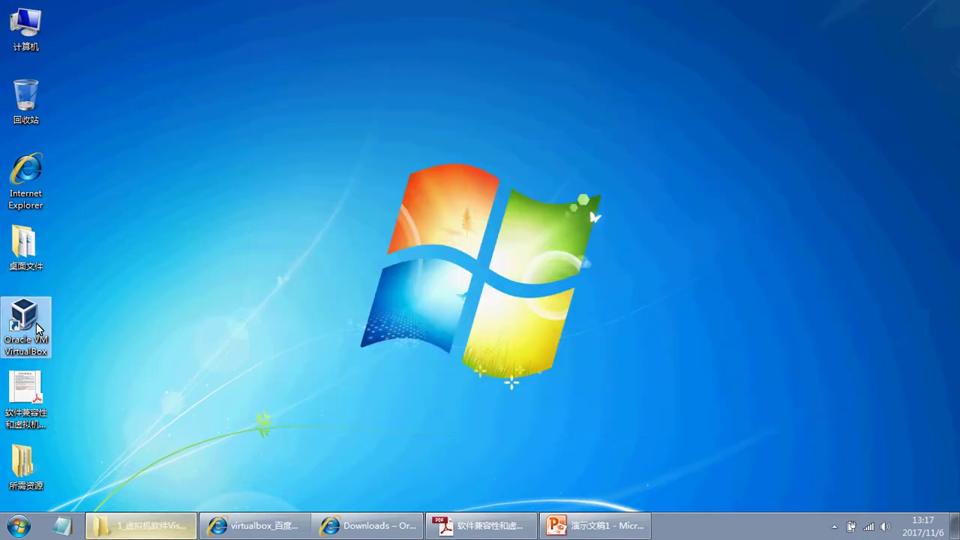
right_click(106, 245)
click(154, 279)
right_click(112, 212)
click(162, 257)
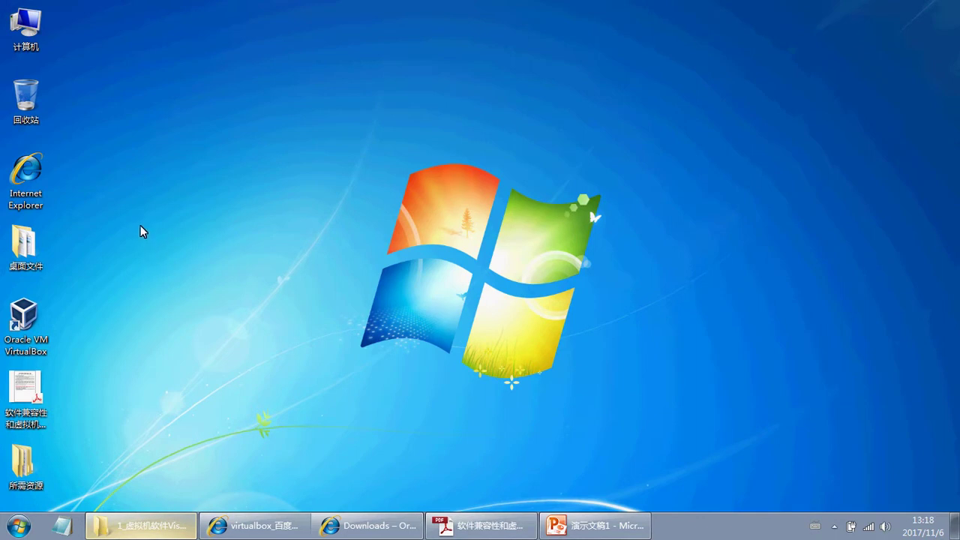
right_click(140, 225)
click(180, 266)
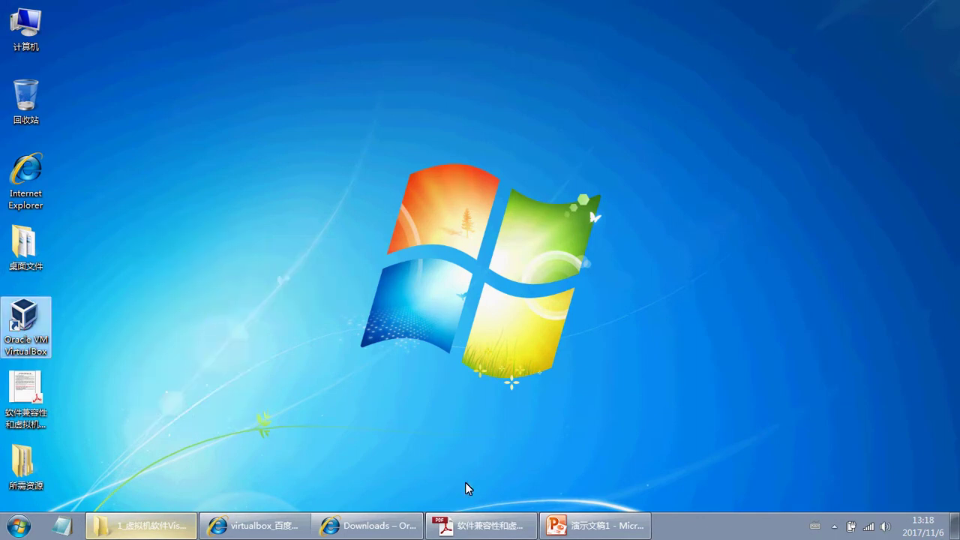
- Return to the PDF and highlight the whole bullet on the virtual machine software
click(484, 523)
drag(405, 328, 120, 279)
drag(546, 279, 119, 279)
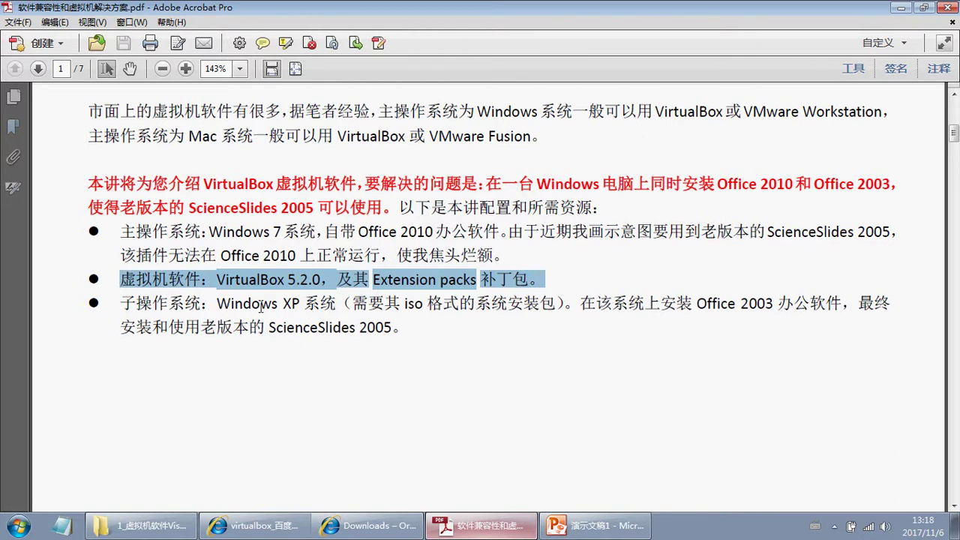
- Examine the guest operating system bullet, highlighting Windows XP and its required iso-format installation package
click(297, 306)
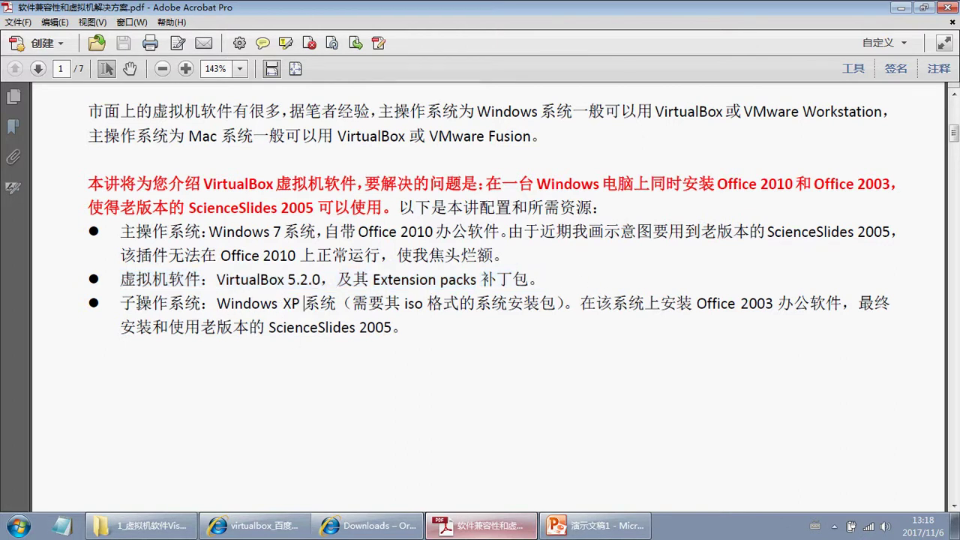
drag(122, 303, 336, 303)
click(310, 313)
drag(217, 305, 338, 305)
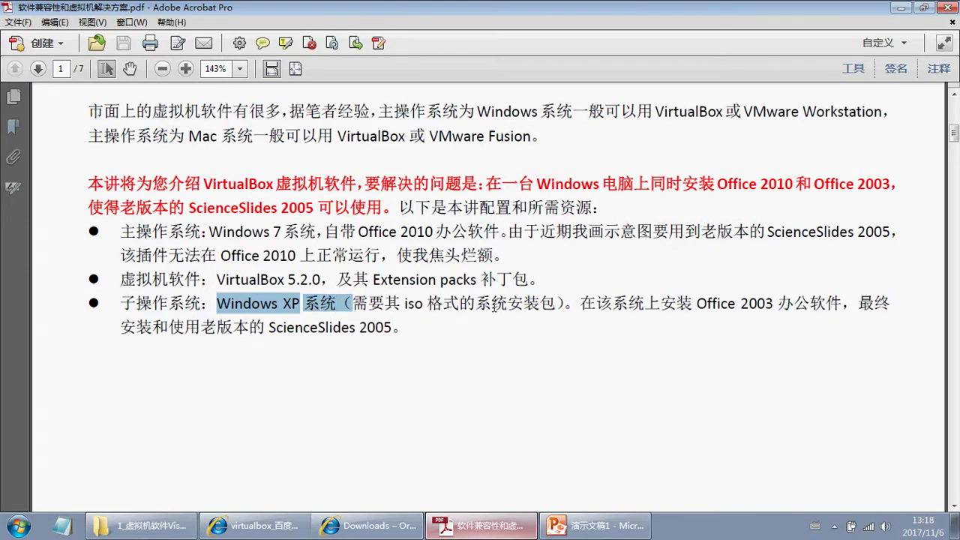
click(375, 308)
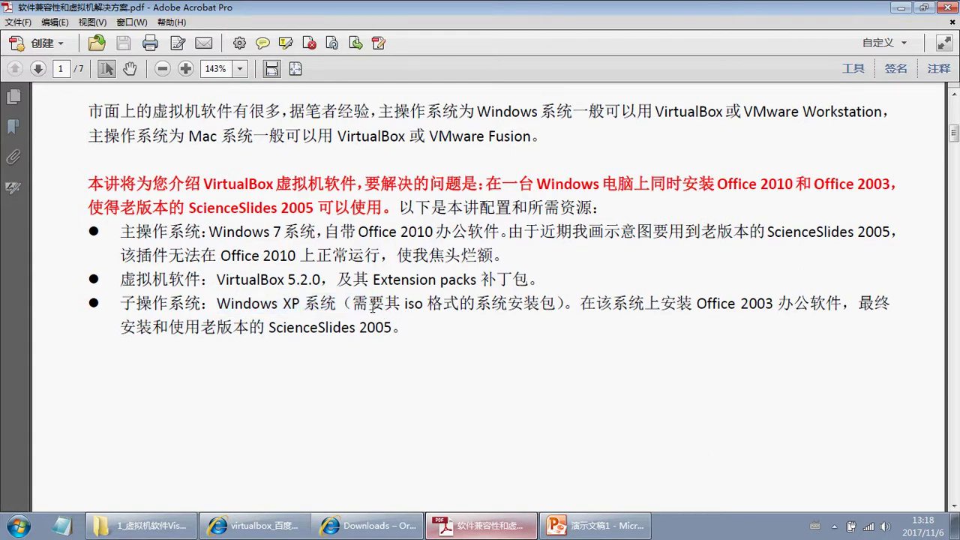
drag(407, 303, 560, 303)
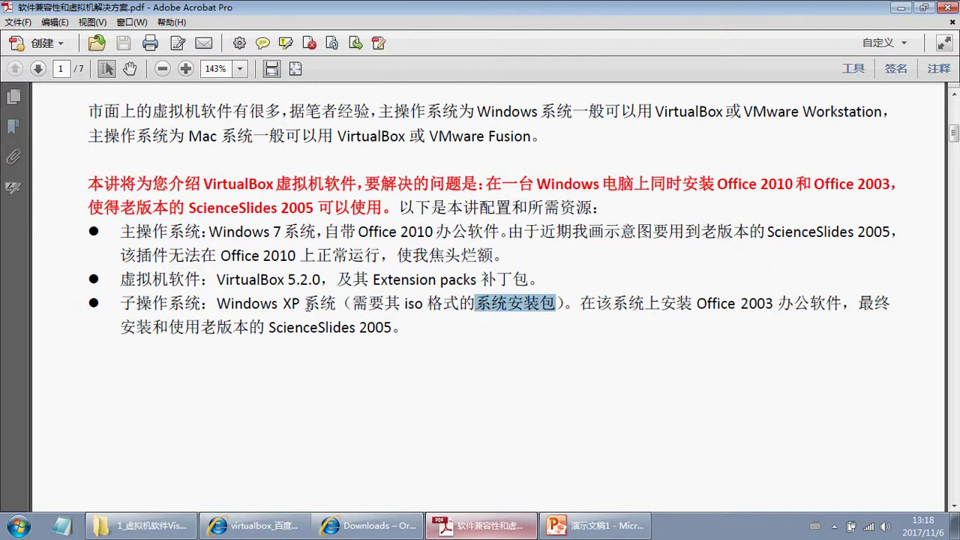
click(302, 306)
drag(218, 306, 353, 306)
- Highlight Office 2003 and ScienceSlides 2005 in the guest system bullet, and select the whole bullet
drag(697, 305, 842, 304)
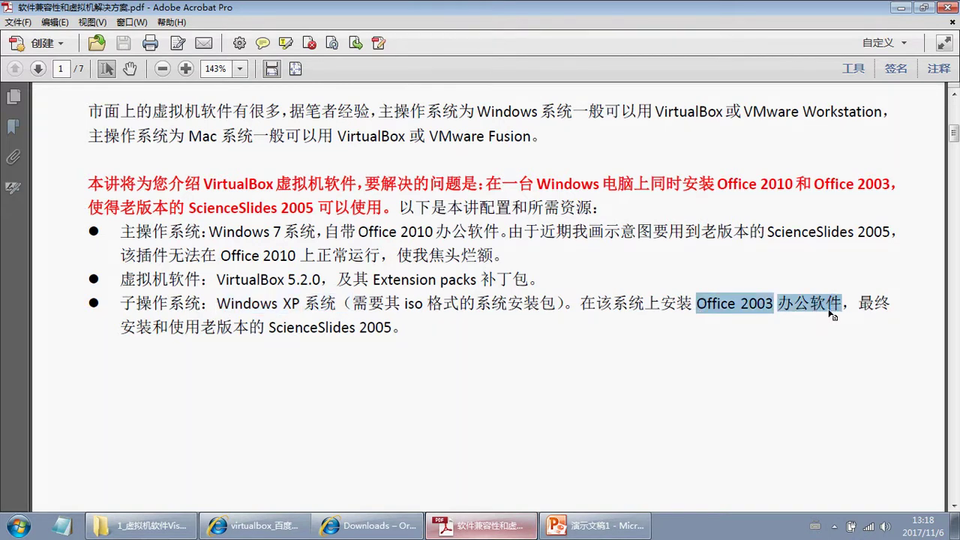
drag(270, 330, 383, 339)
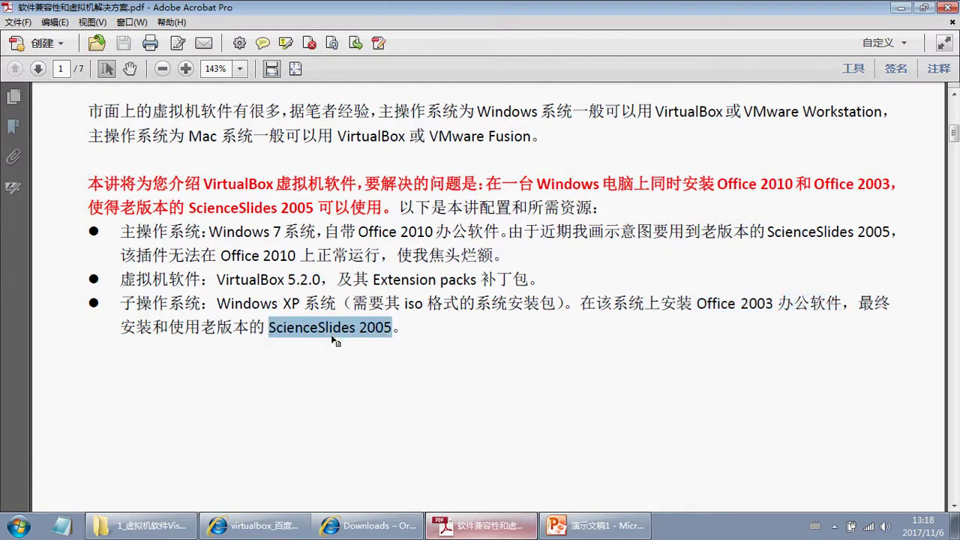
click(416, 336)
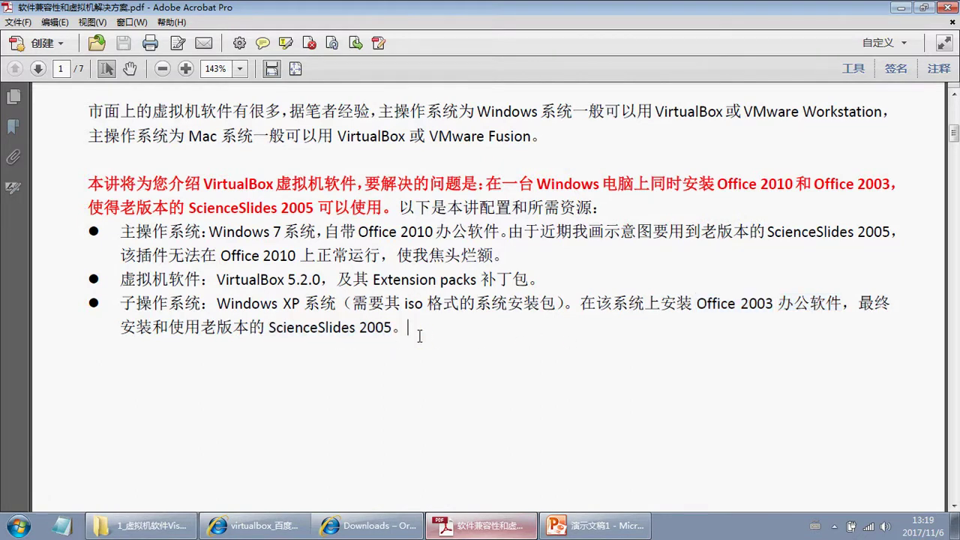
drag(410, 333, 122, 302)
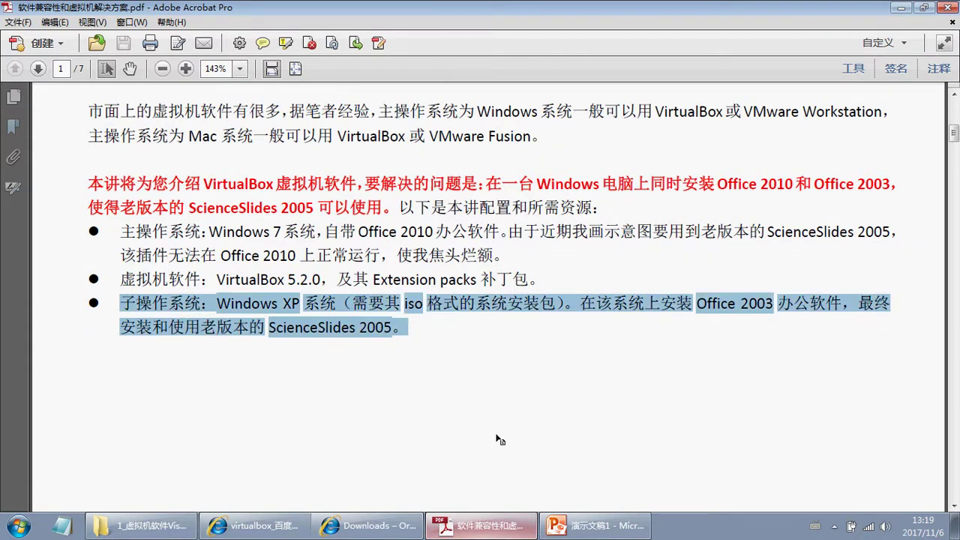
- Show the refreshed Windows 7 desktop and briefly view the open PowerPoint 2010 presentation before minimizing it
click(955, 525)
right_click(237, 297)
click(270, 317)
click(630, 528)
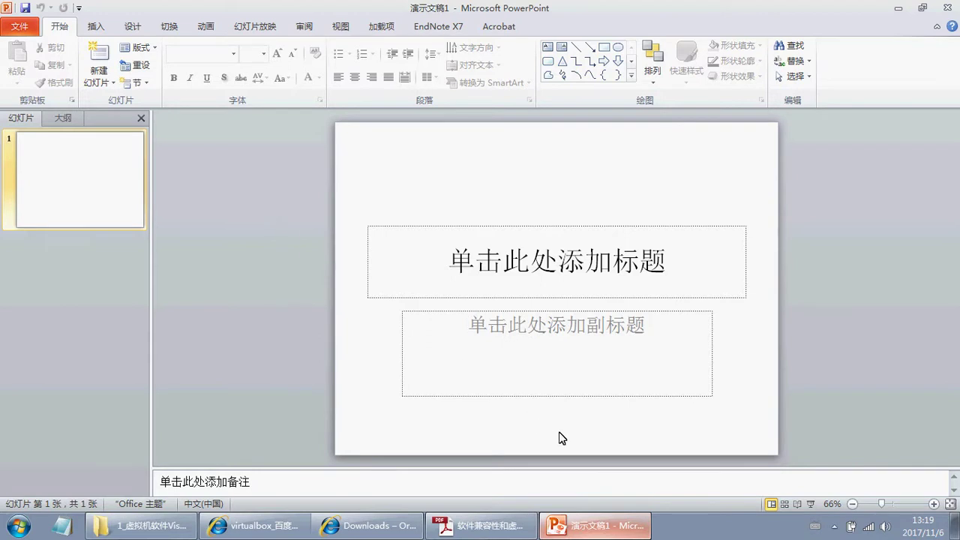
click(602, 527)
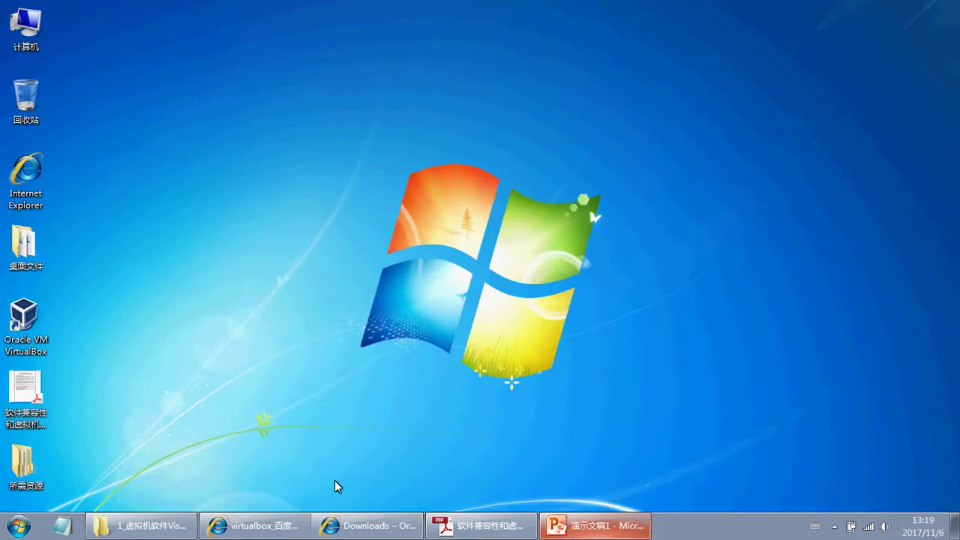
- Close both browser windows, start the 老版软件专用XP系统 virtual machine from Oracle VM VirtualBox, and dismiss the guest's security notification
click(377, 527)
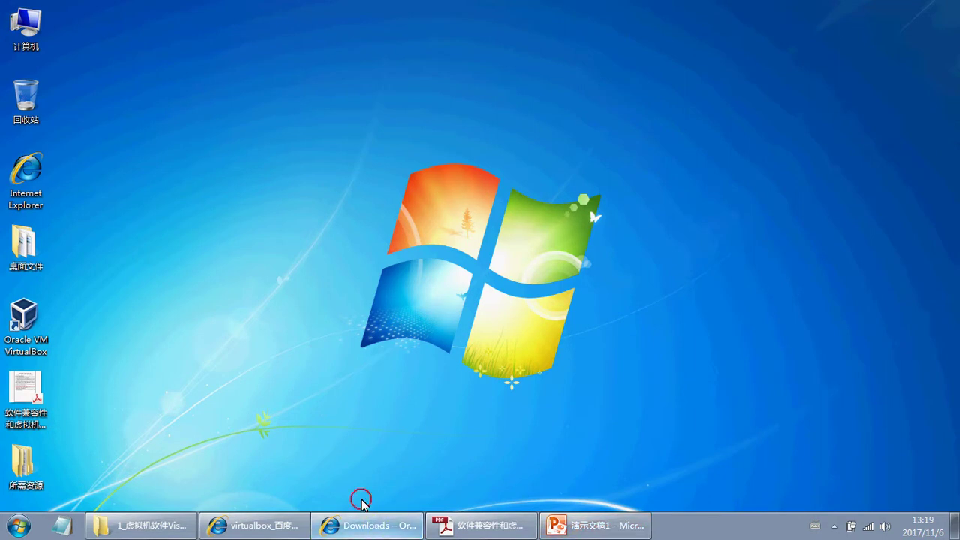
middle_click(252, 507)
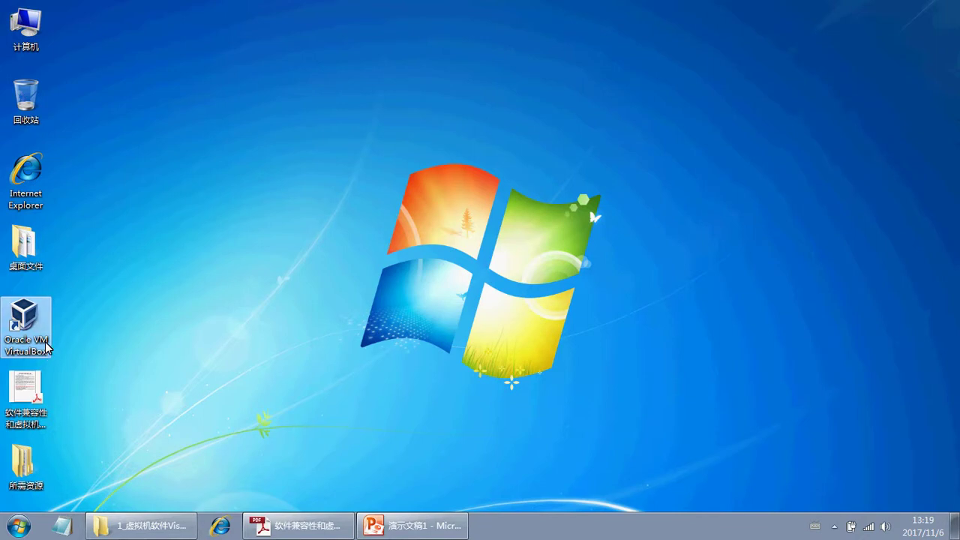
double_click(35, 315)
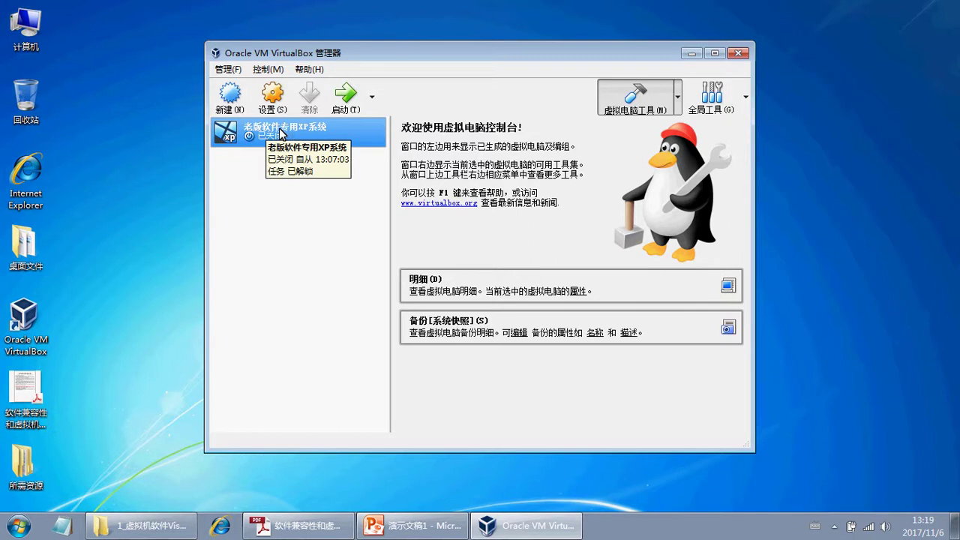
click(350, 97)
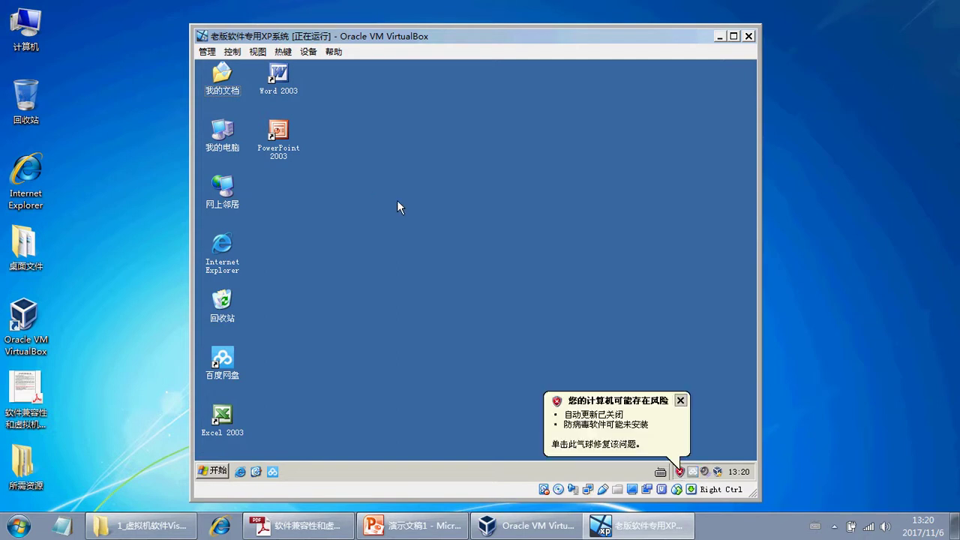
click(681, 401)
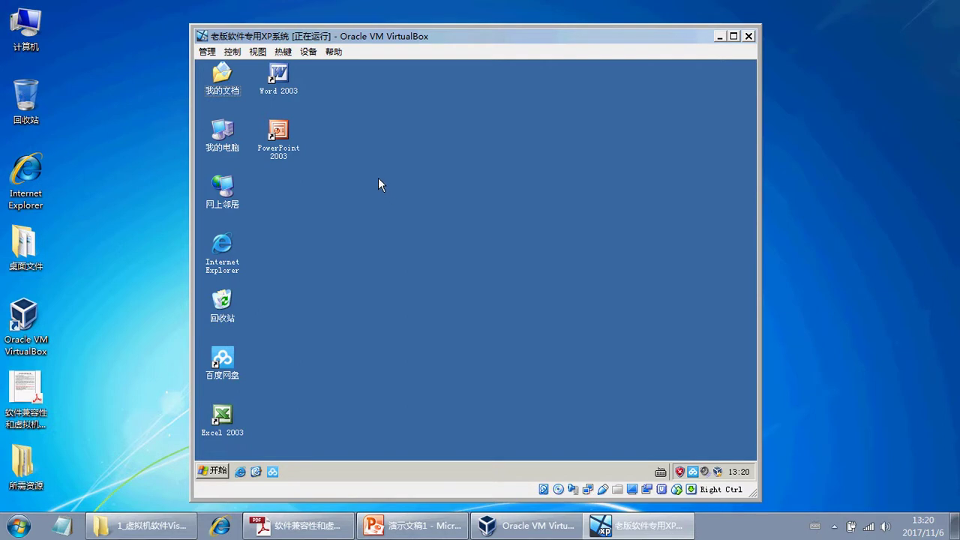
- Check the guest computer's system properties for its Windows version, close them, and refresh the guest desktop
right_click(362, 164)
click(409, 190)
right_click(224, 129)
click(227, 114)
right_click(224, 134)
click(262, 277)
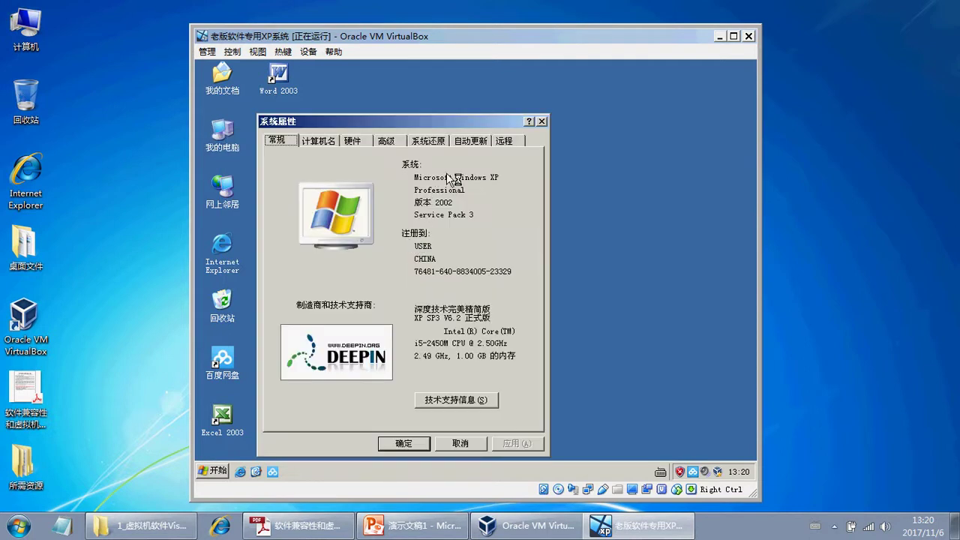
click(541, 121)
right_click(378, 165)
click(389, 184)
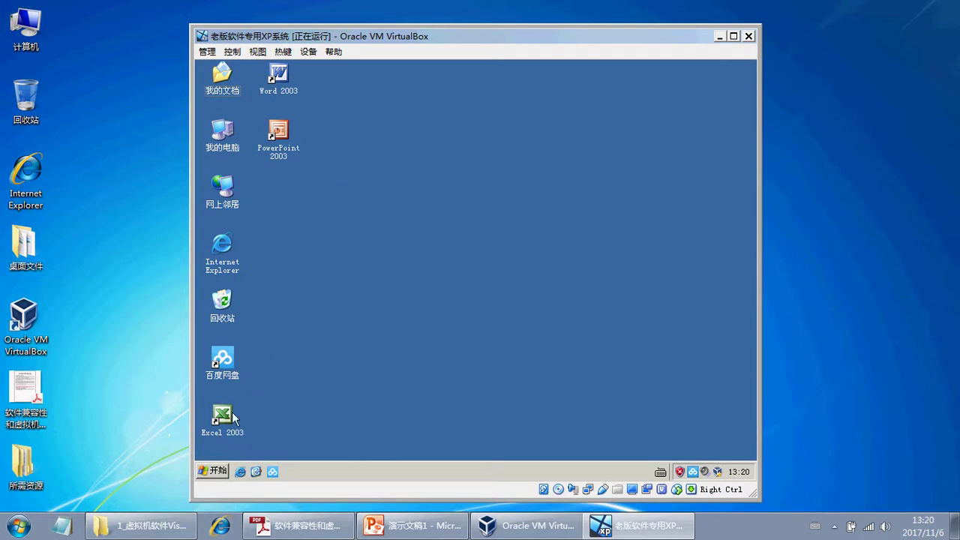
- Examine the Microsoft Office 2003 programs installed in the XP guest
click(213, 471)
click(262, 427)
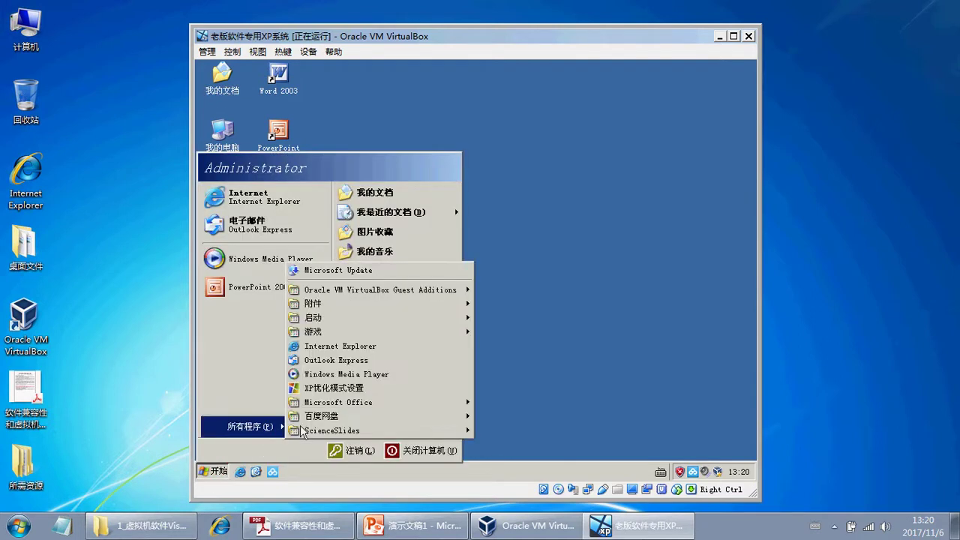
mouse_move(365, 402)
mouse_move(566, 405)
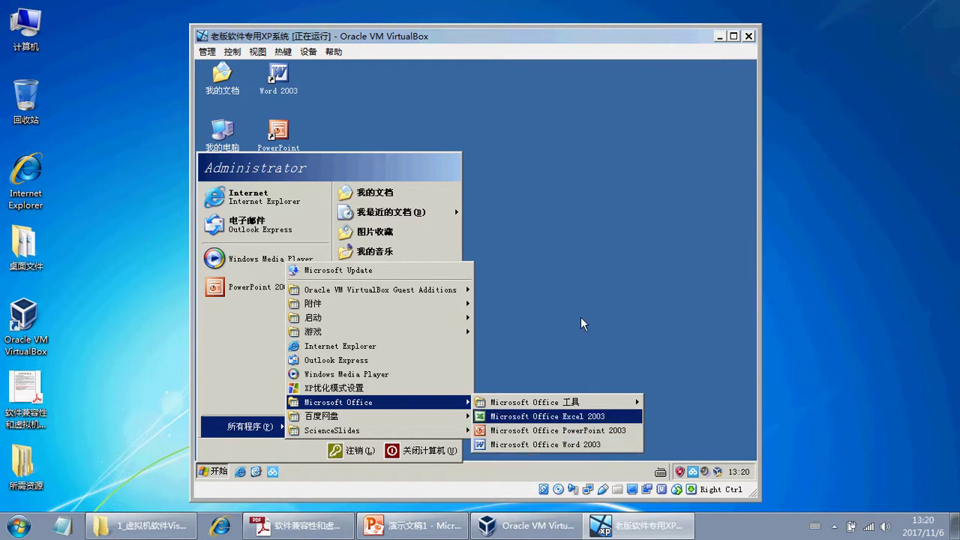
click(546, 265)
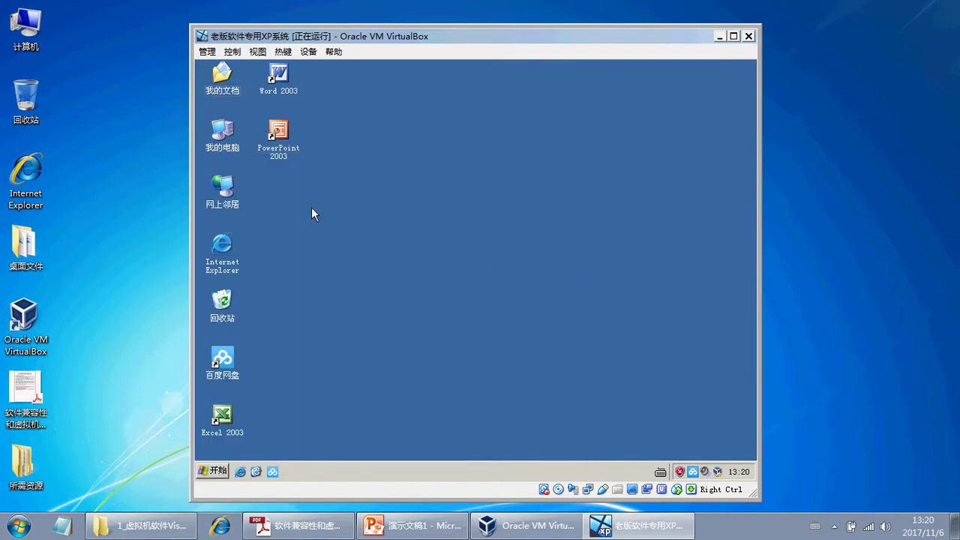
- Launch PowerPoint 2003 in the XP guest, minimize it, and examine the ScienceSlides program entries
double_click(284, 133)
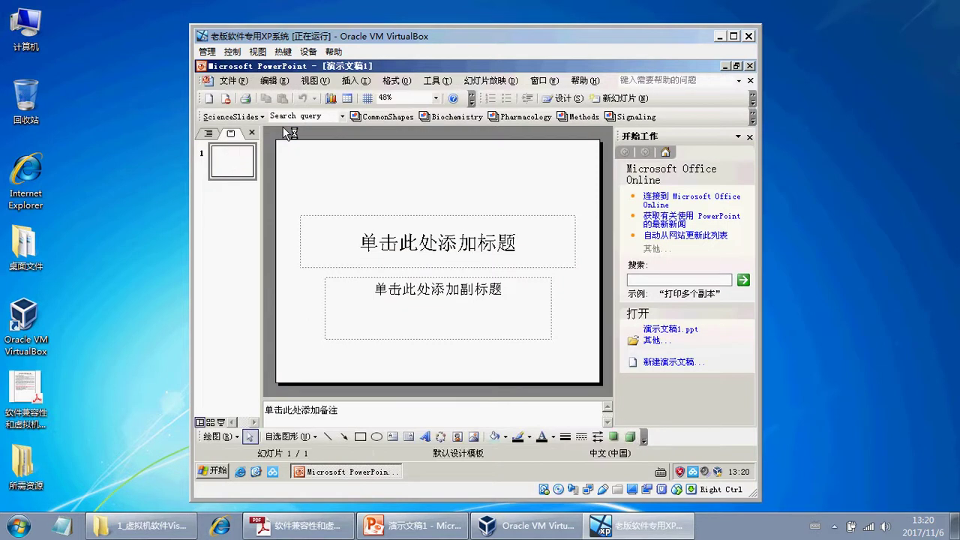
click(725, 67)
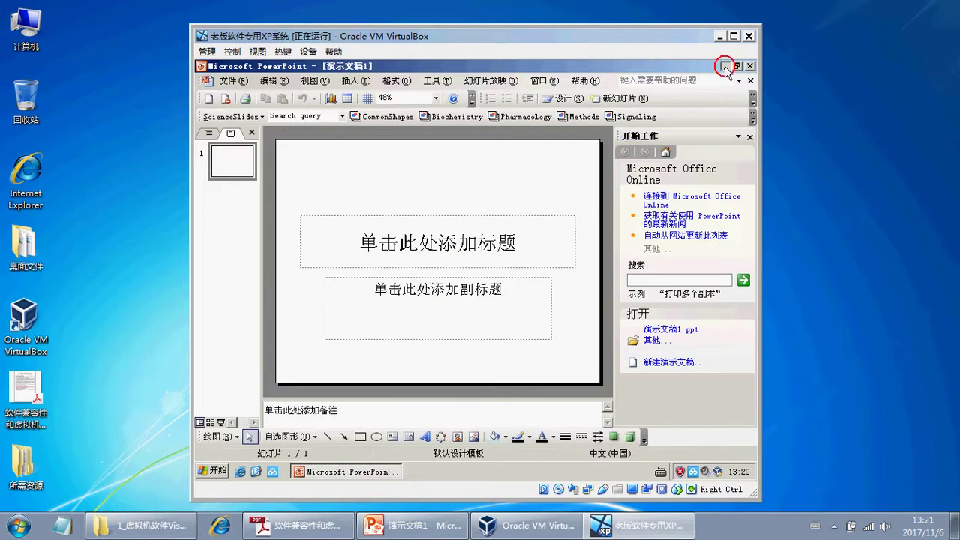
click(214, 472)
mouse_move(250, 426)
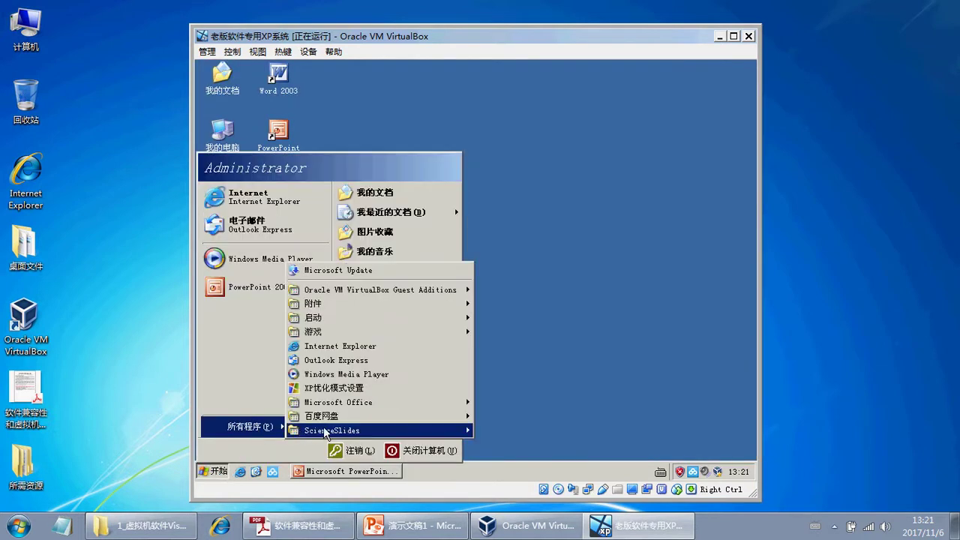
mouse_move(401, 434)
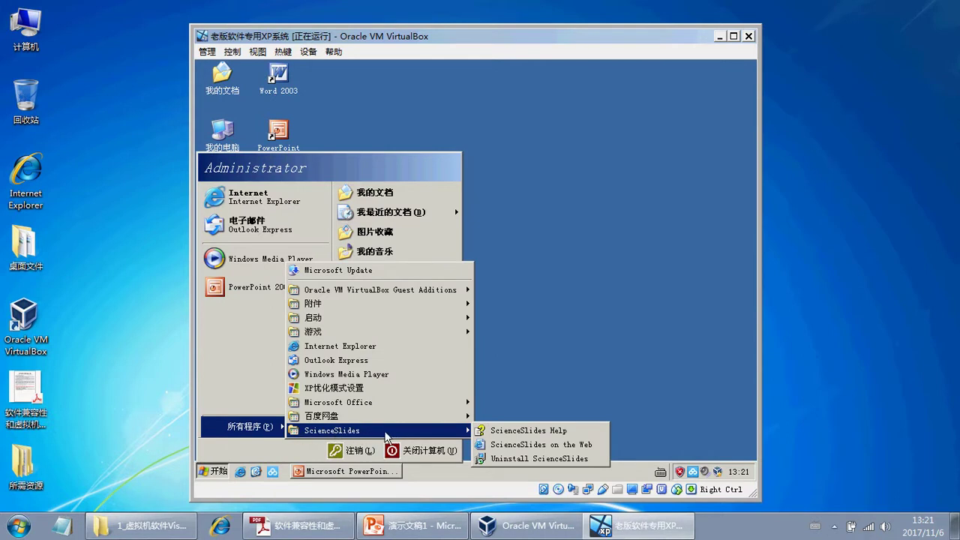
click(570, 259)
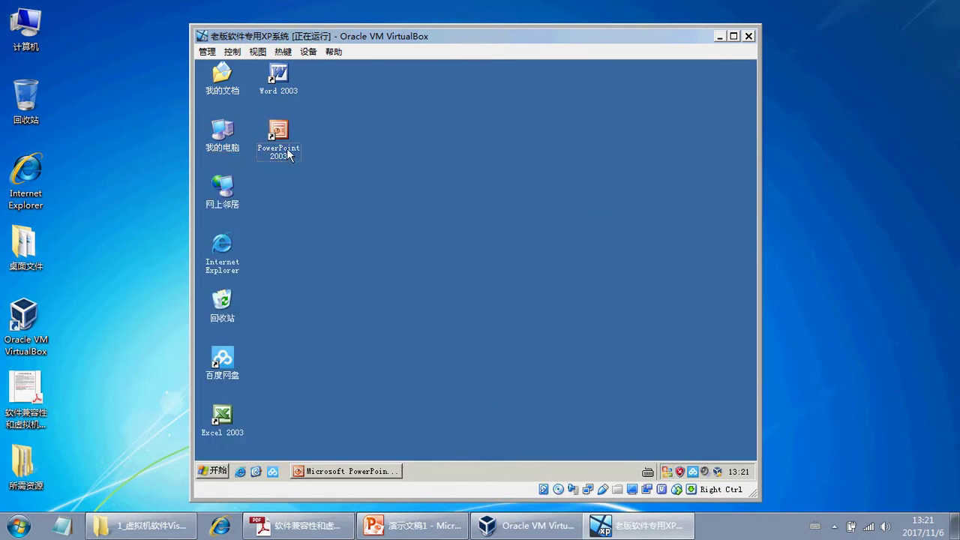
- Restore PowerPoint 2003, apply the blank layout to slide 1, and hide the layout pane and notes area
click(361, 471)
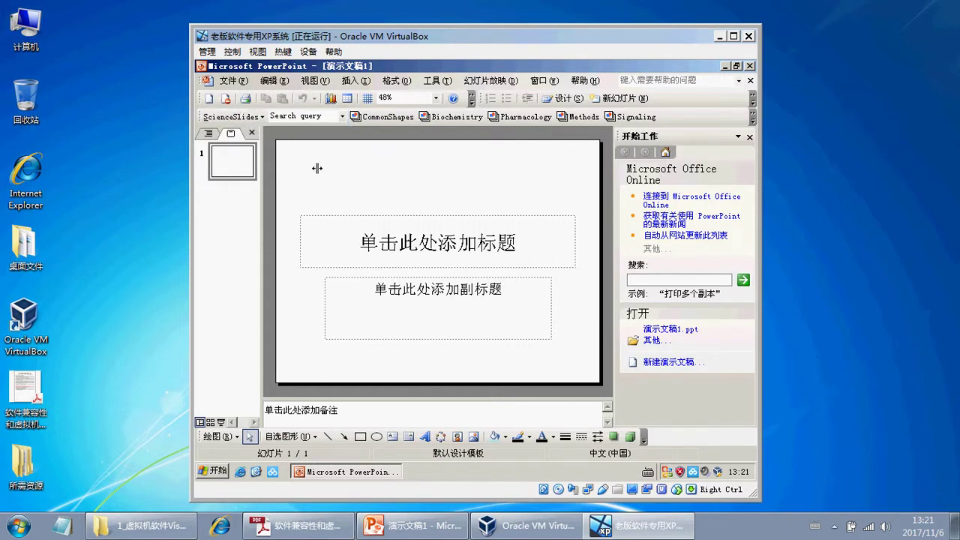
right_click(225, 159)
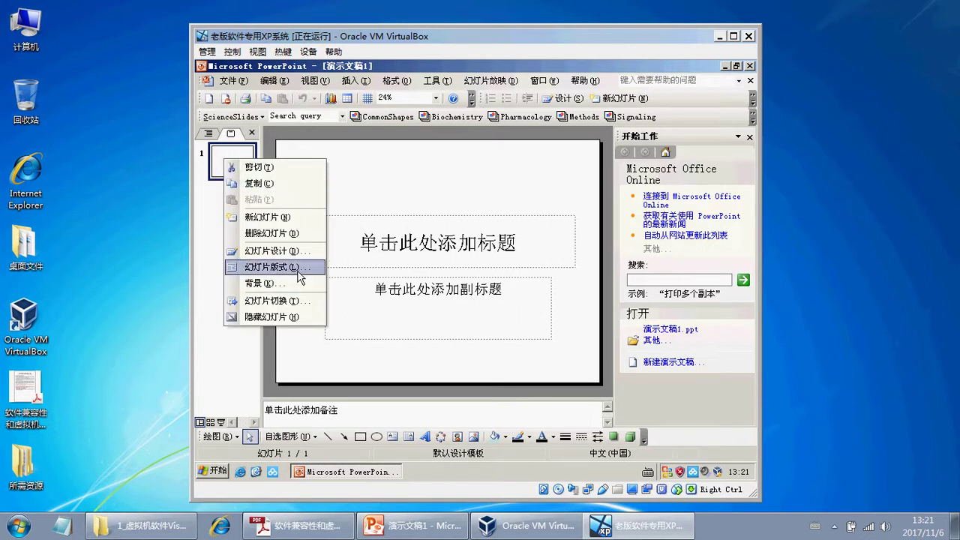
click(299, 276)
click(654, 352)
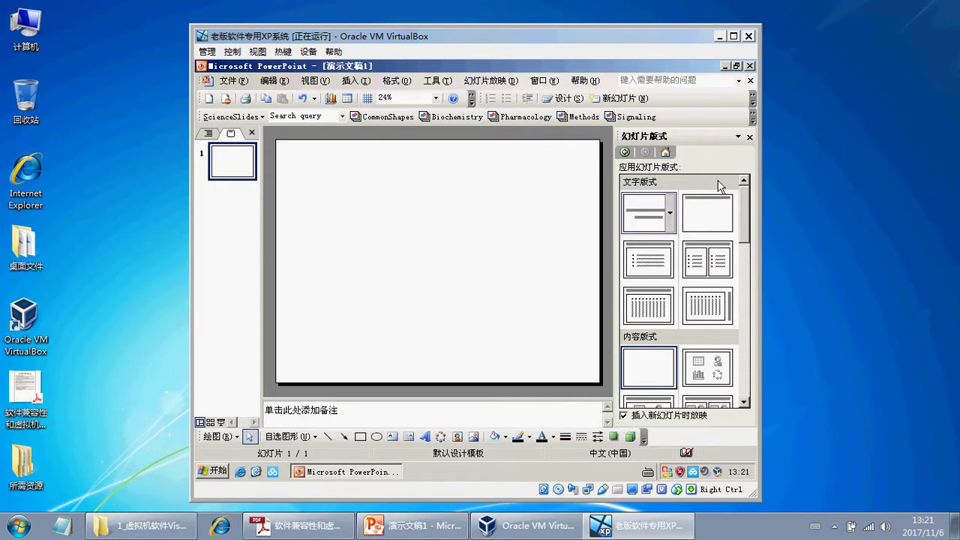
click(749, 137)
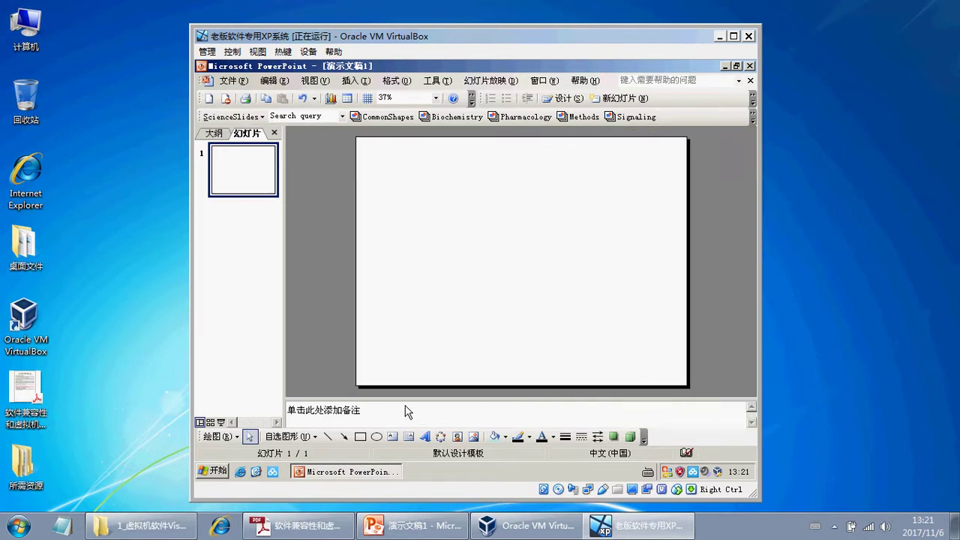
drag(420, 402, 416, 441)
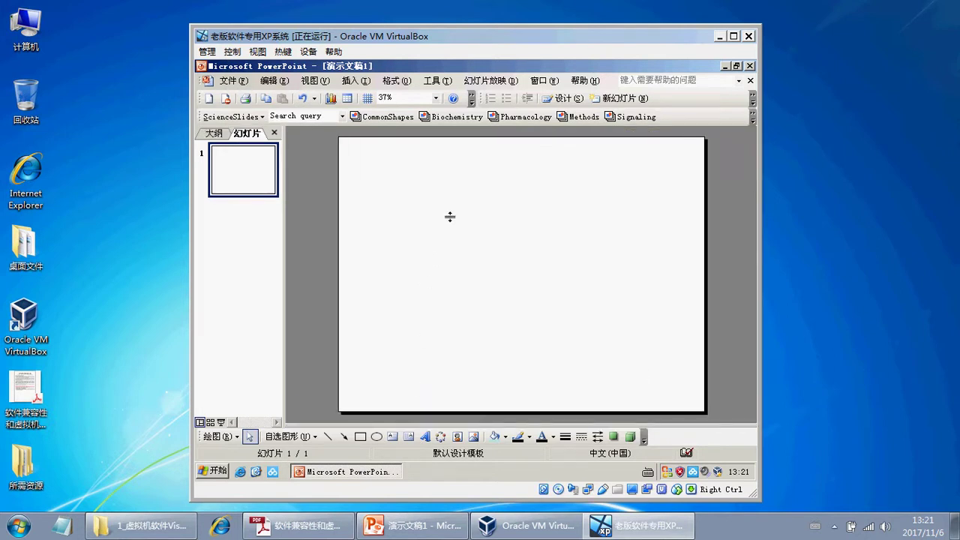
- Insert the Alfa Helix object at 100% size from the Proteins category of ScienceSlides CommonShapes
click(382, 118)
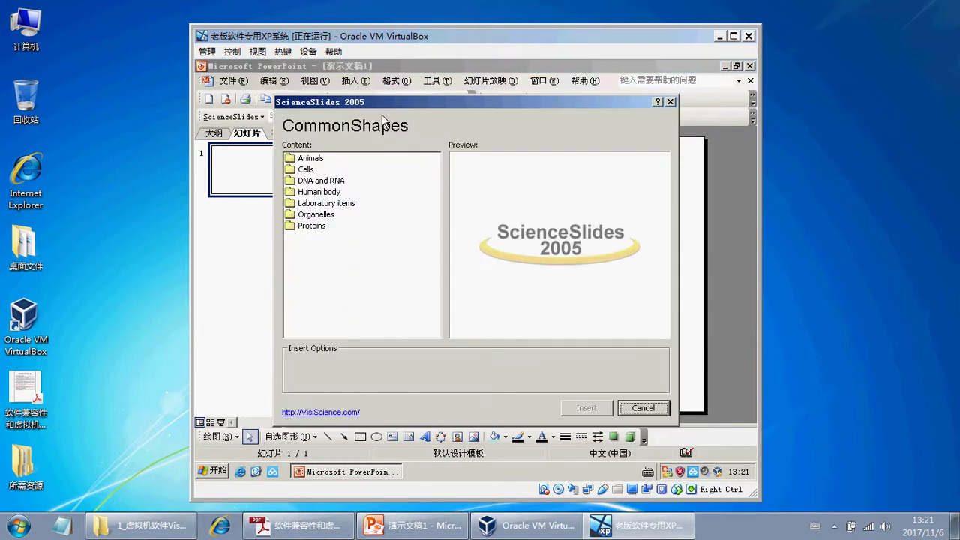
click(317, 227)
double_click(318, 227)
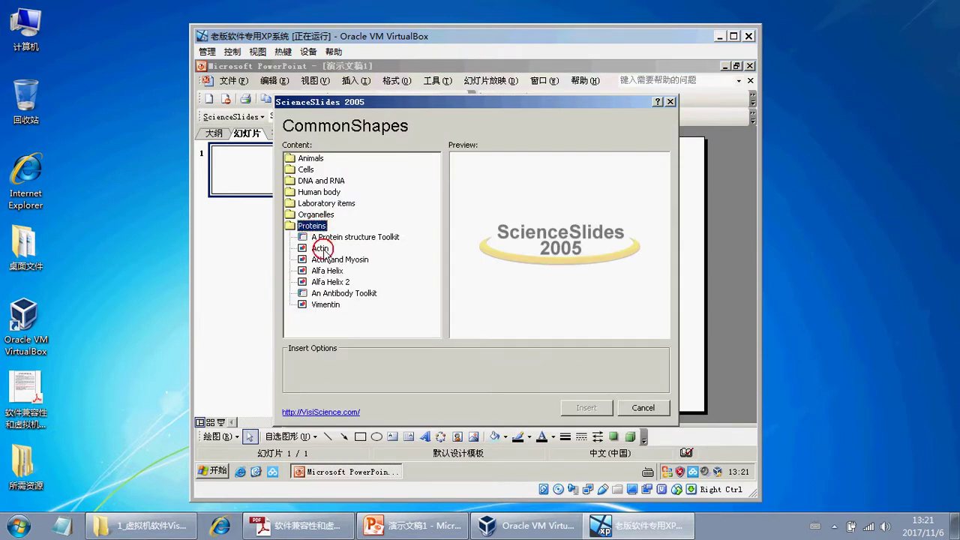
click(321, 249)
click(334, 259)
click(328, 271)
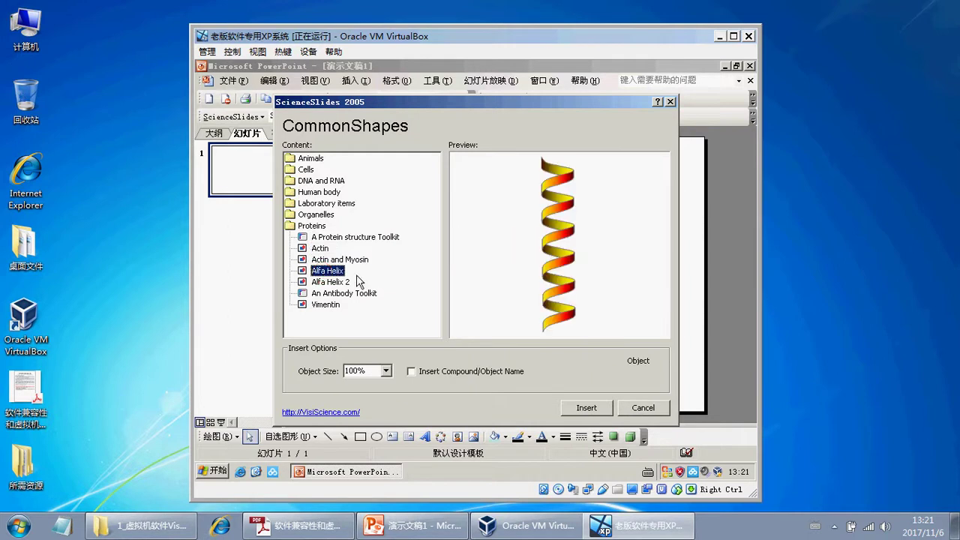
click(596, 408)
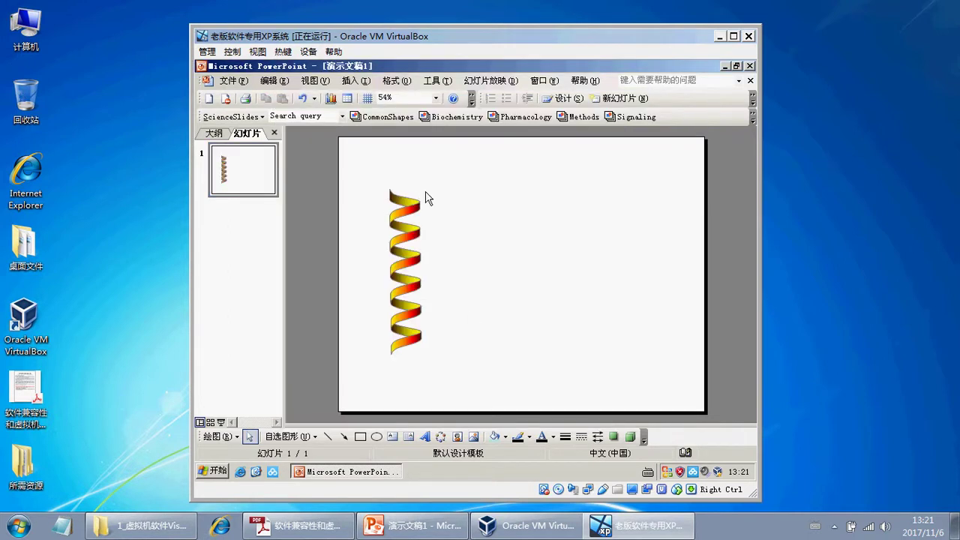
- Insert the Replication fork object at 100% size from the DNA and RNA category of ScienceSlides CommonShapes
click(364, 117)
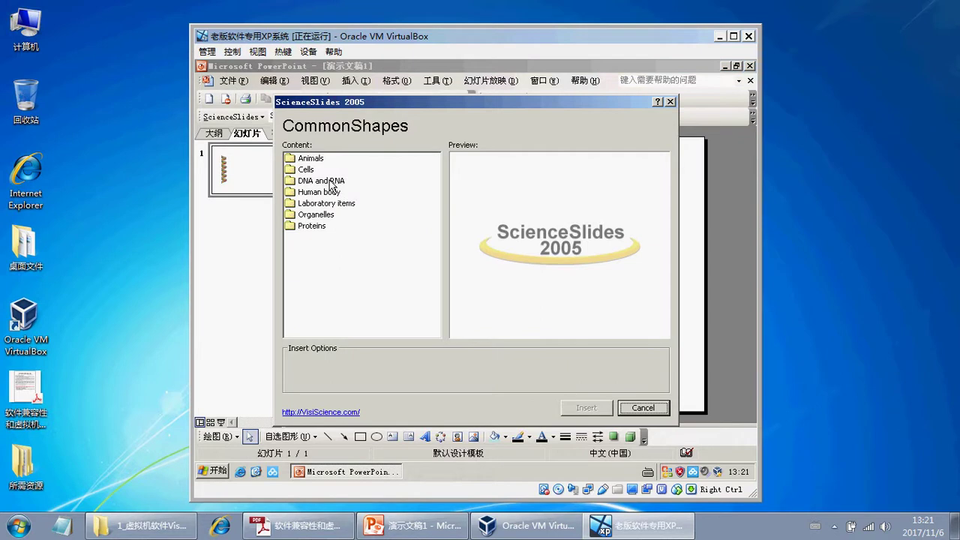
double_click(332, 184)
click(328, 271)
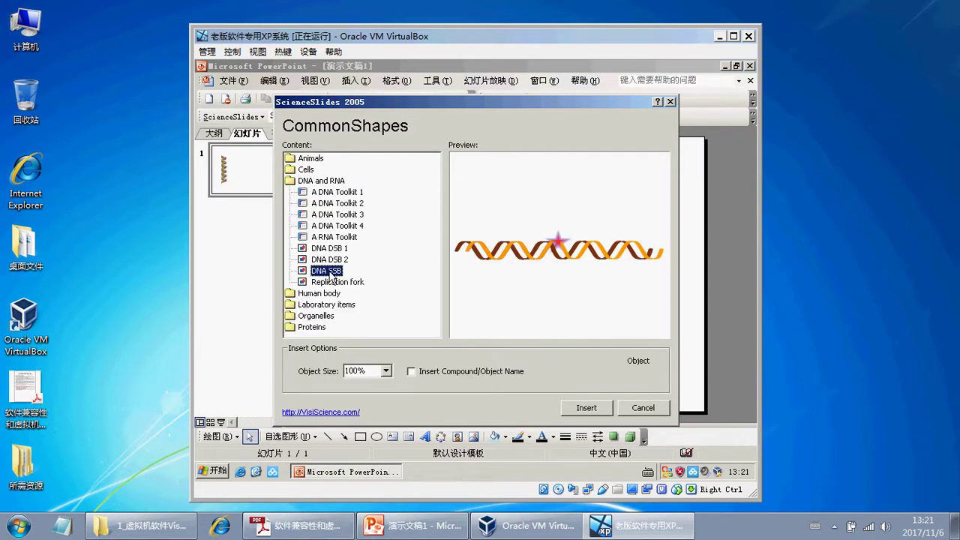
click(329, 283)
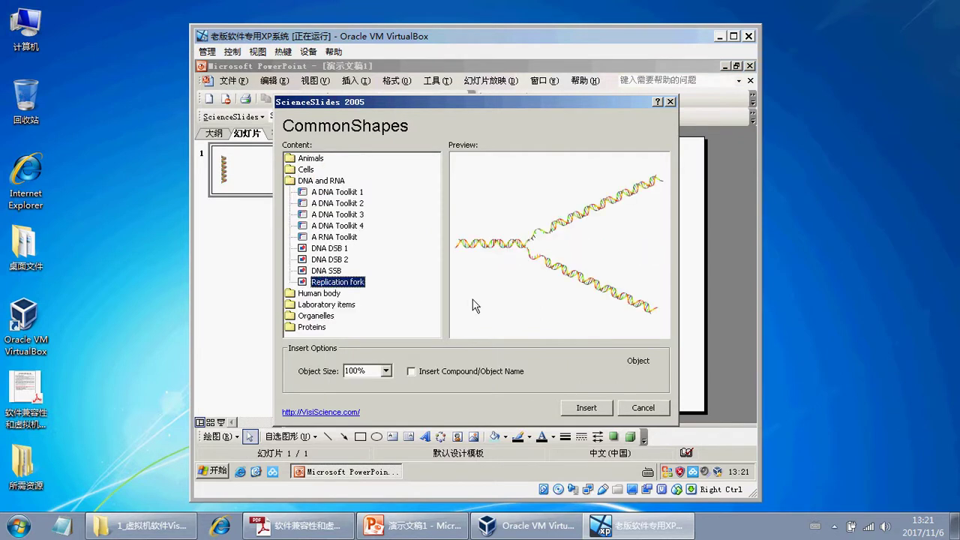
click(598, 412)
- Nudge the replication fork rightward and slightly up so that it clears the helix on the slide
click(515, 300)
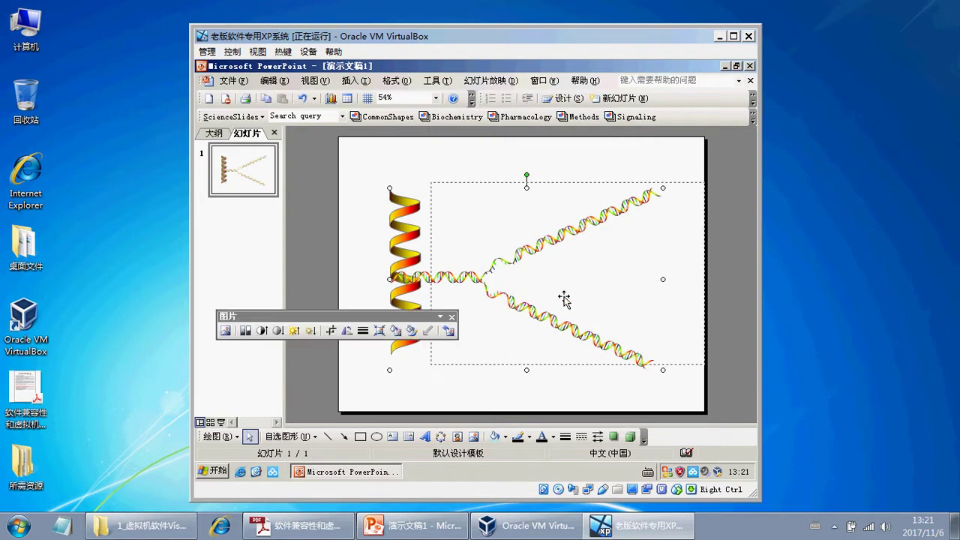
key(Right)
key(Right)
key(Right)
key(Right)
key(Right)
key(Right)
key(Right)
key(Right)
key(Right)
key(Right)
key(Up)
key(Up)
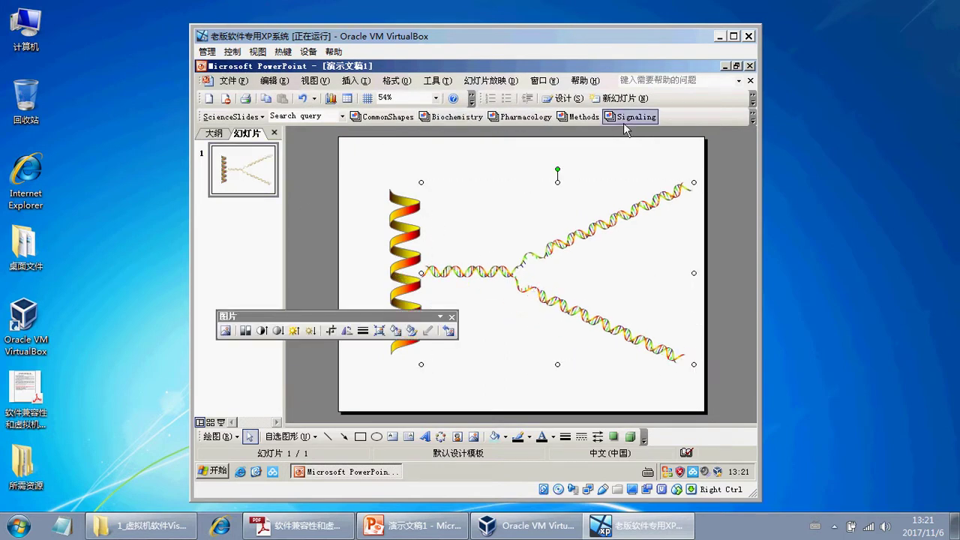
- Insert the Ciliated epithelial cell 2 object at 100% size from the Cells category of CommonShapes and move it below the replication fork's stem
click(387, 118)
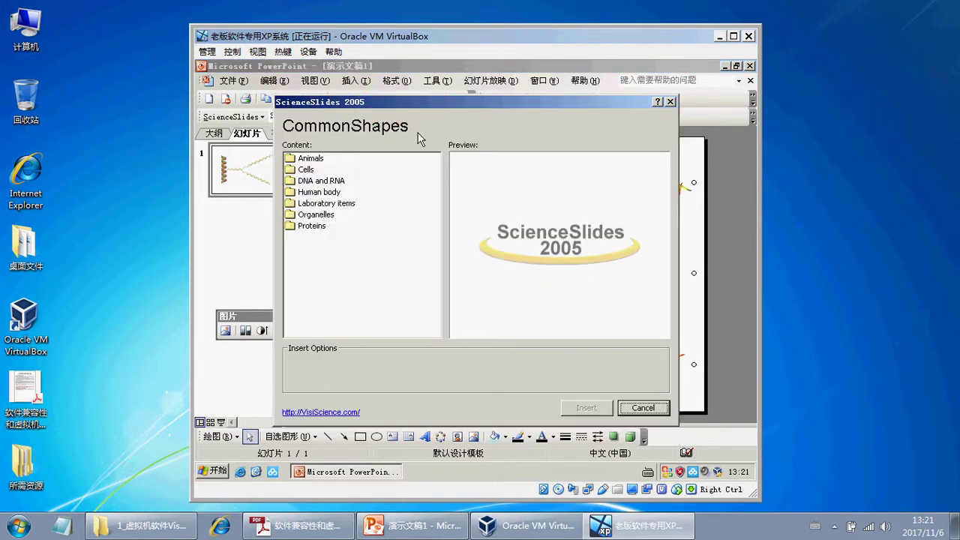
double_click(306, 169)
click(334, 249)
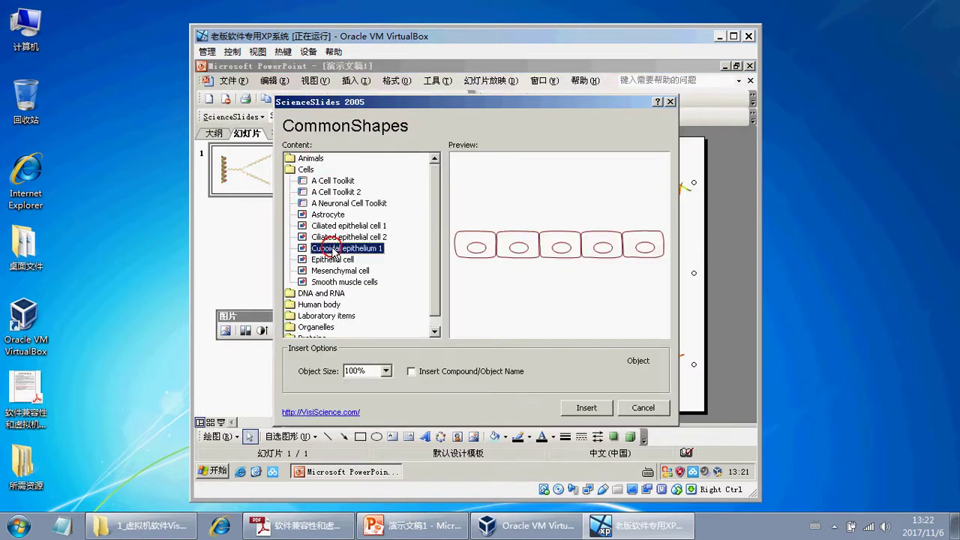
click(334, 270)
click(339, 282)
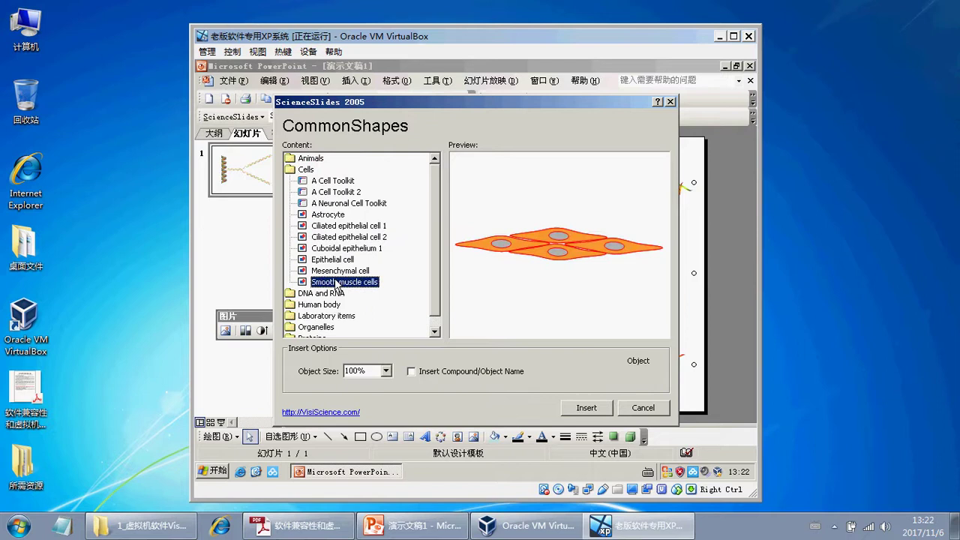
click(341, 227)
click(339, 237)
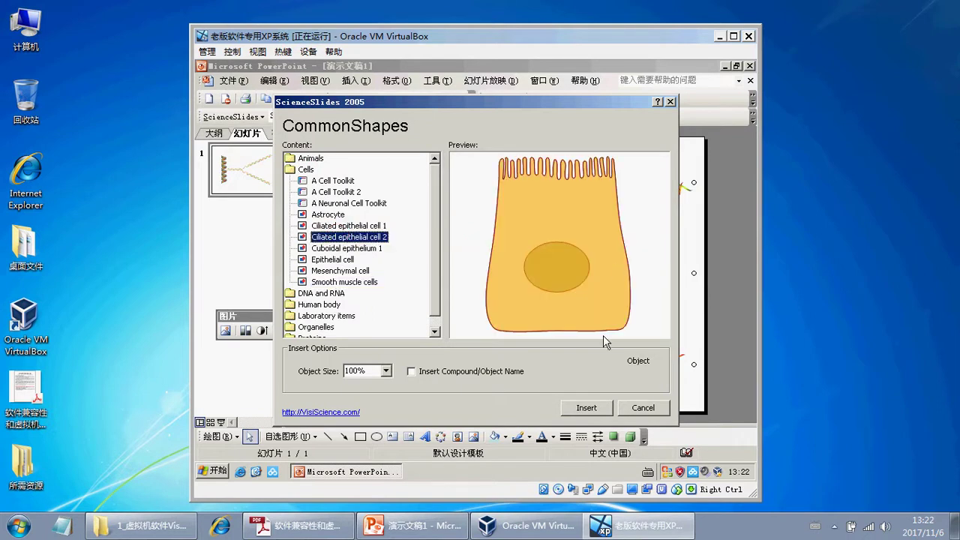
click(586, 409)
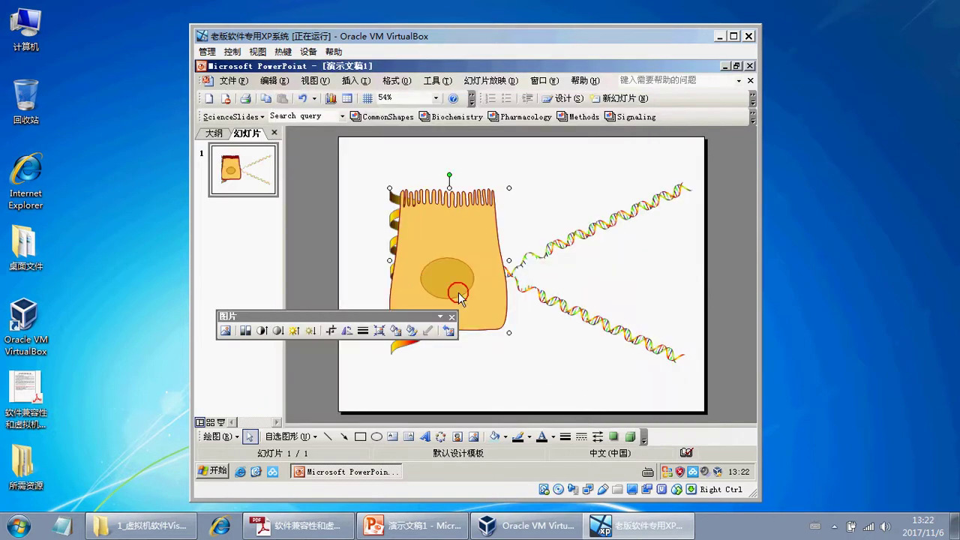
drag(459, 293, 518, 374)
click(245, 175)
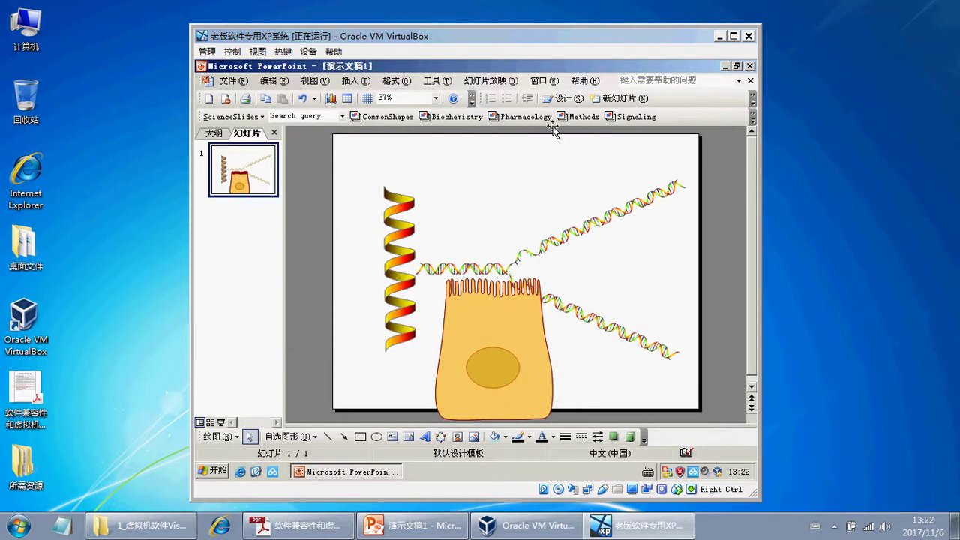
- Insert the Cell Cycle - Role of E2F slide from the Cell Cycle category of ScienceSlides Signaling and display slide 2
click(627, 118)
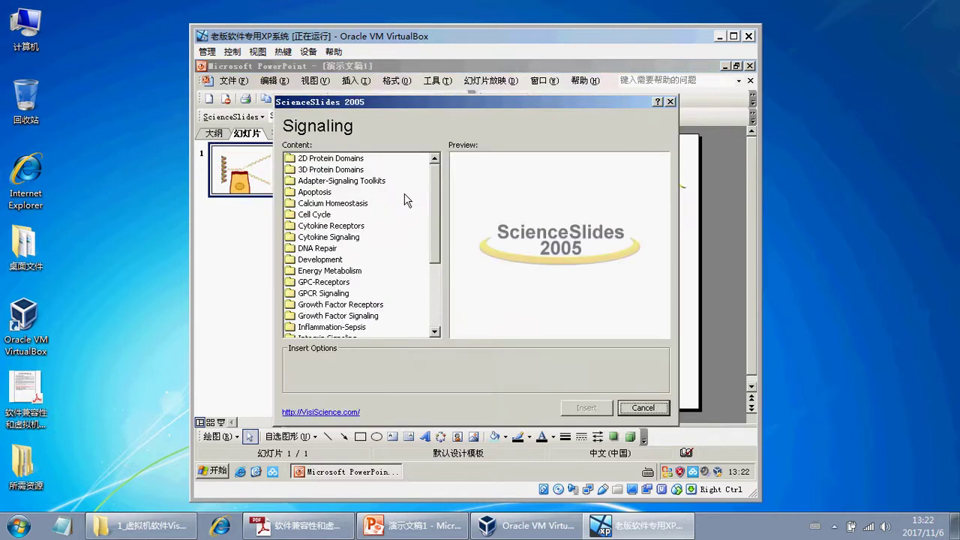
double_click(315, 215)
click(341, 227)
click(347, 238)
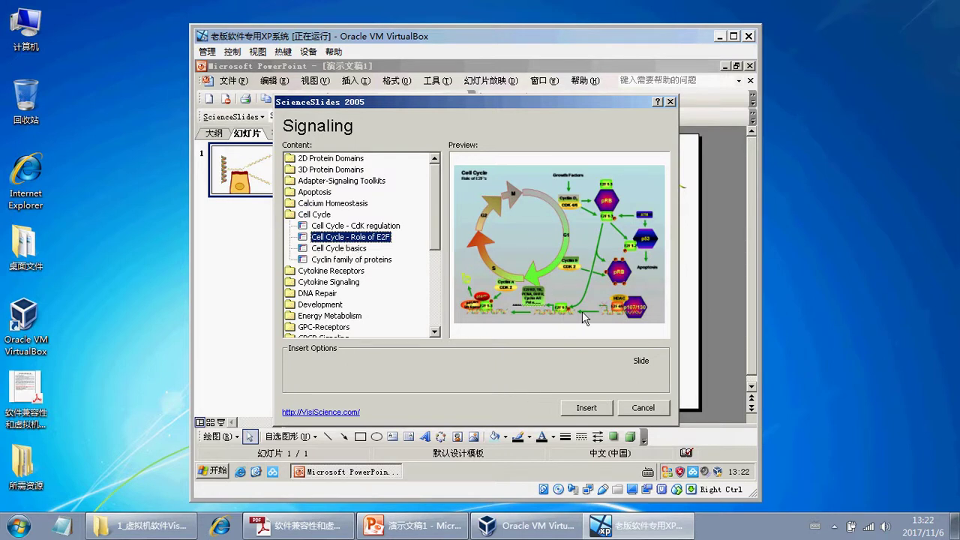
click(589, 409)
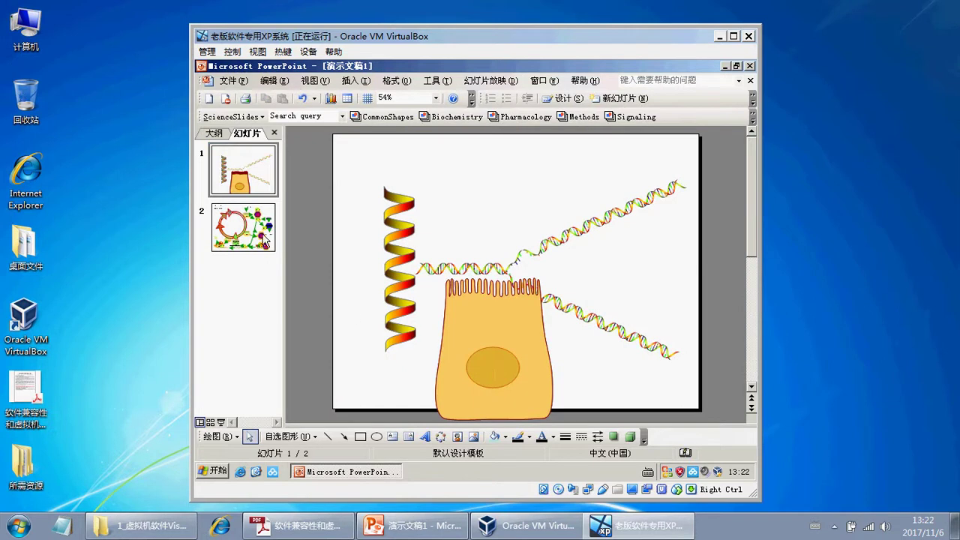
click(256, 229)
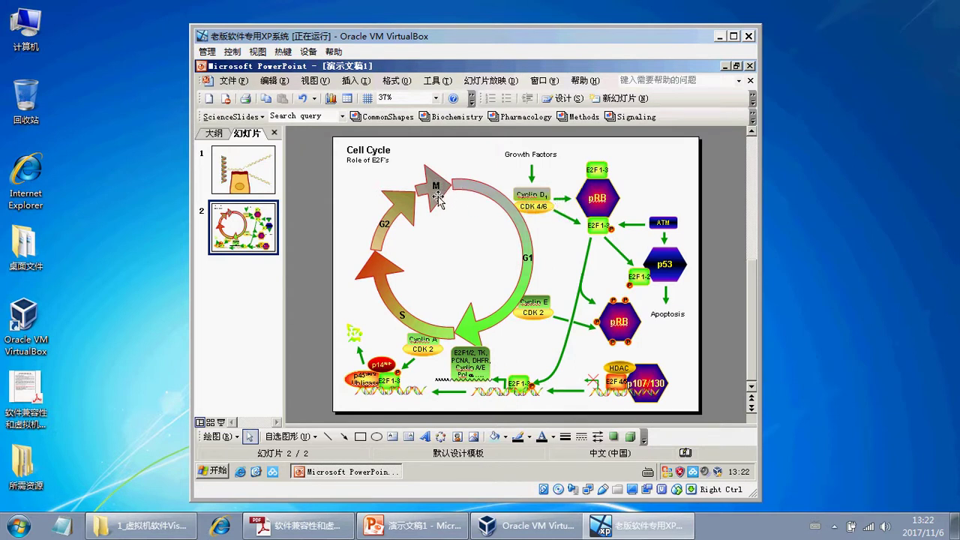
click(310, 215)
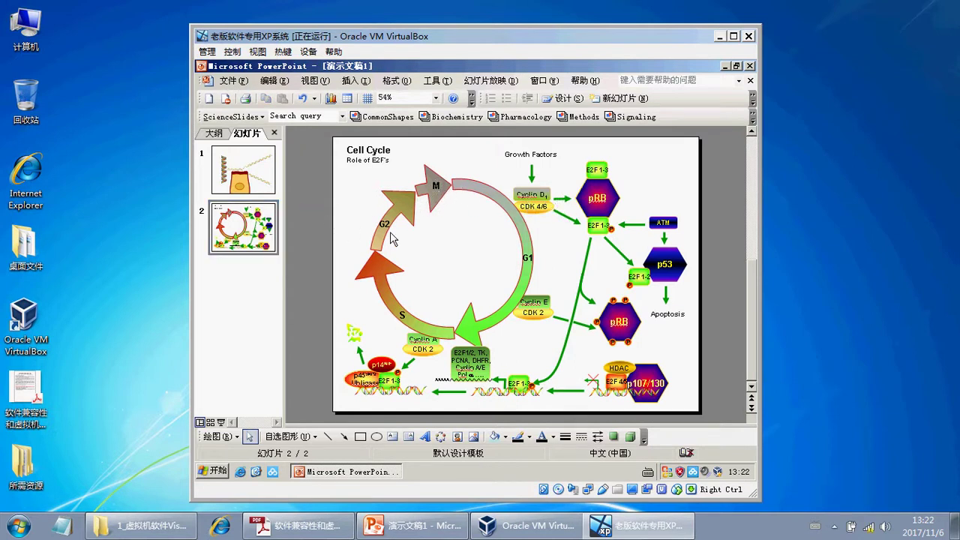
click(390, 117)
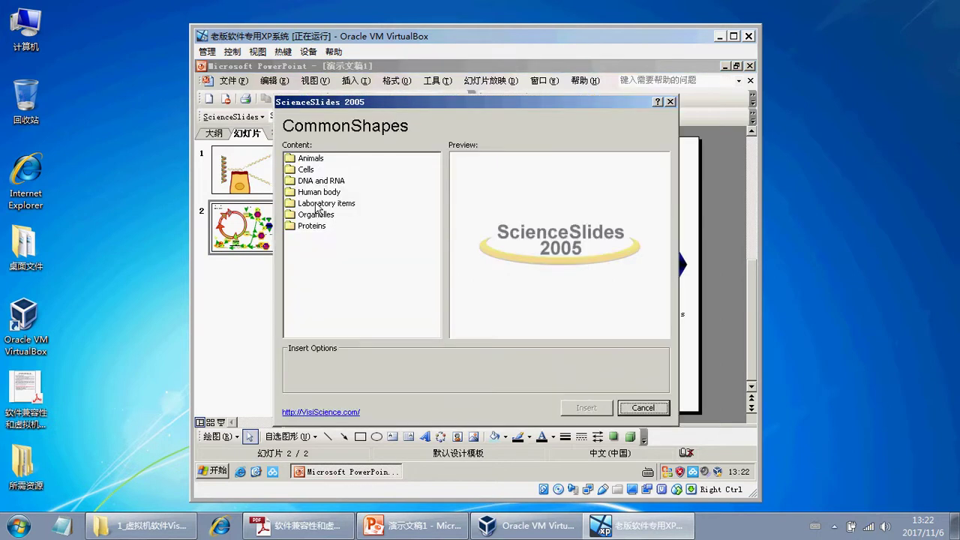
drag(415, 105, 483, 166)
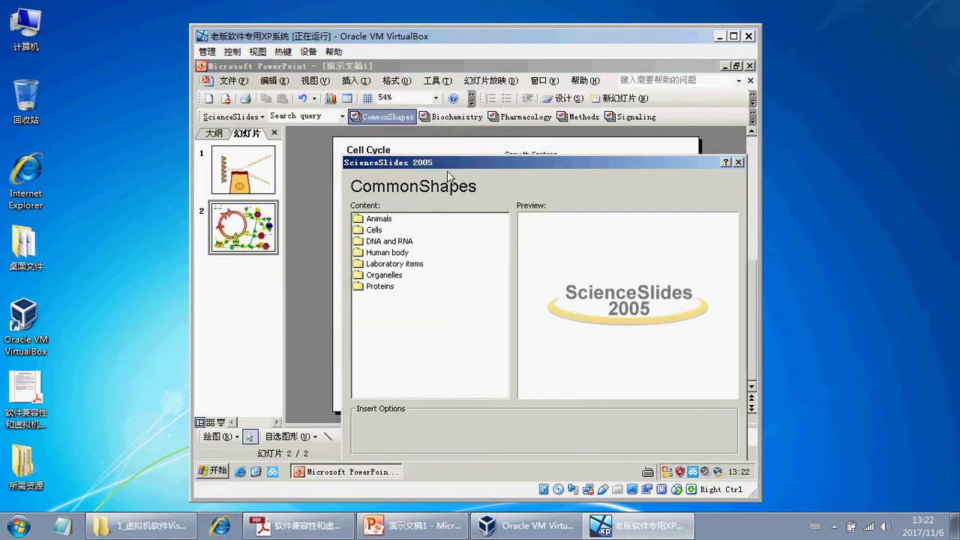
key(Escape)
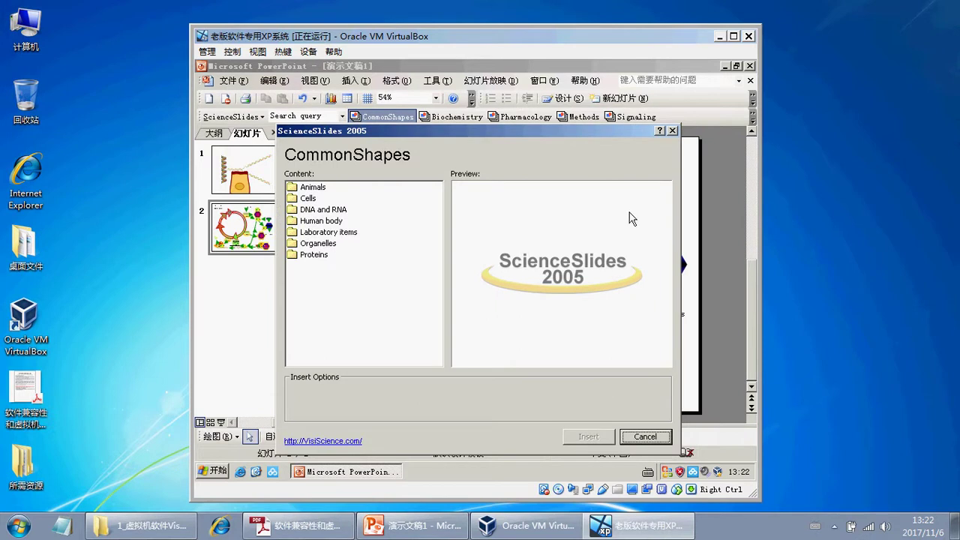
click(672, 131)
click(713, 157)
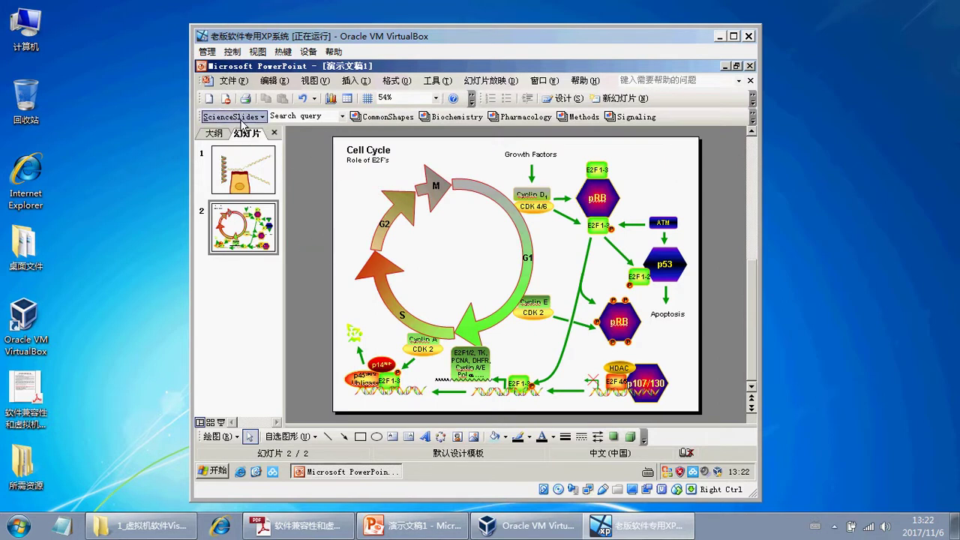
- Minimize PowerPoint 2003 to show the XP guest desktop with the Office 2003 shortcuts
click(369, 471)
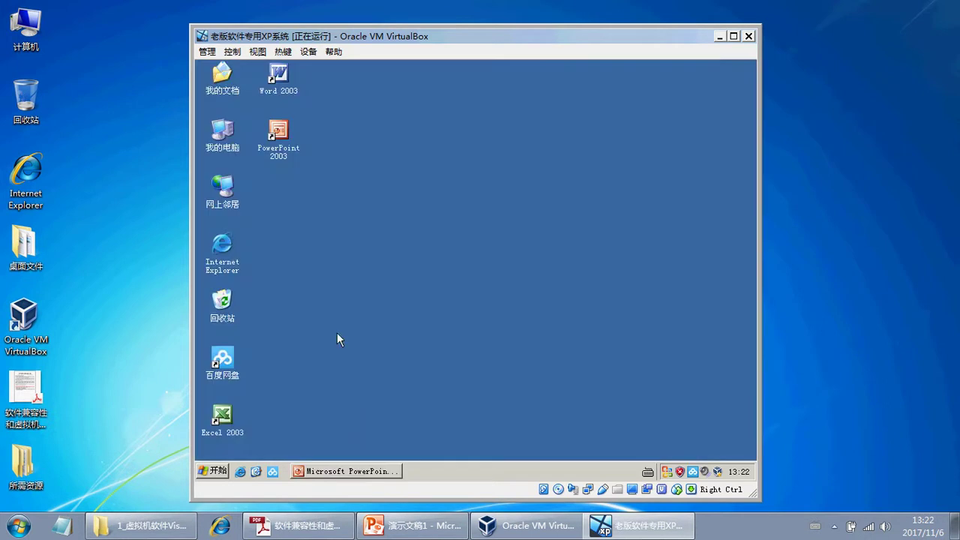
click(285, 152)
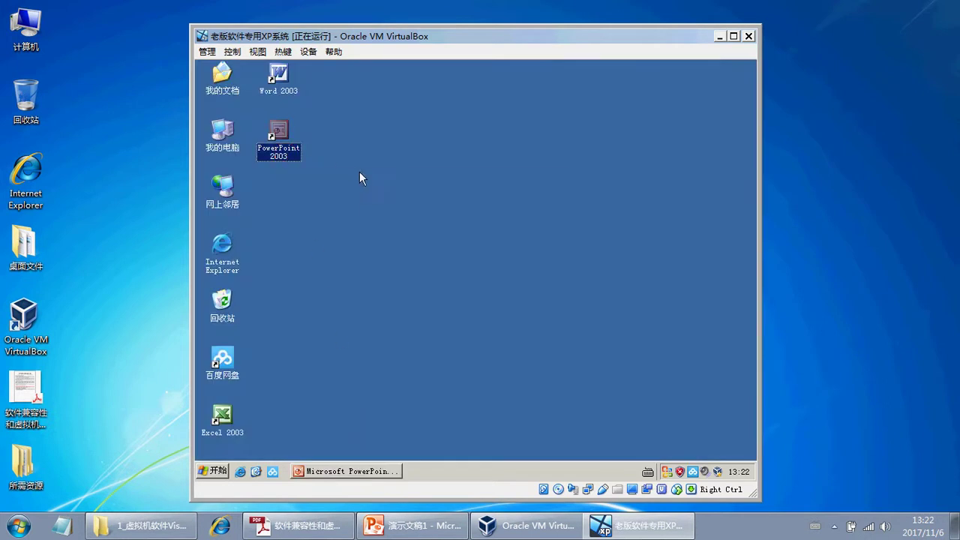
click(391, 471)
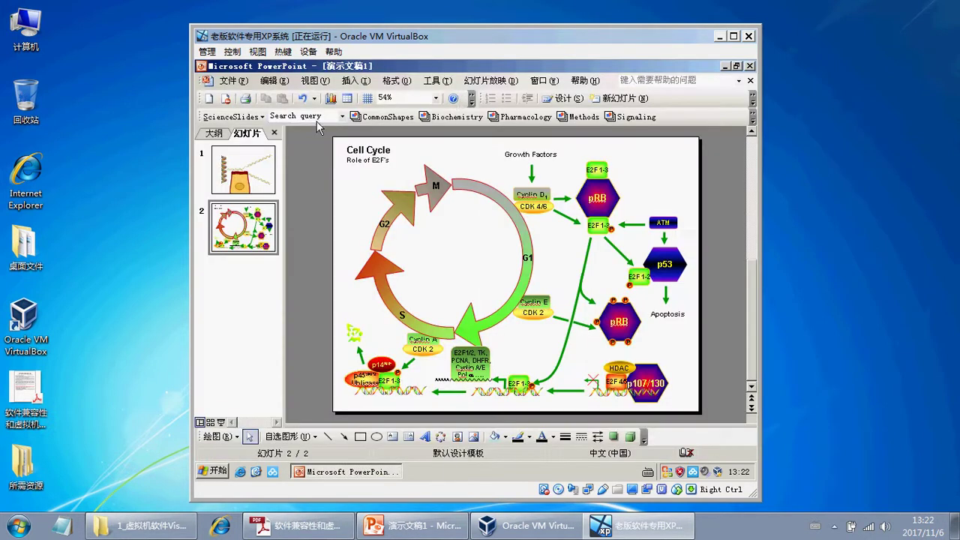
click(724, 66)
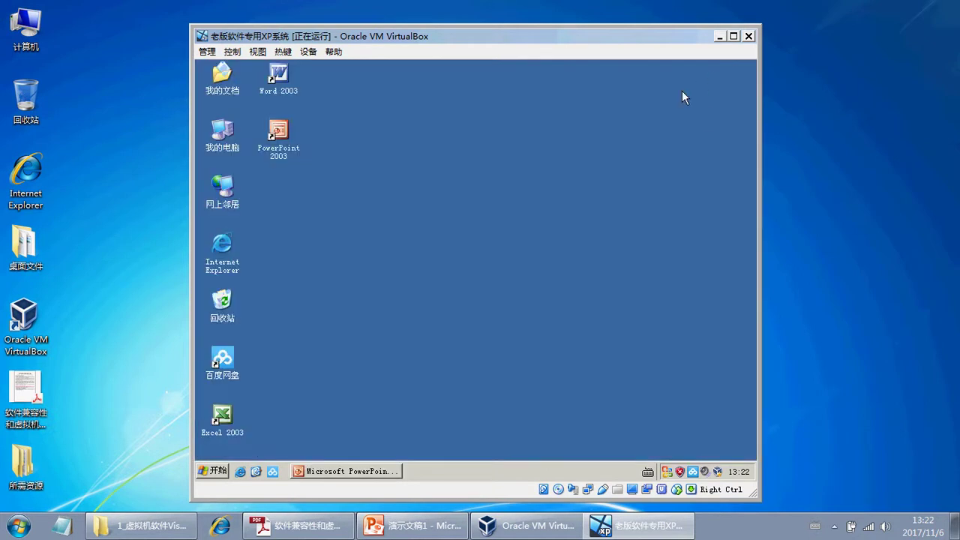
- Show the host computer's desktop, view the computer's basic system properties, and close them
right_click(386, 156)
click(424, 180)
click(109, 141)
click(574, 529)
click(551, 525)
key(super+d)
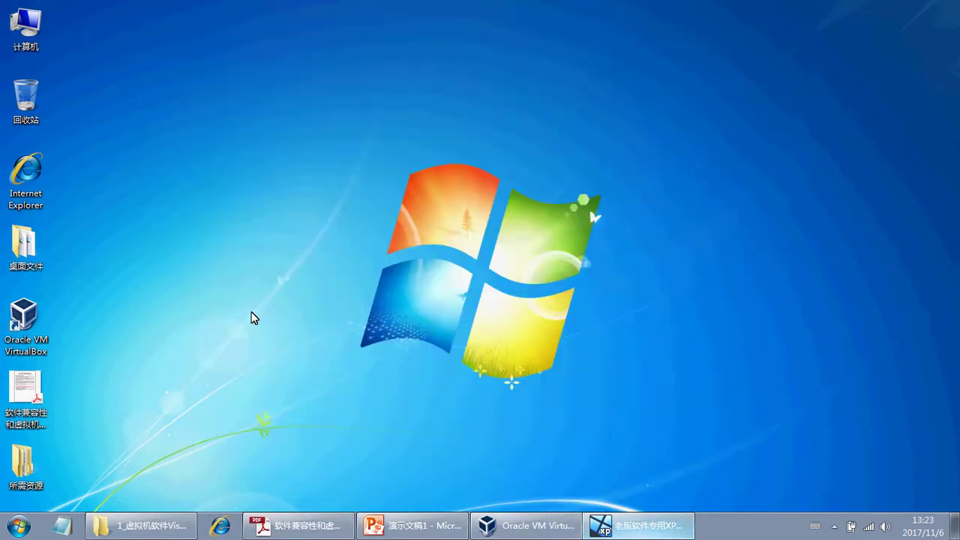
right_click(35, 34)
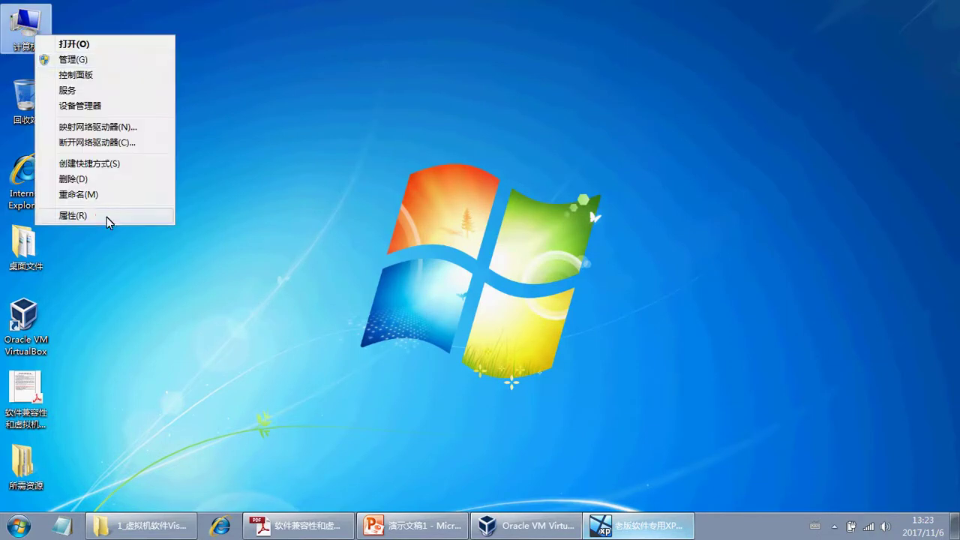
click(107, 216)
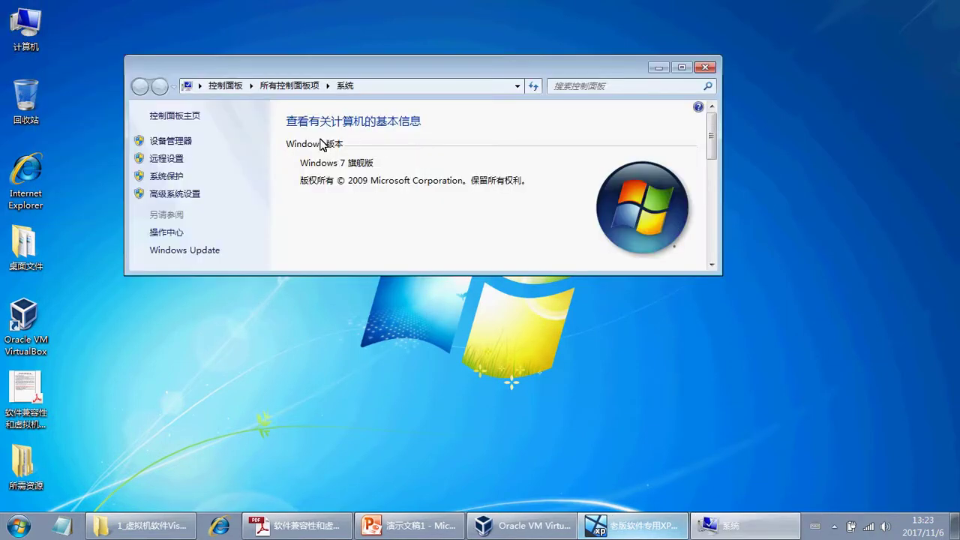
click(705, 67)
- Show the VirtualBox Manager and switch back to the running XP virtual machine
click(45, 324)
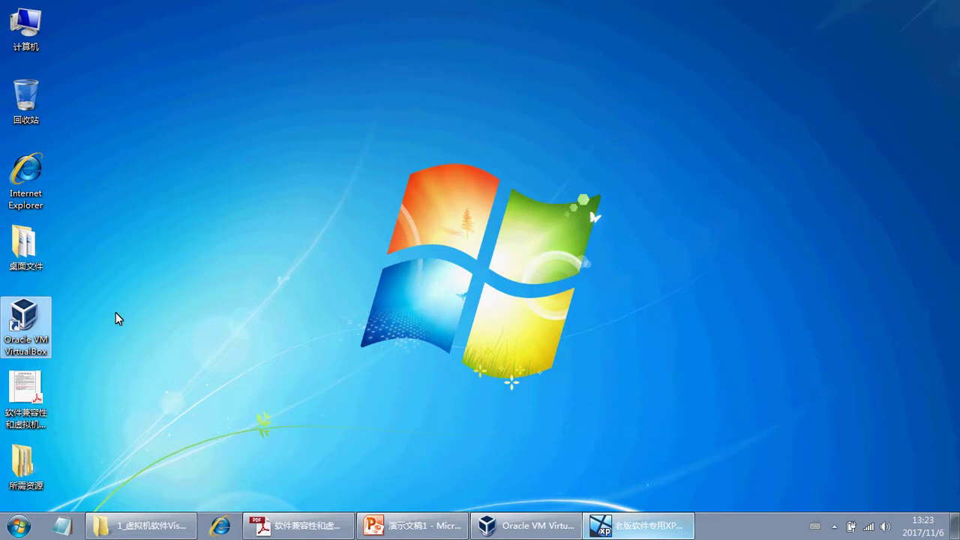
click(55, 318)
click(512, 523)
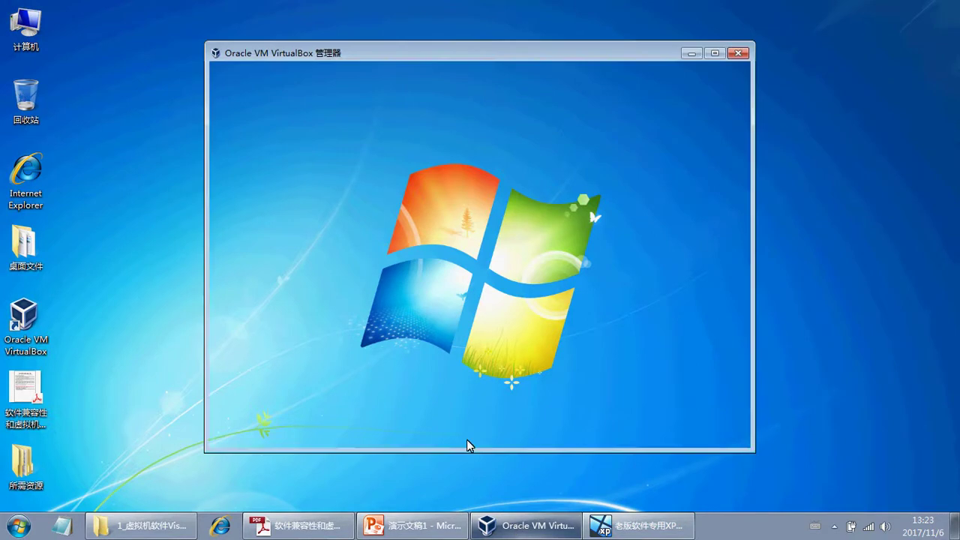
click(311, 195)
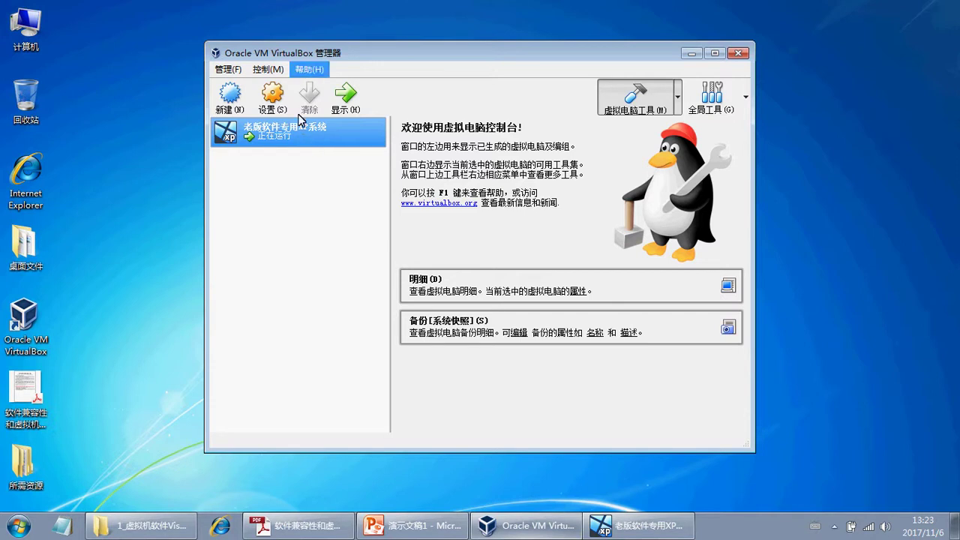
click(563, 518)
click(638, 525)
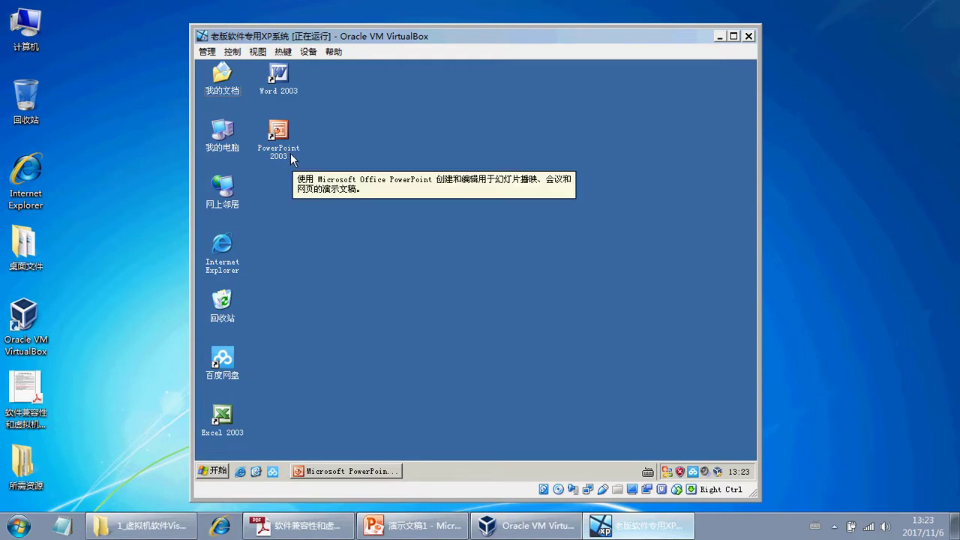
- Highlight the Excel 2003, Word 2003 and PowerPoint 2003 shortcuts on the guest desktop and restore the open presentation
click(220, 435)
click(276, 89)
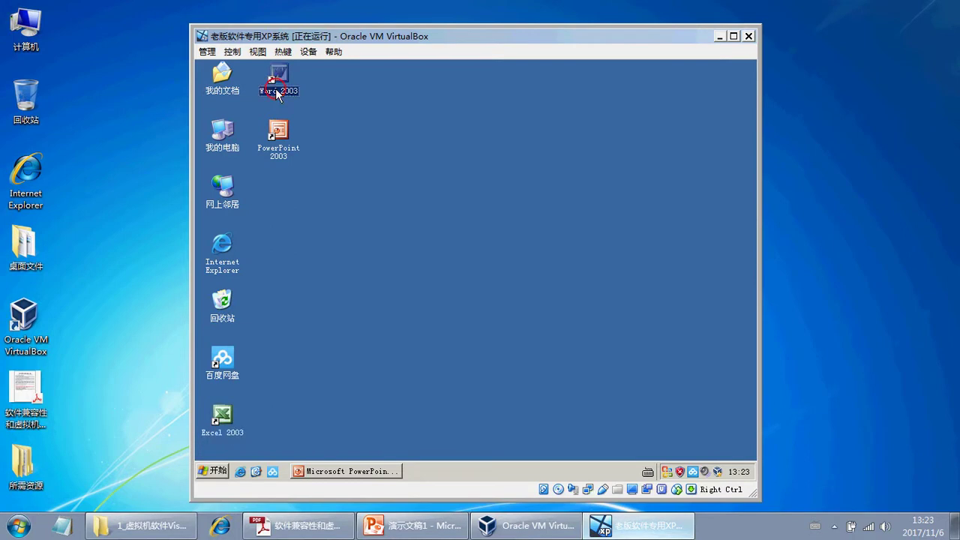
click(283, 141)
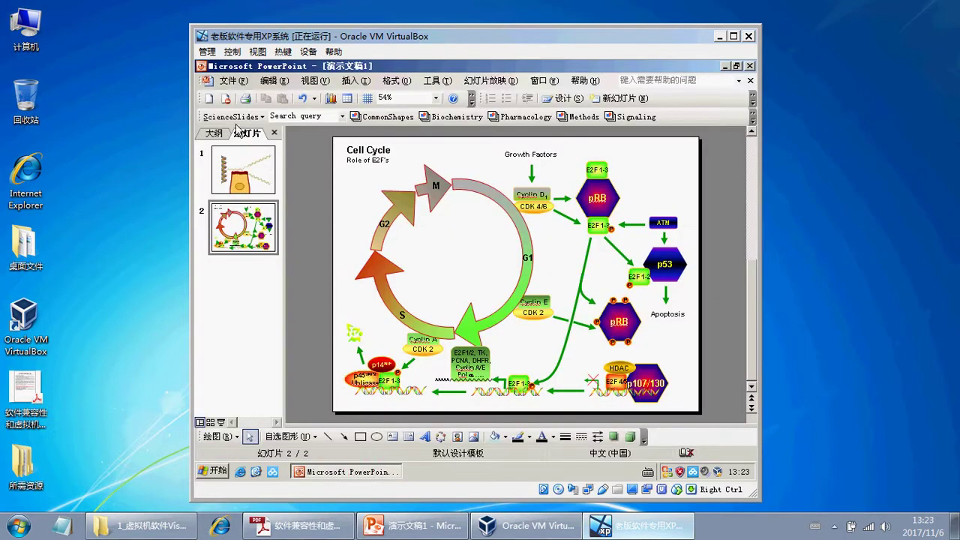
- View the ScienceSlides group among the XP guest's installed programs and close the program list
click(218, 472)
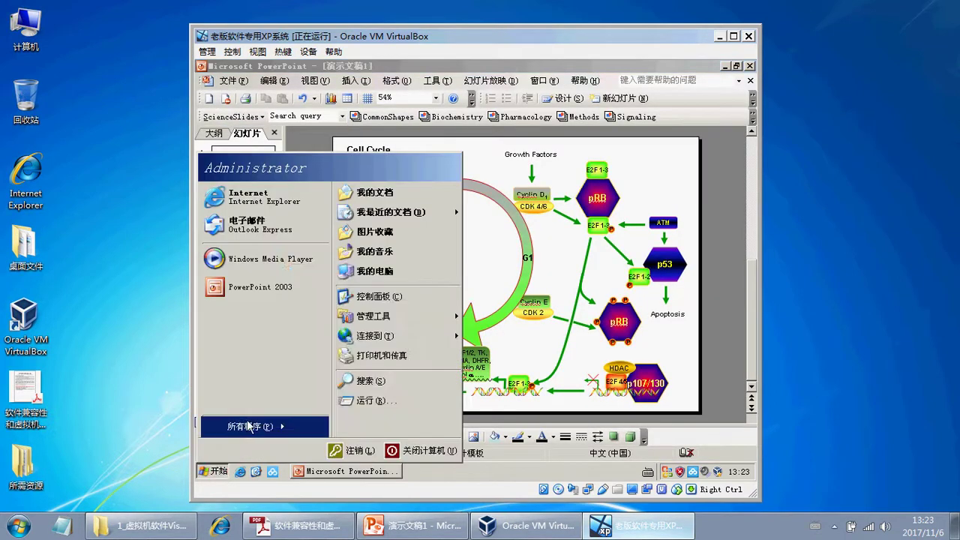
mouse_move(268, 429)
mouse_move(332, 432)
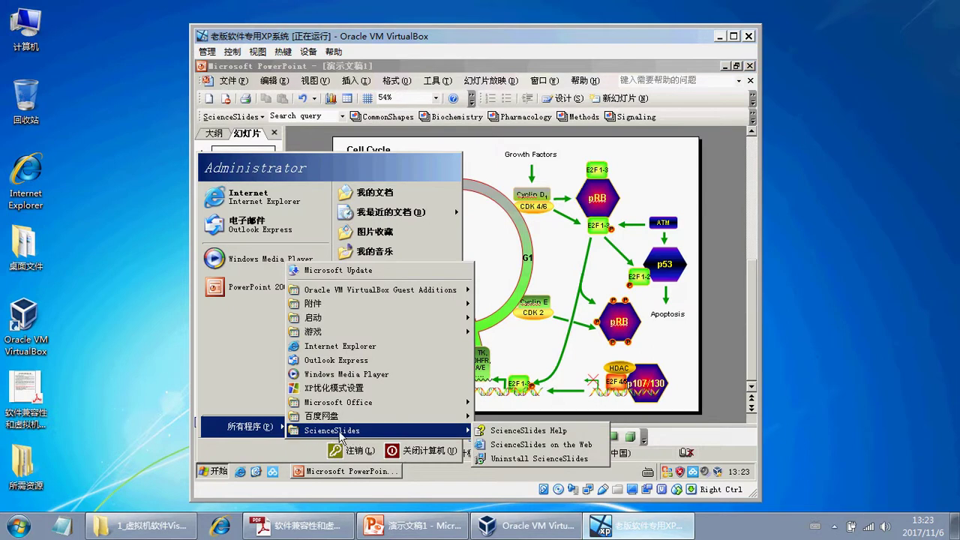
click(717, 194)
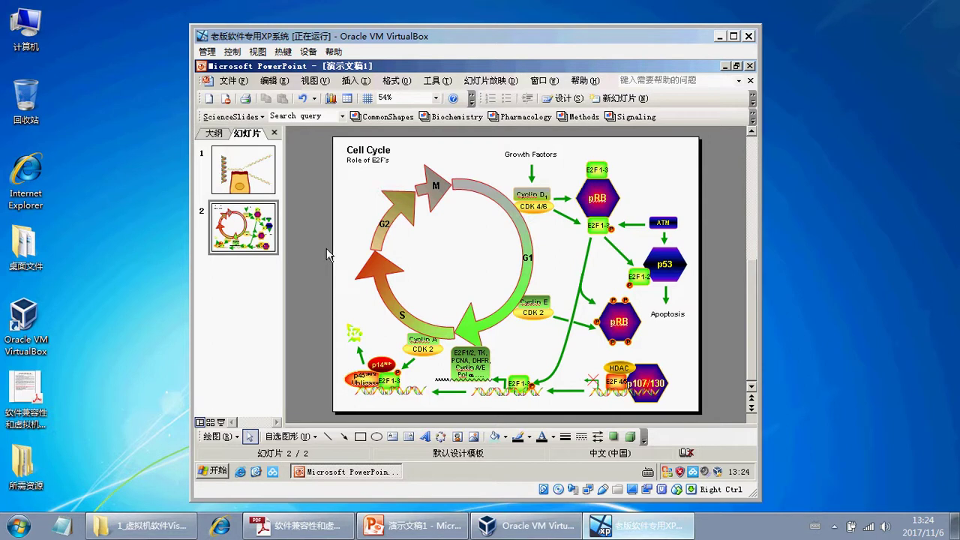
- Switch to the PDF 软件兼容性和虚拟机解决方案 in Adobe Acrobat Pro, review page 1, and highlight 性和虚拟机解决方案 in its title
click(564, 523)
key(alt+Tab)
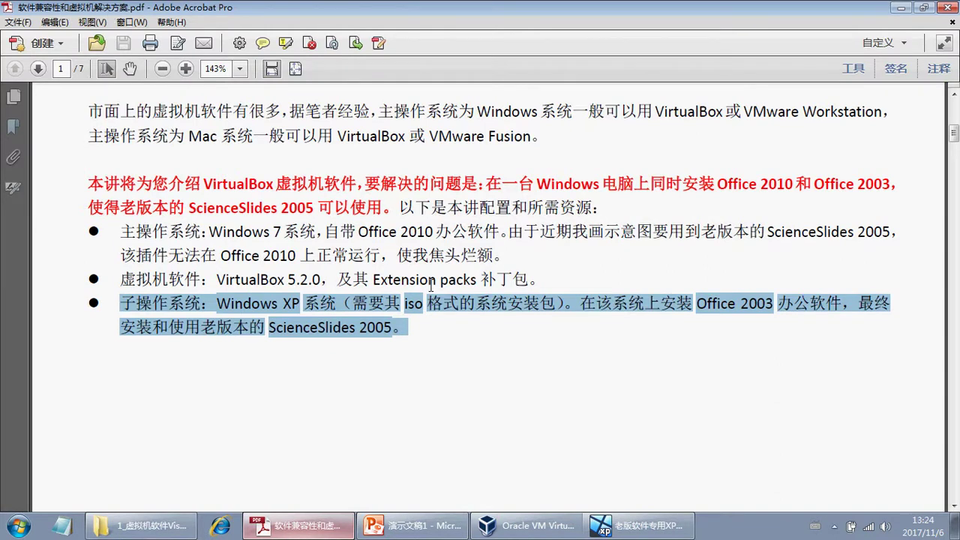
scroll(954, 132, down, 3)
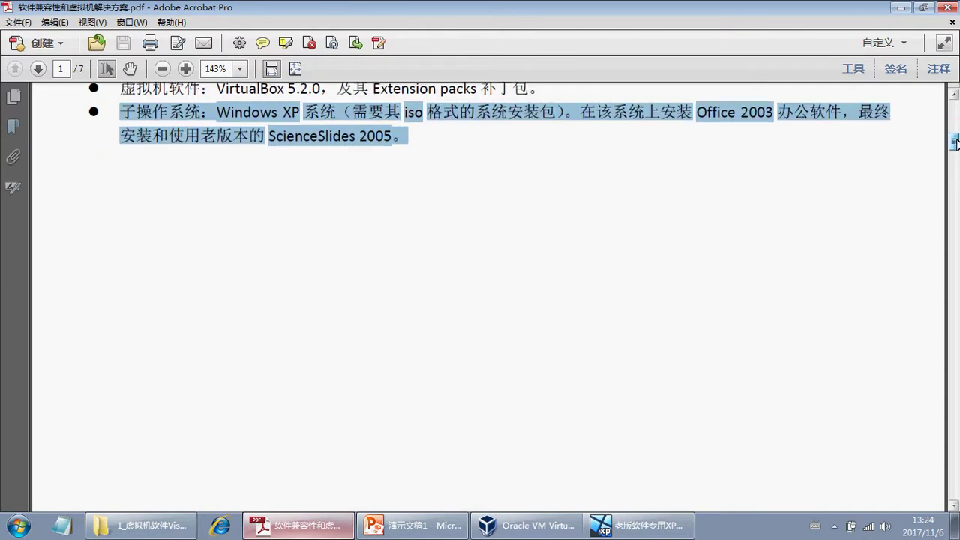
scroll(365, 187, up, 20)
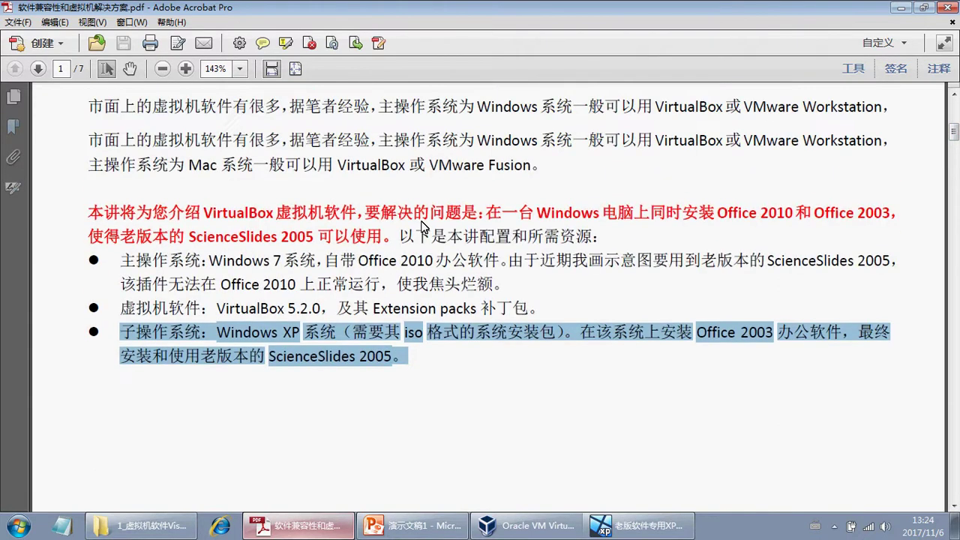
scroll(468, 233, up, 3)
drag(407, 201, 783, 200)
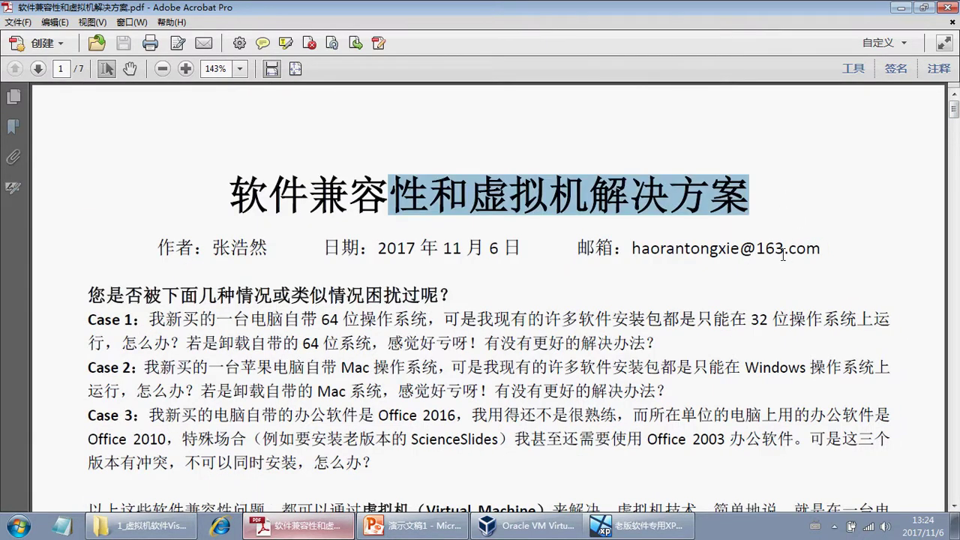
- Go to page 2 of the PDF and highlight the Step 1 heading and VirtualBox 补丁包（右图标） in item 1.1
scroll(788, 260, down, 3)
drag(954, 114, 954, 174)
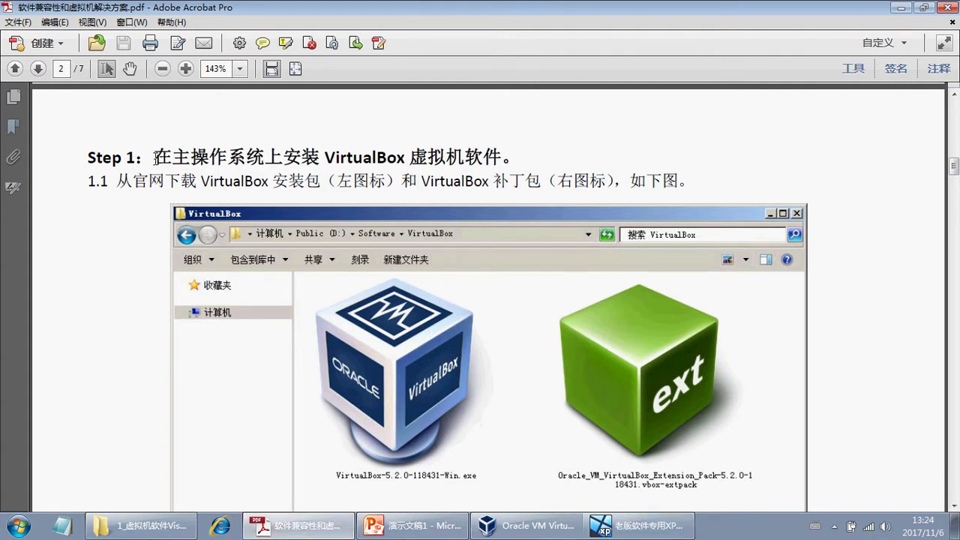
scroll(712, 226, up, 2)
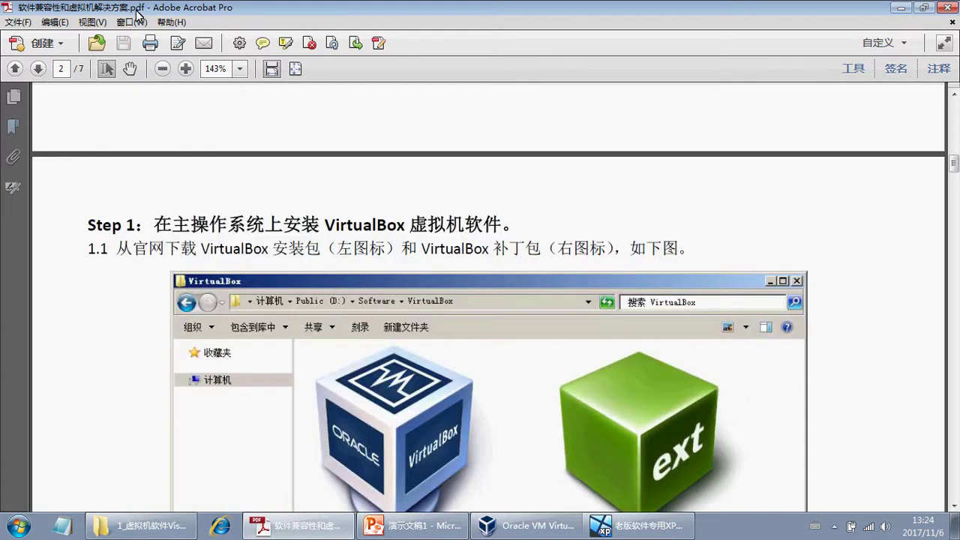
drag(155, 225, 543, 234)
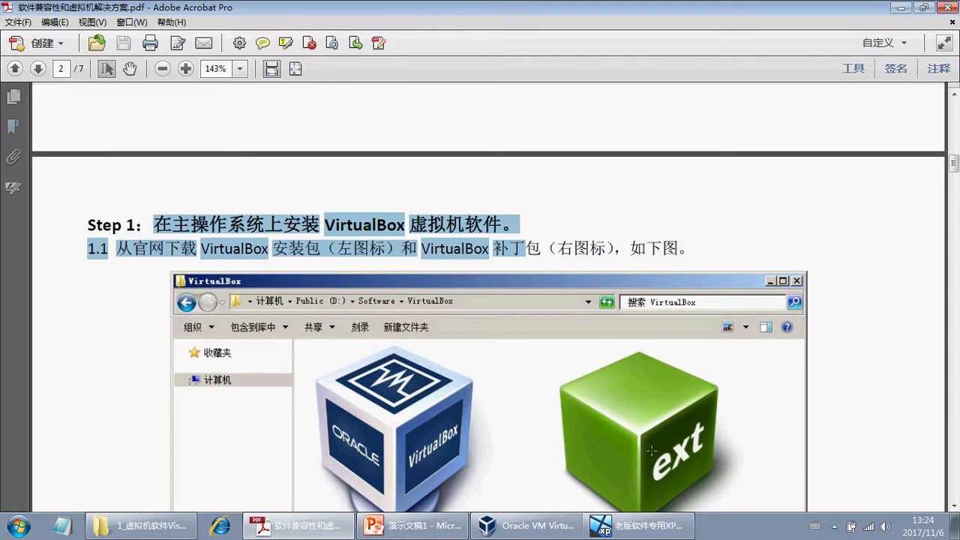
click(570, 240)
drag(426, 249, 690, 255)
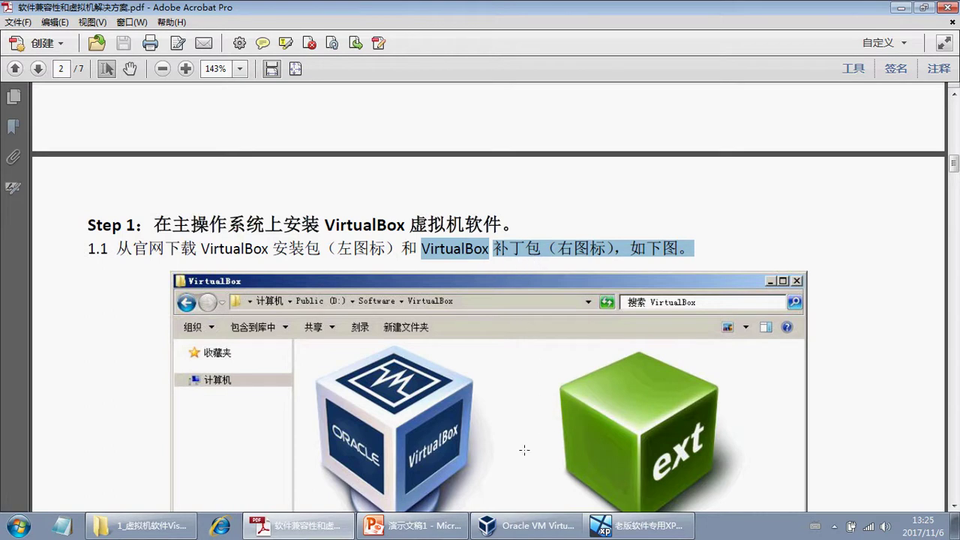
- Close the host PowerPoint presentation 演示文稿1 and the PDF 软件兼容性和虚拟机解决方案
click(420, 525)
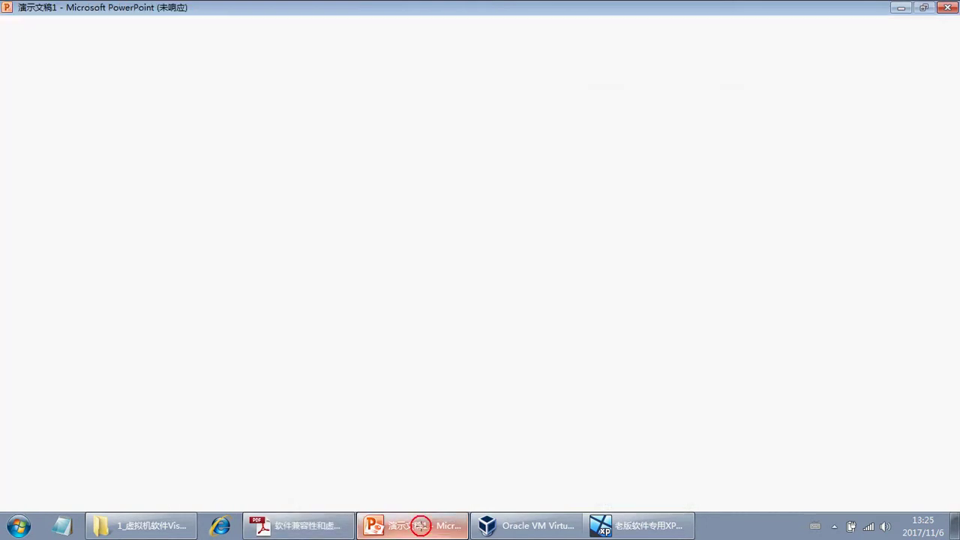
click(946, 6)
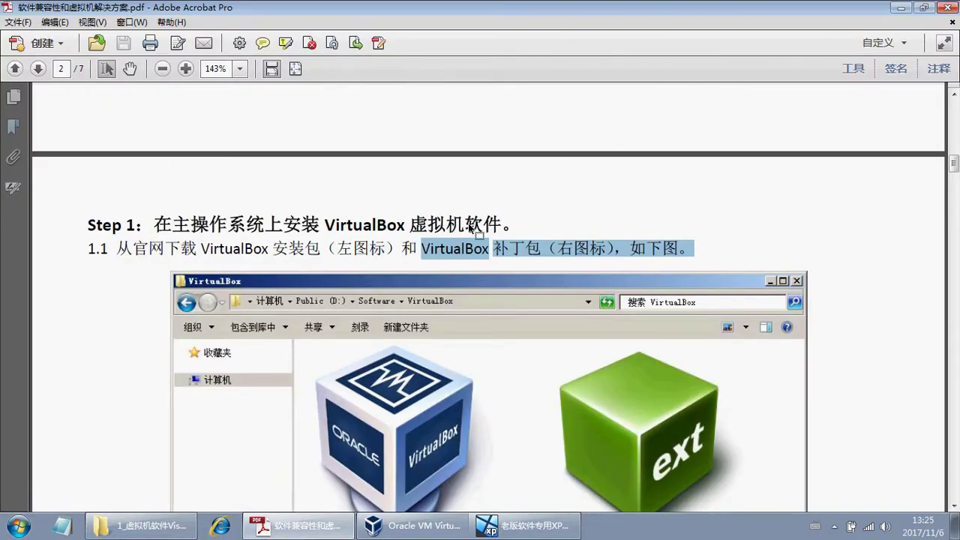
click(955, 7)
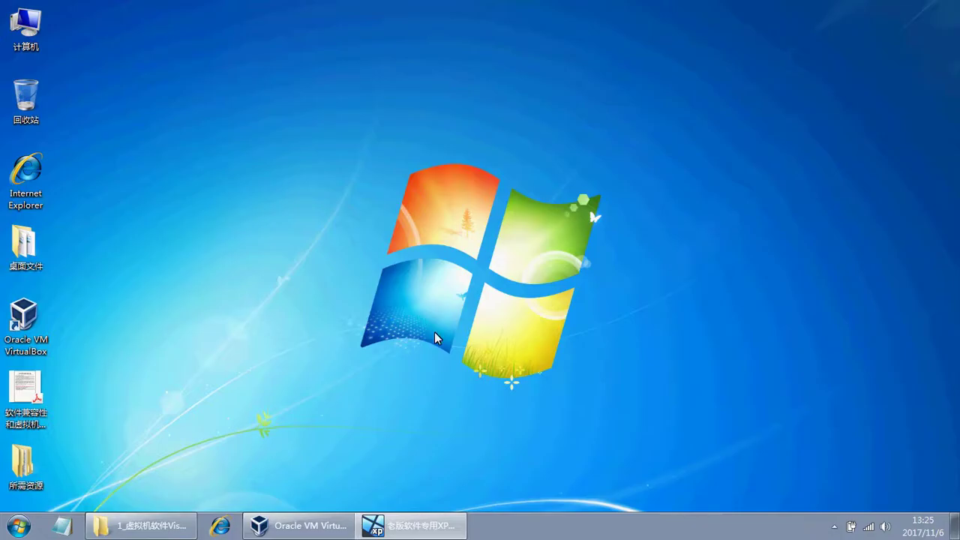
- Close the open presentation in the XP guest and shut down the guest system
click(404, 527)
click(749, 66)
click(481, 297)
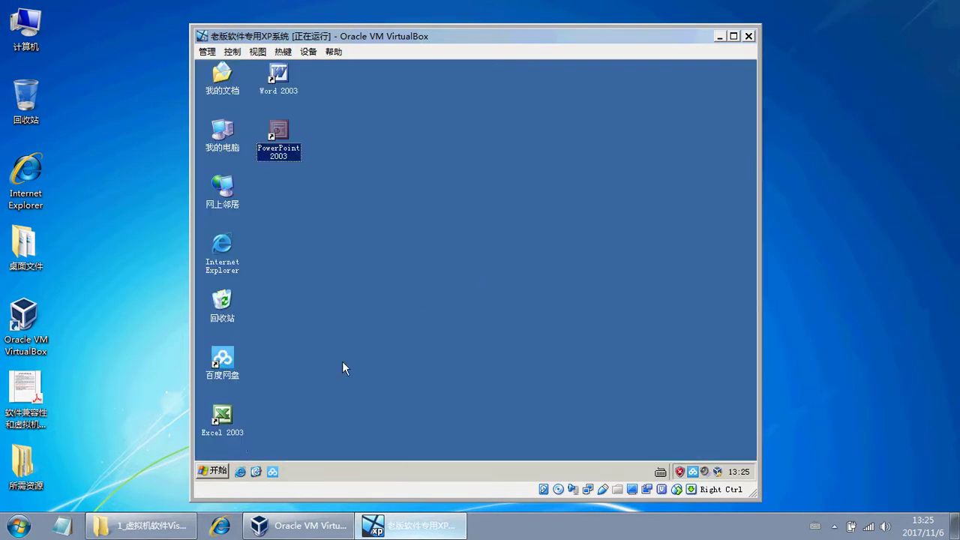
click(218, 471)
click(413, 448)
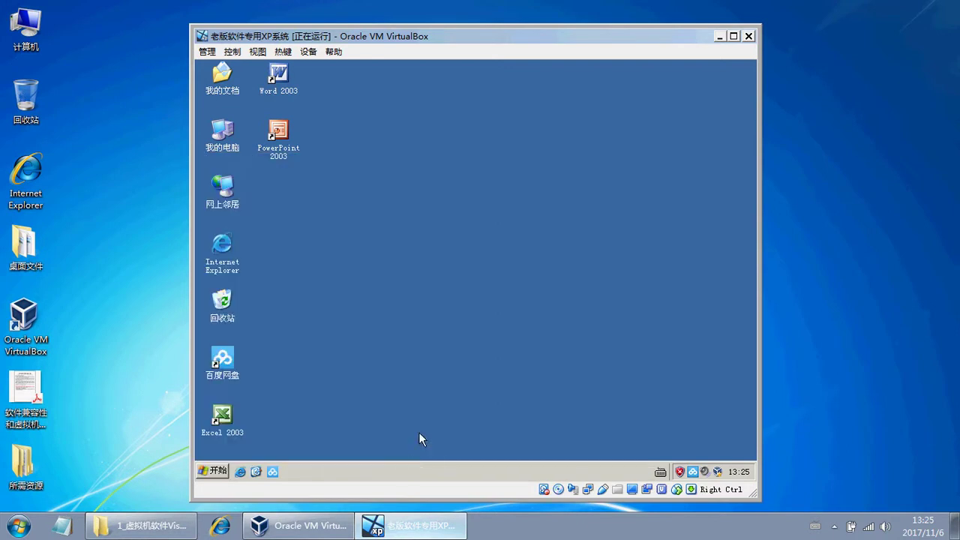
click(479, 220)
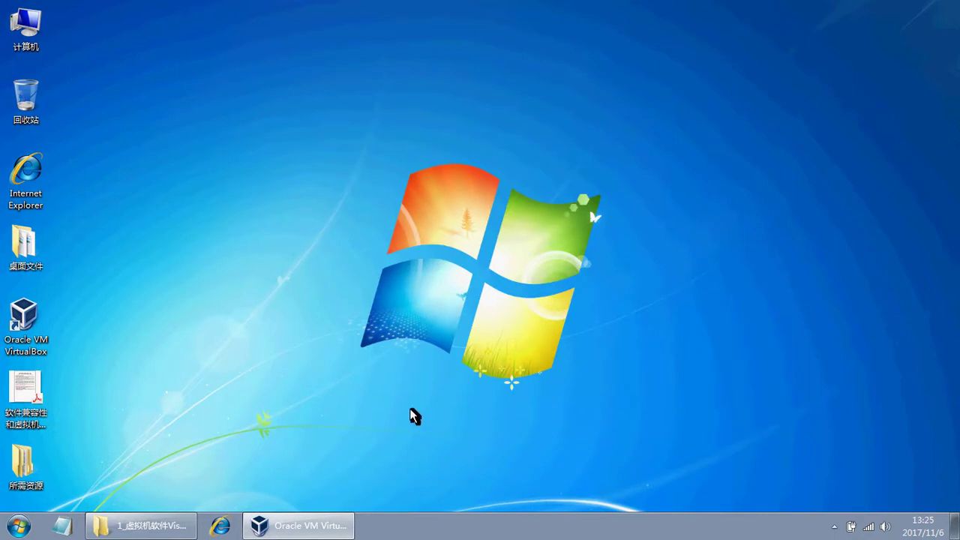
- Delete the virtual machine 老版软件专用XP系统 together with all its files and close the VirtualBox Manager
click(321, 527)
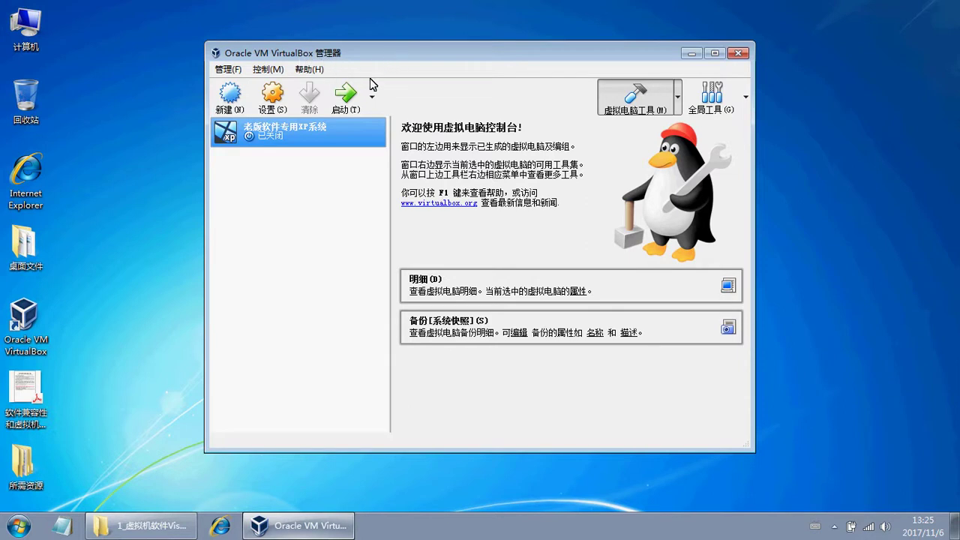
right_click(302, 129)
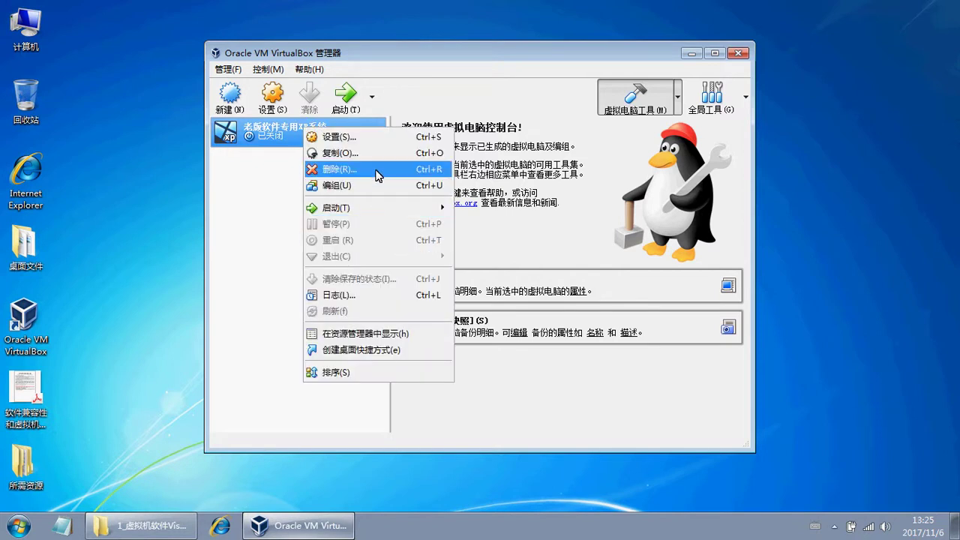
click(377, 170)
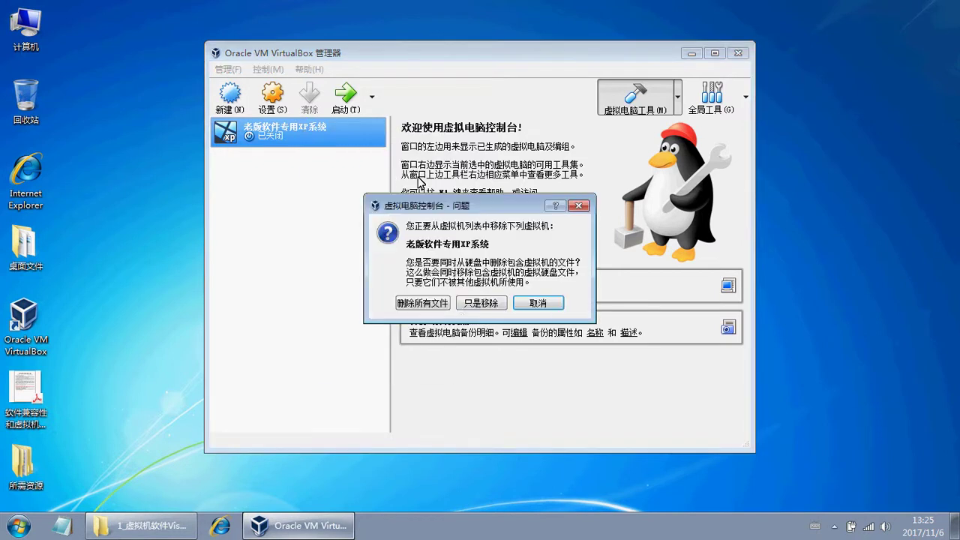
click(423, 303)
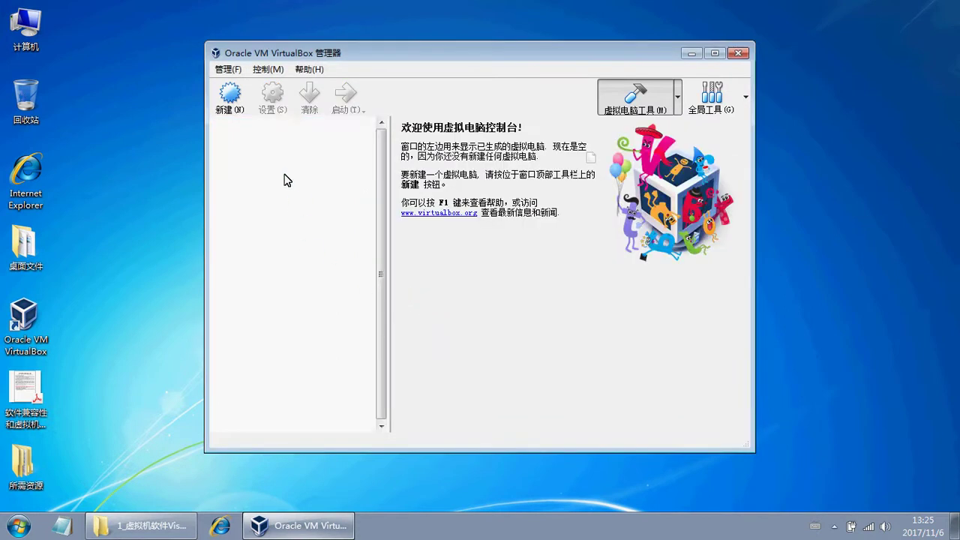
click(738, 53)
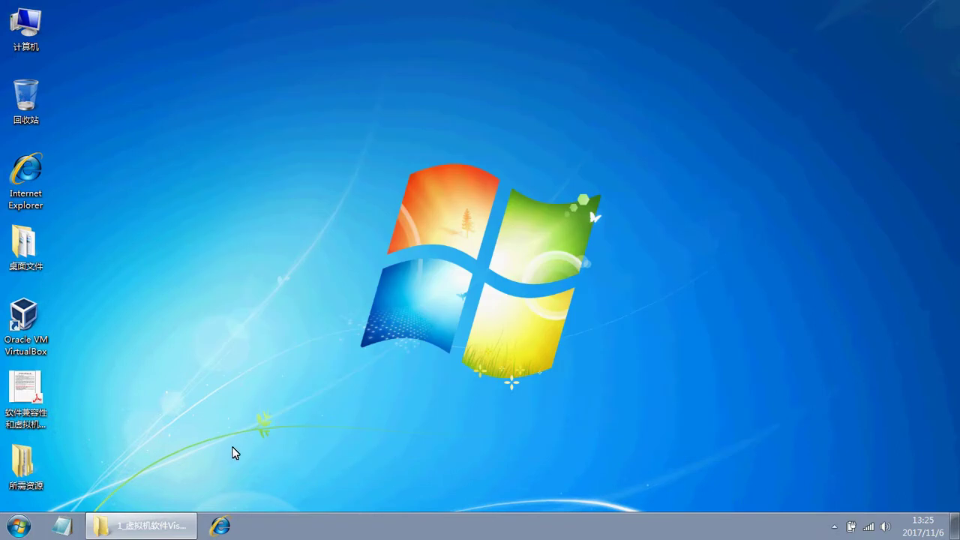
- Reopen the PDF 软件兼容性和虚拟机解决方案 from the desktop and highlight the Step 1 heading on page 2
click(33, 403)
double_click(34, 403)
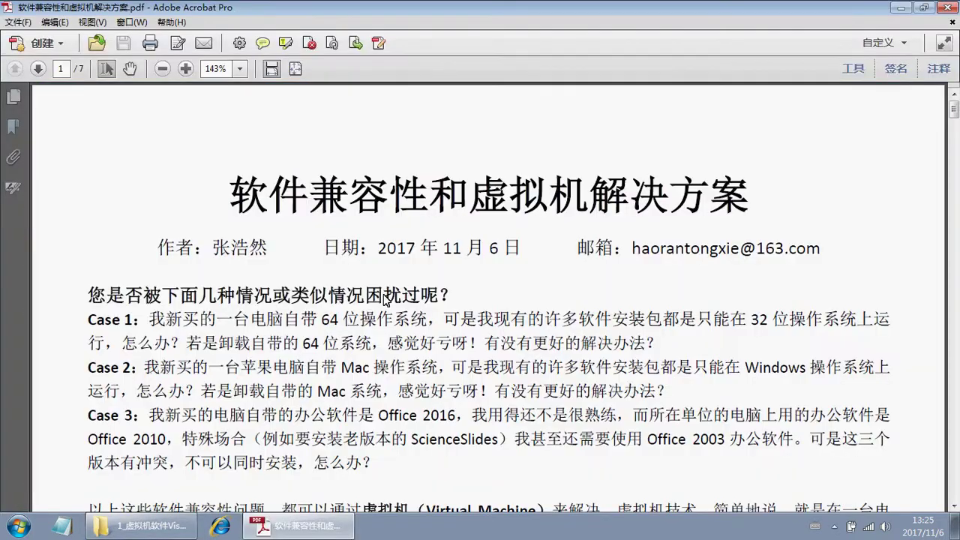
drag(954, 112, 956, 171)
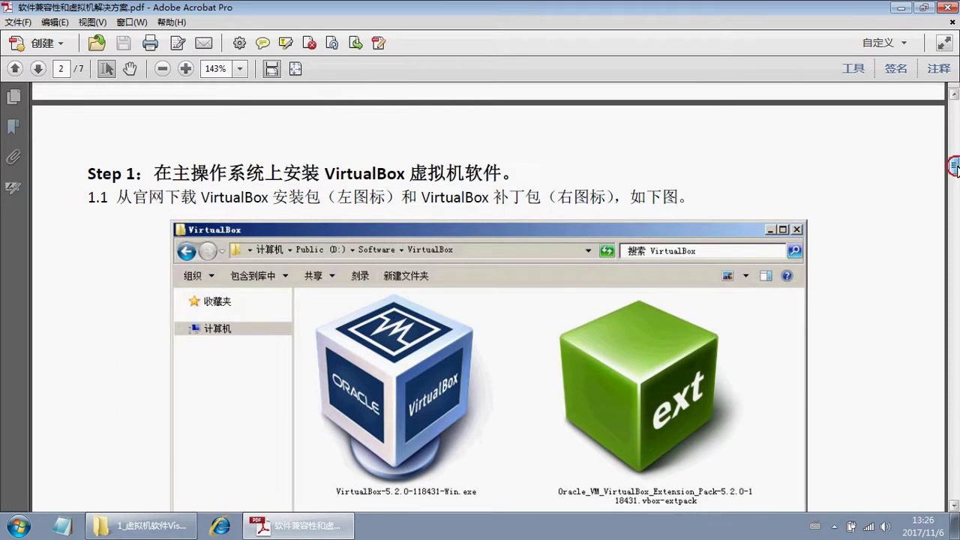
scroll(954, 171, down, 1)
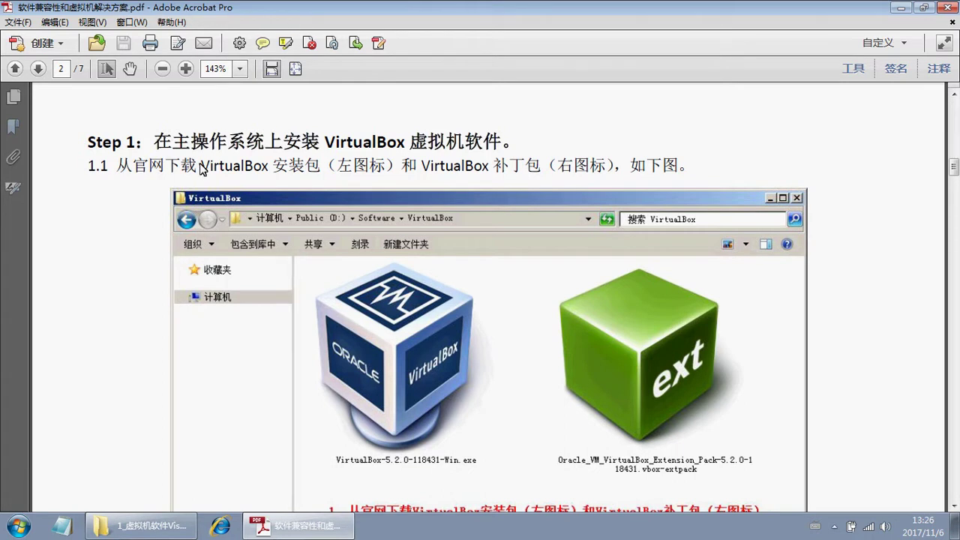
drag(156, 143, 525, 166)
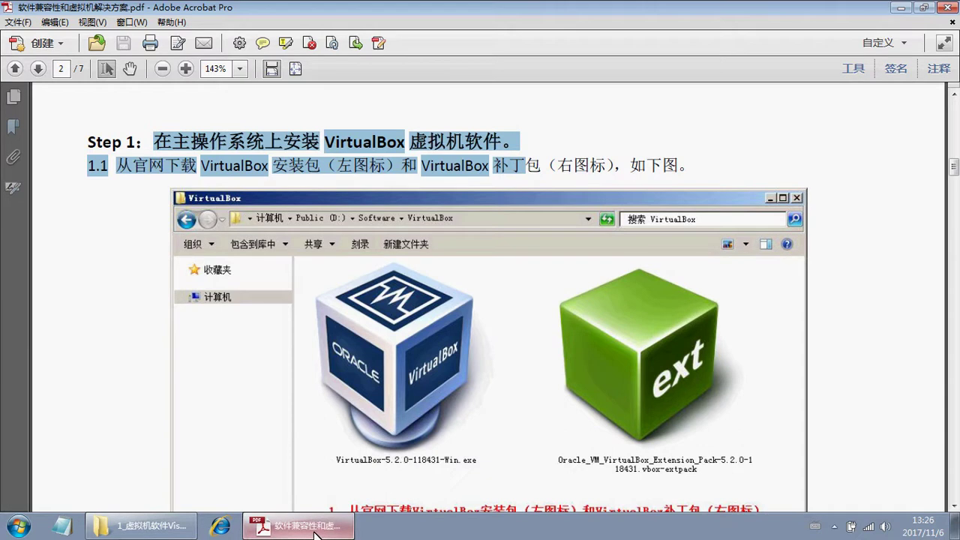
click(186, 145)
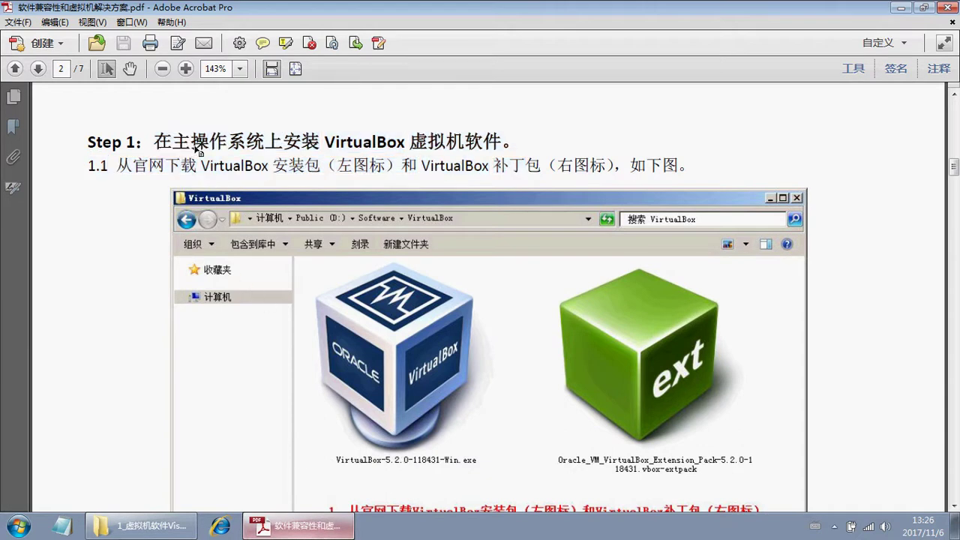
drag(175, 143, 507, 140)
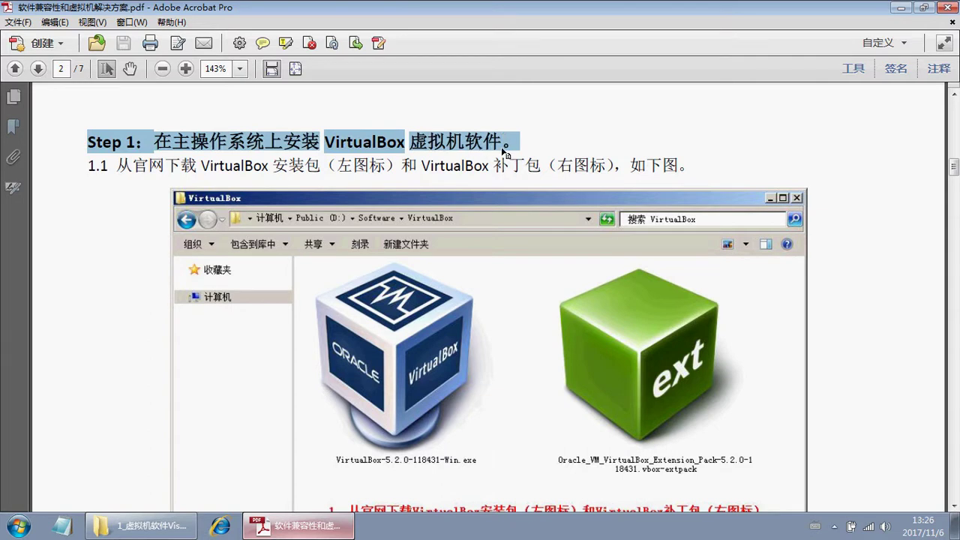
- Highlight the VirtualBox 安装包 and VirtualBox 补丁包 wording in item 1.1 and view the illustration of both packages
drag(118, 166, 510, 167)
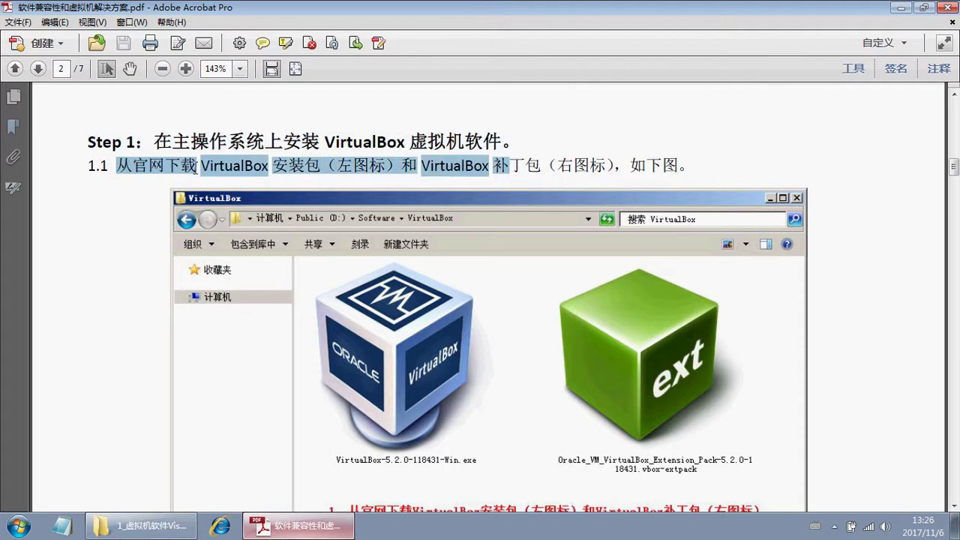
click(262, 173)
drag(209, 167, 330, 168)
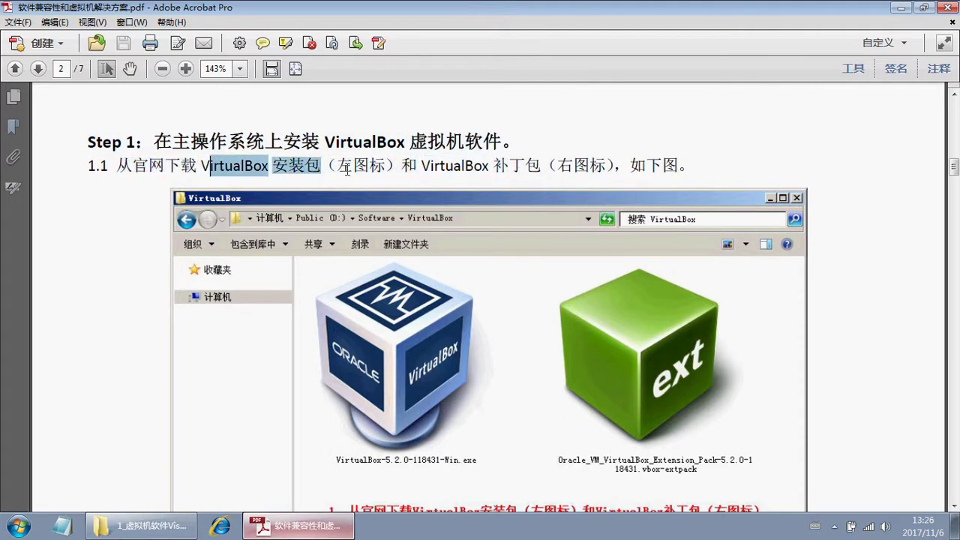
click(421, 178)
drag(430, 167, 526, 168)
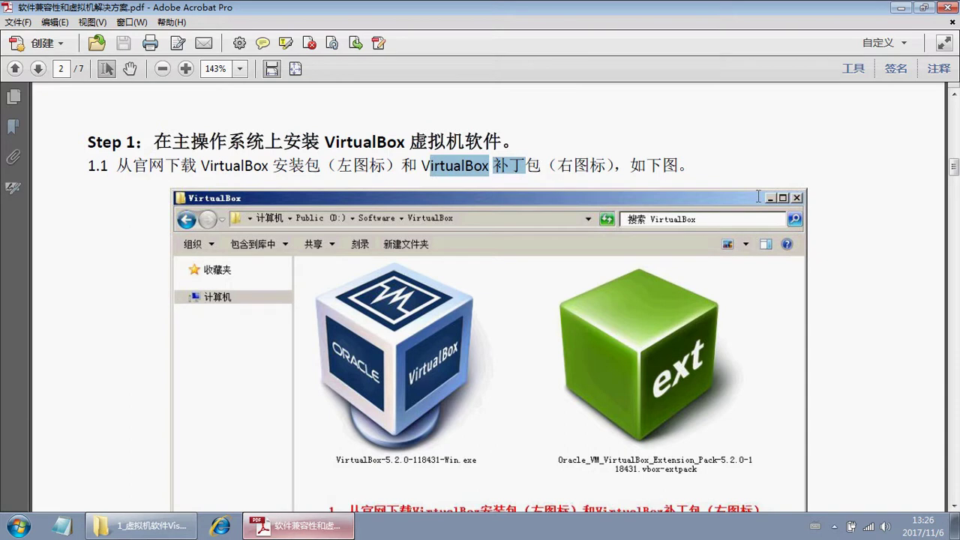
scroll(954, 170, down, 3)
scroll(954, 170, up, 1)
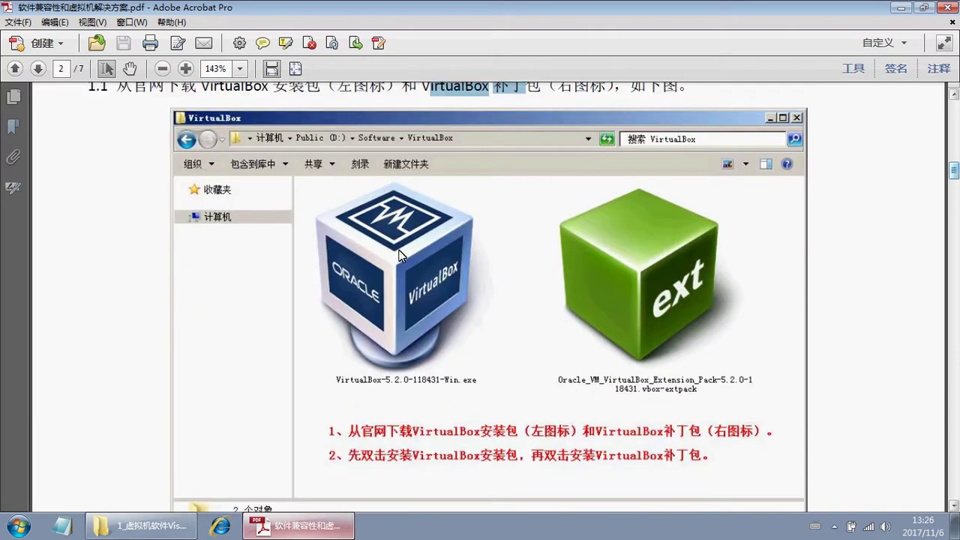
click(390, 282)
click(405, 299)
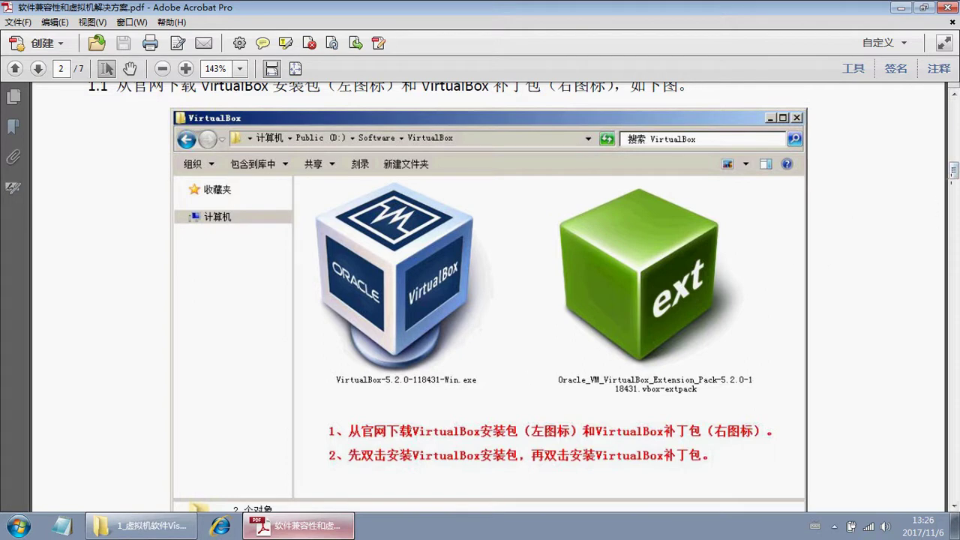
- Highlight the installation order in item 1.2 and the desktop shortcut instruction in item 1.3 on page 2
scroll(957, 182, down, 5)
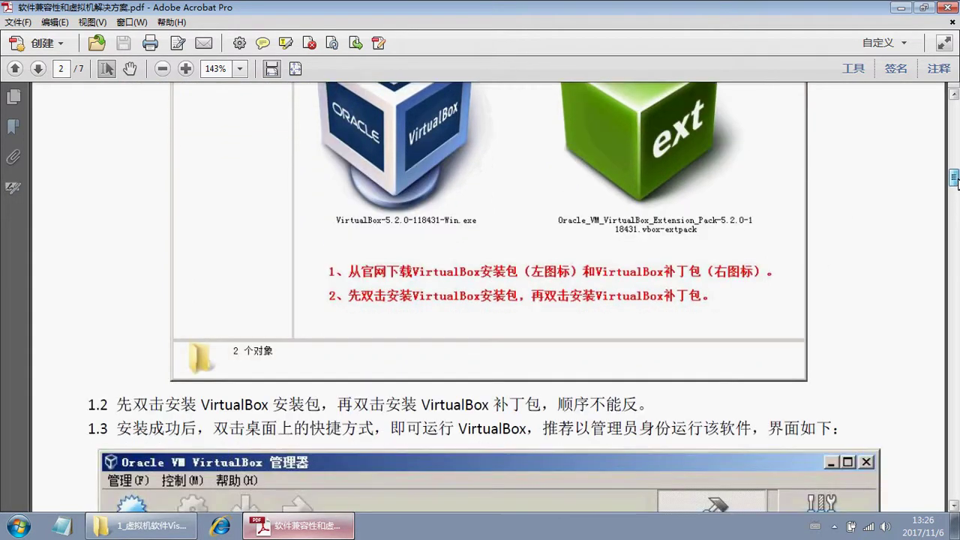
scroll(957, 182, down, 2)
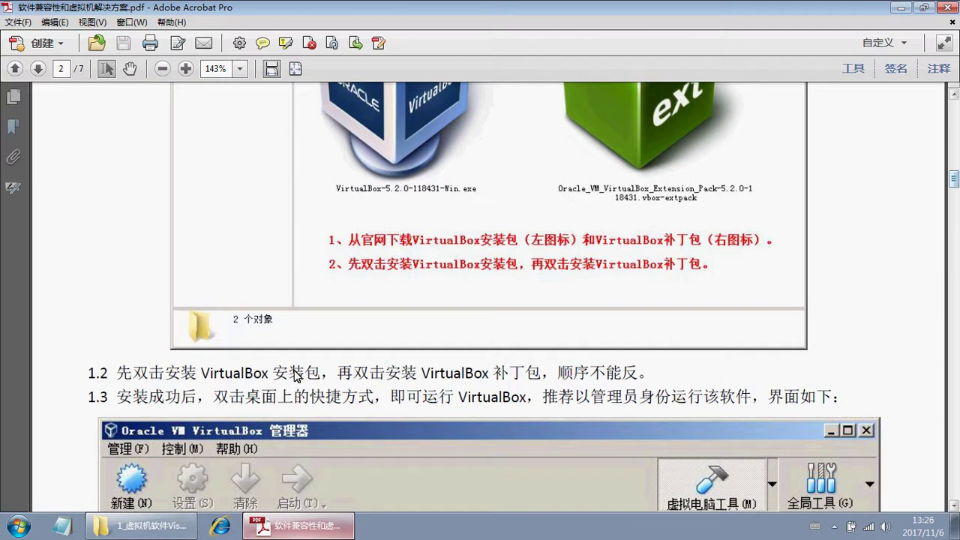
drag(148, 373, 519, 381)
scroll(302, 447, down, 4)
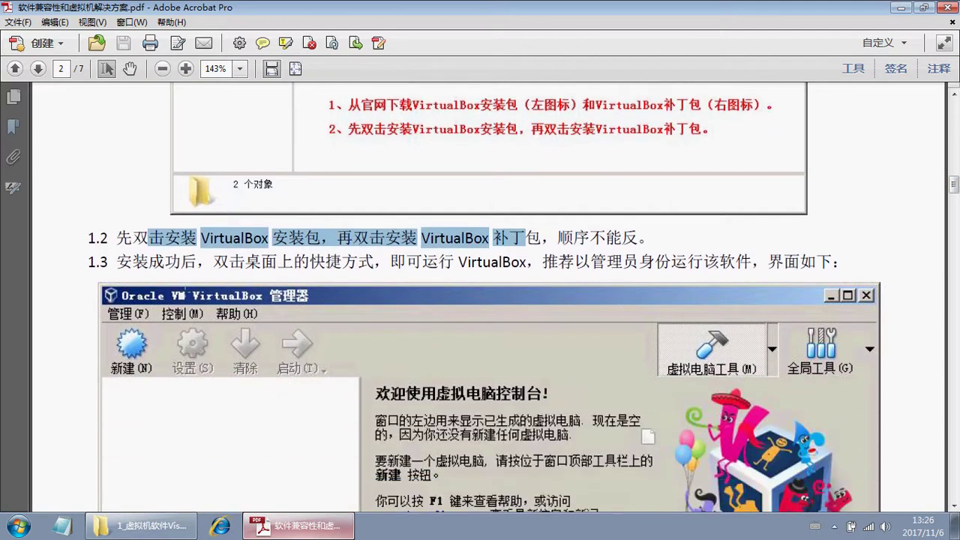
drag(234, 267, 501, 264)
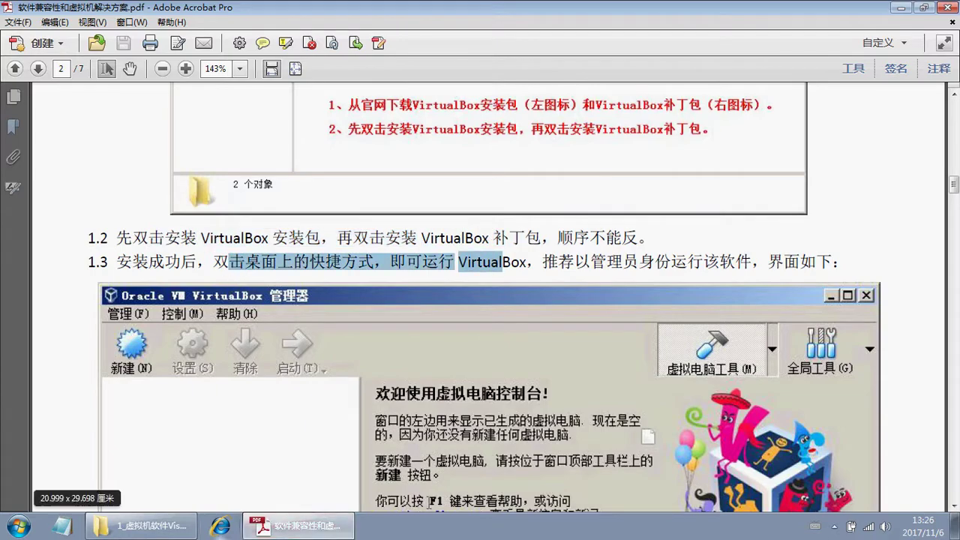
- Show the Windows desktop and launch Oracle VM VirtualBox from its shortcut
click(955, 525)
click(39, 338)
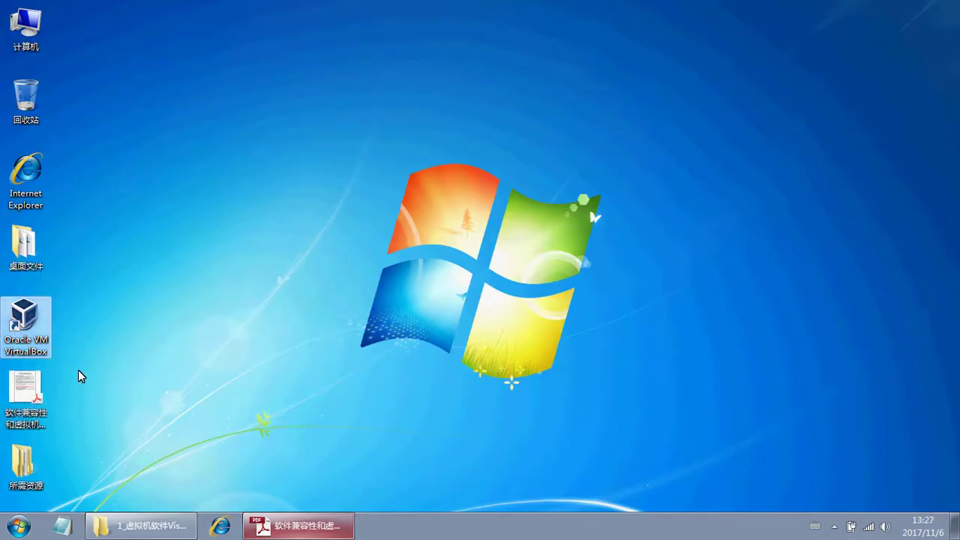
double_click(41, 334)
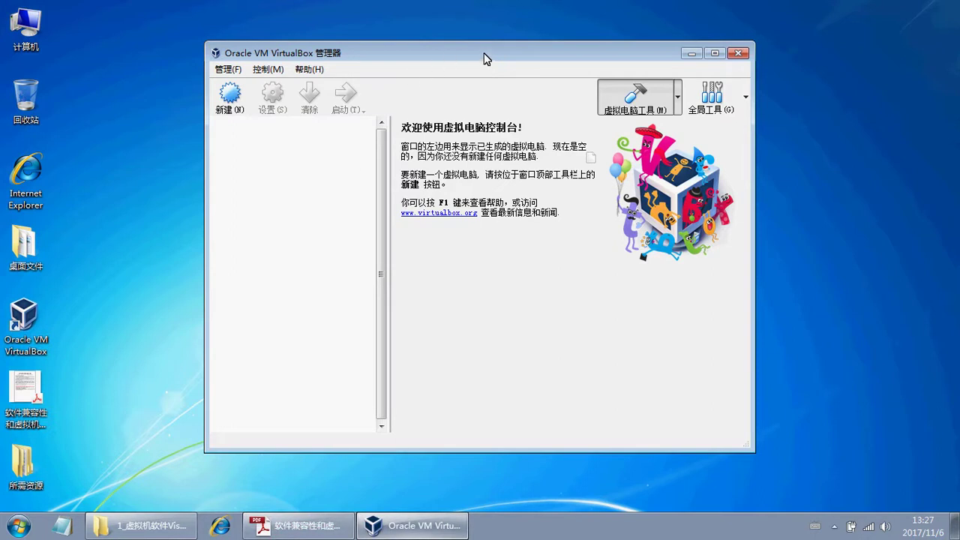
- Switch back to the PDF and highlight Step 2：在 VirtualBox 软件中建立 in the heading on page 3
click(308, 525)
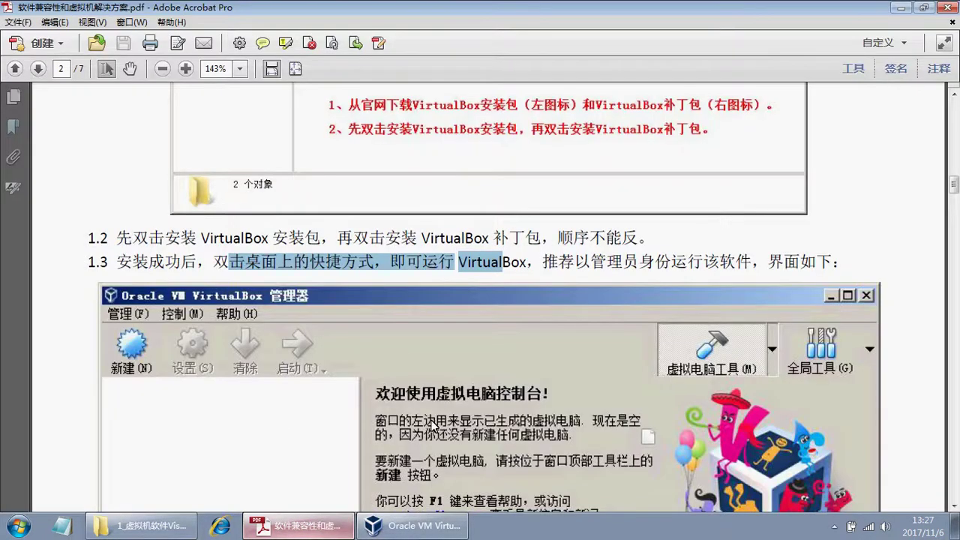
scroll(424, 398, down, 3)
scroll(423, 396, down, 5)
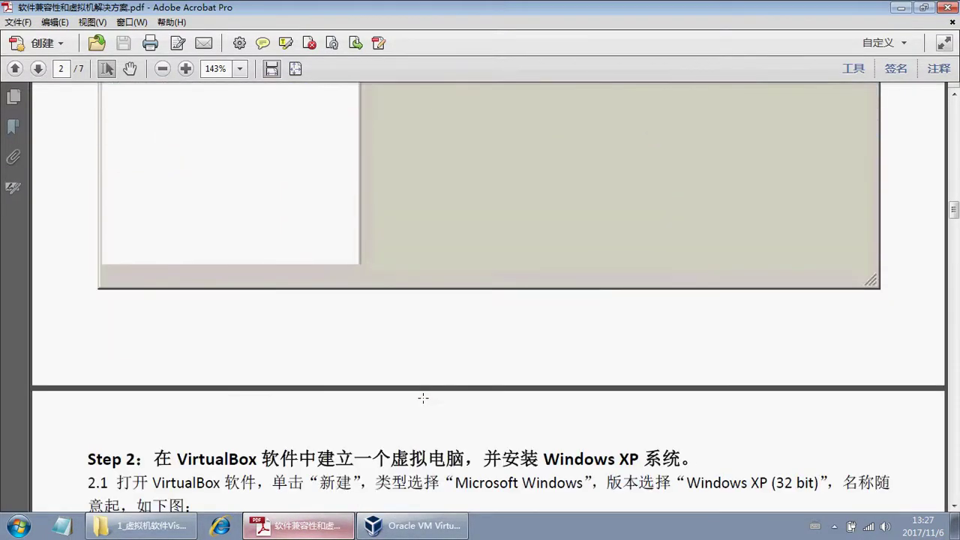
drag(88, 325, 342, 328)
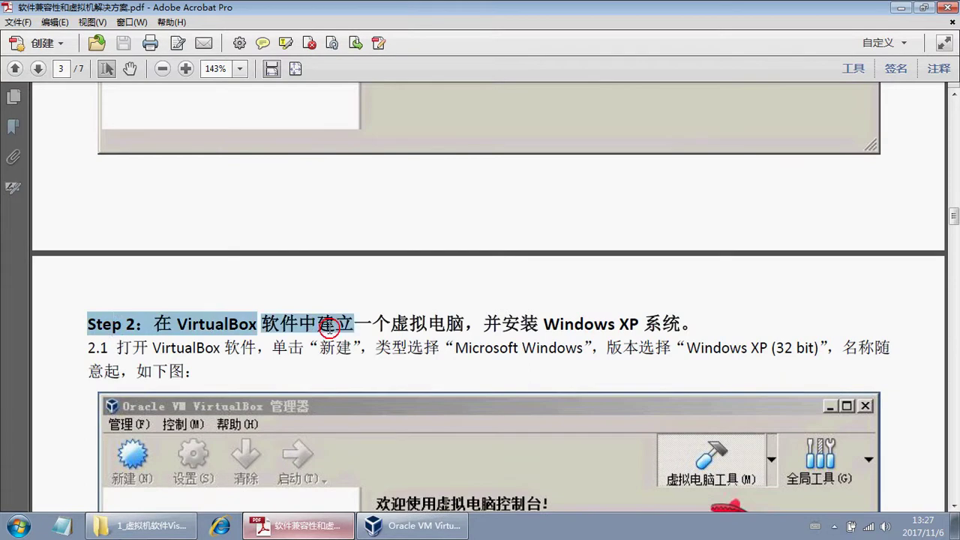
- Highlight the rest of the Step 2 heading on page 3, ending with the words Windows XP 系统
click(249, 330)
drag(177, 325, 615, 327)
click(417, 328)
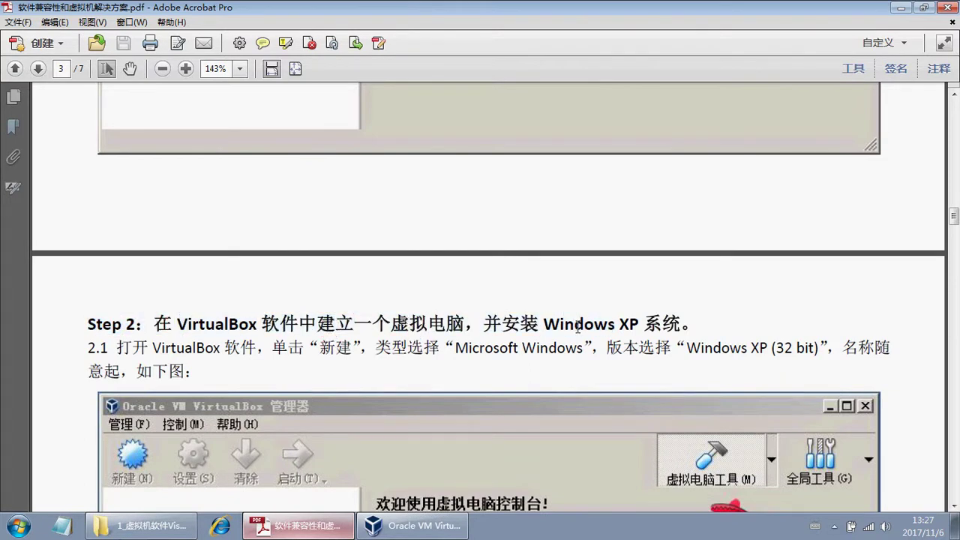
double_click(542, 324)
drag(543, 324, 678, 327)
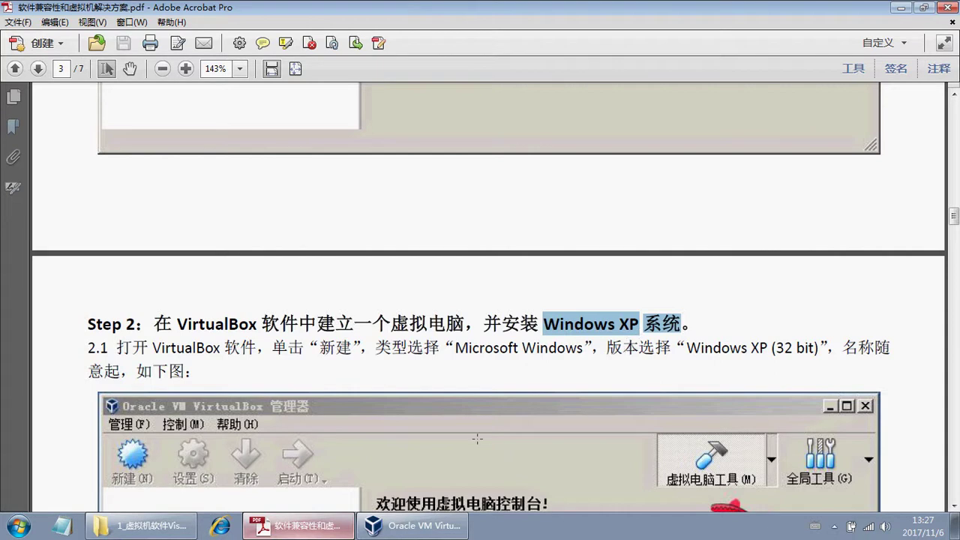
- Highlight the item 2.1 instructions on opening VirtualBox, choosing 新建, and selecting the Microsoft Windows type and Windows XP (32 bit) version
scroll(443, 425, down, 2)
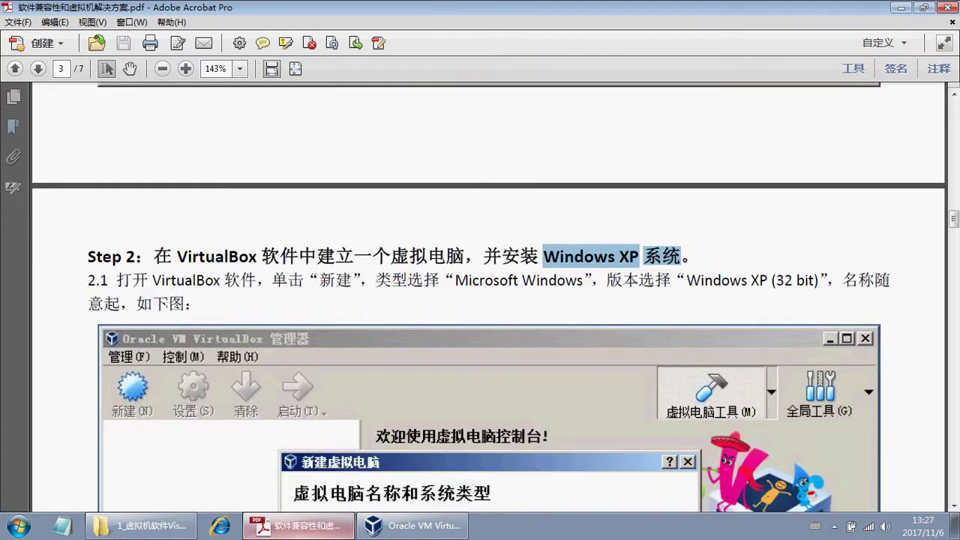
drag(121, 279, 259, 281)
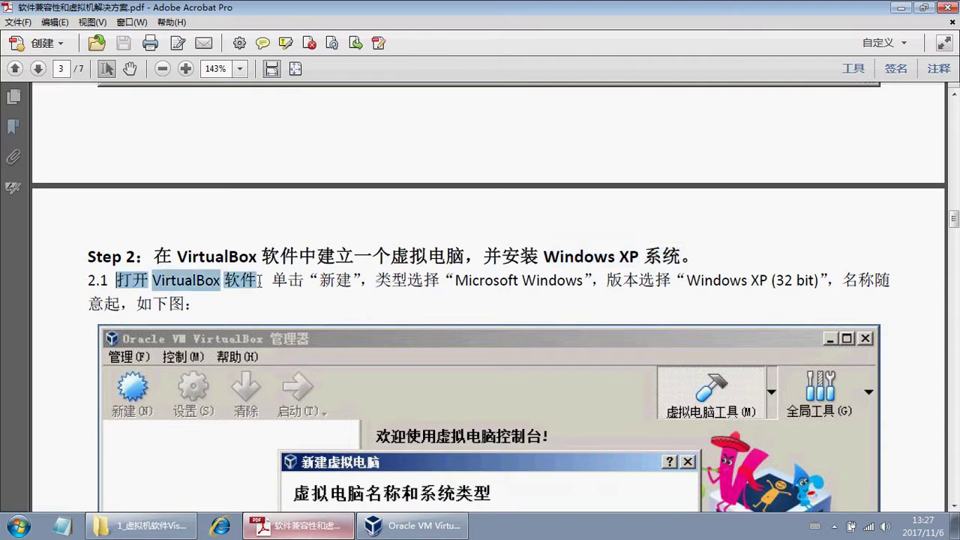
click(264, 283)
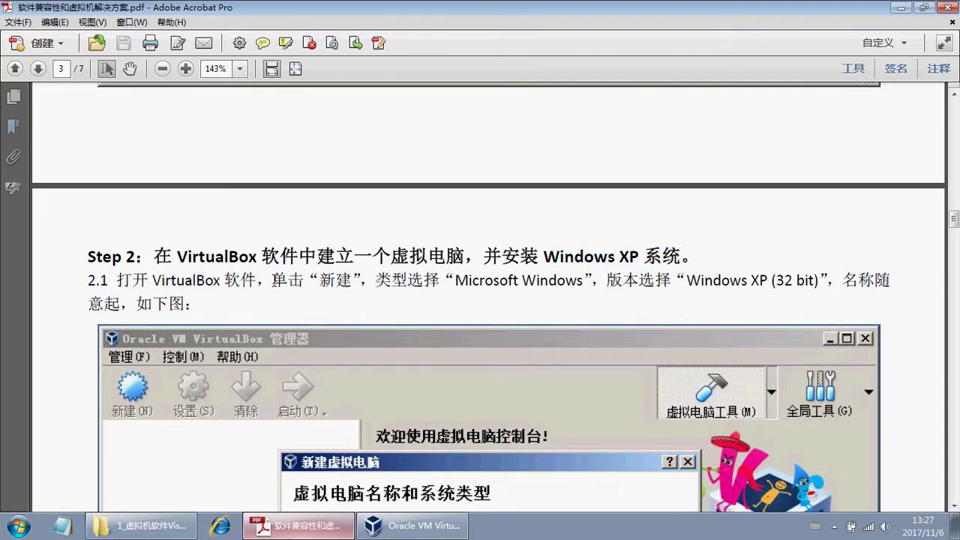
drag(282, 279, 758, 283)
click(530, 290)
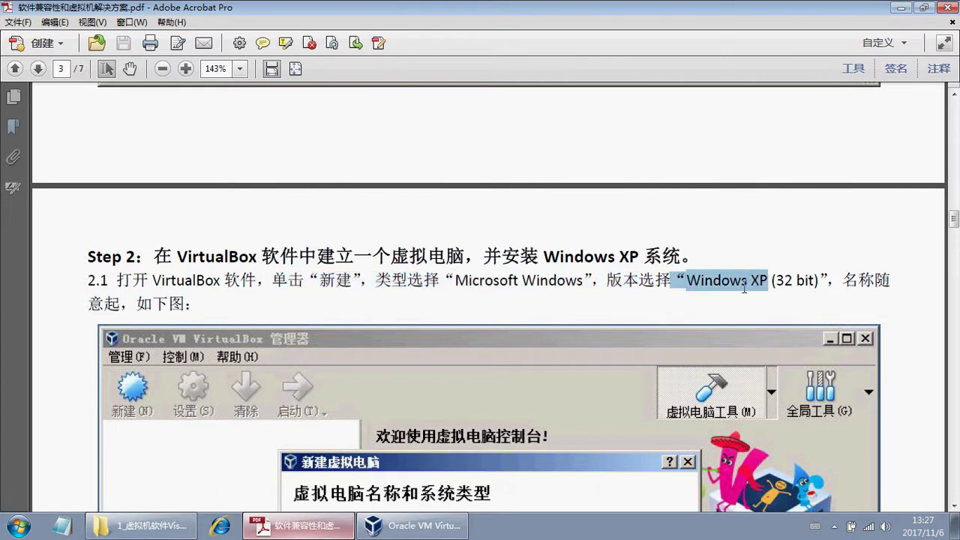
drag(123, 303, 200, 304)
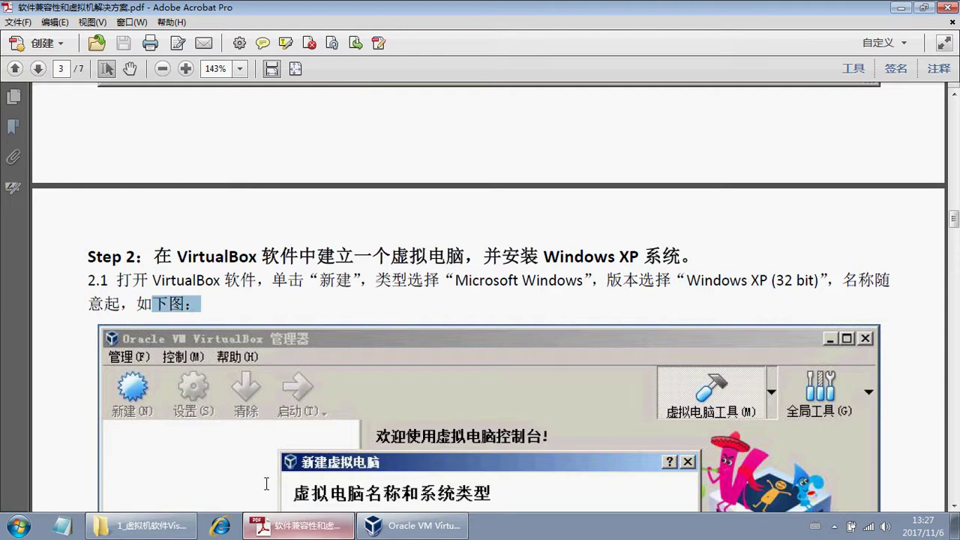
- Switch to Oracle VM VirtualBox, start a new virtual machine and set its type to Microsoft Windows
click(341, 529)
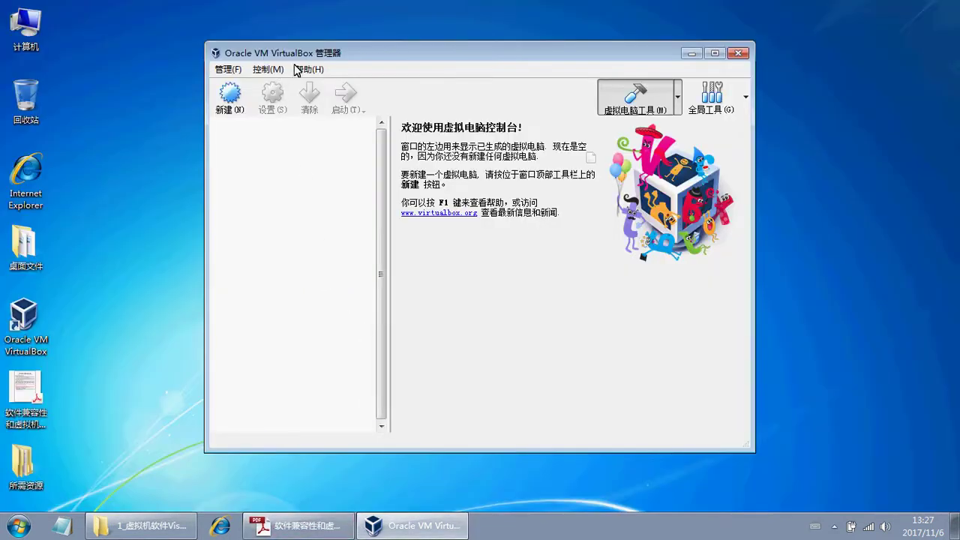
key(alt)
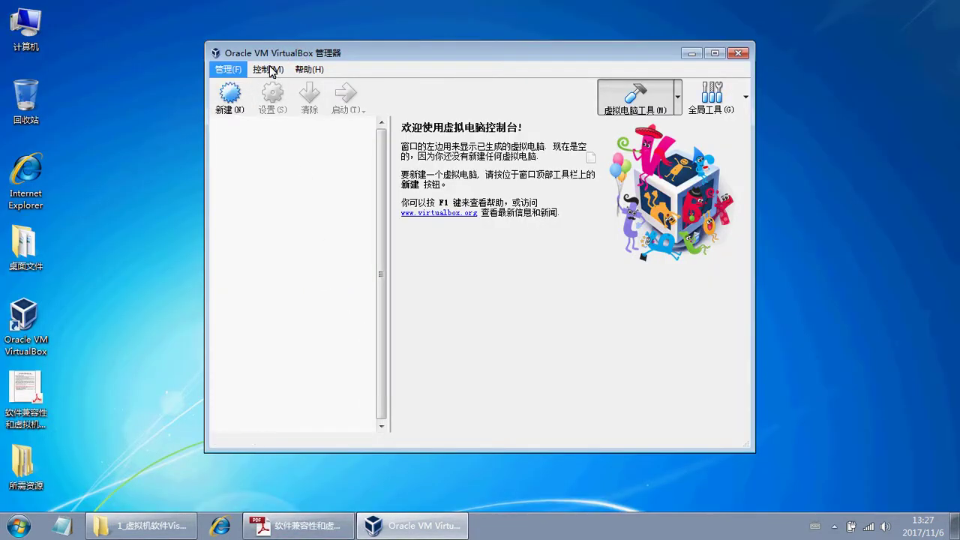
click(230, 98)
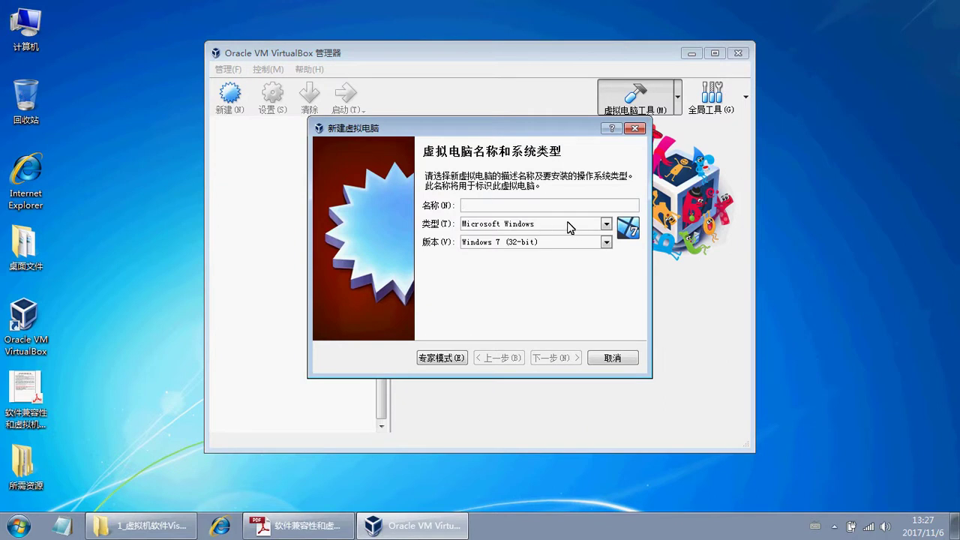
click(605, 224)
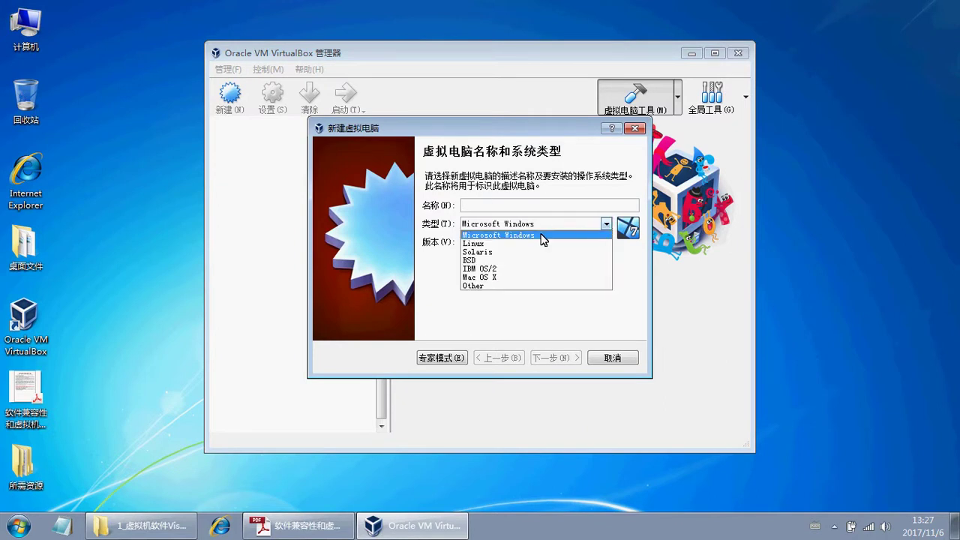
click(514, 240)
click(605, 224)
click(499, 235)
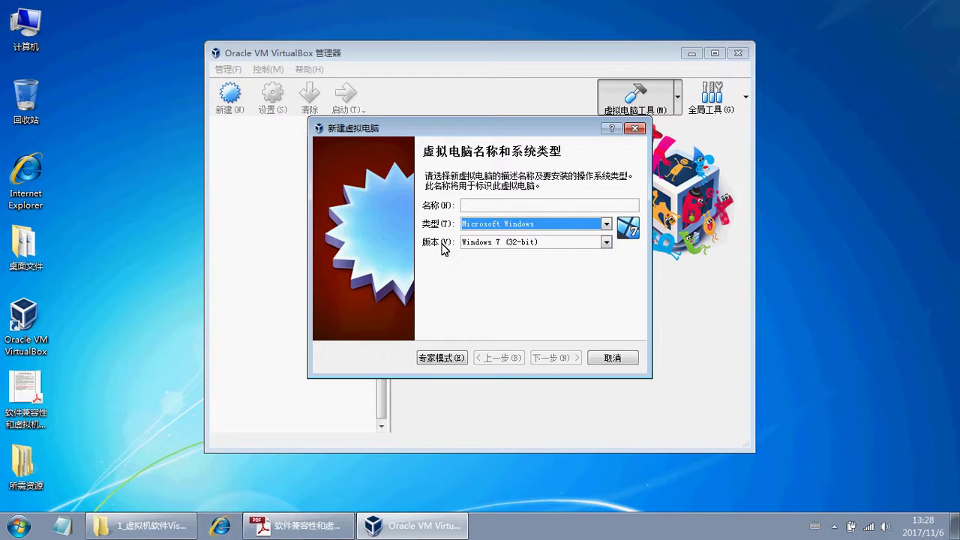
- Set the new virtual machine's version to Windows XP (32-bit)
click(606, 242)
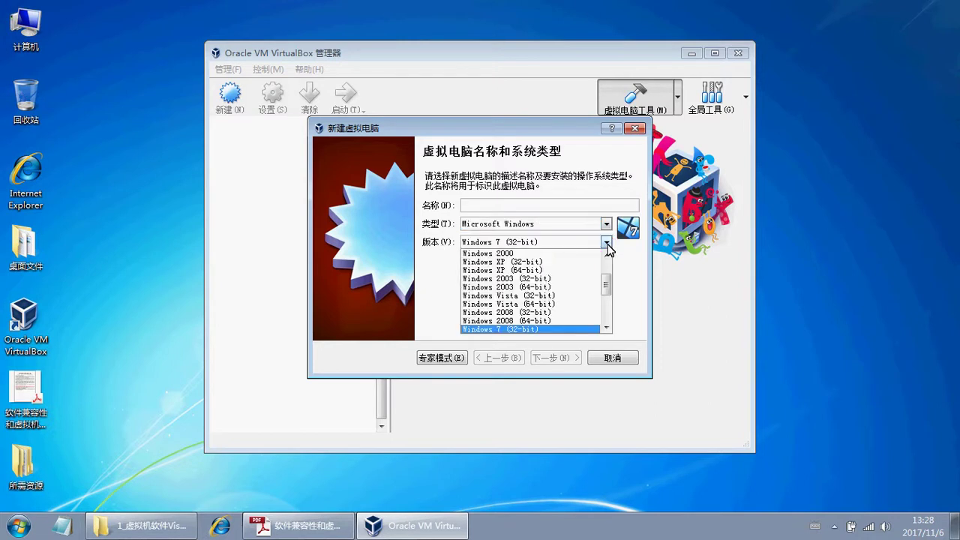
scroll(607, 286, down, 2)
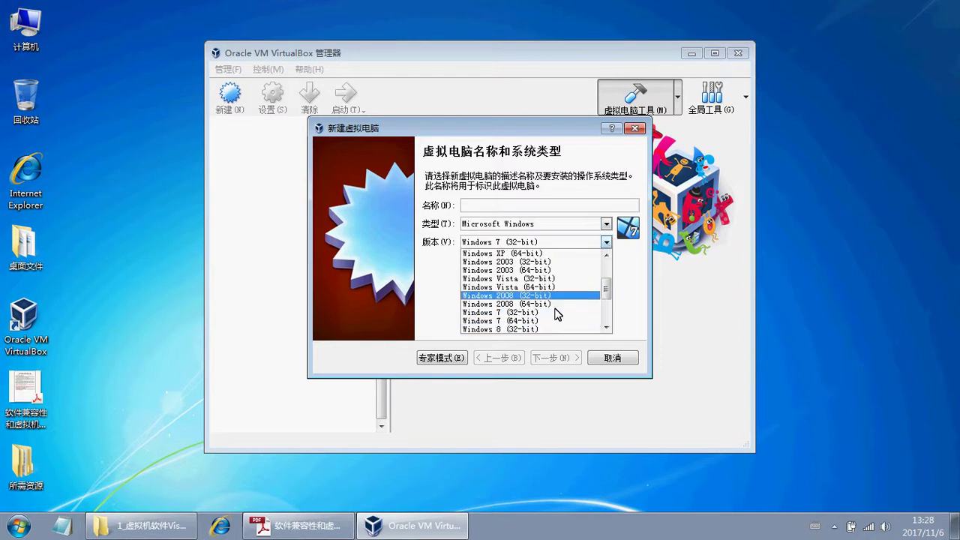
drag(606, 297, 608, 279)
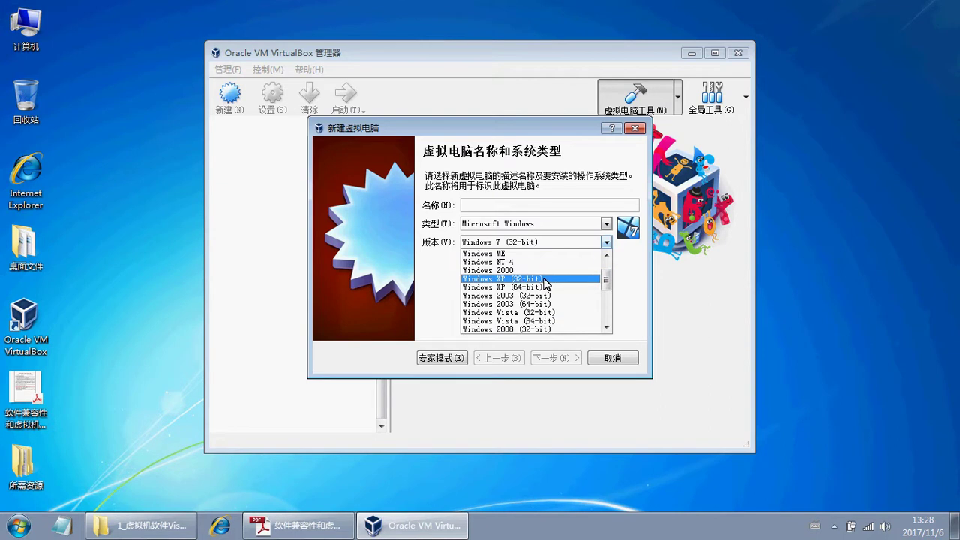
click(525, 279)
- Name the virtual machine 老版软件专用XP系统
click(505, 204)
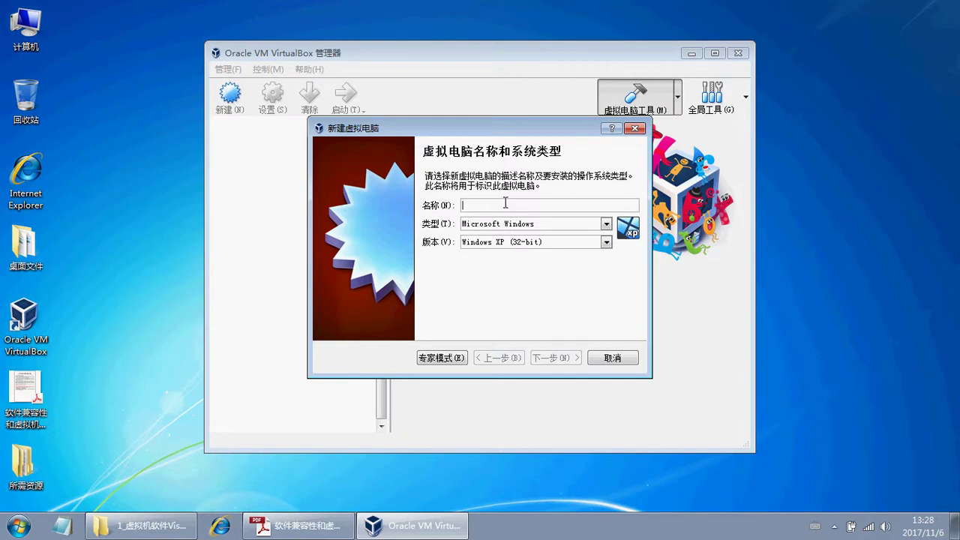
text(老版软件)
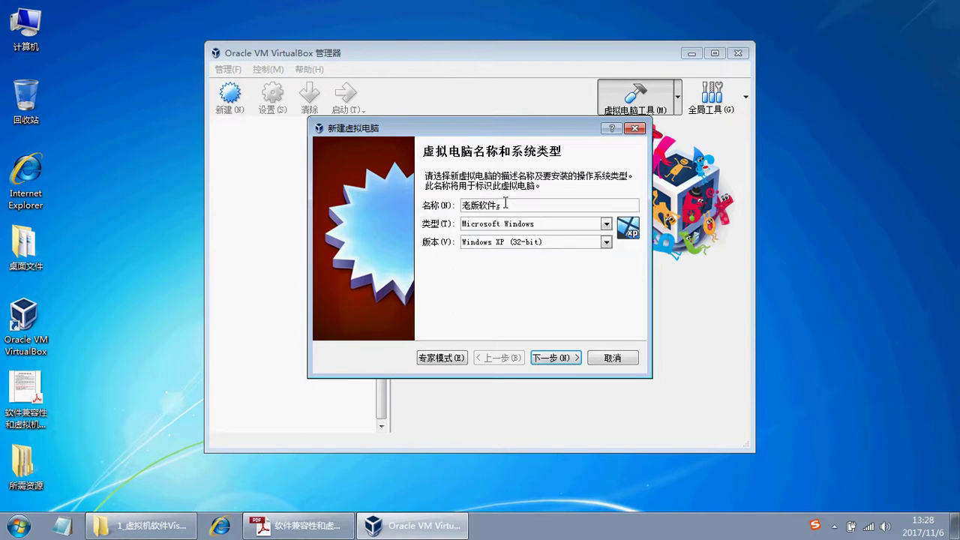
text(专用XP系统)
- Reselect Windows XP (32-bit) from the available versions and proceed to the memory size settings
click(606, 243)
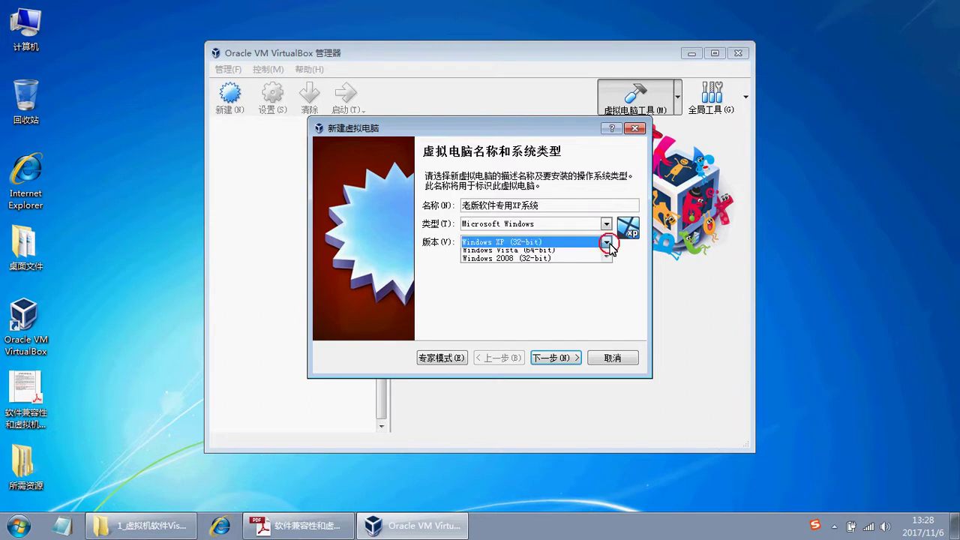
drag(606, 286, 606, 295)
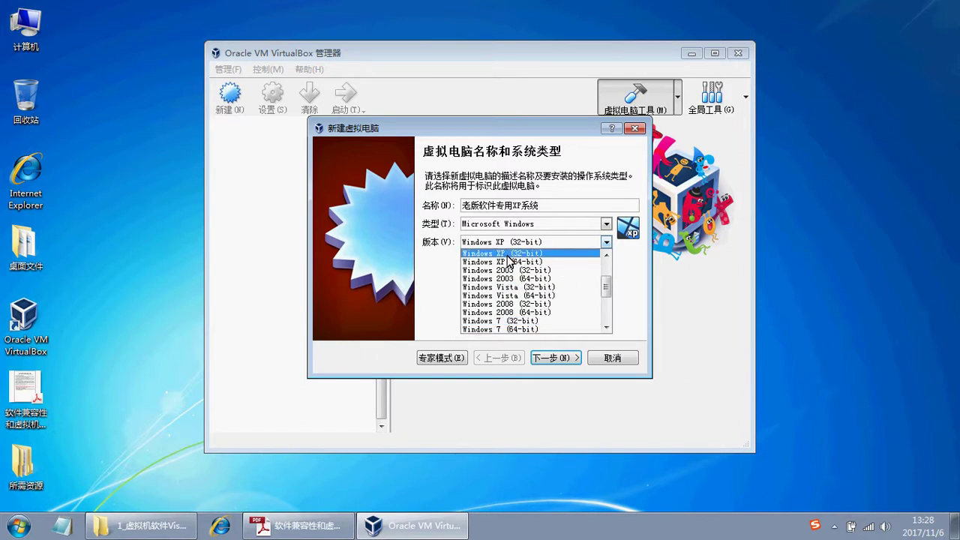
click(510, 254)
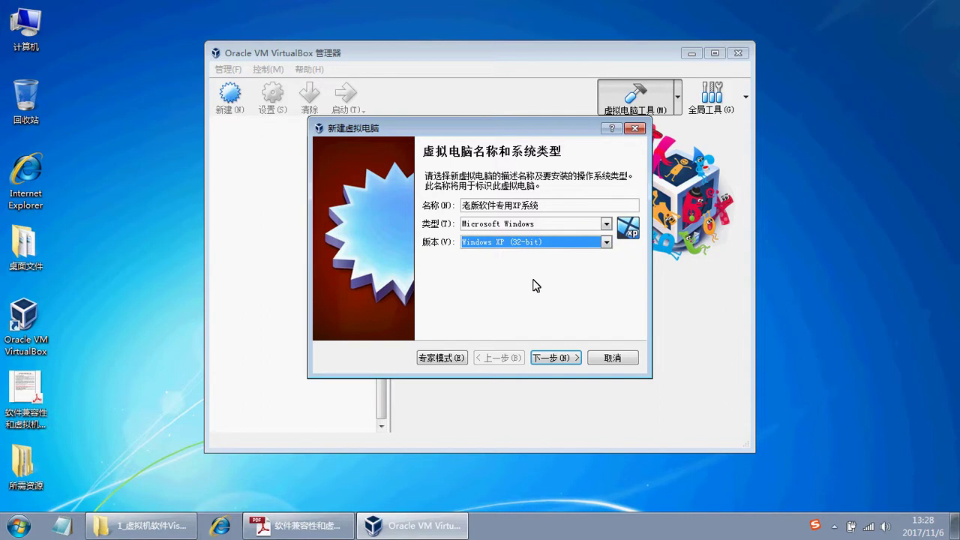
click(559, 358)
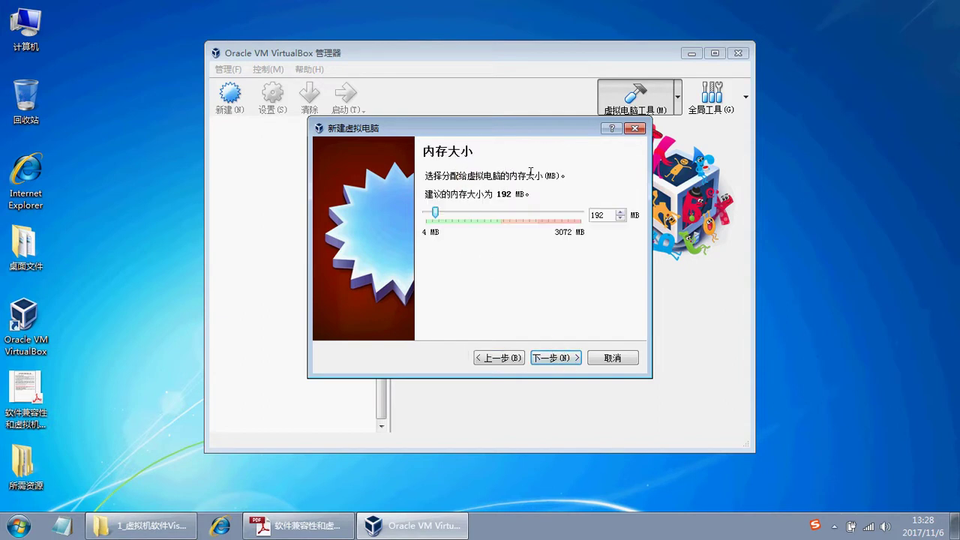
- Set the virtual machine's memory to 1024 MB and proceed to the virtual hard disk settings
drag(601, 218, 560, 218)
text(1024)
click(603, 218)
click(559, 358)
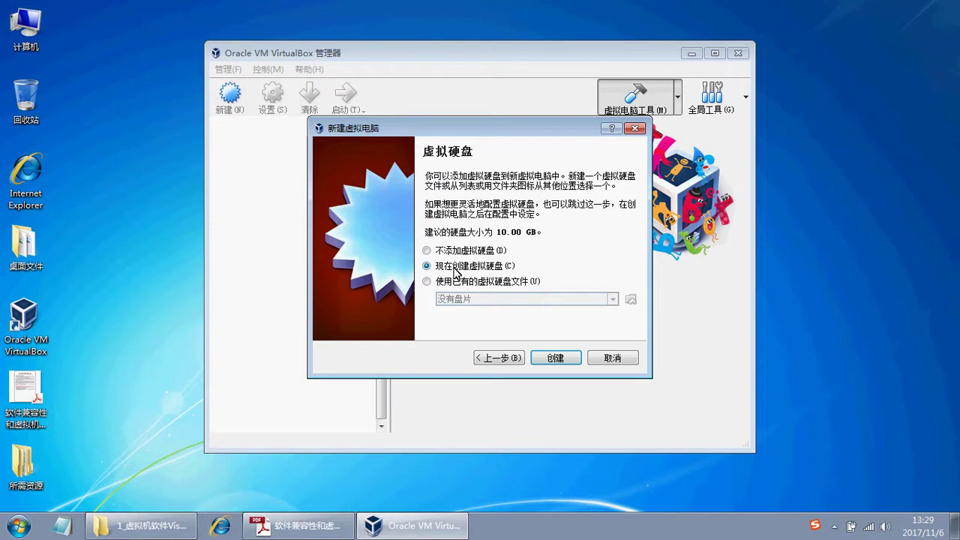
- Start creating a new virtual hard disk with 现在创建虚拟硬盘 and switch its wizard to expert mode (专家模式)
click(561, 357)
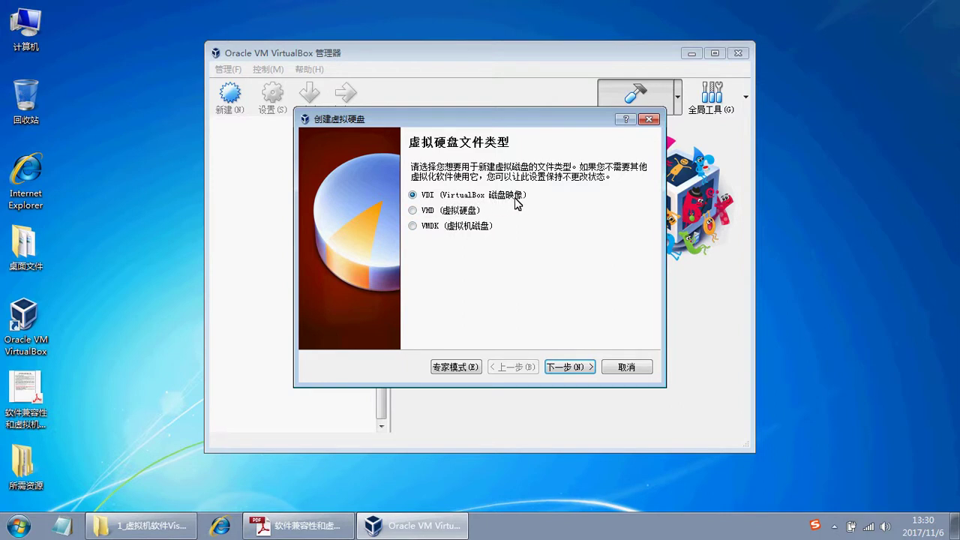
click(457, 368)
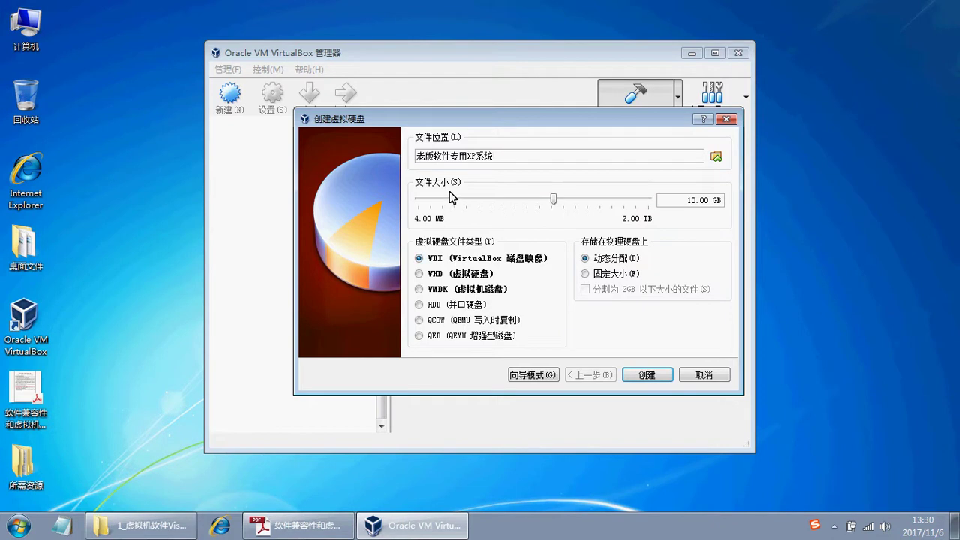
- Highlight the file size value of the new virtual hard disk
drag(685, 200, 751, 208)
click(681, 204)
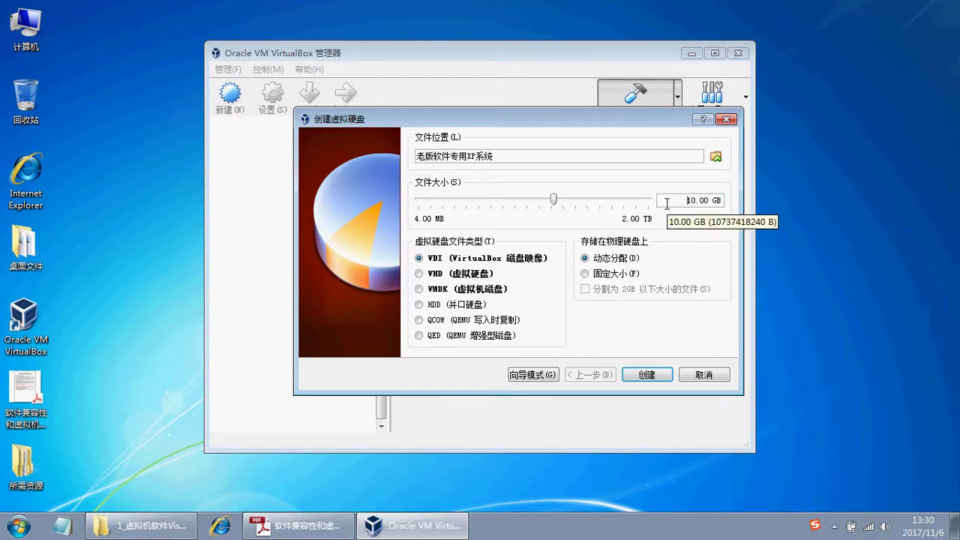
drag(686, 204, 742, 201)
click(698, 207)
drag(686, 206, 735, 207)
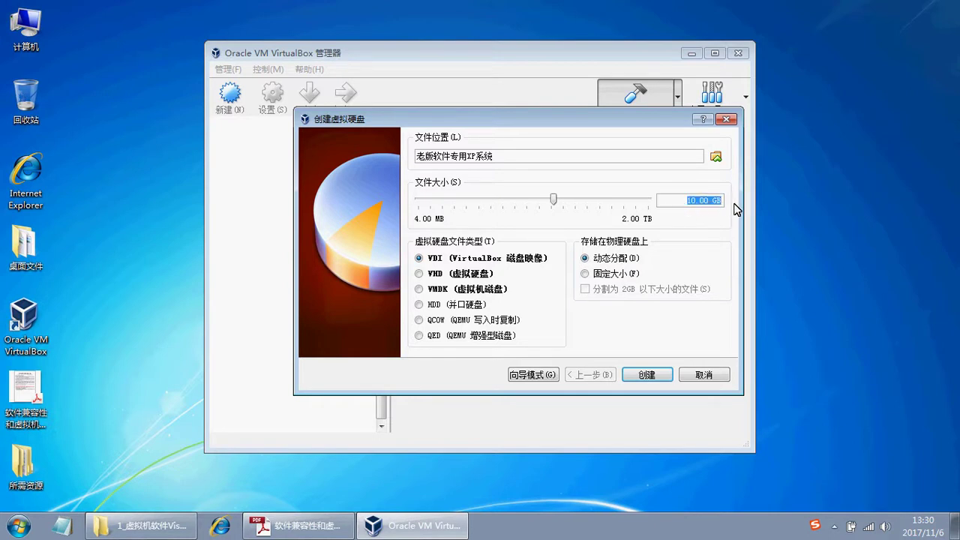
click(693, 215)
click(683, 207)
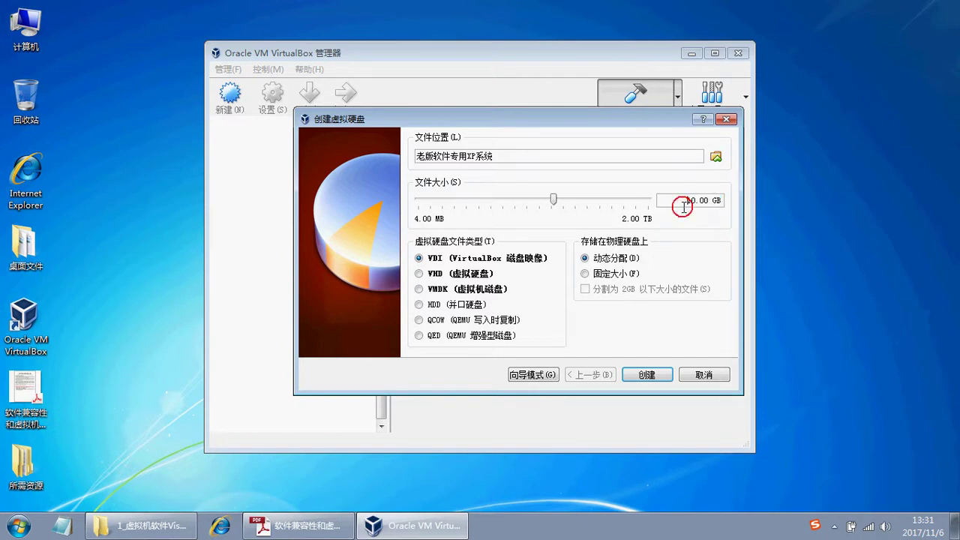
drag(683, 206, 732, 204)
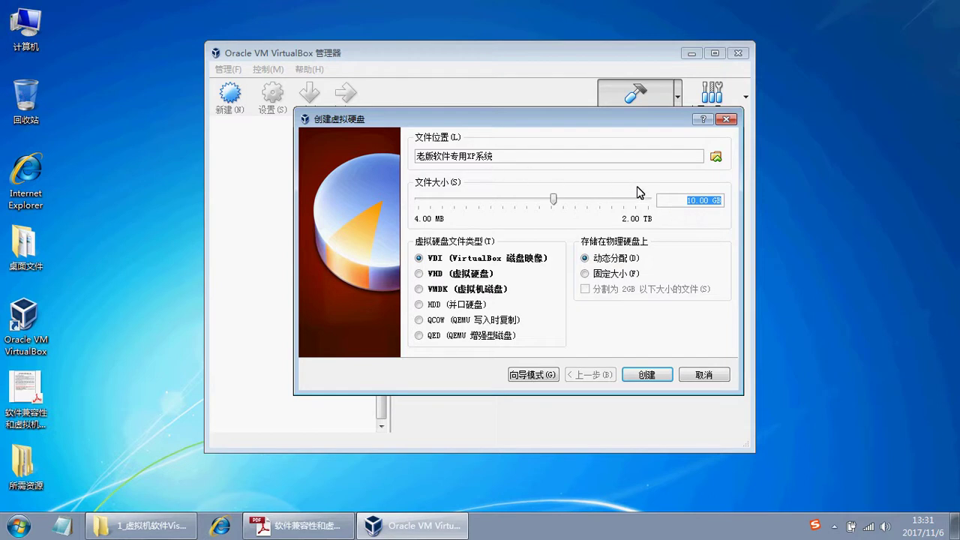
- Set the virtual hard disk's storage on the physical drive to fixed size (固定大小)
click(695, 201)
double_click(683, 203)
click(587, 274)
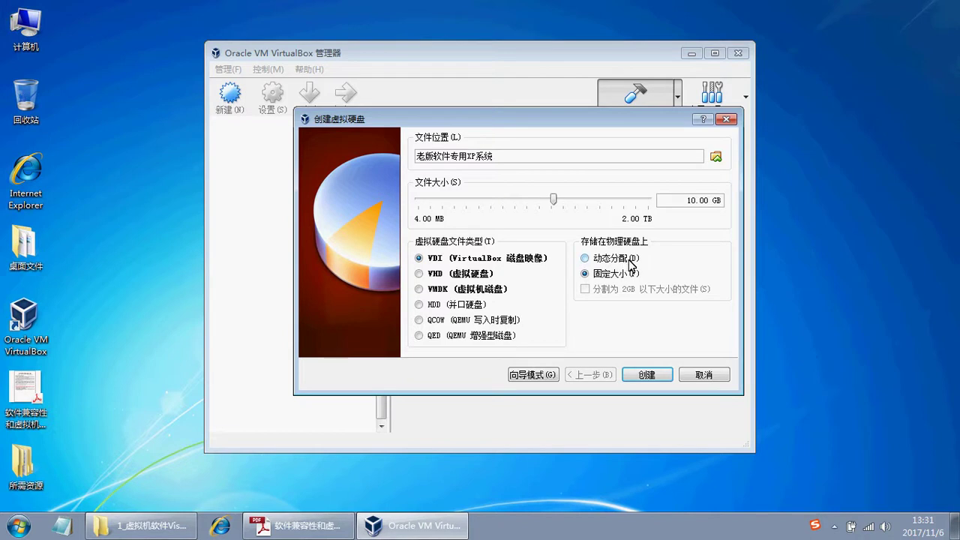
- Create the 10.00 GB fixed-size VDI virtual hard disk for the 老版软件专用XP系统 machine
click(649, 375)
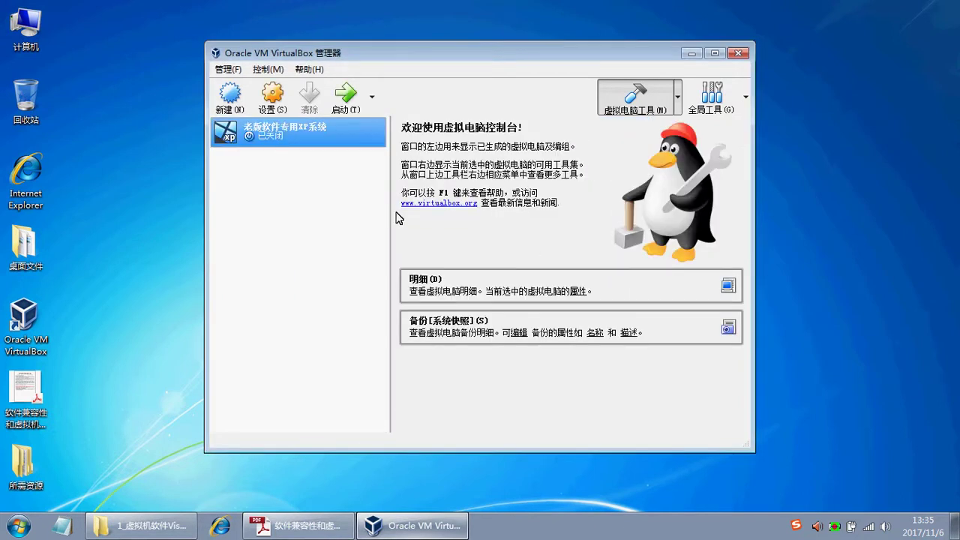
- Review the general and system settings of the 老版软件专用XP系统 virtual machine, including memory and boot order
right_click(292, 136)
key(Escape)
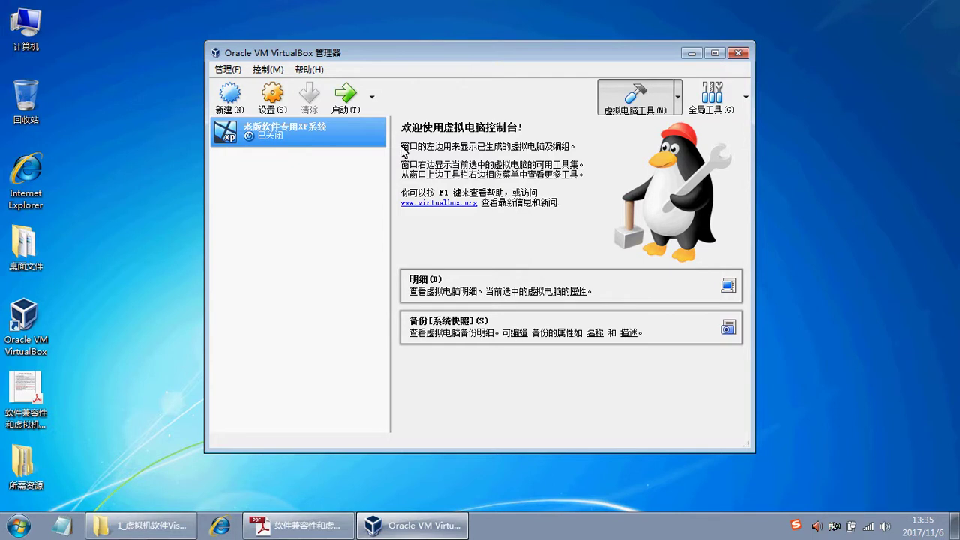
key(ctrl+s)
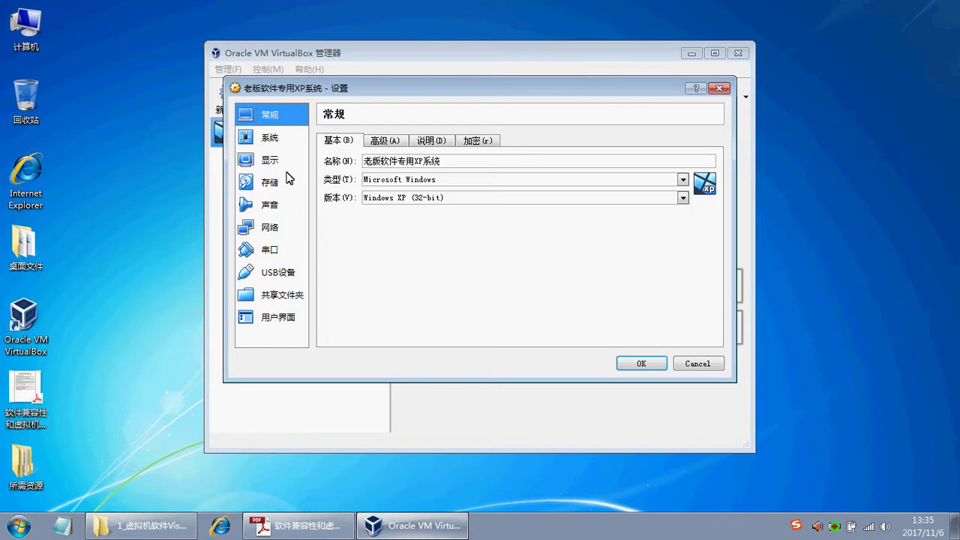
click(273, 137)
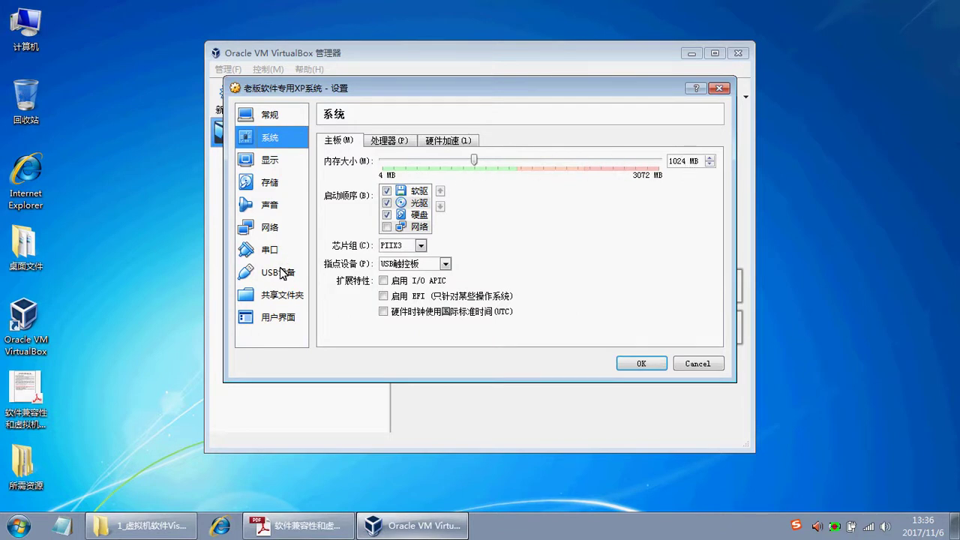
click(639, 363)
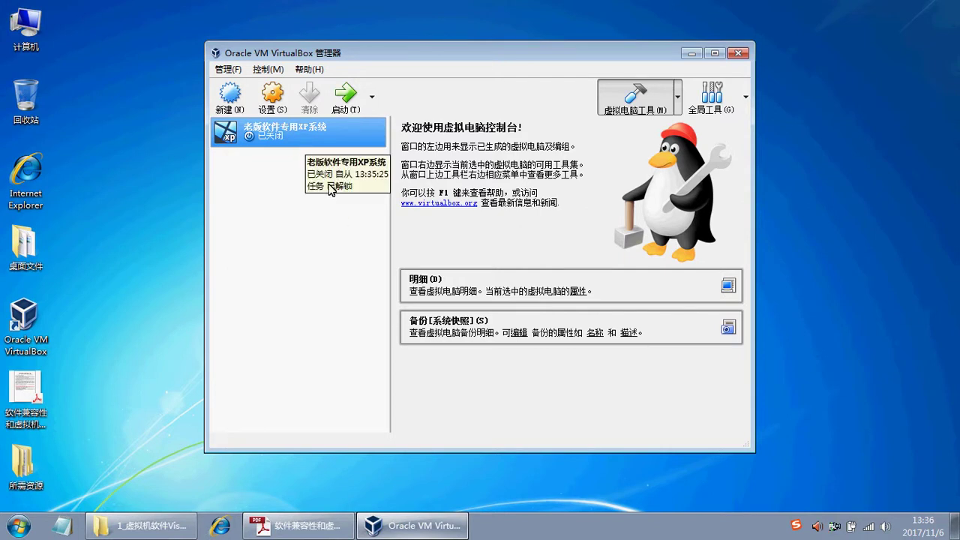
- Switch to the PDF guide and review sections 2.1 and 2.2 of Step 2, on creating the virtual machine and its disk
click(324, 527)
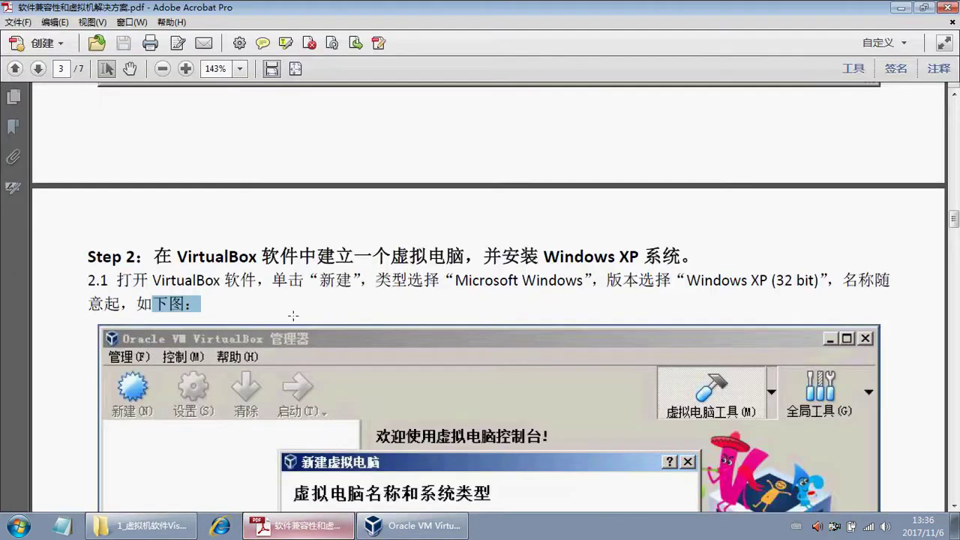
drag(111, 257, 698, 257)
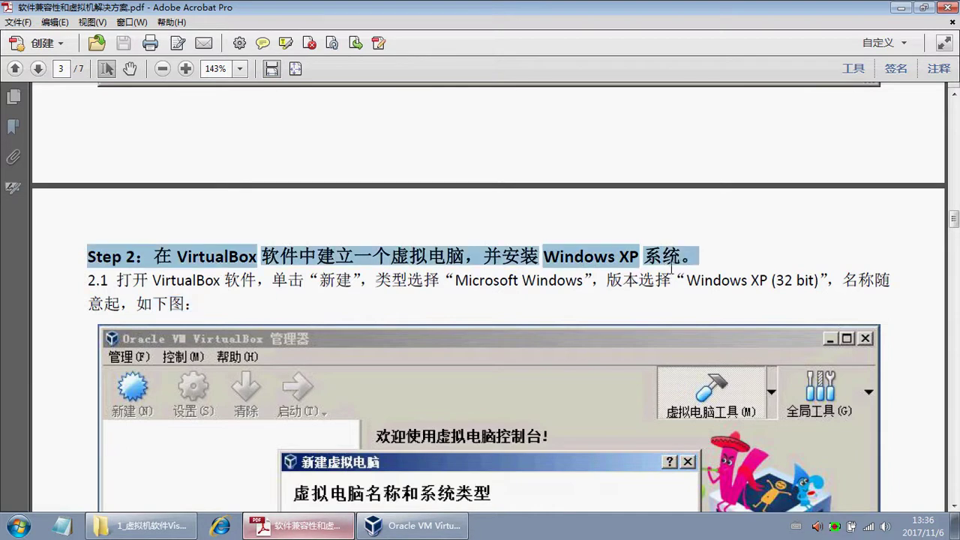
scroll(535, 337, down, 5)
scroll(535, 338, down, 4)
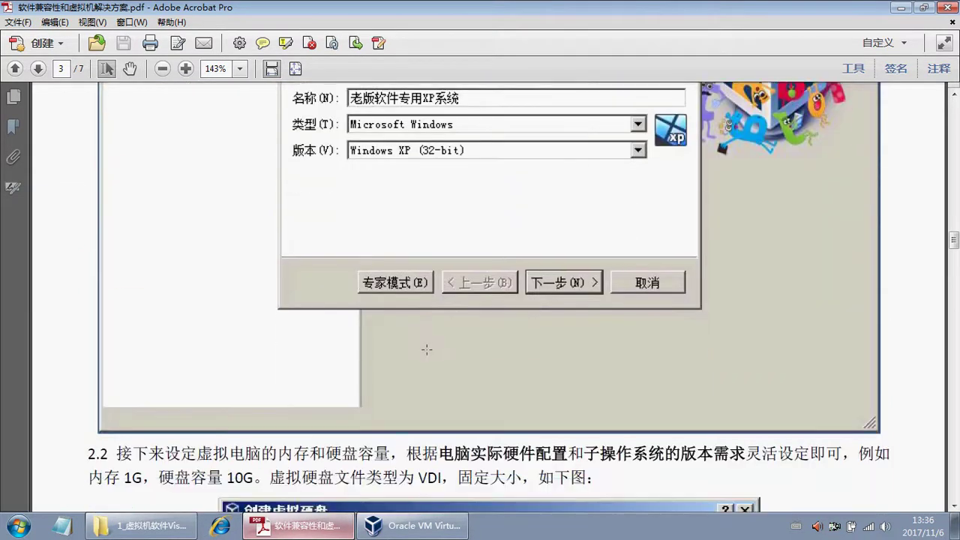
scroll(428, 347, up, 1)
scroll(384, 358, down, 3)
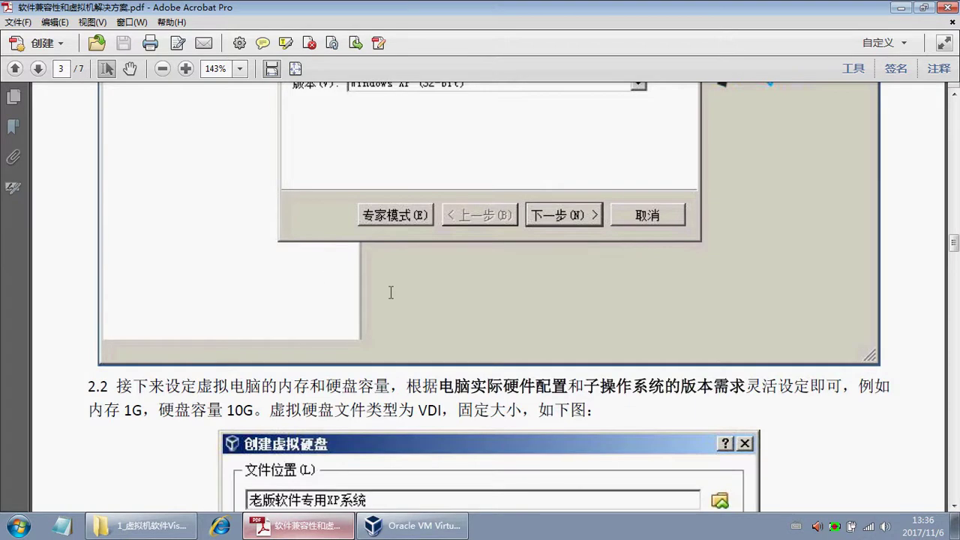
scroll(358, 284, up, 8)
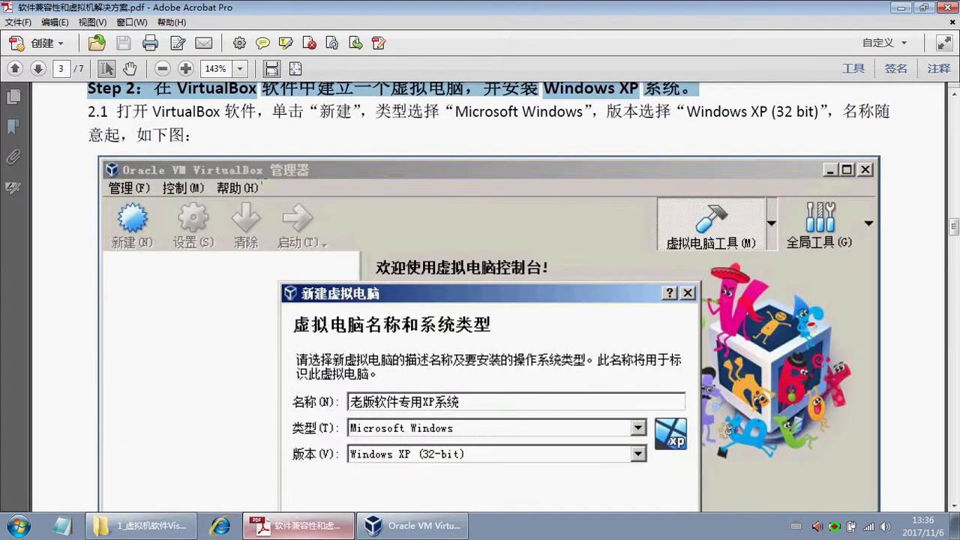
scroll(410, 412, down, 9)
drag(438, 285, 665, 285)
scroll(404, 305, down, 5)
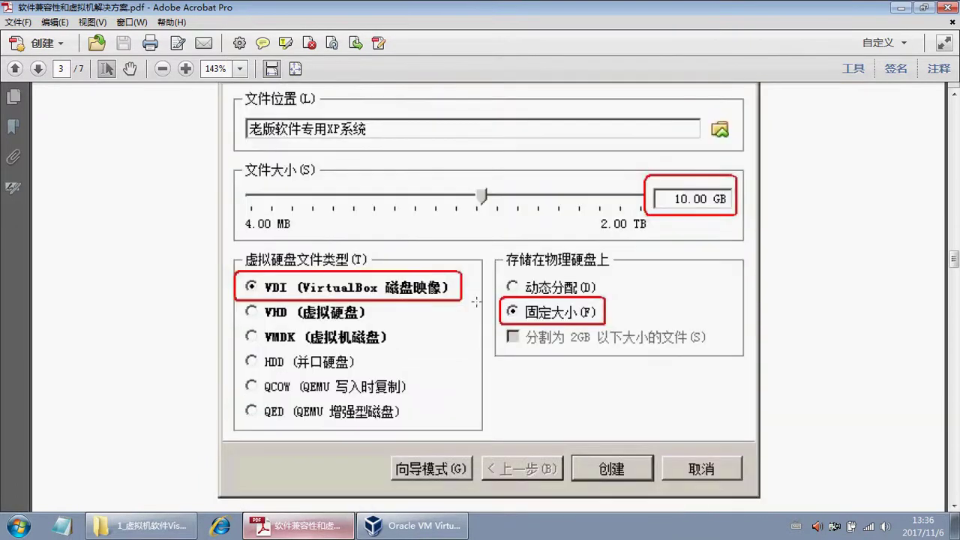
scroll(513, 313, up, 1)
scroll(515, 323, down, 3)
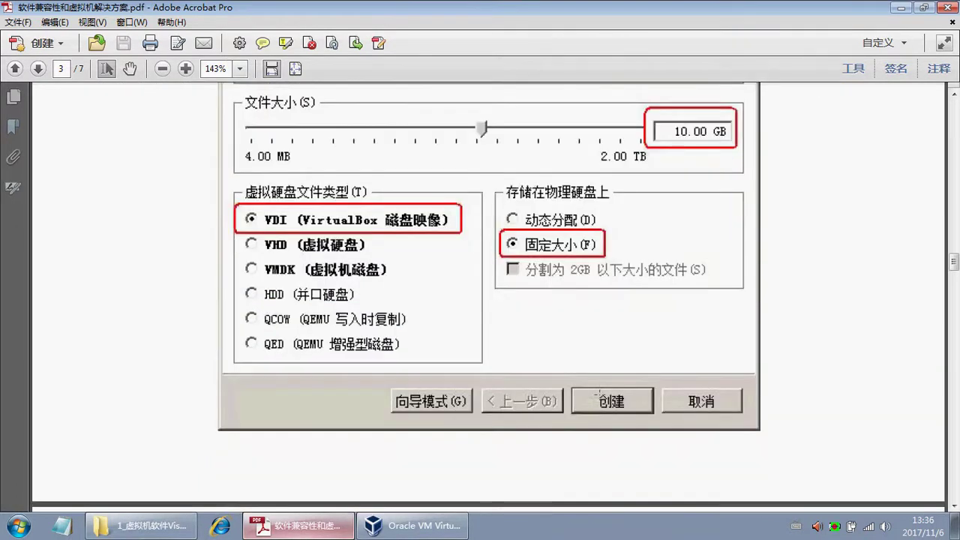
scroll(516, 344, up, 3)
drag(119, 143, 245, 141)
scroll(225, 173, down, 10)
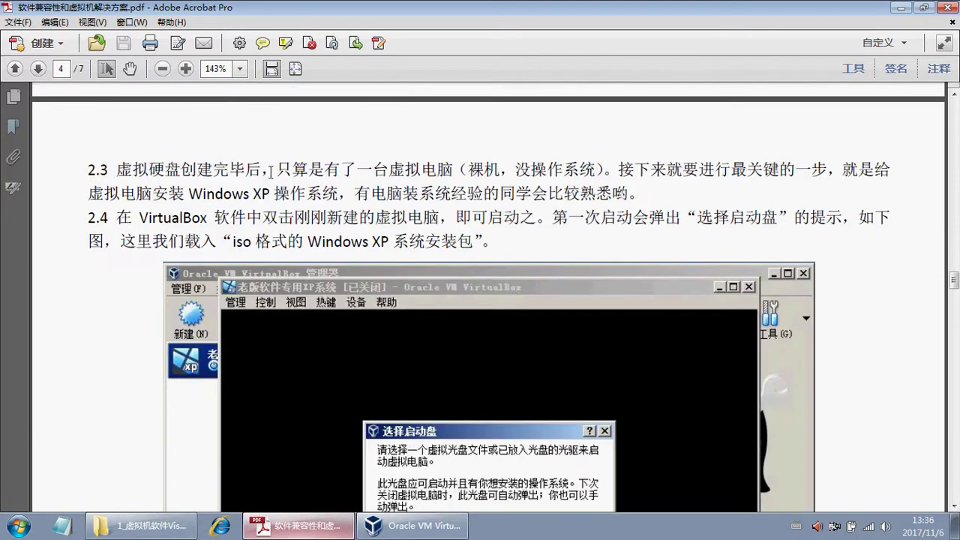
- Read section 2.3 of the guide about installing Windows XP on the bare virtual machine, highlighting its key phrases
drag(359, 169, 604, 170)
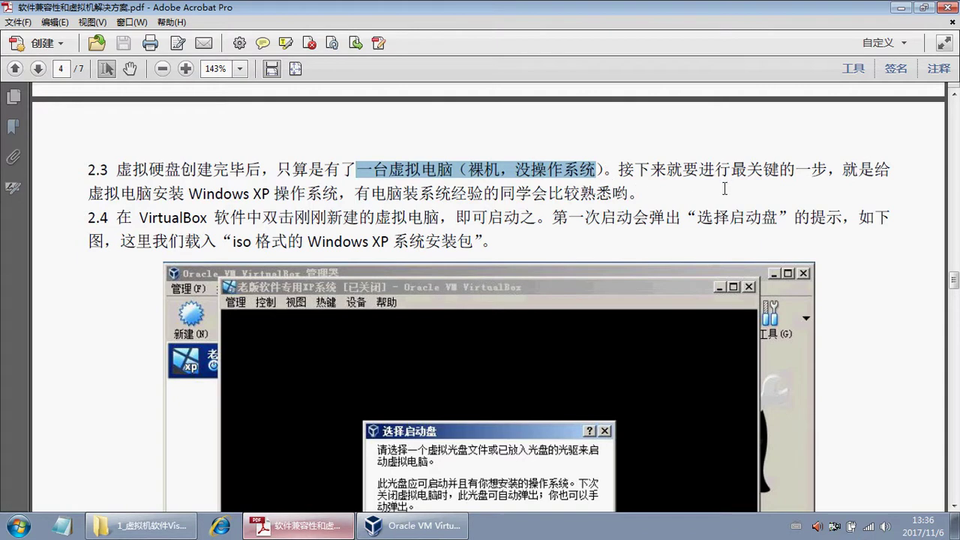
drag(729, 169, 831, 174)
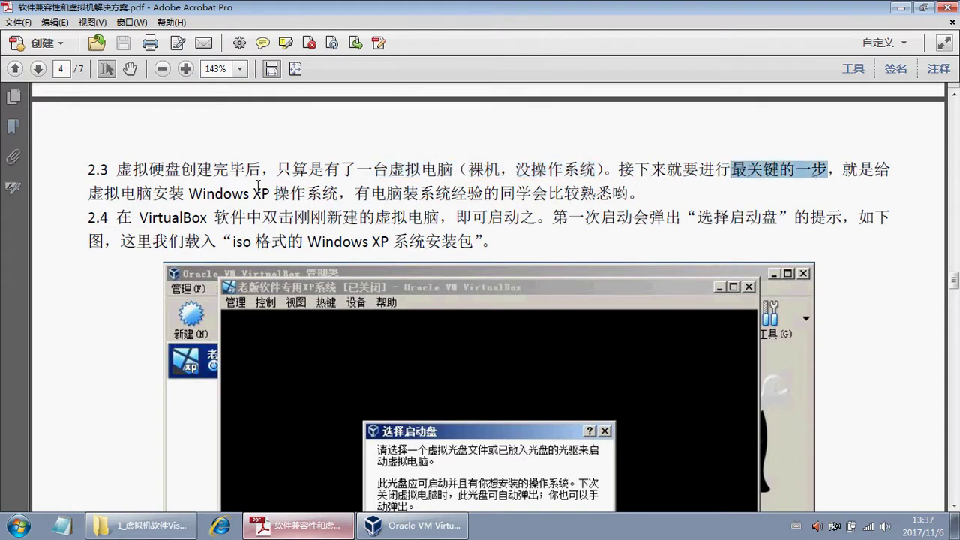
drag(89, 194, 338, 201)
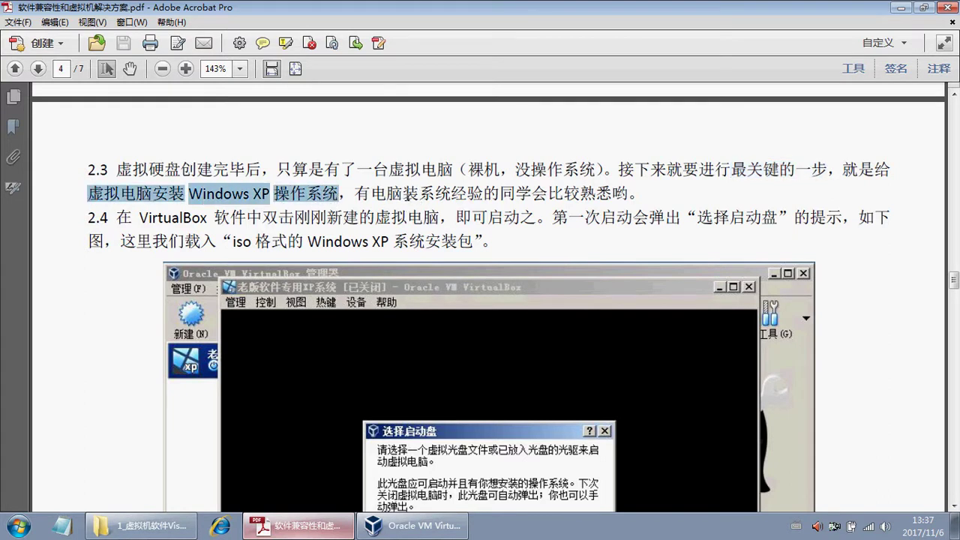
drag(370, 194, 484, 195)
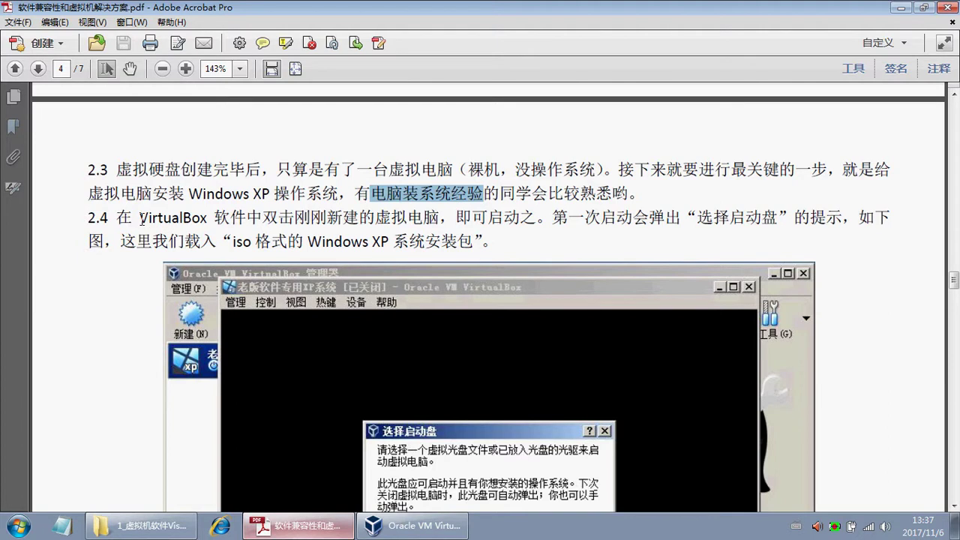
- Read section 2.4 of the guide on first startup and loading the Windows XP ISO, highlighting key phrases, and put the guide away
drag(139, 219, 279, 218)
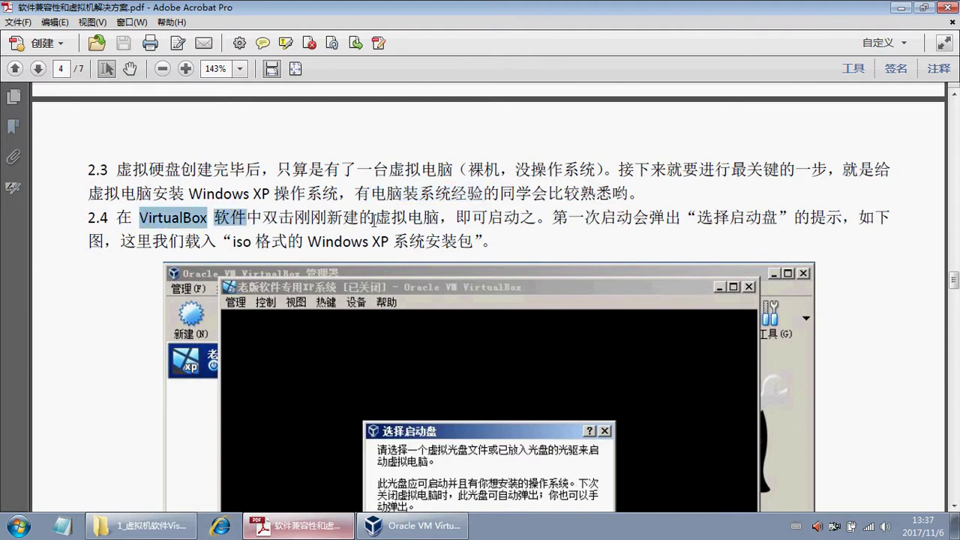
drag(374, 218, 537, 218)
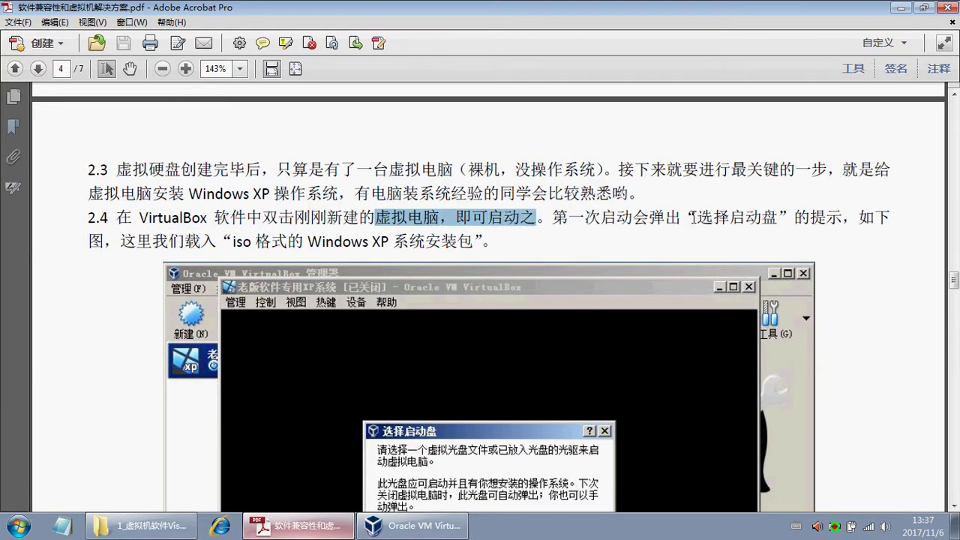
drag(955, 282, 954, 286)
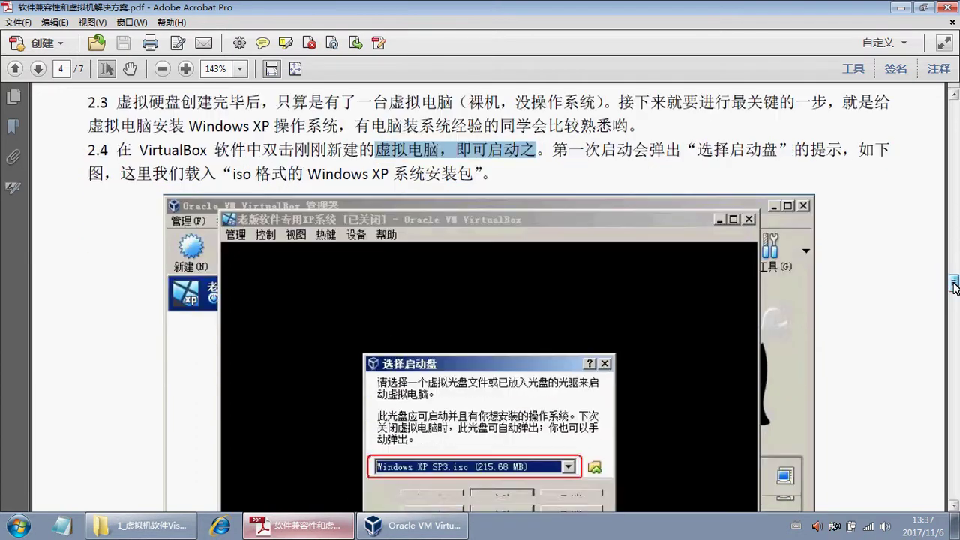
drag(696, 150, 841, 150)
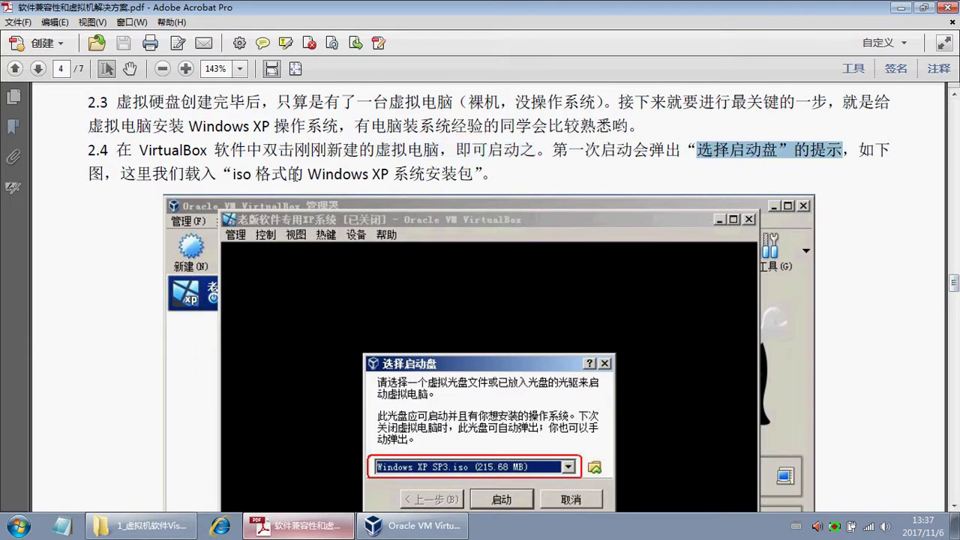
drag(230, 171, 373, 140)
scroll(325, 140, down, 1)
click(482, 141)
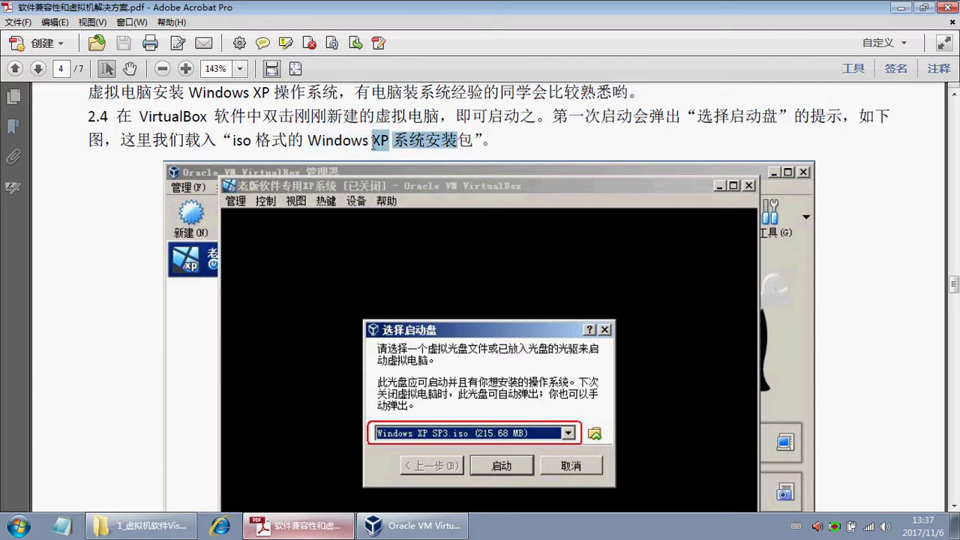
click(373, 142)
drag(307, 141, 474, 141)
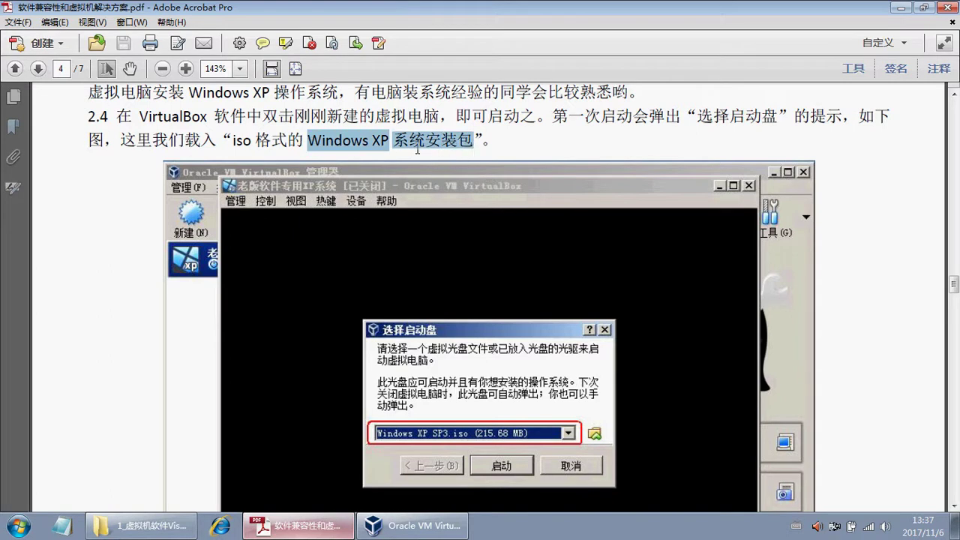
drag(237, 141, 484, 144)
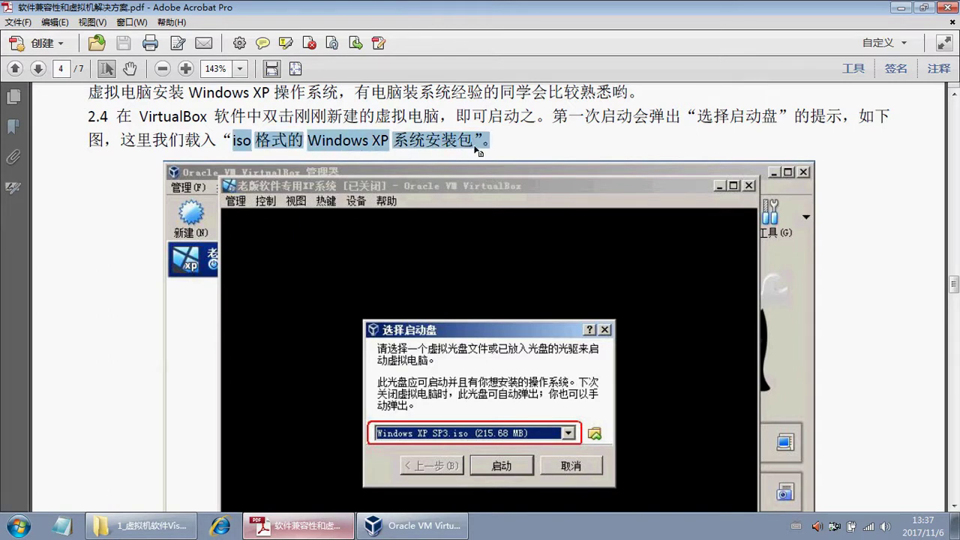
click(419, 150)
drag(233, 141, 490, 142)
click(317, 529)
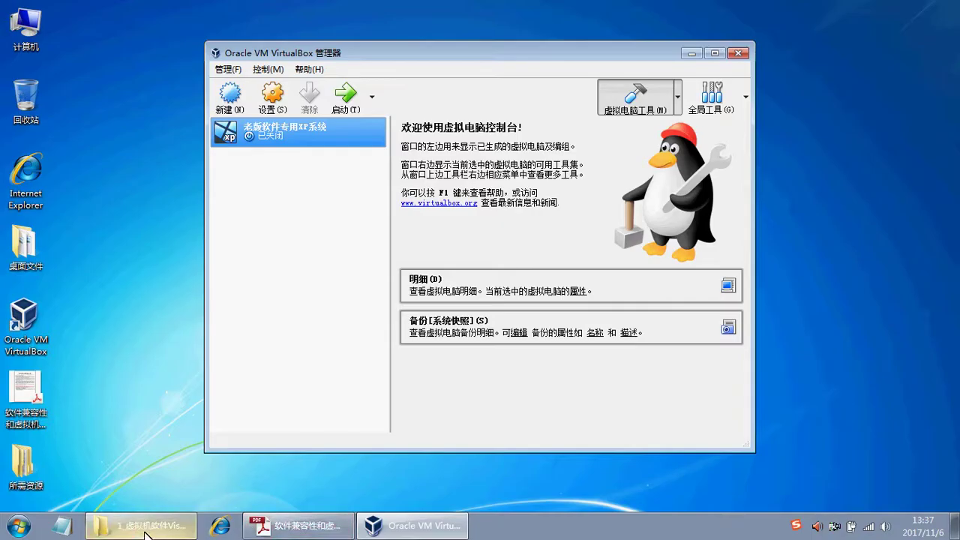
- Open the 所需资源 desktop folder and its 2_Windows XP系统安装包 subfolder to find the XP installation image
click(141, 525)
click(955, 525)
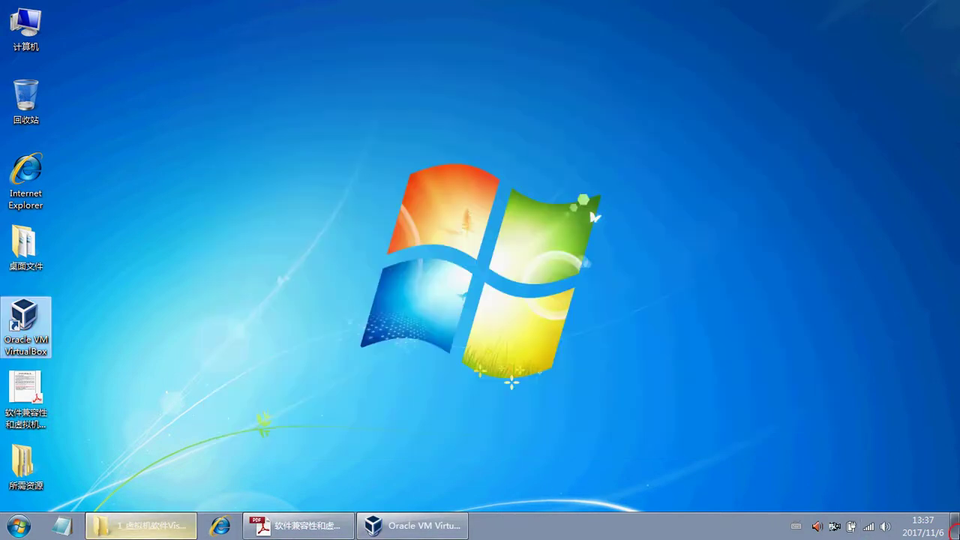
click(9, 465)
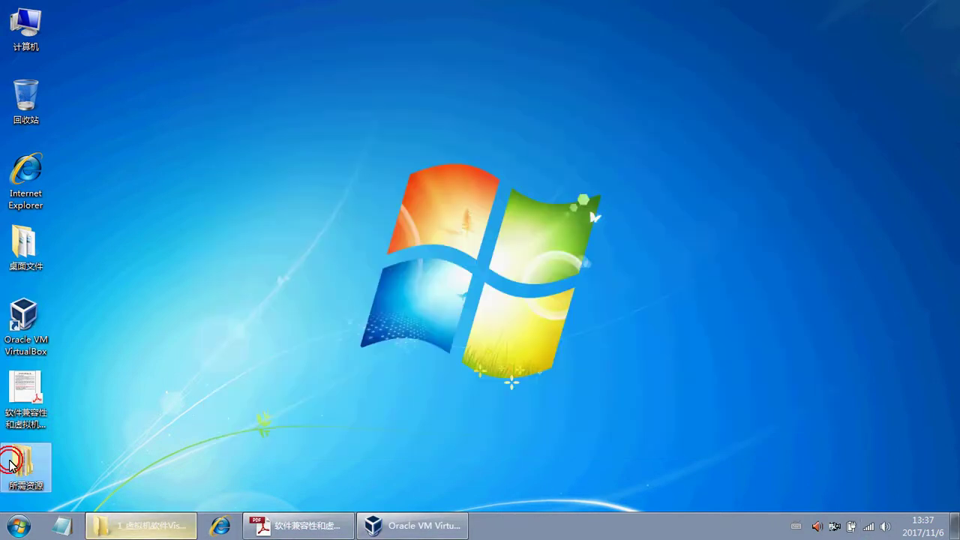
middle_click(137, 522)
click(16, 468)
double_click(18, 471)
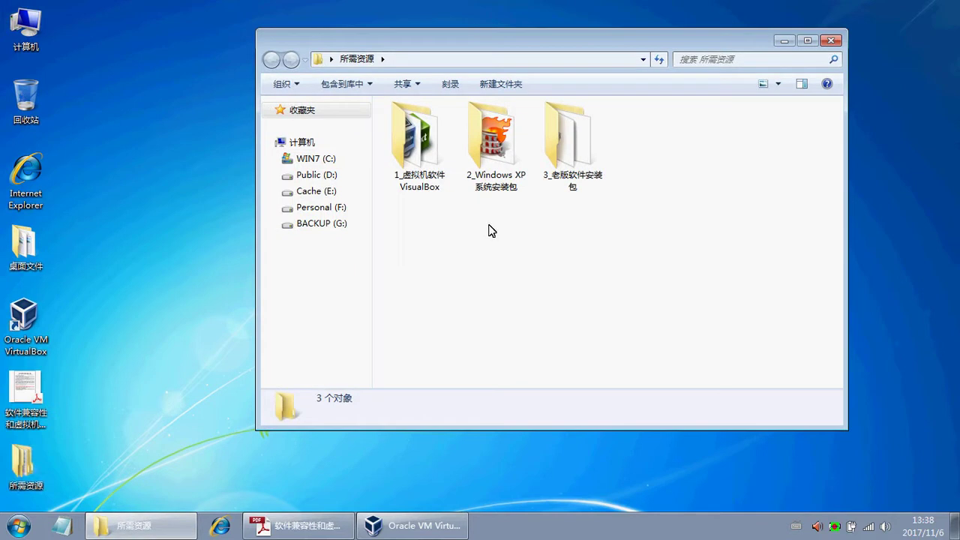
click(501, 191)
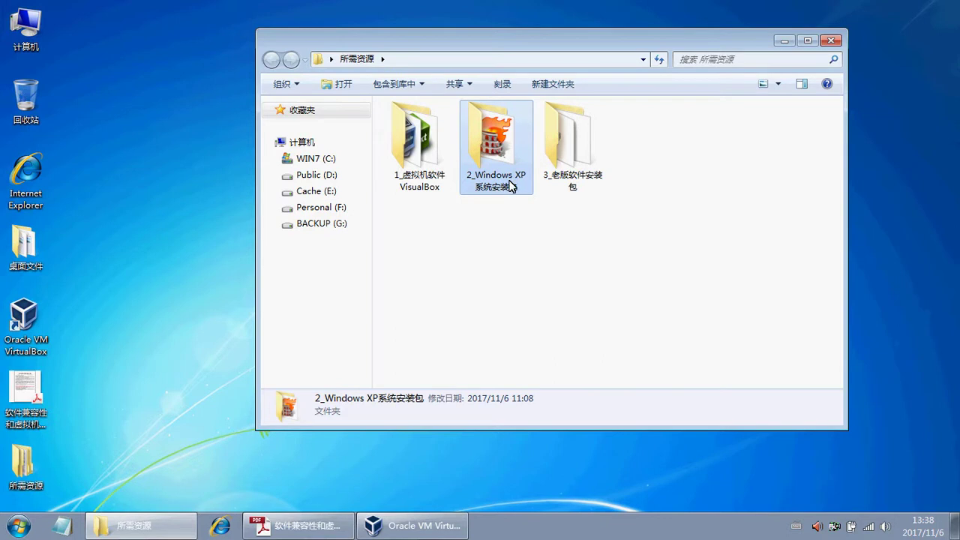
double_click(506, 181)
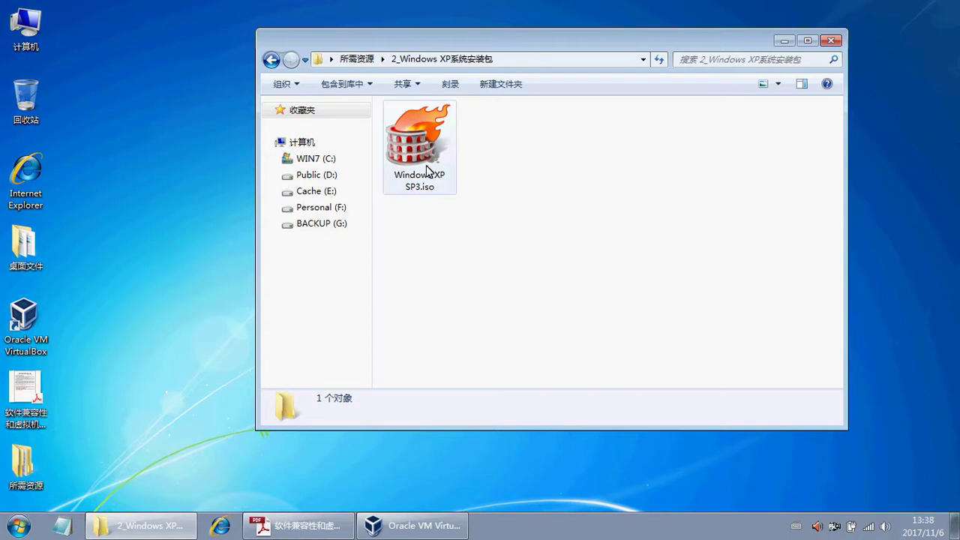
click(150, 525)
- Return to the VirtualBox manager and start the 老版软件专用XP系统 virtual machine
click(396, 527)
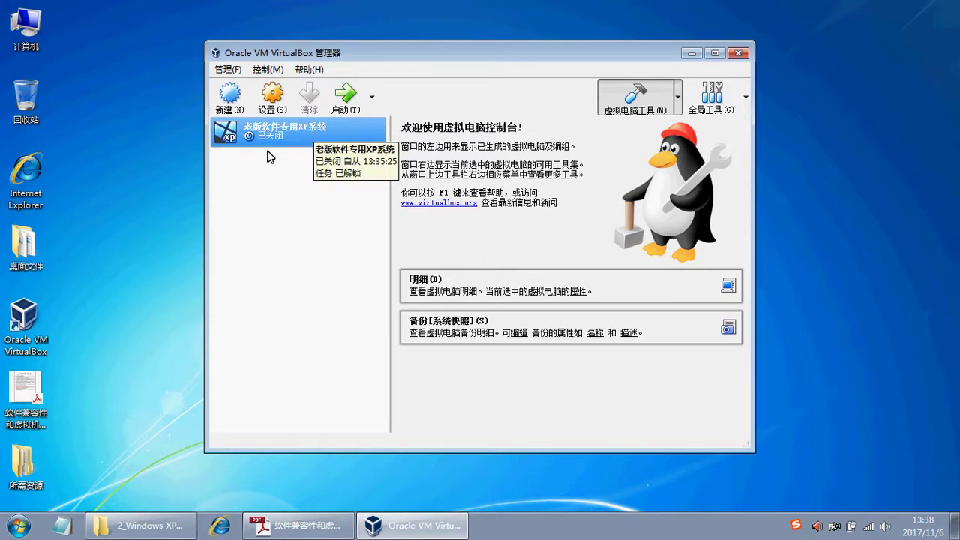
click(345, 105)
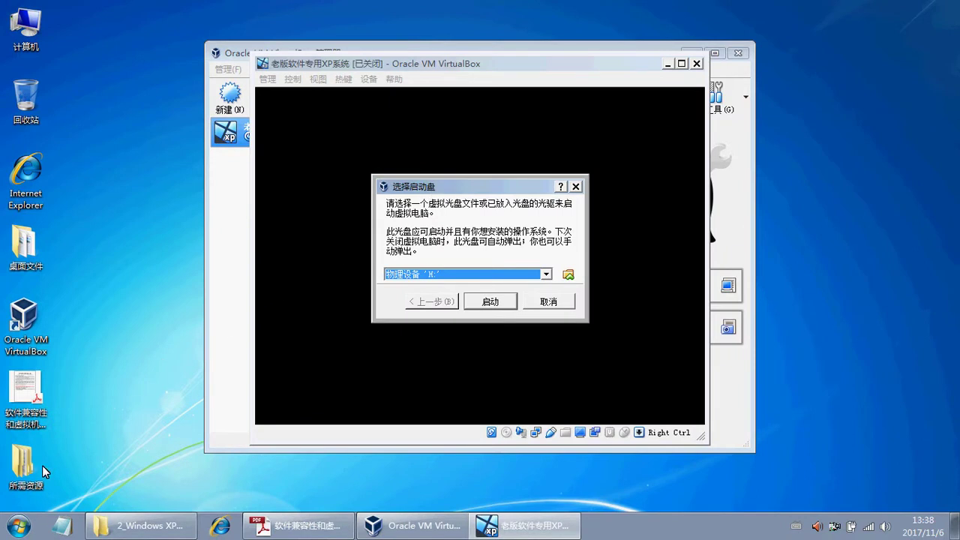
- Check the Windows XP SP3.iso image in the 2_Windows XP系统安装包 folder and put the folder away
click(135, 525)
click(420, 171)
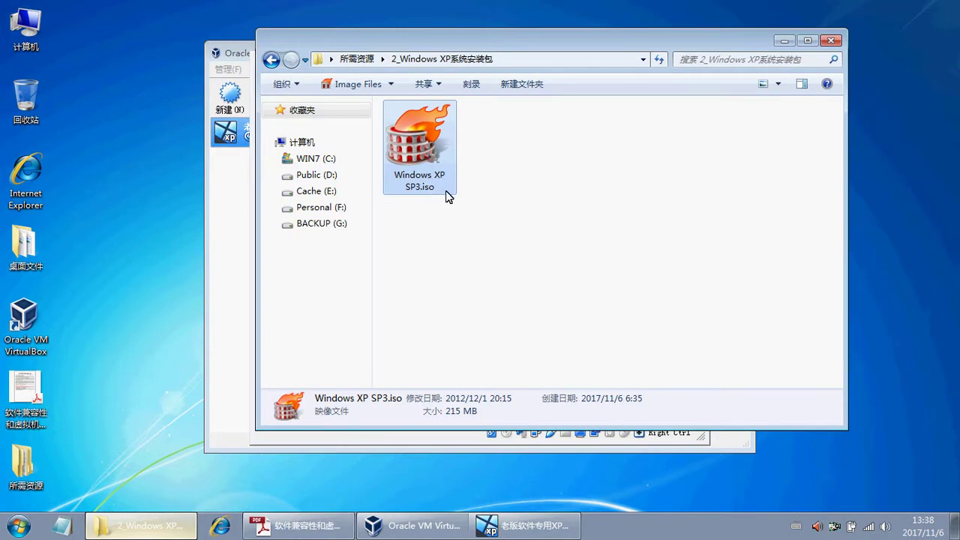
click(185, 530)
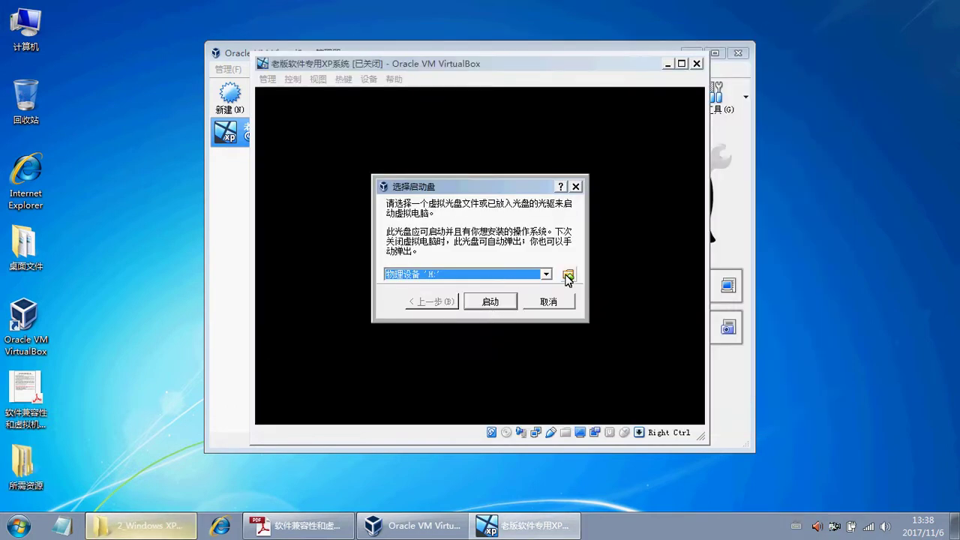
- Try to browse for a virtual optical disk file as the startup disk and dismiss the error dialogs
click(568, 276)
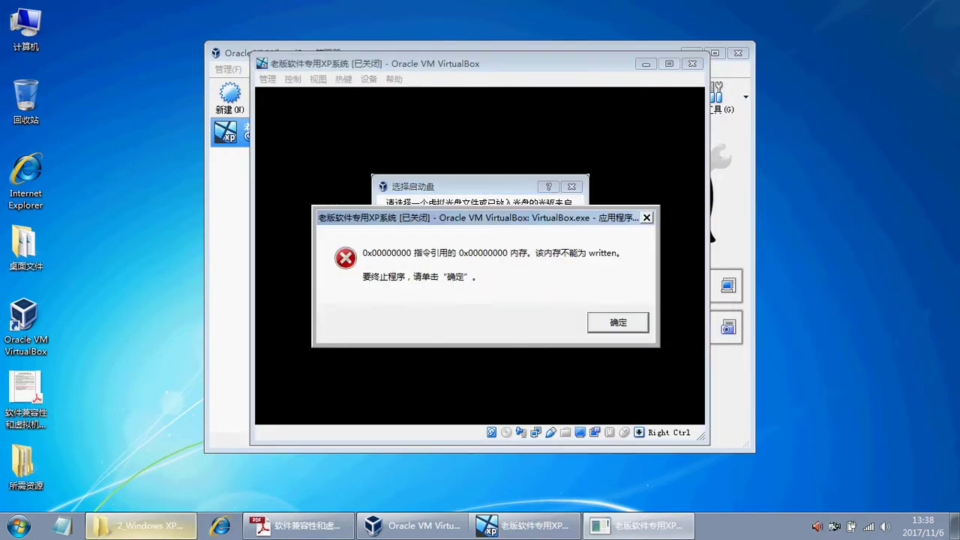
click(616, 321)
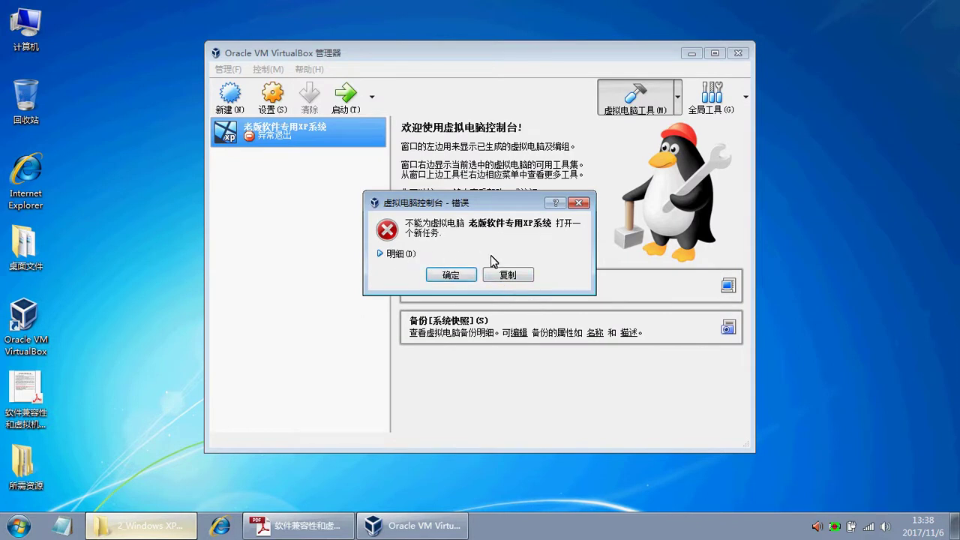
click(465, 277)
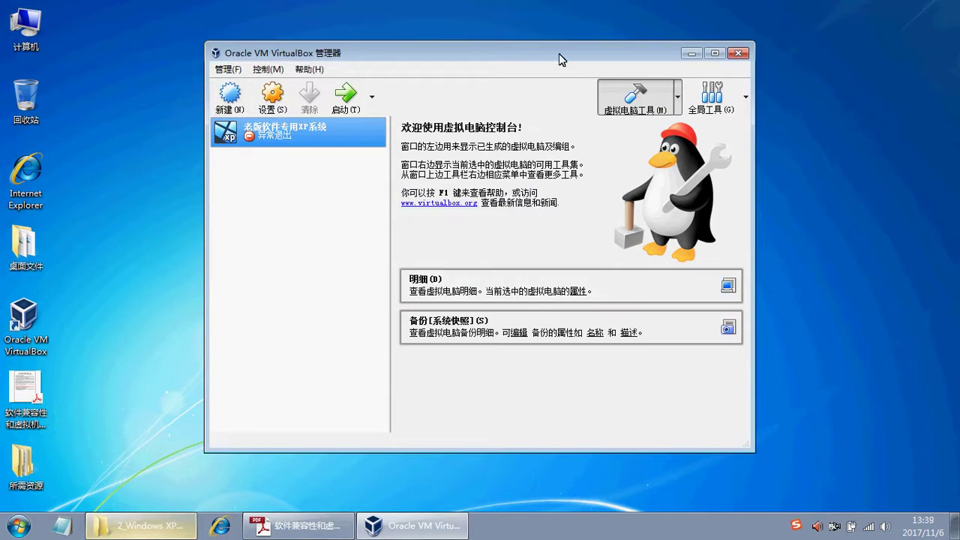
- Close the VirtualBox manager, refresh the desktop and relaunch VirtualBox from its desktop shortcut
click(738, 53)
right_click(190, 177)
click(236, 217)
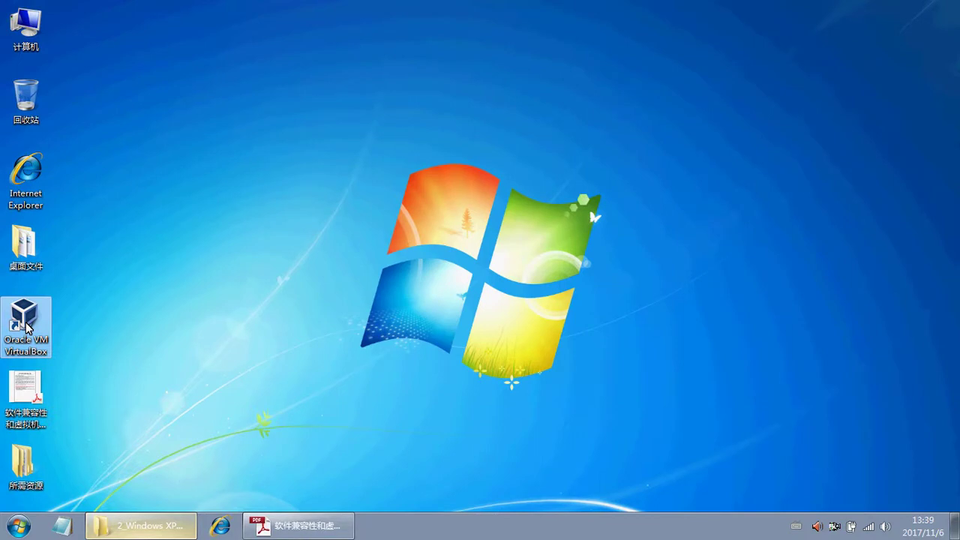
double_click(28, 327)
right_click(23, 324)
click(103, 161)
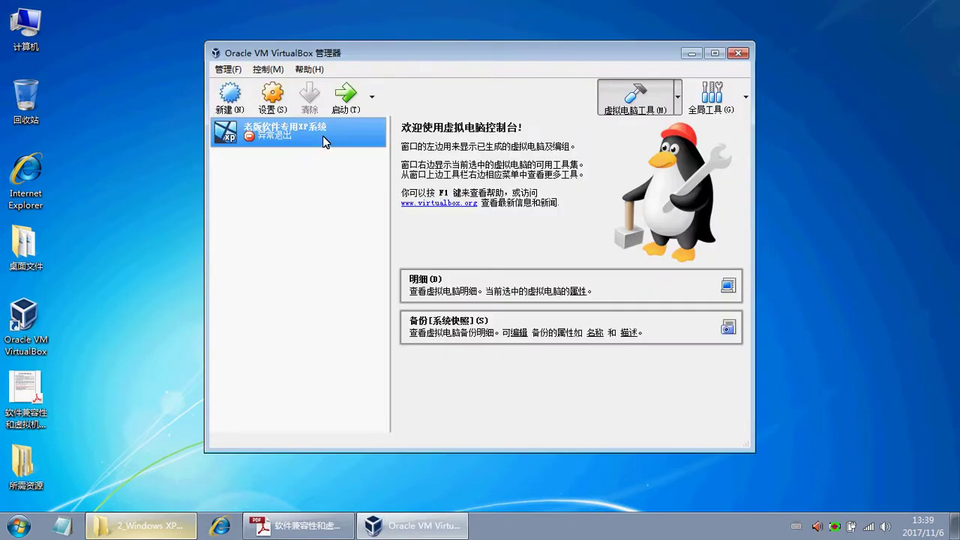
- Review the 老版软件专用XP系统 machine's basic, advanced and shared-folder settings, and close the settings
right_click(313, 134)
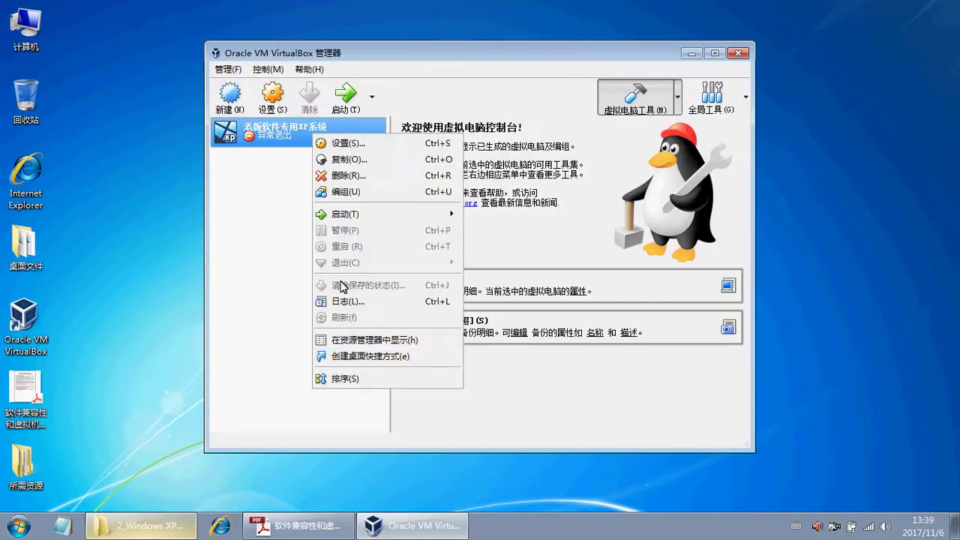
click(363, 141)
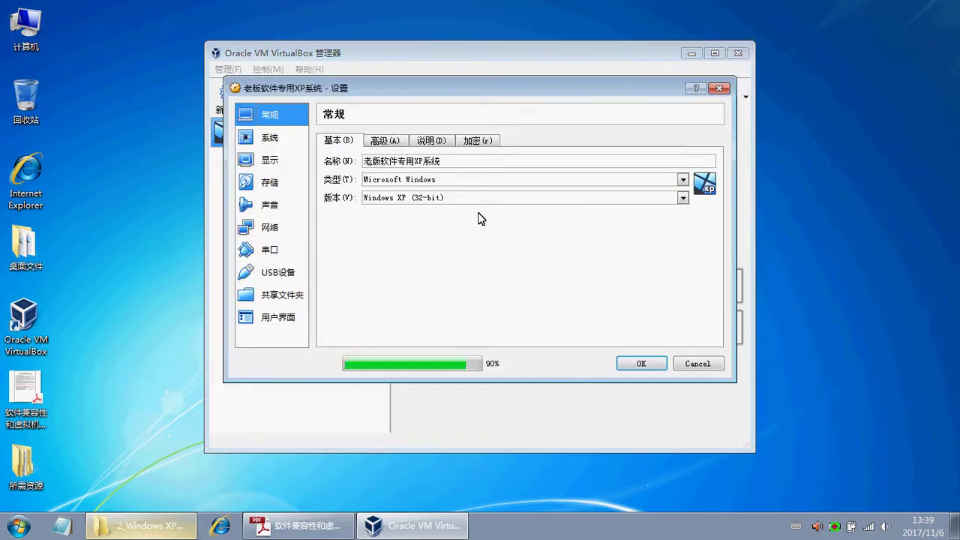
click(384, 141)
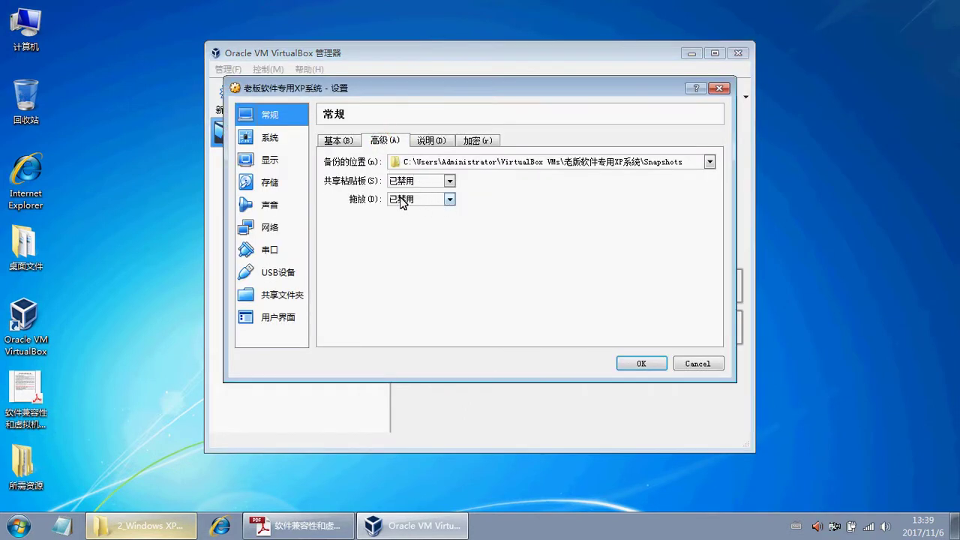
click(289, 294)
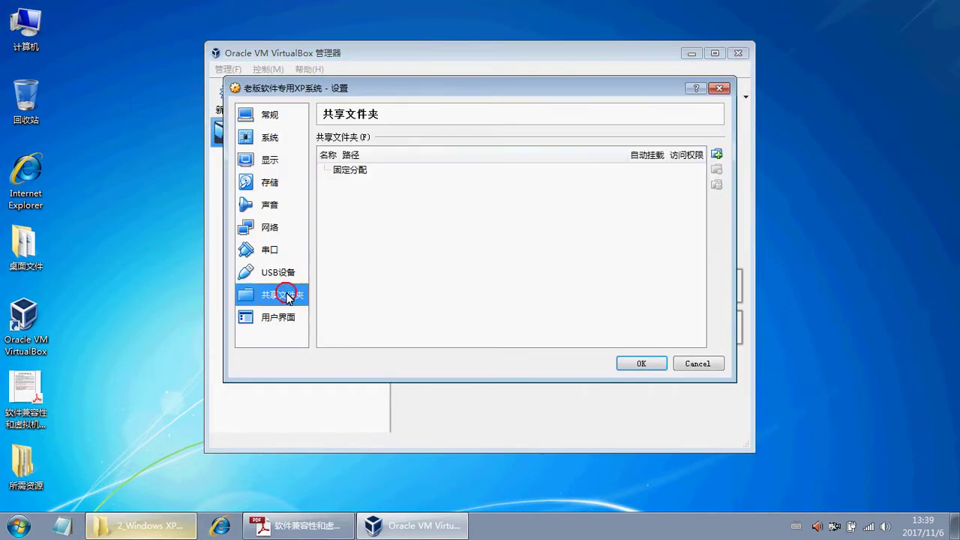
click(637, 365)
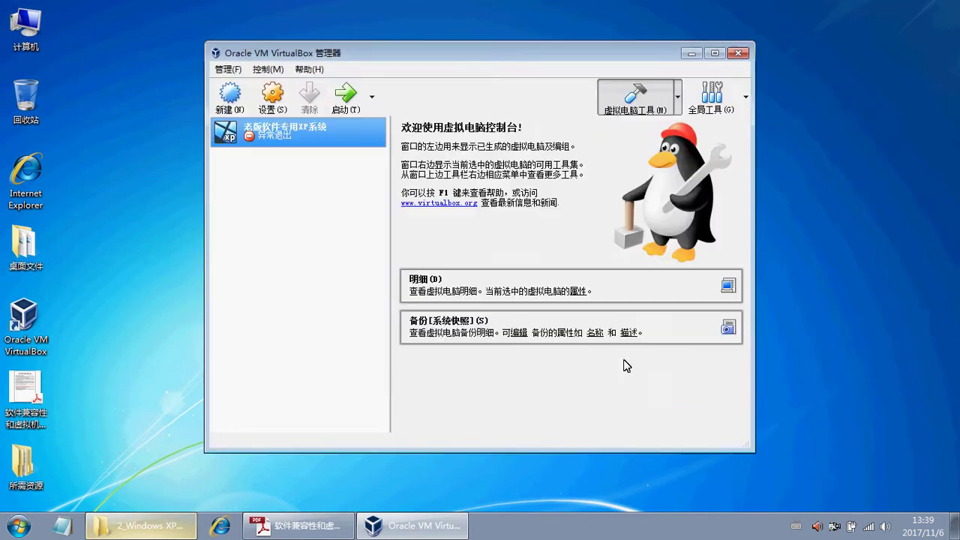
- Start the 老版软件专用XP系统 machine and try to browse 我的计算机 for a startup disk file, dismissing the error dialogs
double_click(303, 132)
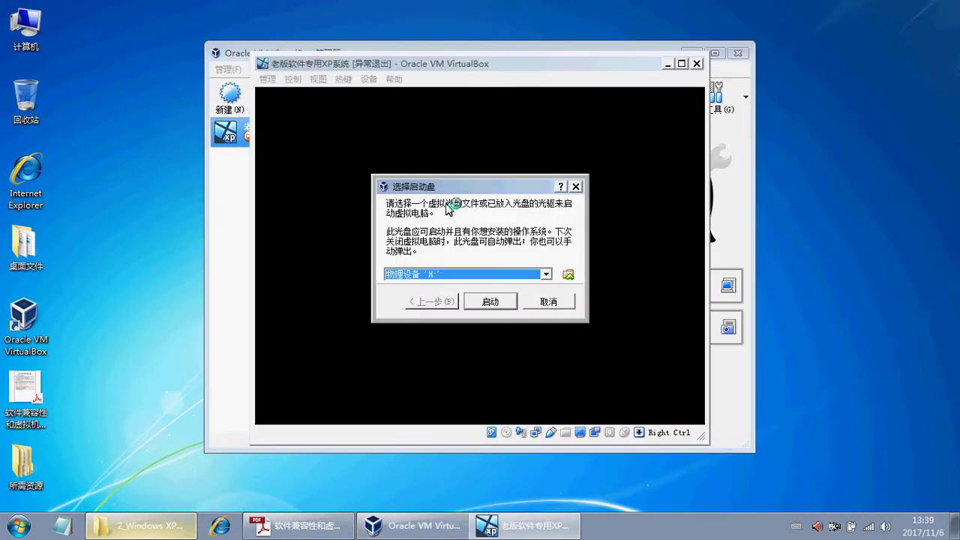
click(569, 277)
click(568, 276)
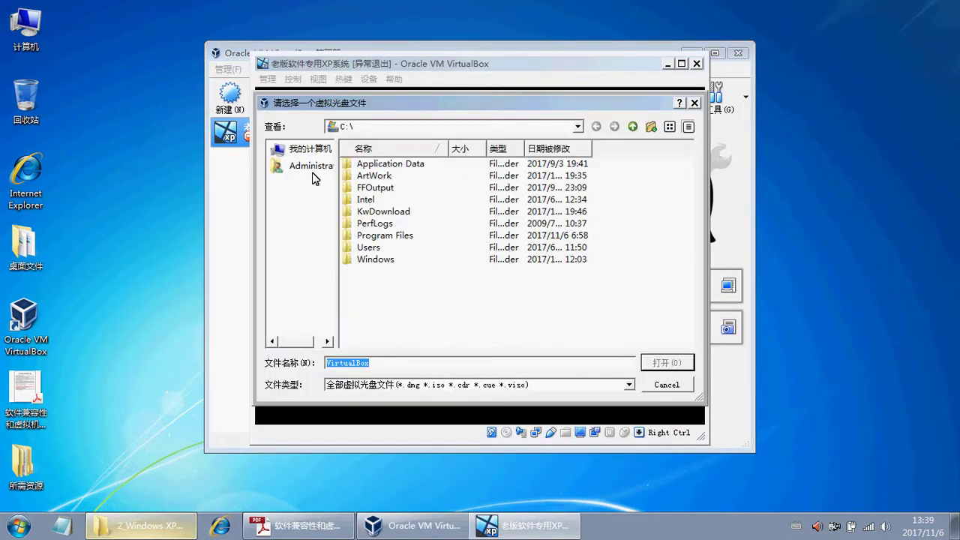
click(287, 154)
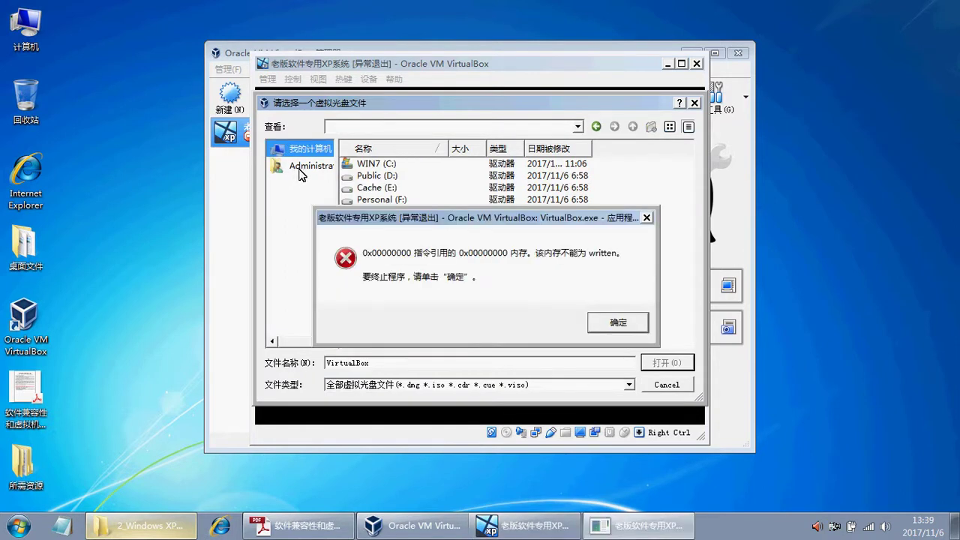
click(632, 322)
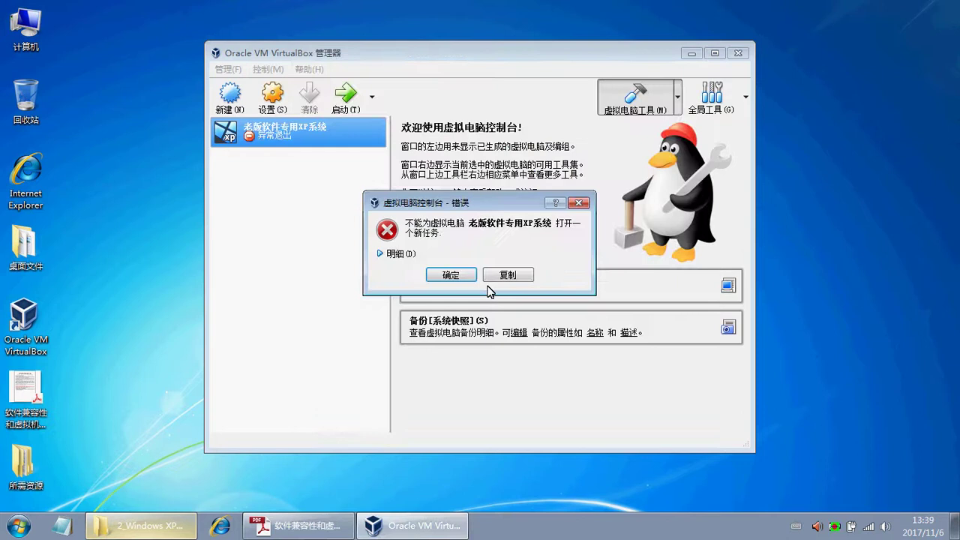
click(442, 275)
- Start the 老版软件专用XP系统 machine again and show the computer's drives in the virtual disk file chooser
double_click(292, 137)
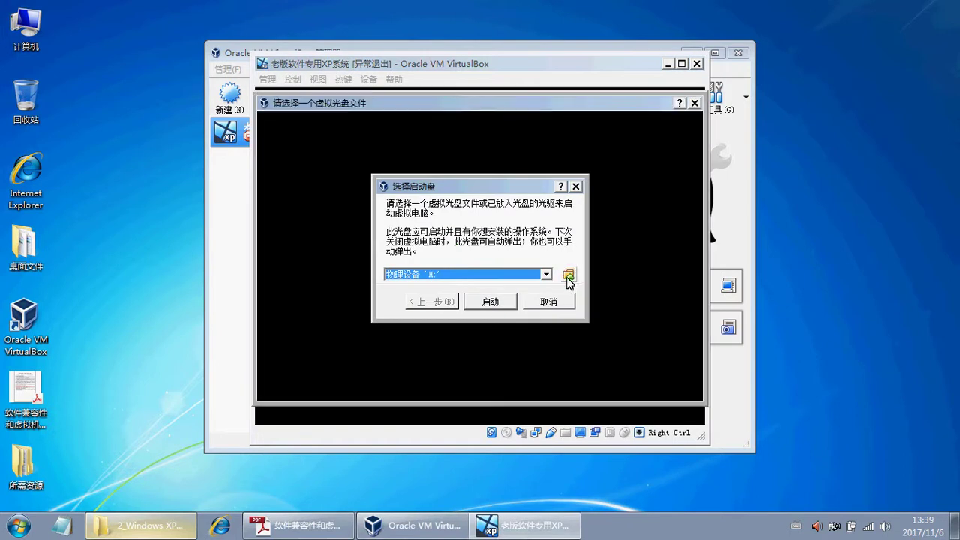
click(568, 278)
click(310, 149)
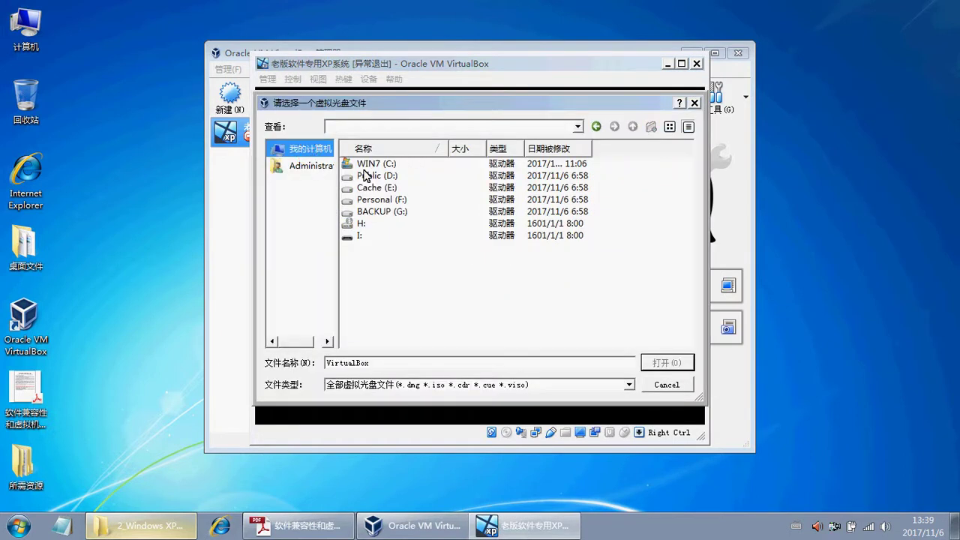
click(296, 168)
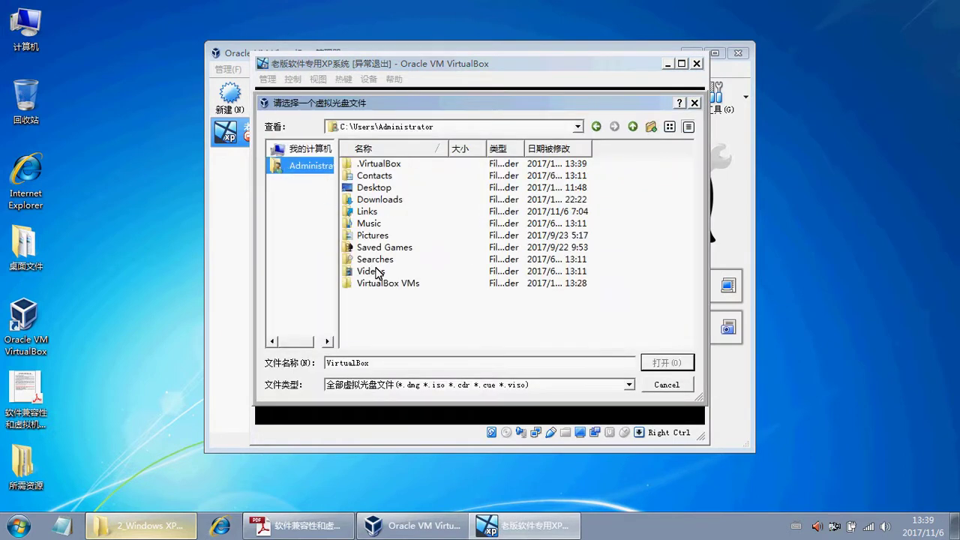
click(312, 150)
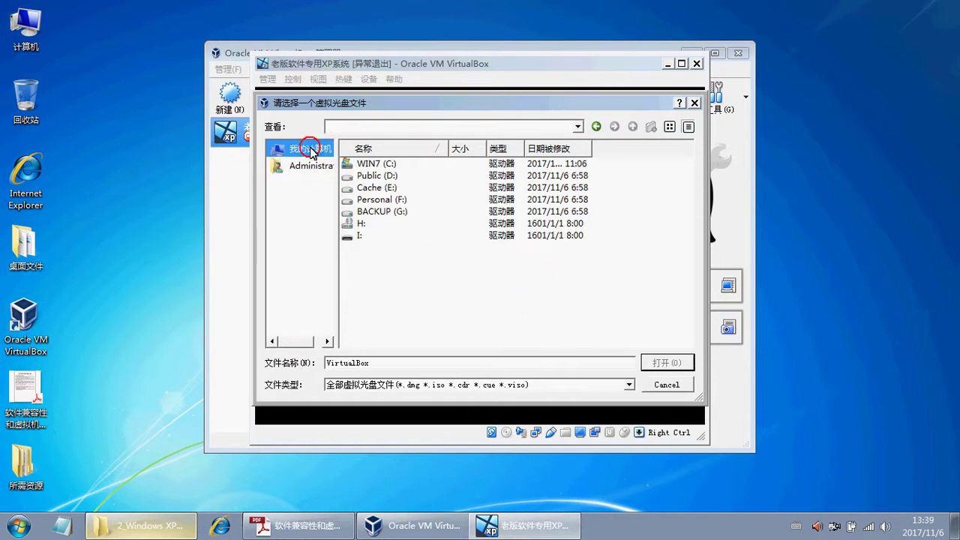
- Choose Windows XP SP3.iso from C:\Users\Administrator\Desktop\所需资源\2_Windows XP系统安装包 as the startup disk
double_click(376, 163)
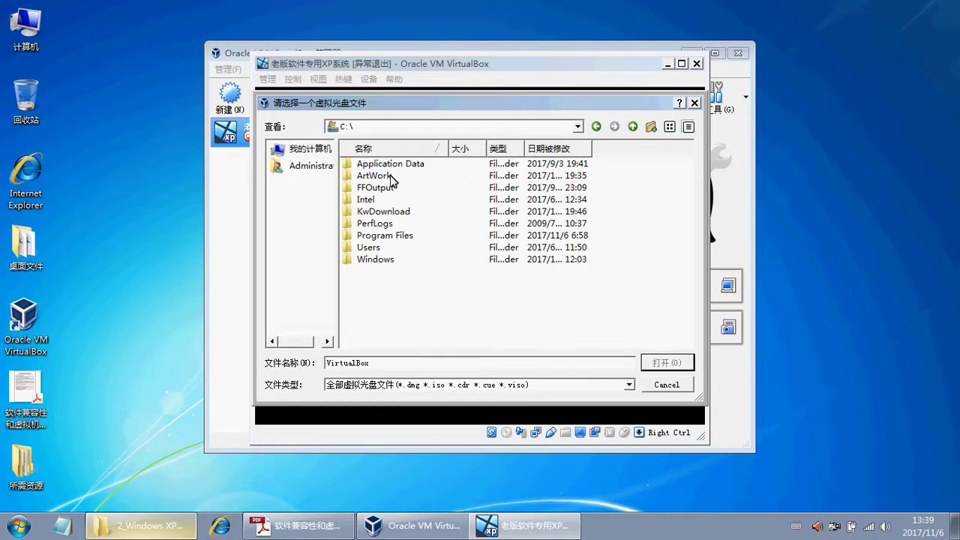
double_click(386, 248)
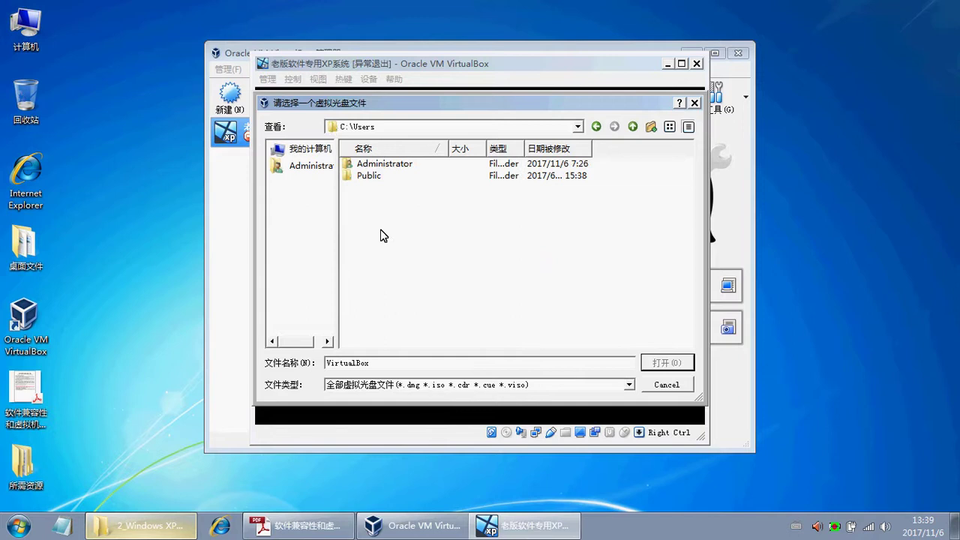
double_click(383, 165)
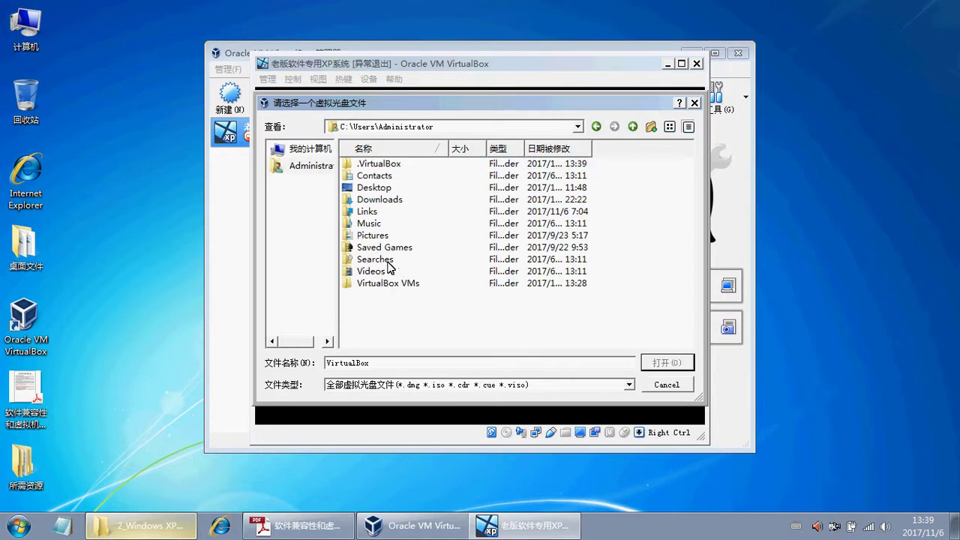
double_click(375, 189)
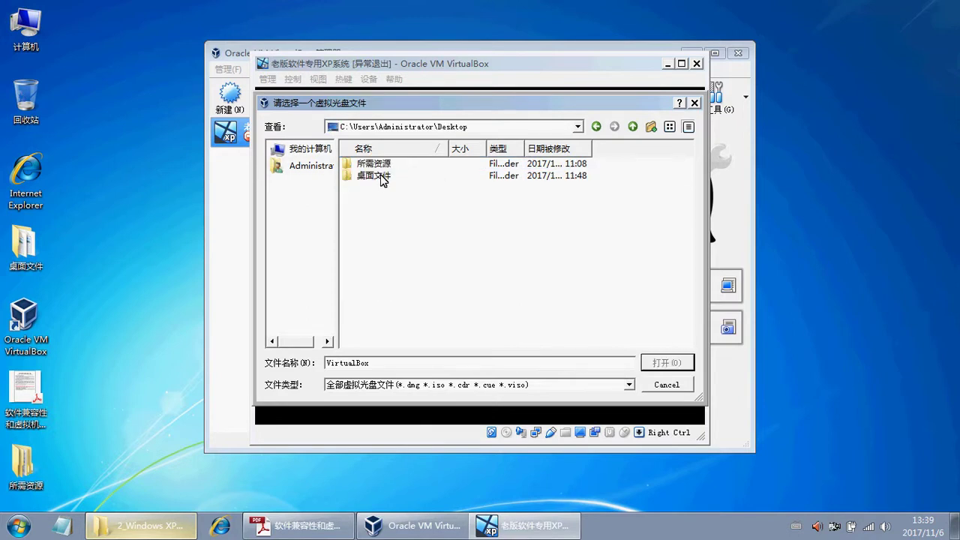
double_click(375, 162)
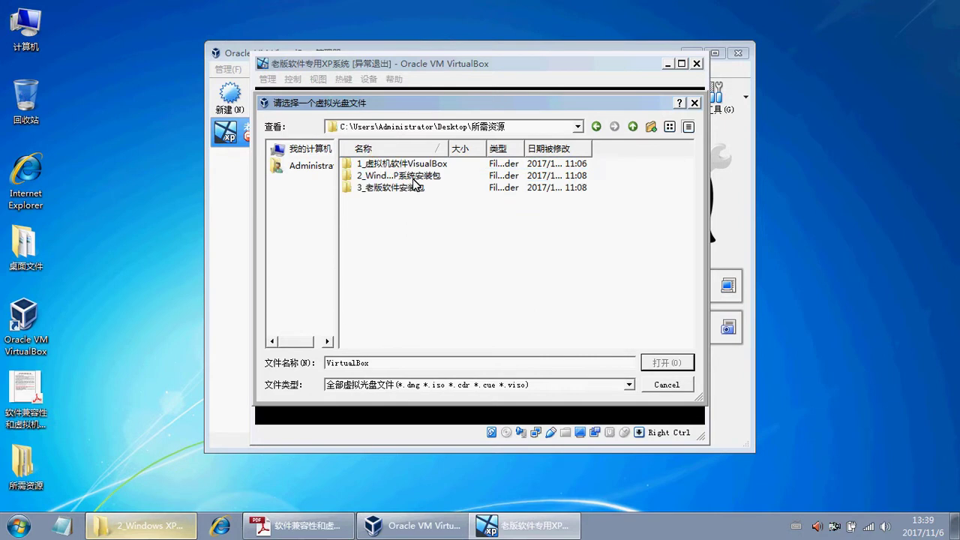
click(415, 176)
double_click(415, 176)
click(415, 166)
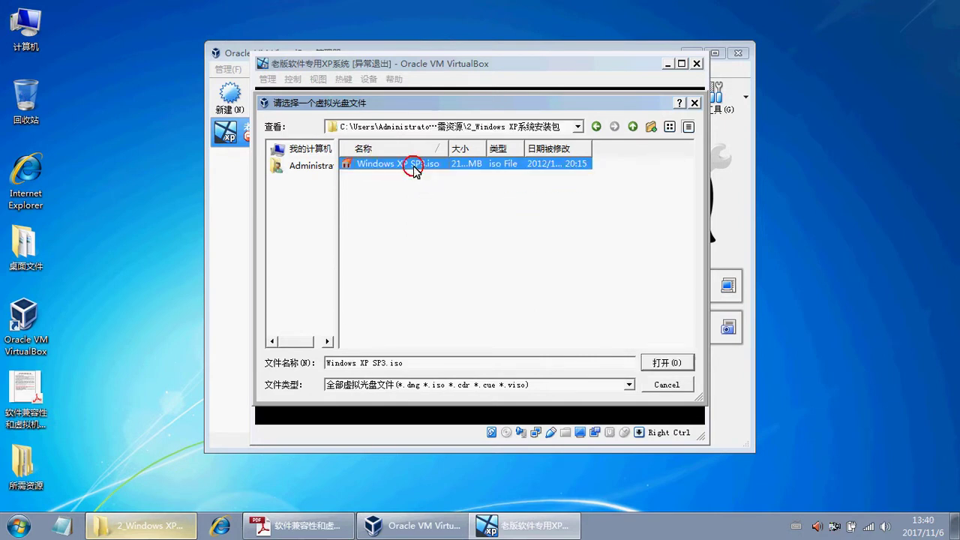
click(677, 365)
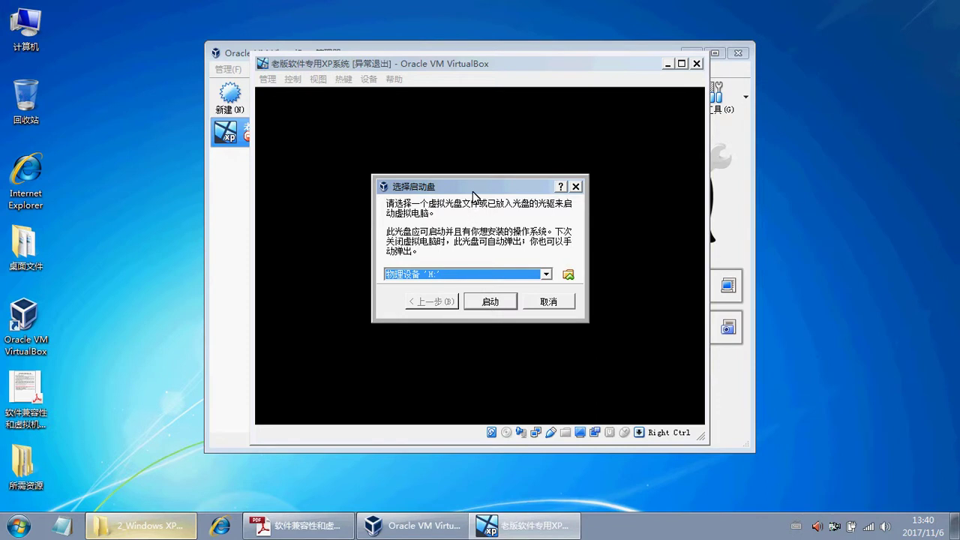
- Boot from the startup disk and install Windows XP on the unpartitioned space, formatting it with quick NTFS
click(484, 300)
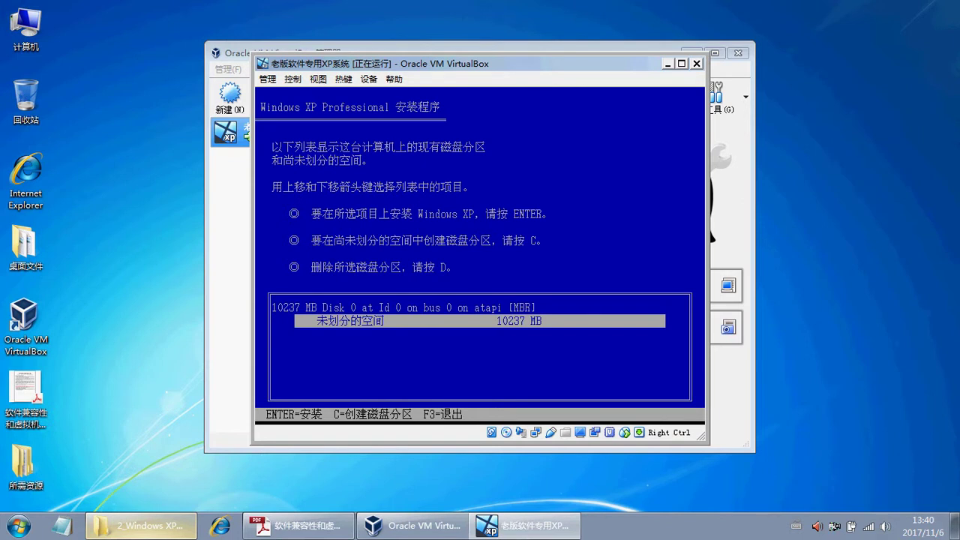
key(Return)
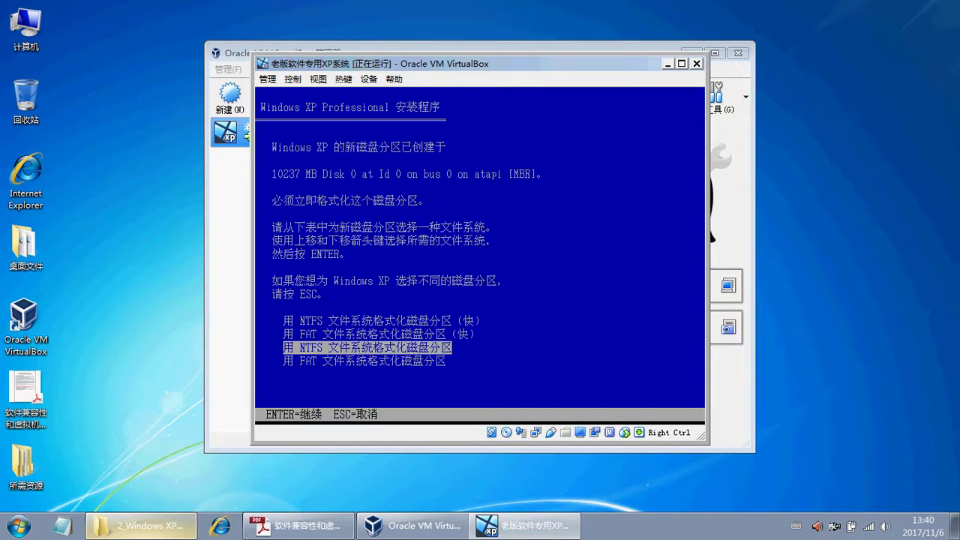
key(Up)
key(Up)
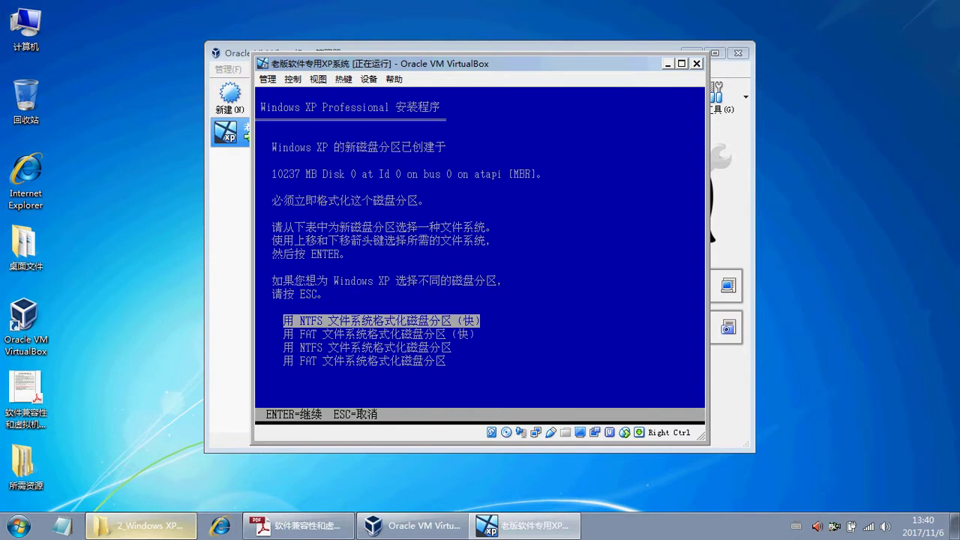
key(Return)
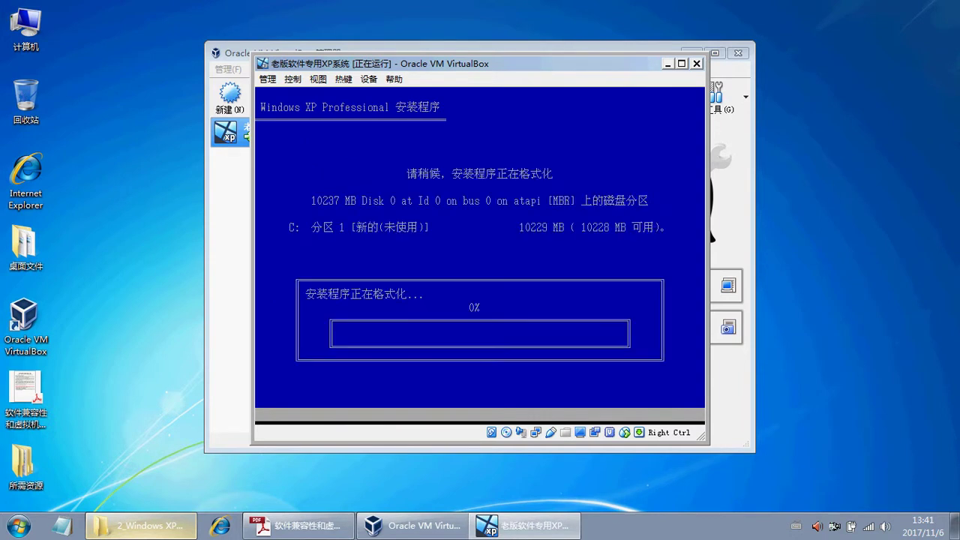
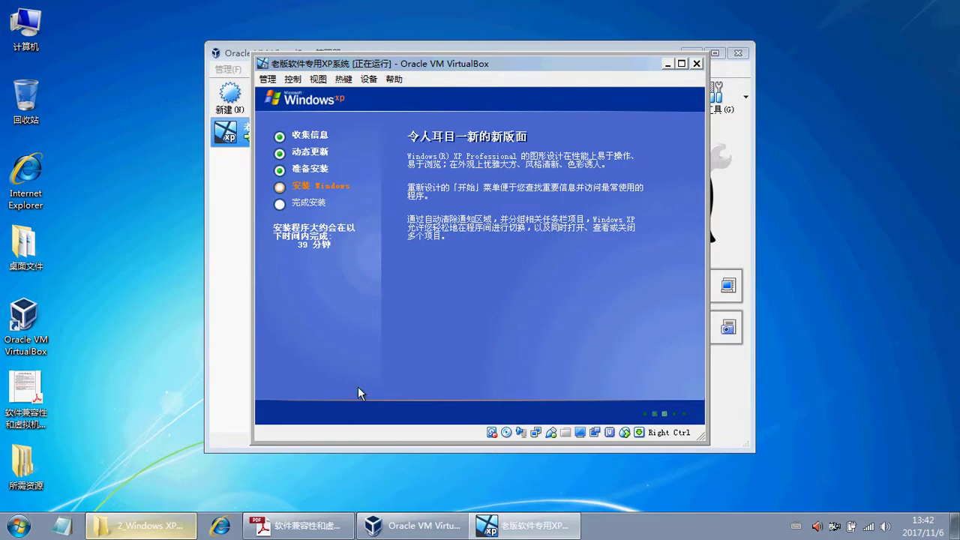
- Switch to the PDF guide in Acrobat and read section 2.5 on the Windows XP installation process, highlighting its key phrases
key(alt+Tab)
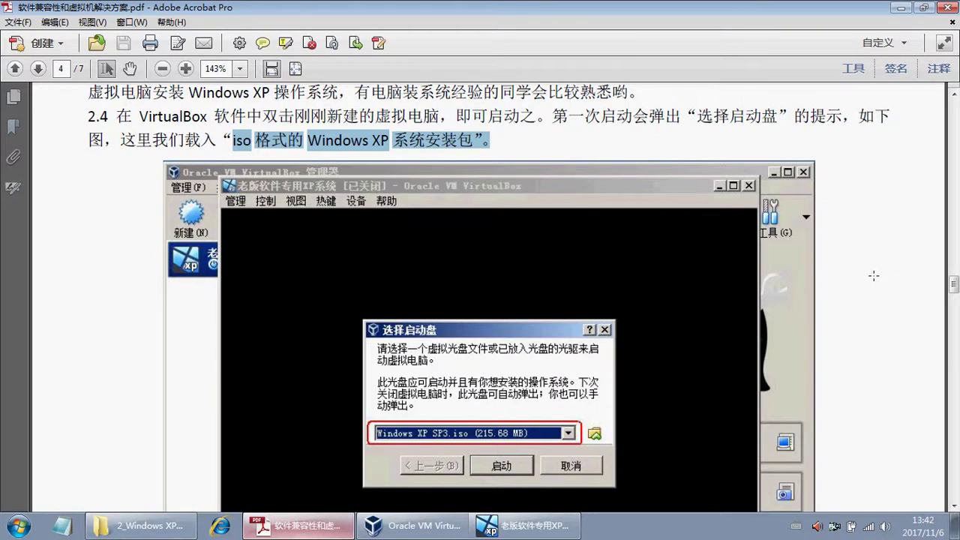
scroll(871, 273, down, 10)
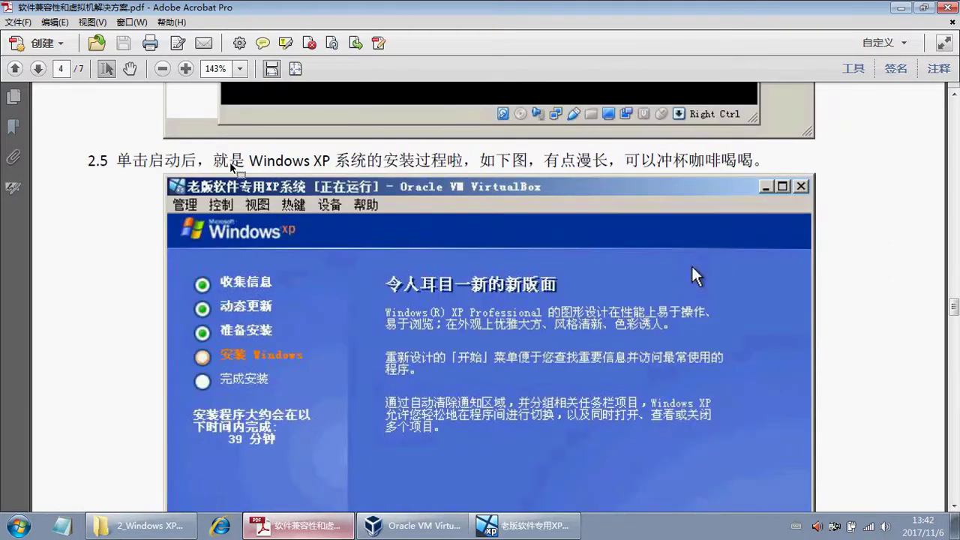
drag(249, 161, 463, 162)
drag(535, 164, 755, 162)
scroll(754, 161, down, 3)
scroll(755, 161, down, 2)
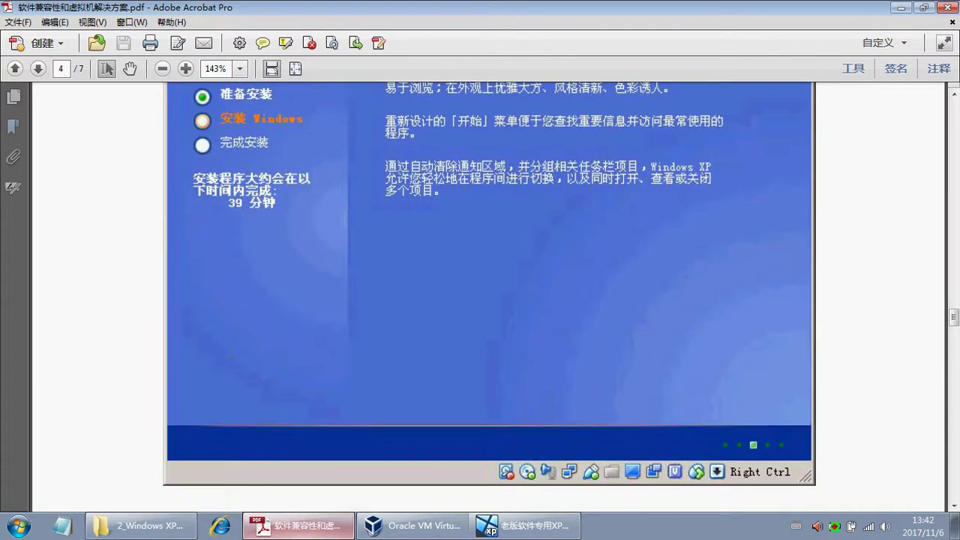
- Return to the 老版软件专用XP系统 machine, let the Windows XP installation finish, and close the Deepin XP optimisation tool without applying it
click(903, 9)
click(520, 66)
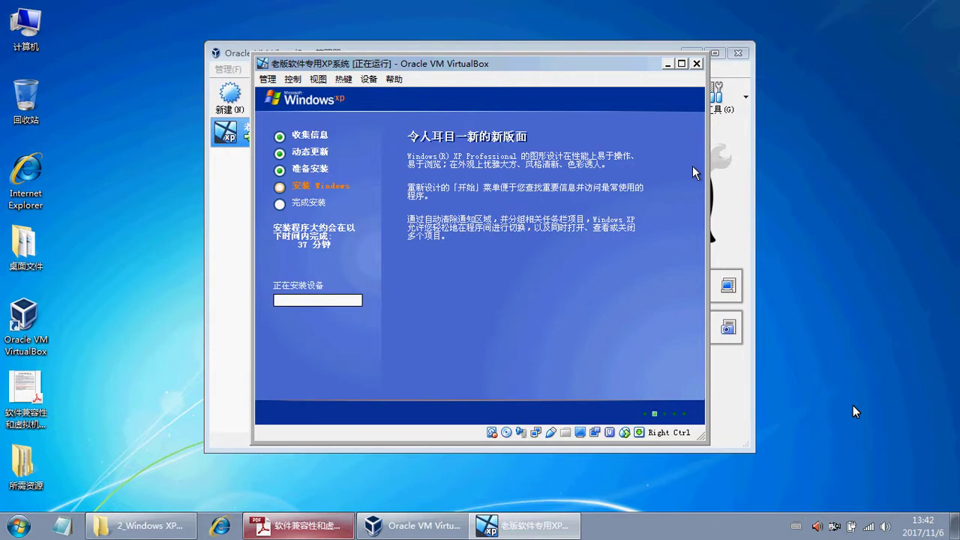
click(863, 377)
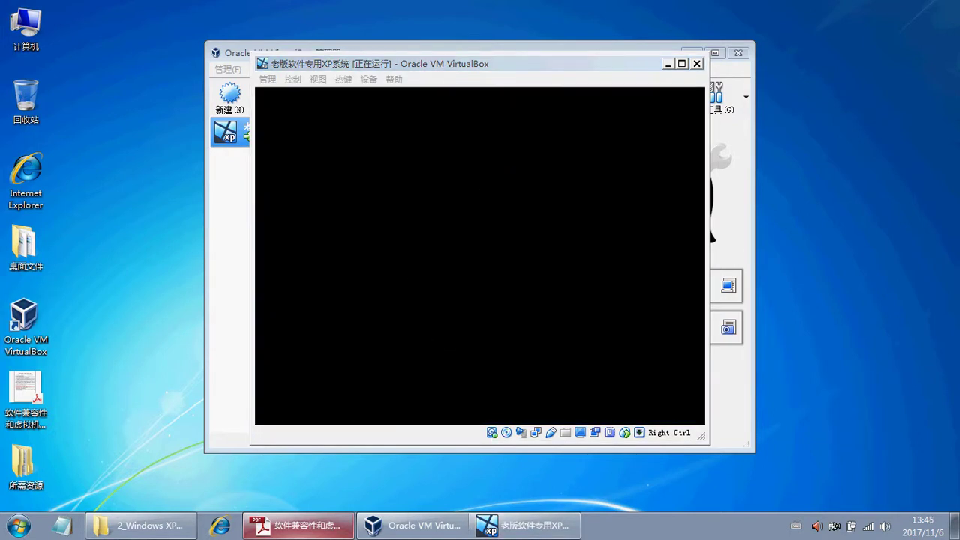
click(537, 88)
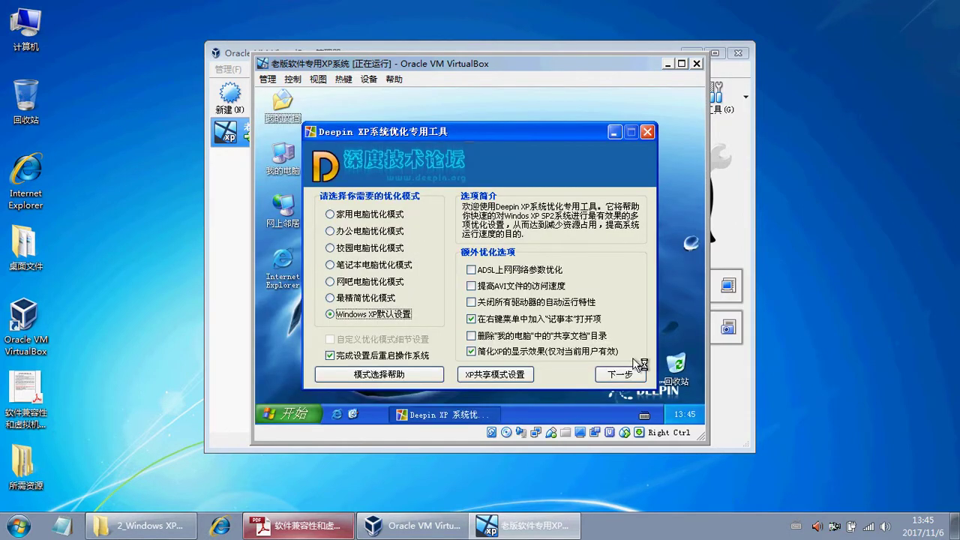
click(647, 131)
- Change the Windows XP desktop theme to Windows 经典
right_click(454, 177)
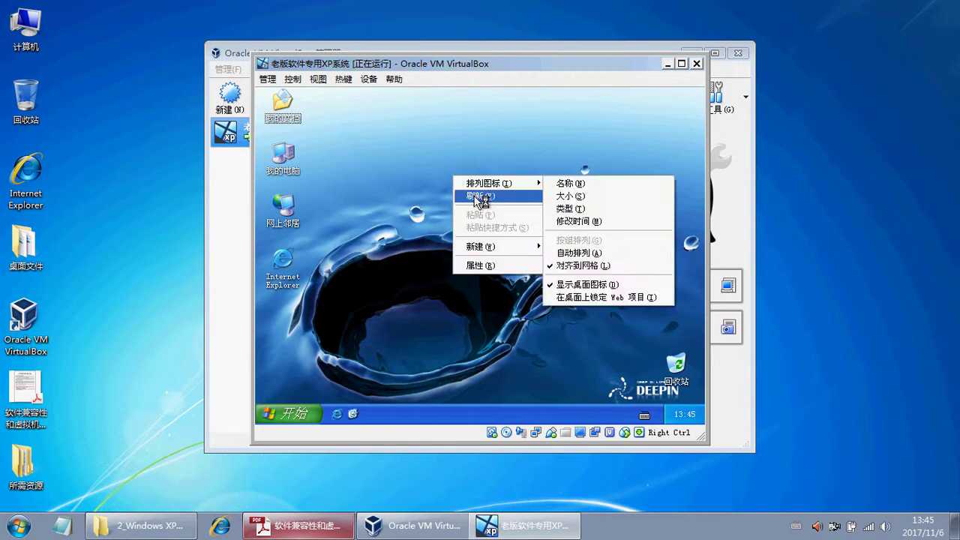
click(480, 265)
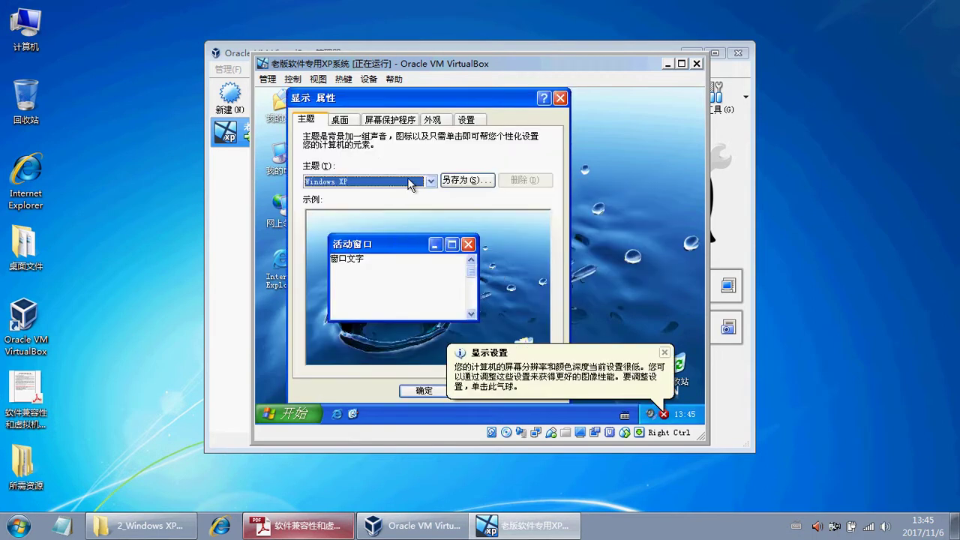
click(411, 181)
click(380, 212)
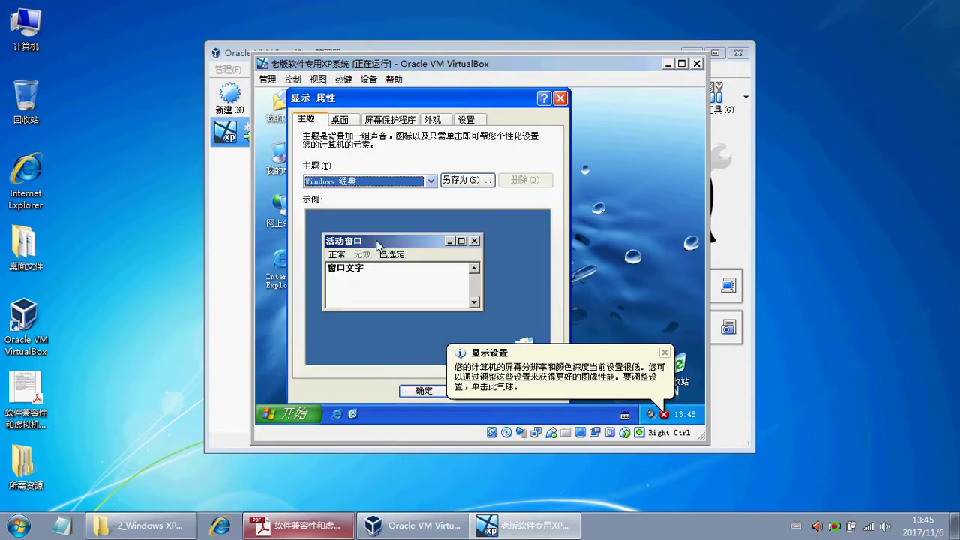
click(423, 390)
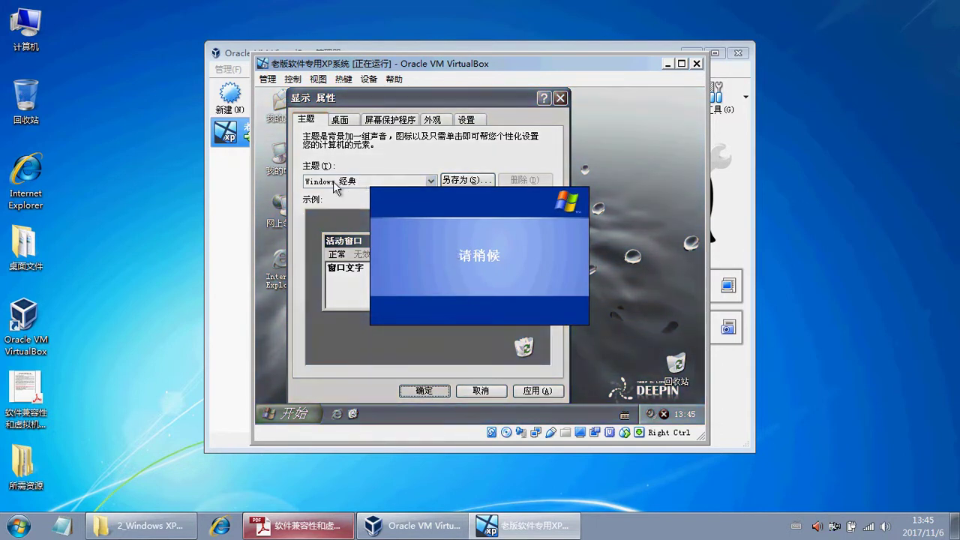
- Set the Windows XP screen resolution to 800 x 600 pixels and keep the new display settings
right_click(448, 199)
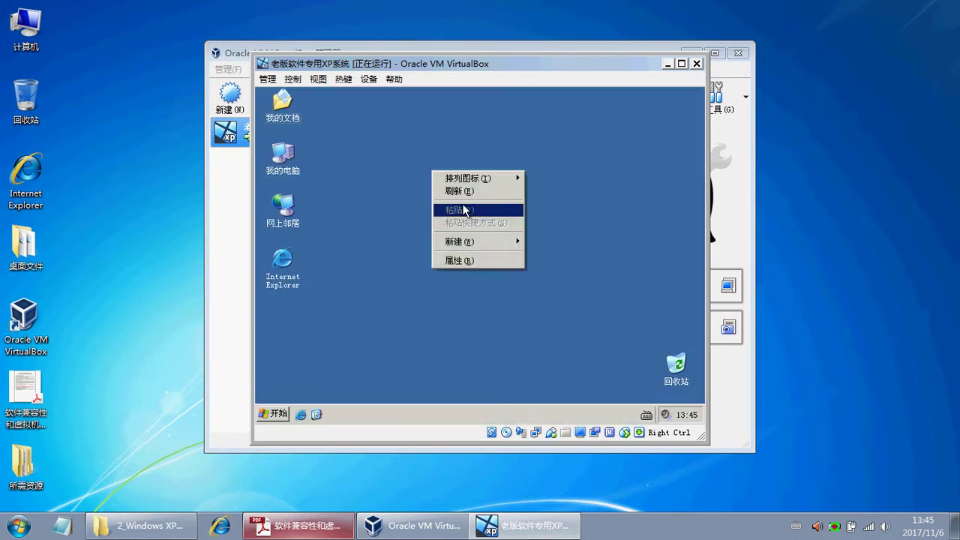
click(474, 261)
click(475, 114)
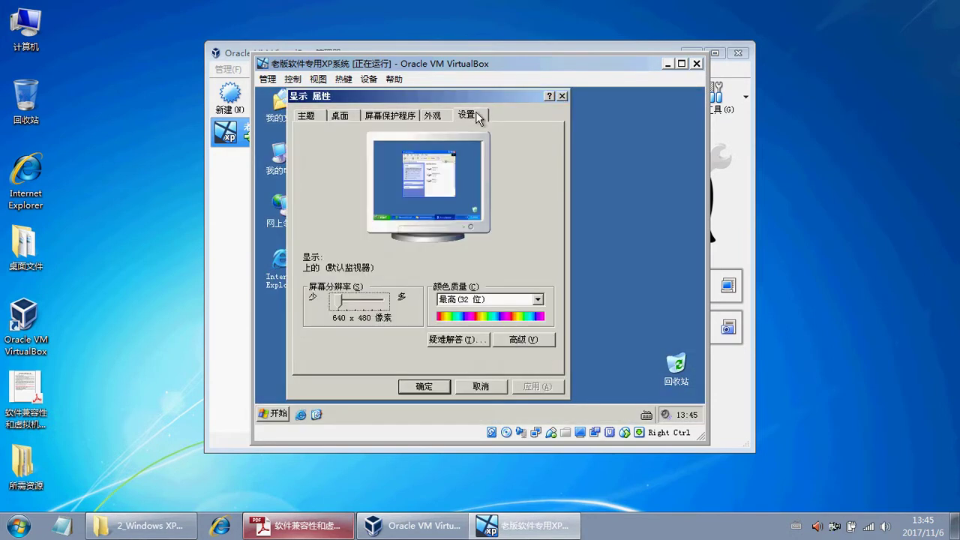
click(360, 306)
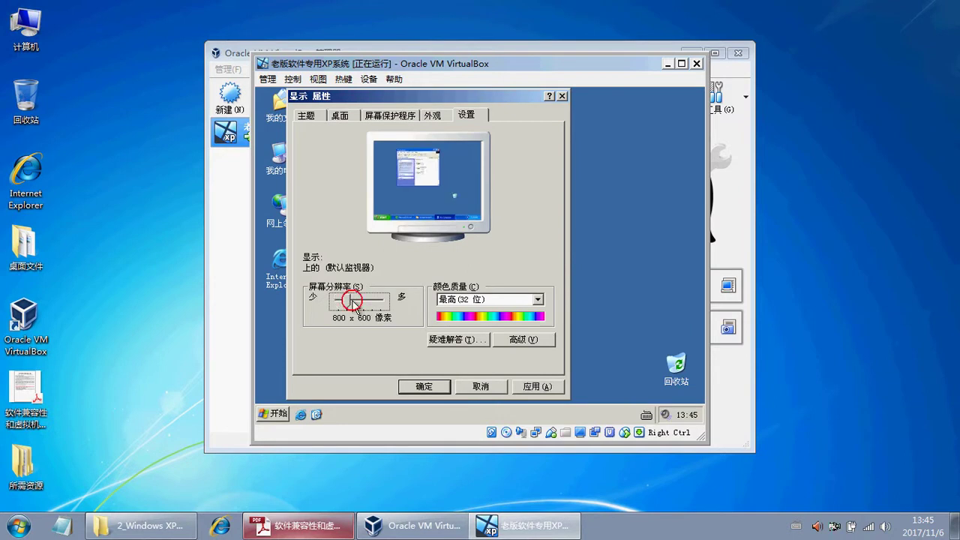
click(537, 386)
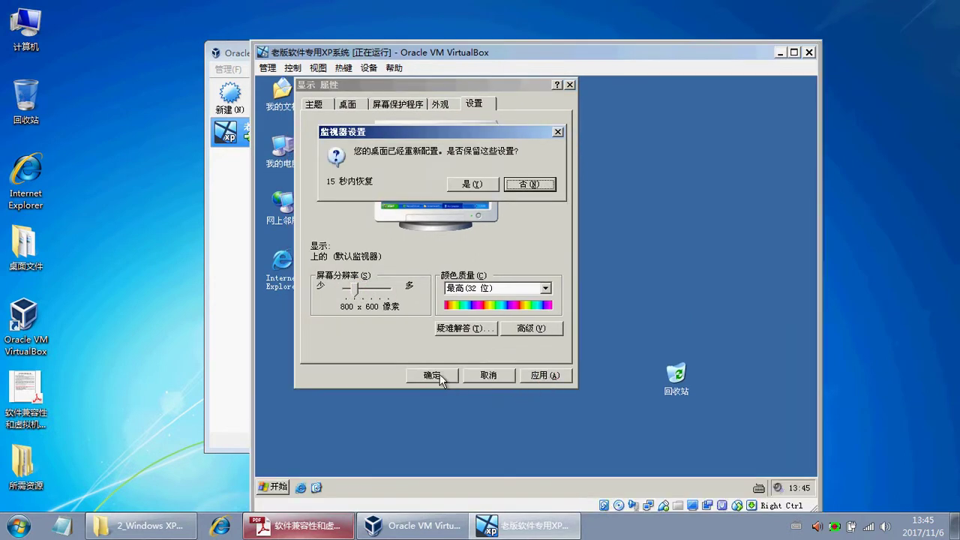
click(472, 185)
click(431, 375)
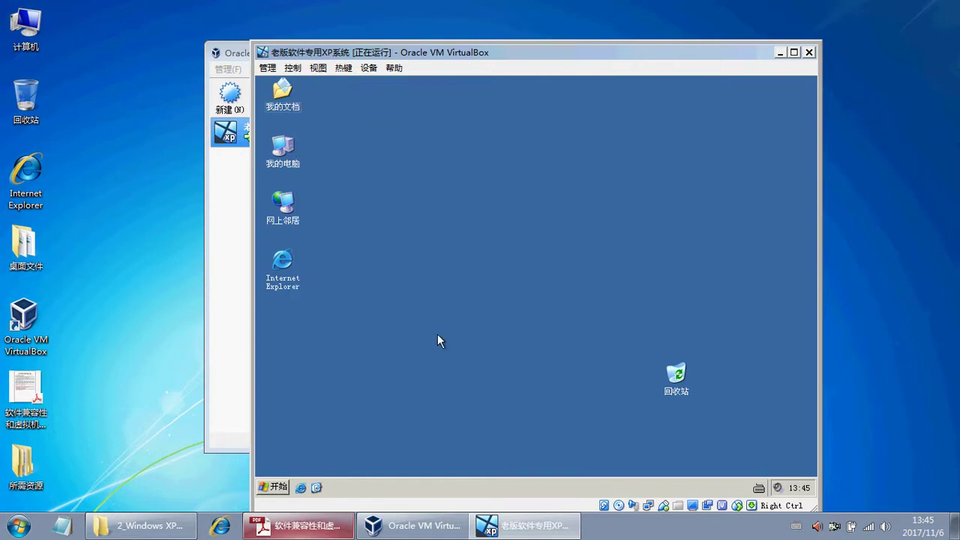
- Move the enlarged virtual machine window so it fits fully on the host desktop, and refresh the XP desktop
drag(506, 54, 492, 27)
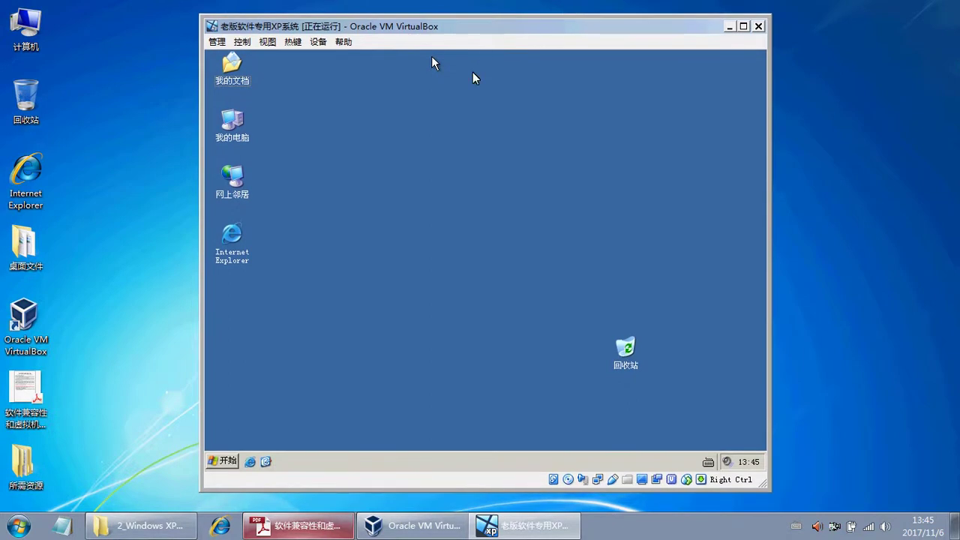
click(373, 133)
right_click(372, 134)
click(407, 155)
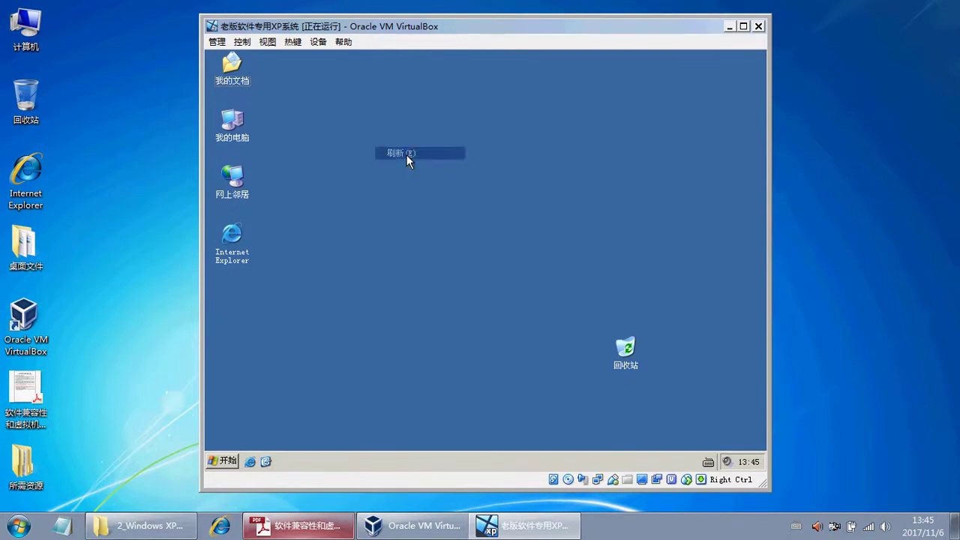
click(412, 525)
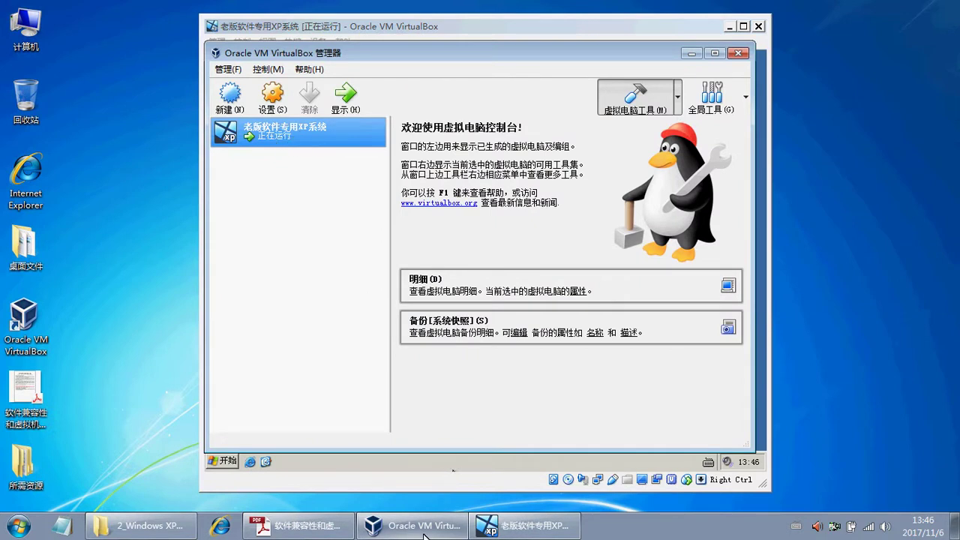
click(517, 528)
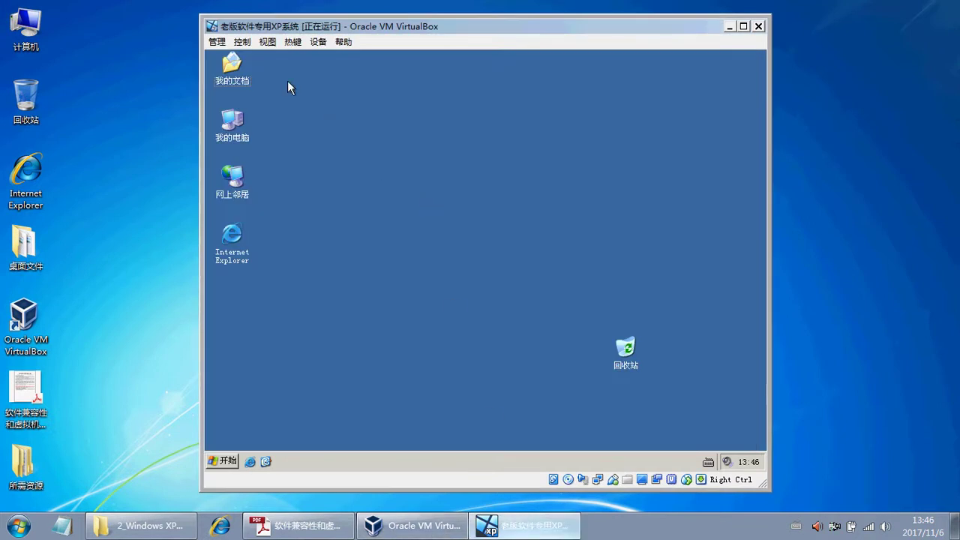
right_click(385, 207)
click(409, 228)
right_click(344, 183)
click(383, 199)
- Check the XP machine's general system properties from 我的电脑, and close them
right_click(219, 126)
click(255, 123)
click(235, 130)
right_click(235, 128)
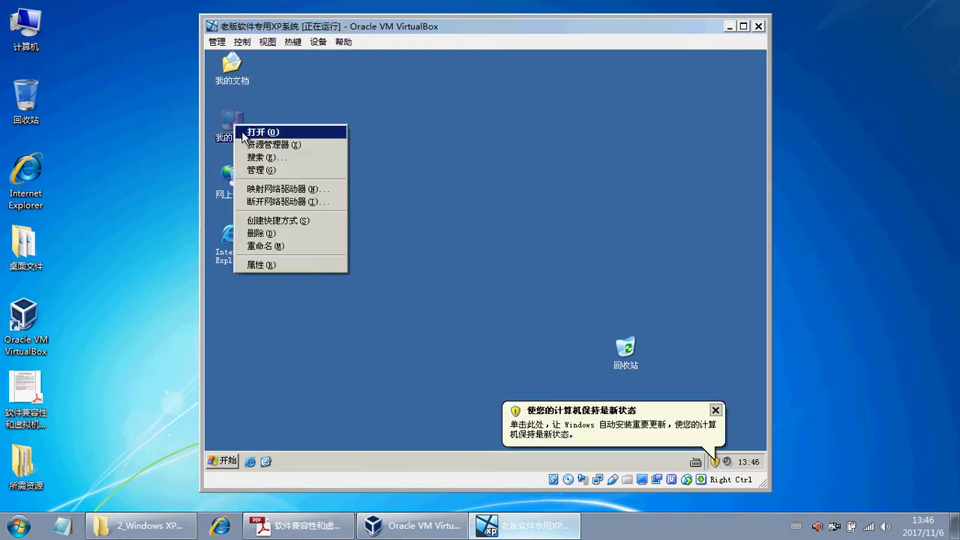
click(259, 255)
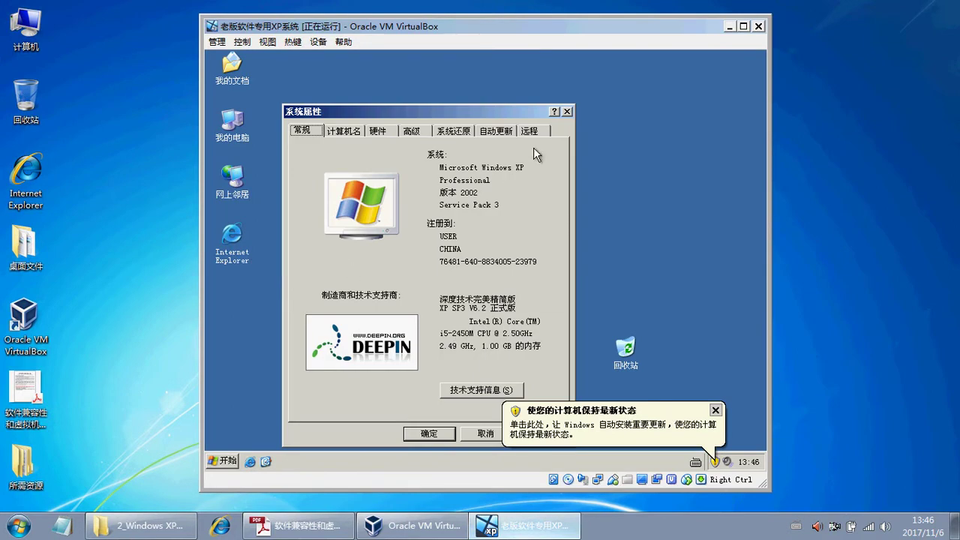
click(567, 112)
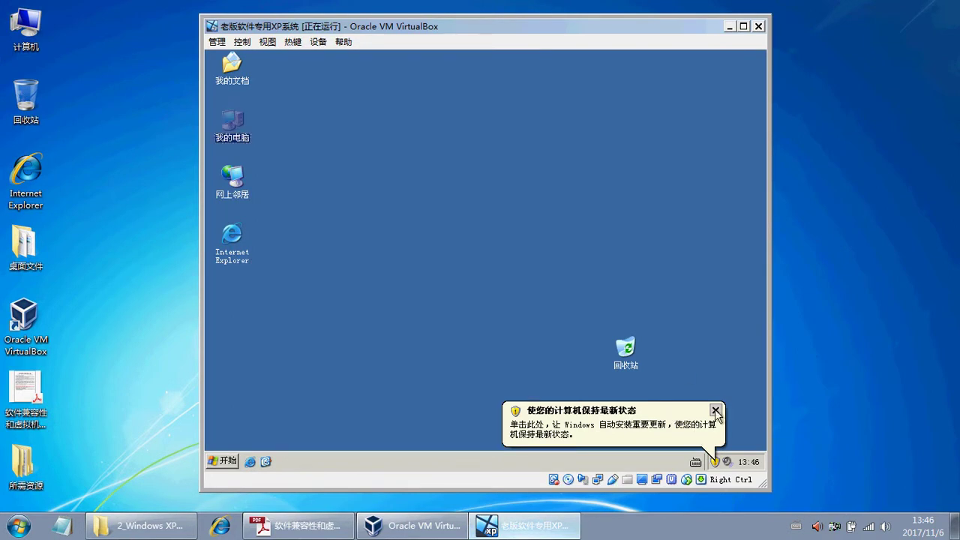
- Turn off automatic updates in Windows XP
click(716, 462)
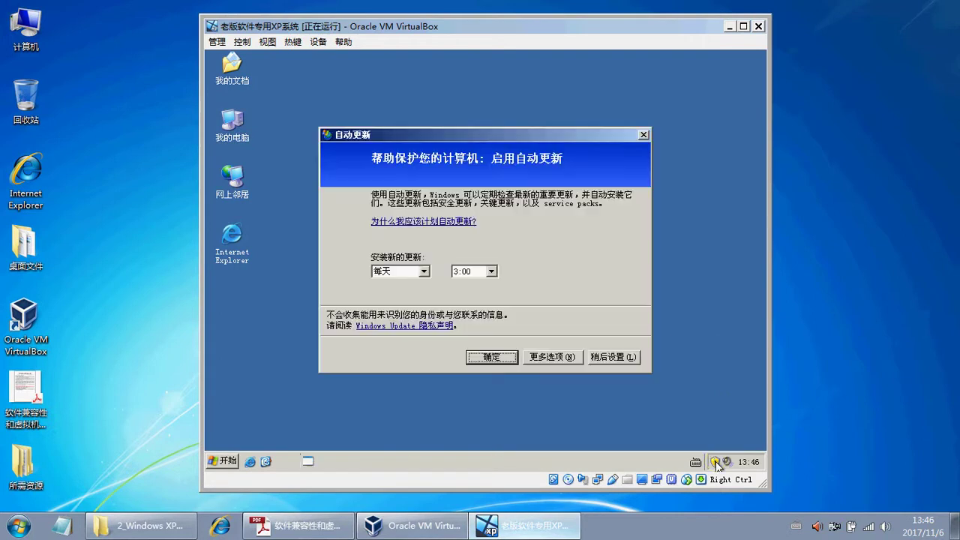
click(572, 359)
click(396, 340)
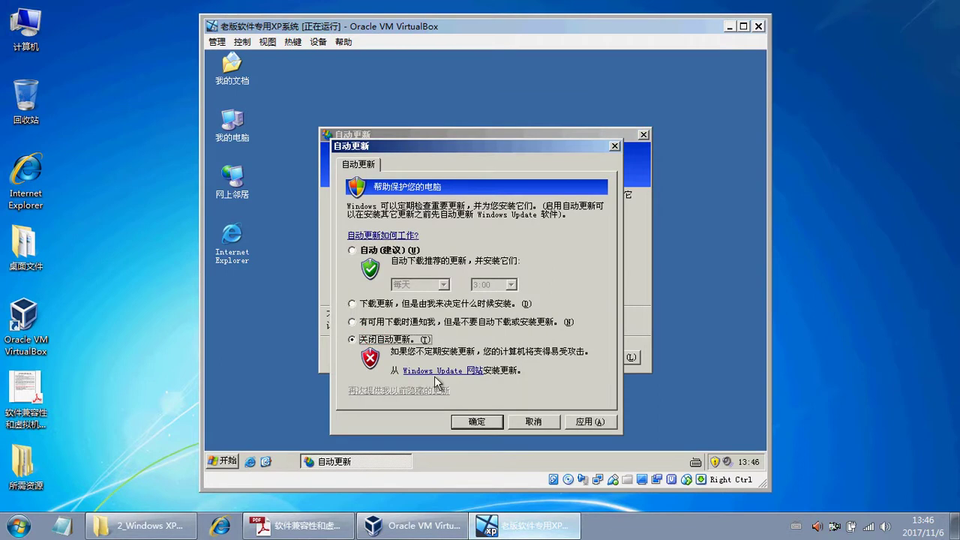
click(477, 421)
- Move the 回收站 icon below Internet Explorer on the XP desktop and refresh the desktop
right_click(363, 161)
click(391, 179)
drag(626, 349, 239, 304)
right_click(369, 209)
click(407, 226)
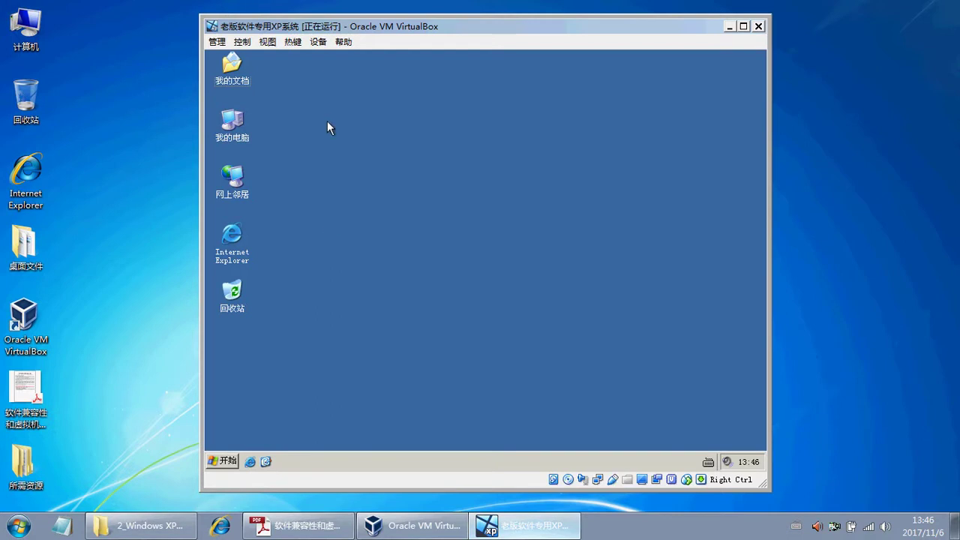
right_click(327, 143)
click(362, 162)
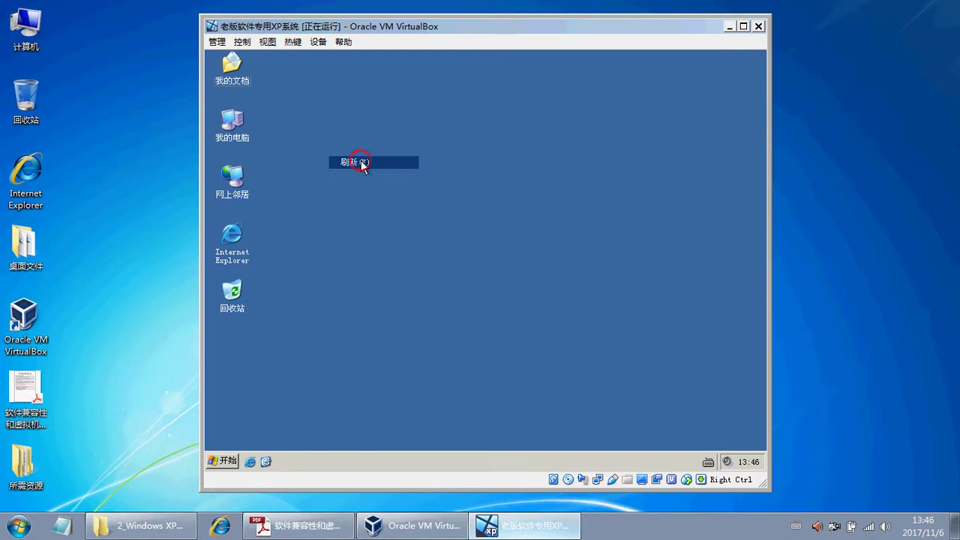
- Open the XP machine's C: drive, show its hidden contents, and restore the window to a smaller size
double_click(232, 122)
double_click(443, 231)
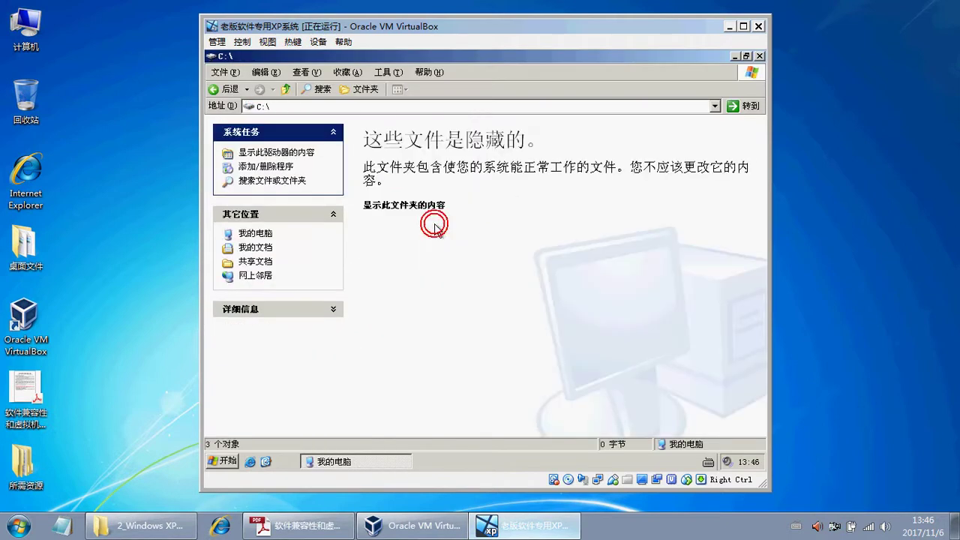
click(420, 206)
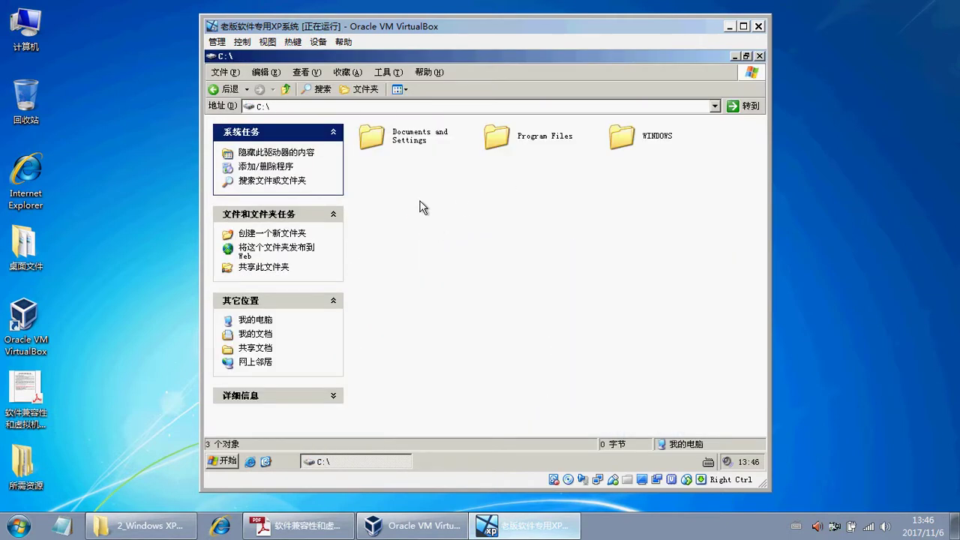
right_click(414, 196)
click(444, 233)
click(746, 57)
drag(508, 81, 573, 98)
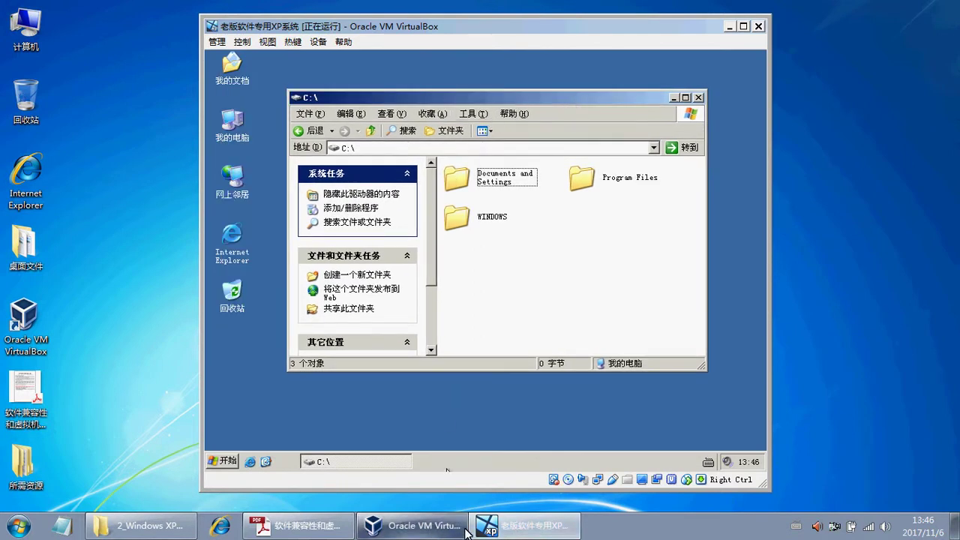
- Show the host computer's desktop and close the 2_Windows XP系统安装包 folder window
key(super+d)
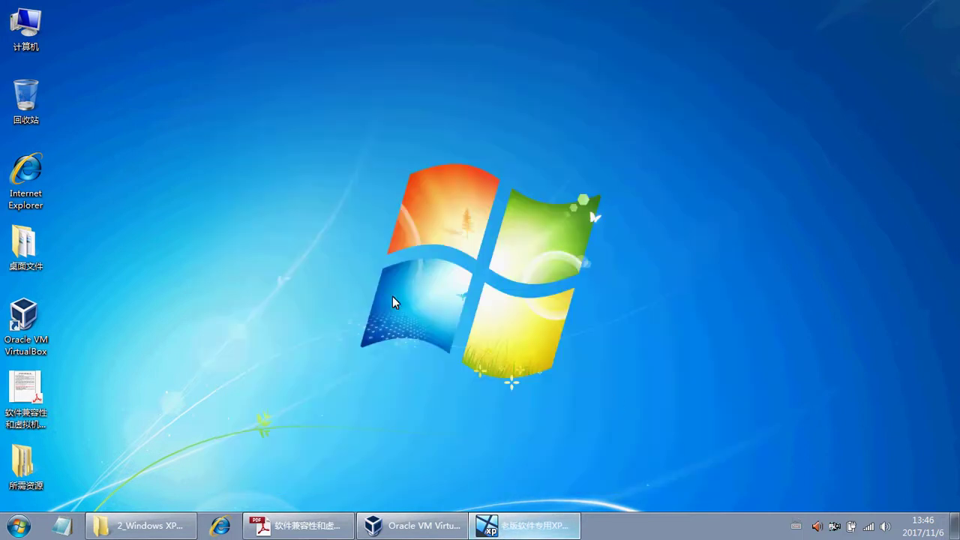
right_click(111, 70)
click(156, 109)
right_click(139, 528)
click(135, 506)
- Look at the OFFICE 2003.exe and ScienceSlides 2005.exe installers in 所需资源\3_老版软件安装包 on the host, and minimise the folder
double_click(30, 466)
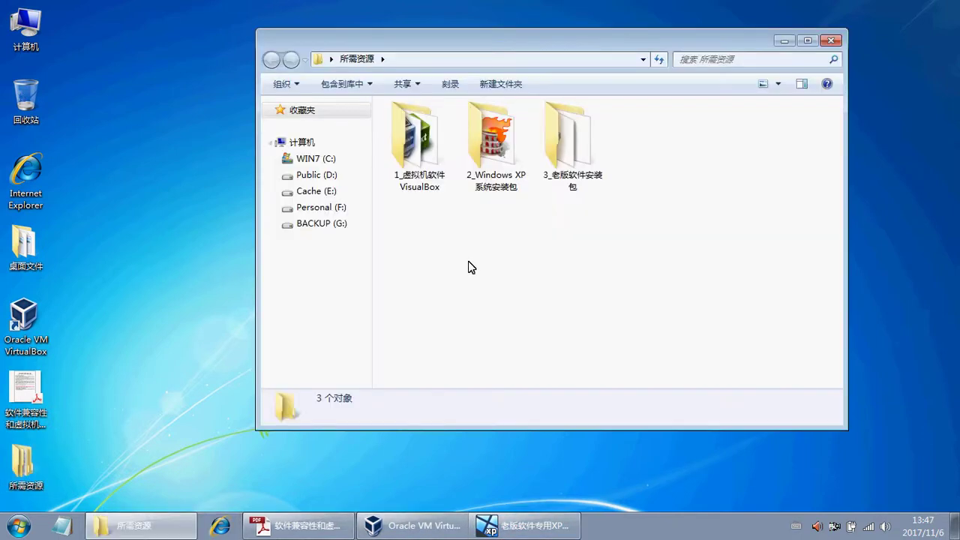
click(572, 184)
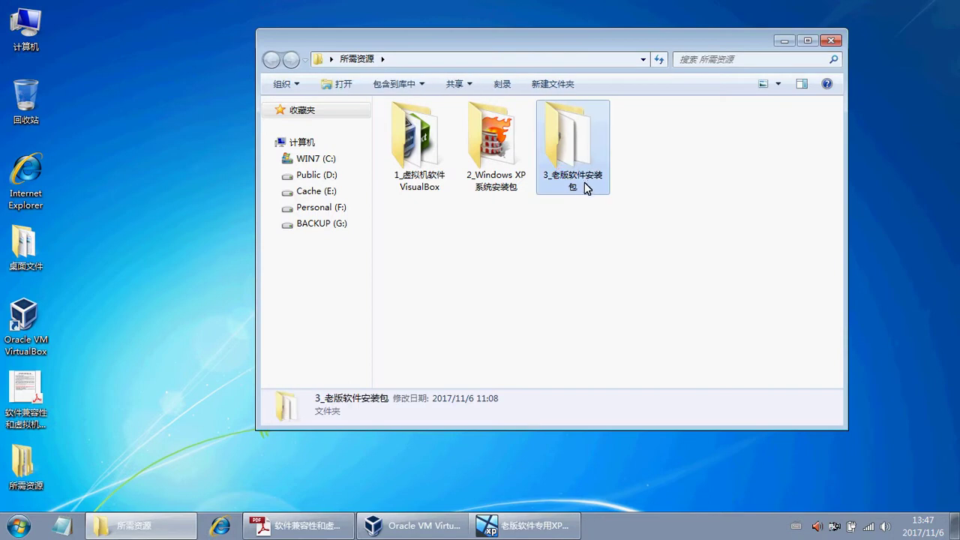
double_click(582, 166)
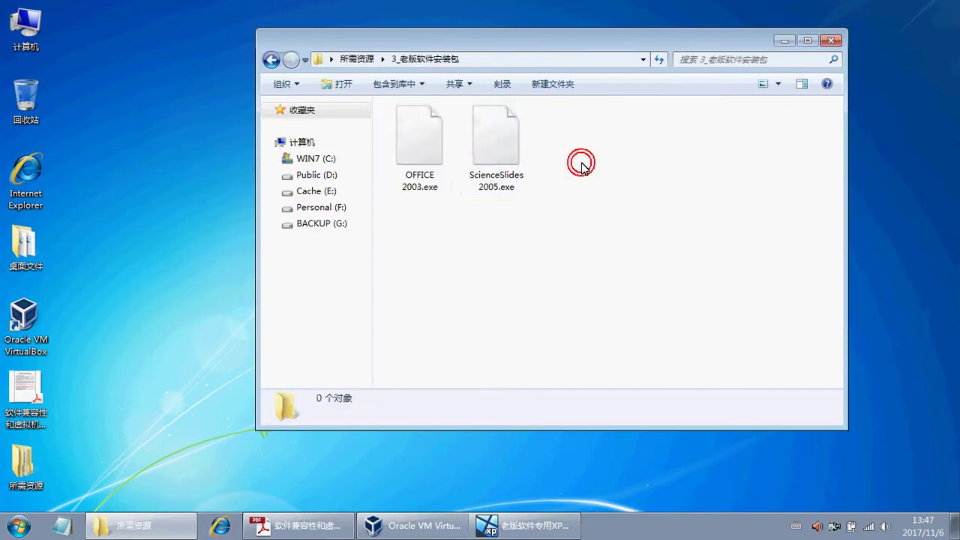
drag(594, 266, 397, 150)
click(687, 297)
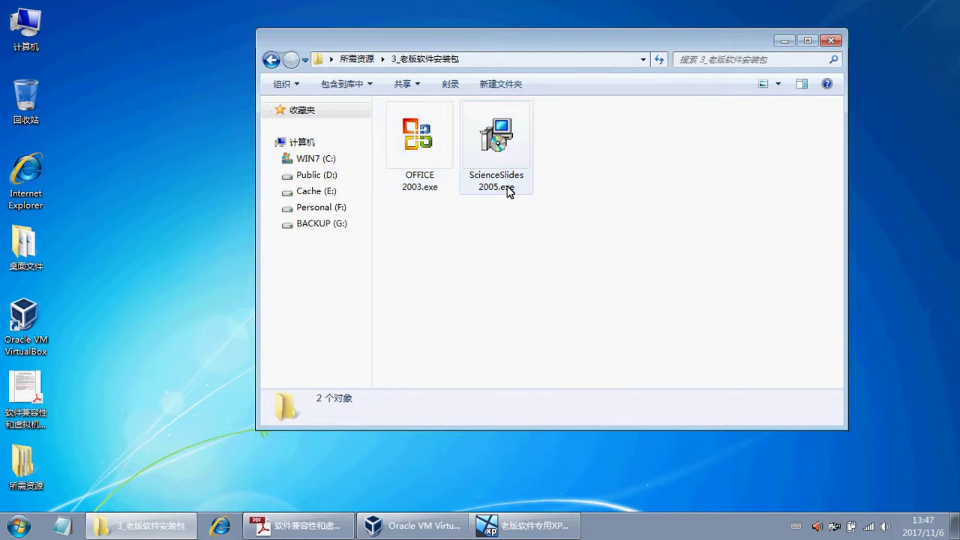
click(690, 342)
drag(708, 337, 389, 118)
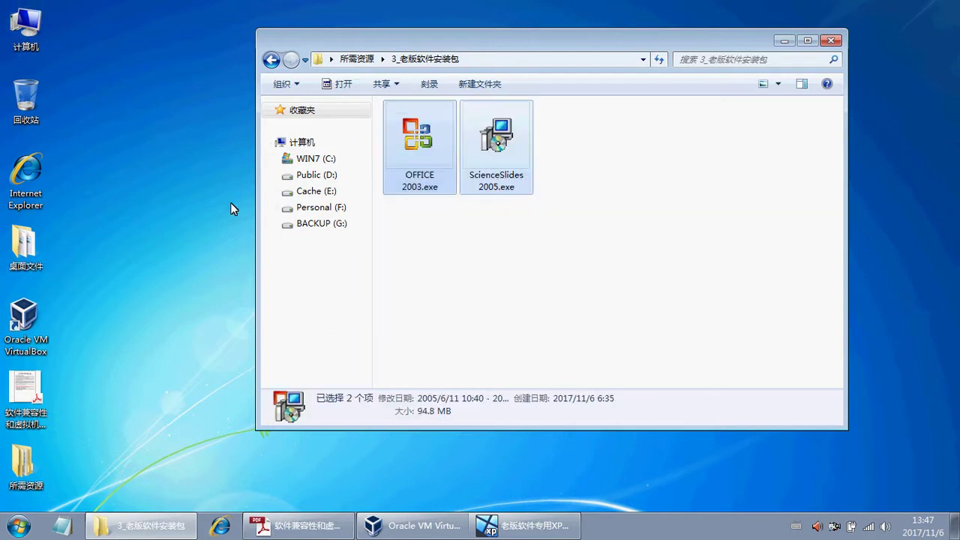
click(783, 43)
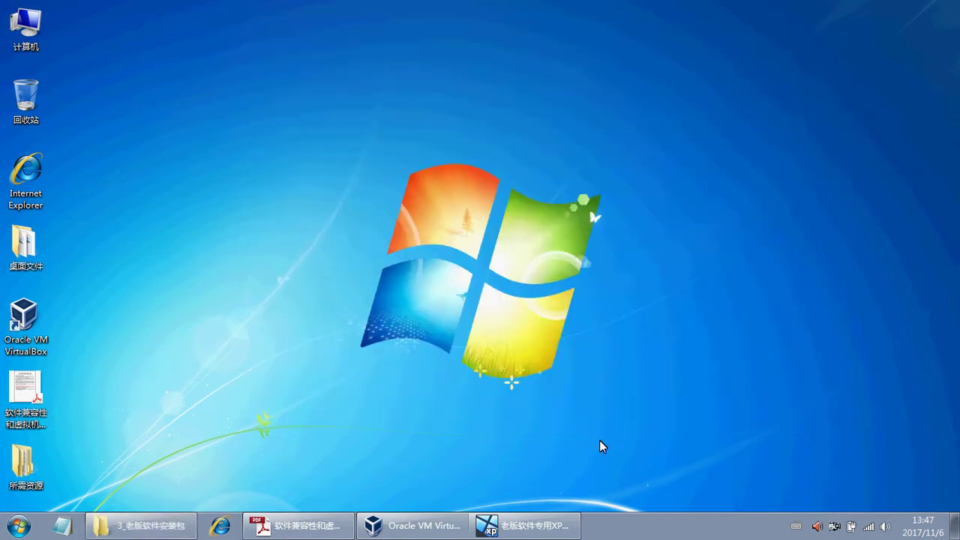
- Close the C:\ window in the XP virtual machine and switch to the PDF guide in Acrobat
click(538, 528)
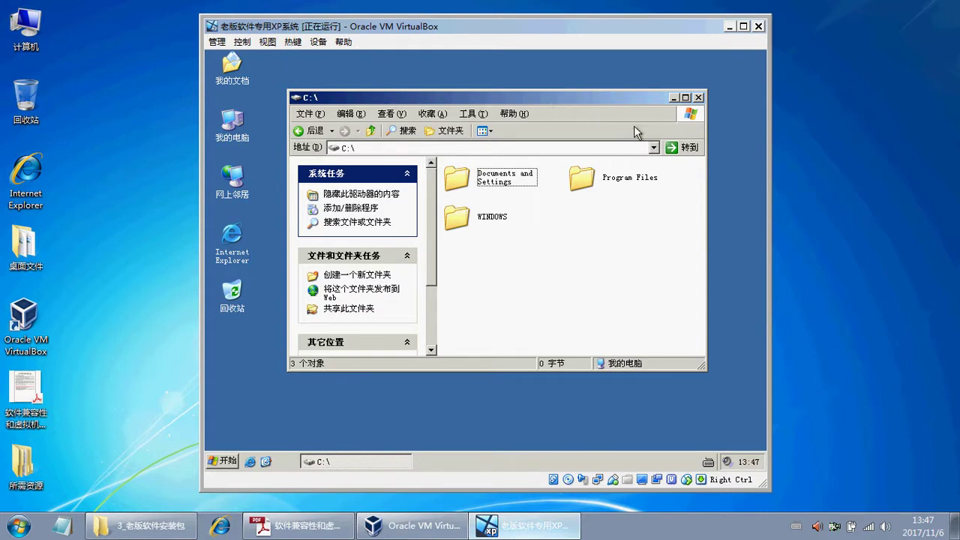
click(697, 98)
click(325, 523)
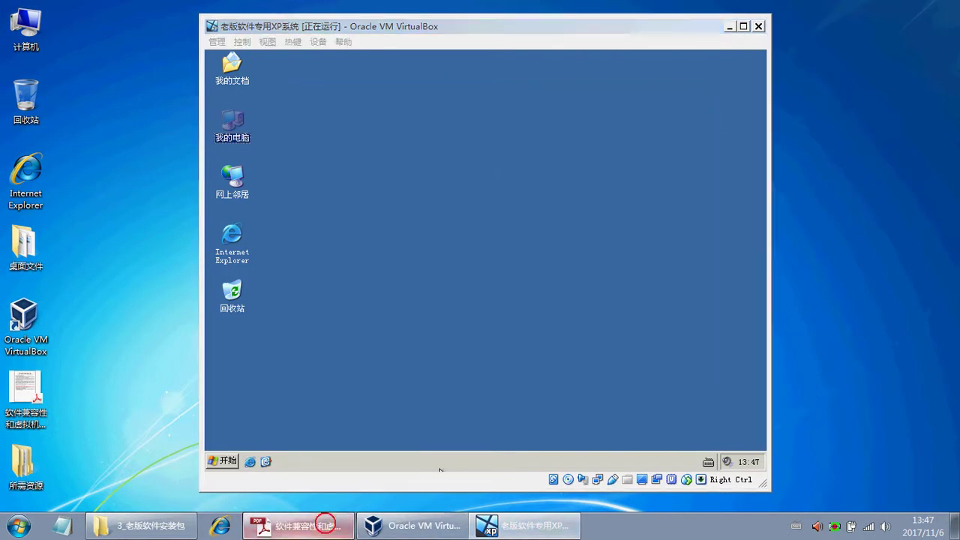
- Read section 2.7 of the PDF guide on installing the VirtualBox Guest Additions through 菜单→设备→安装增强功能
scroll(525, 345, down, 15)
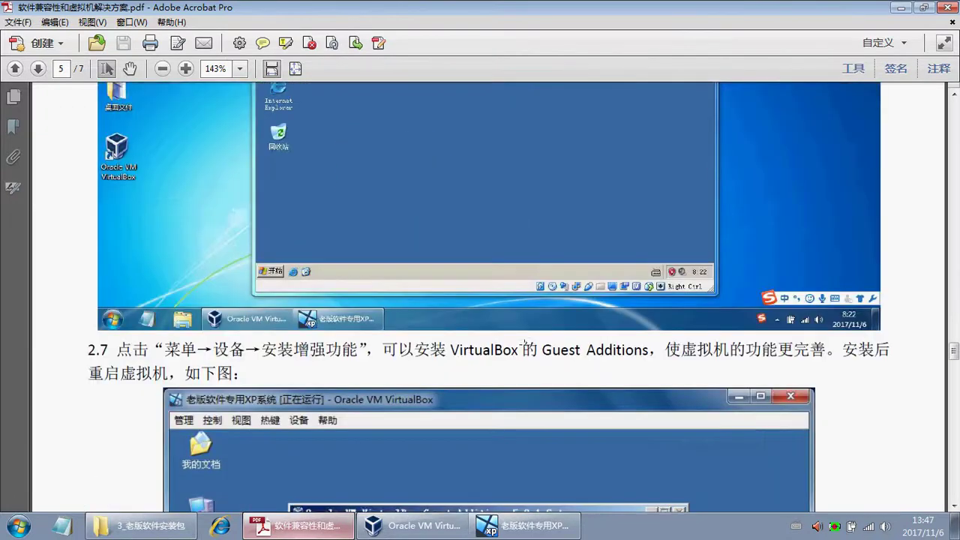
scroll(789, 276, down, 8)
scroll(790, 444, up, 5)
drag(276, 216, 649, 216)
scroll(299, 217, down, 5)
scroll(273, 248, up, 3)
scroll(274, 248, down, 2)
scroll(790, 310, up, 2)
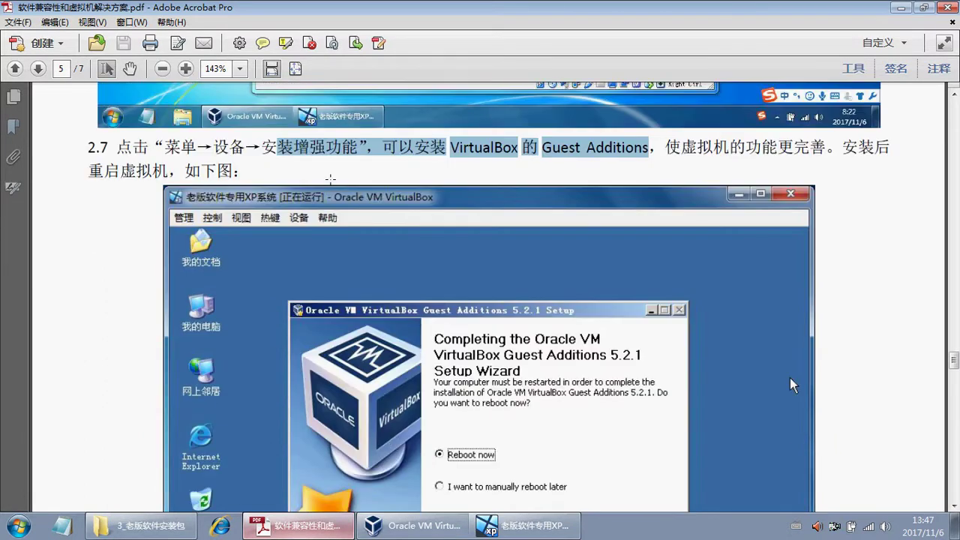
drag(268, 146, 310, 147)
click(337, 143)
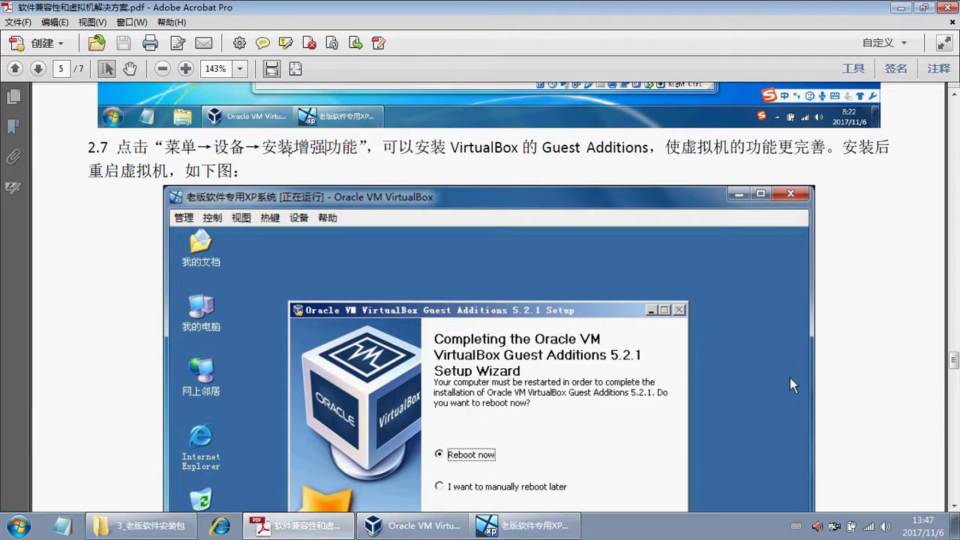
drag(165, 147, 365, 140)
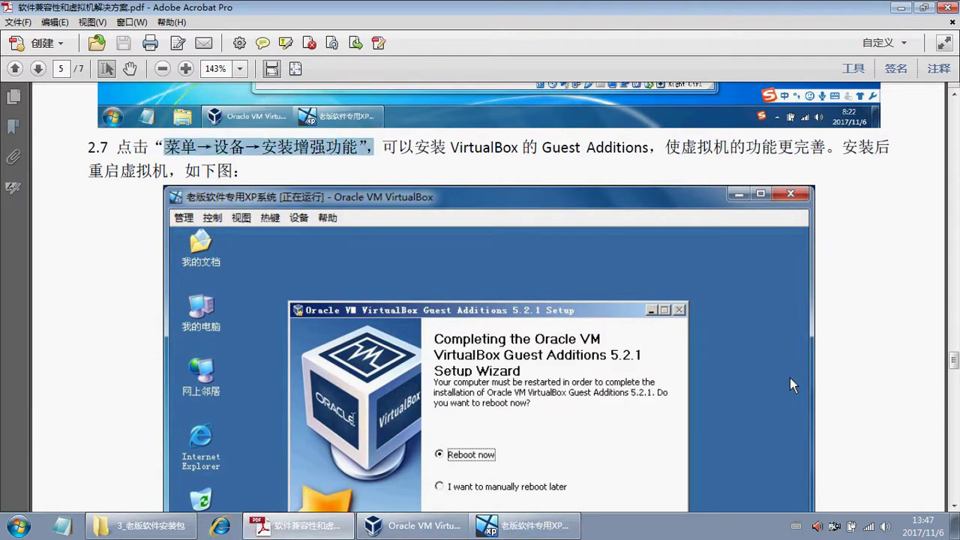
- Switch to the XP virtual machine and look up its 安装增强功能 option without running it
click(327, 528)
click(523, 531)
click(318, 43)
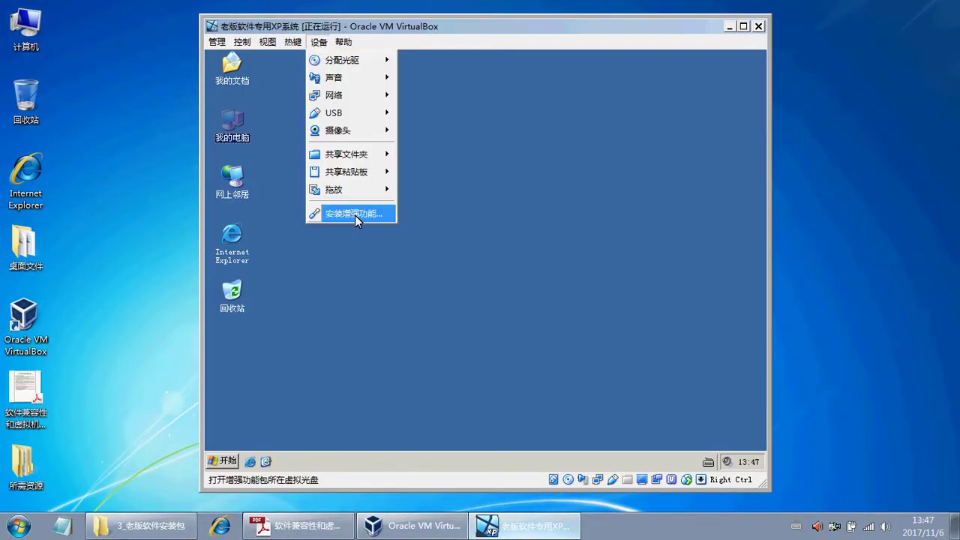
click(476, 118)
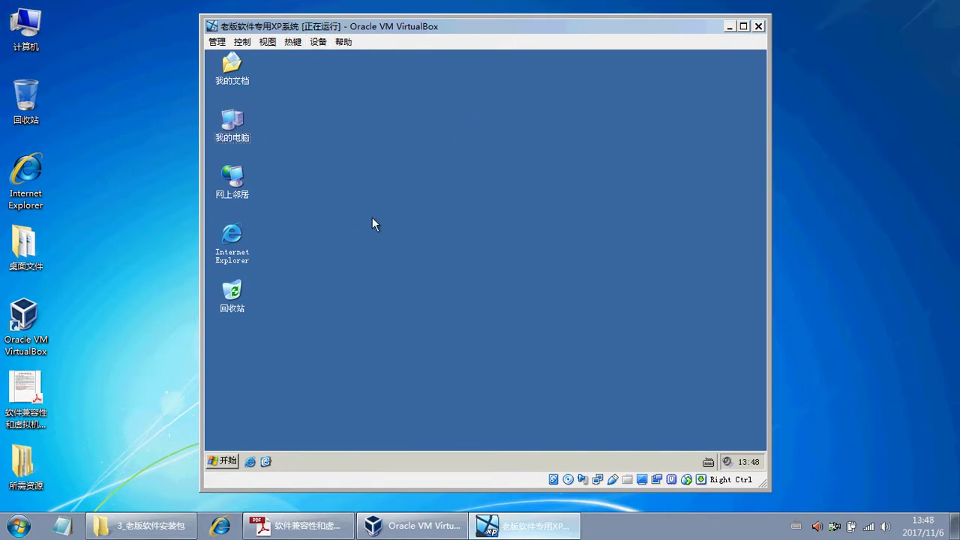
- Return to the PDF guide and read in Step 3.1 the four ways of importing installers into the virtual XP system
click(321, 525)
scroll(487, 300, down, 10)
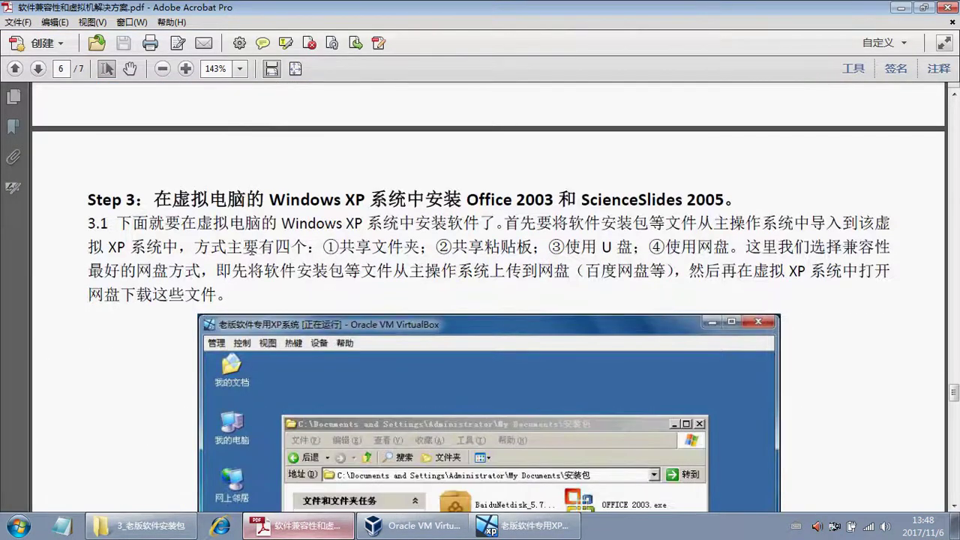
scroll(430, 353, down, 2)
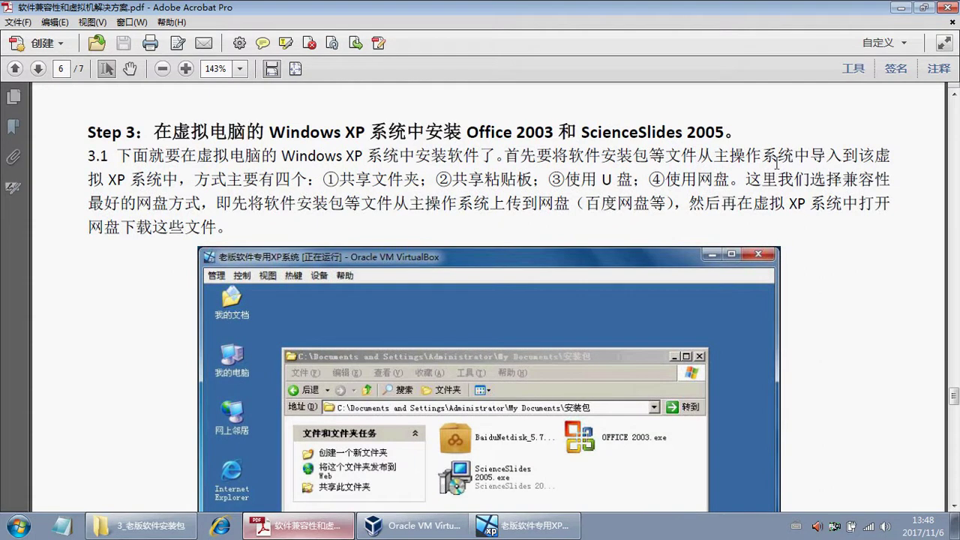
drag(697, 156, 174, 180)
drag(324, 180, 735, 178)
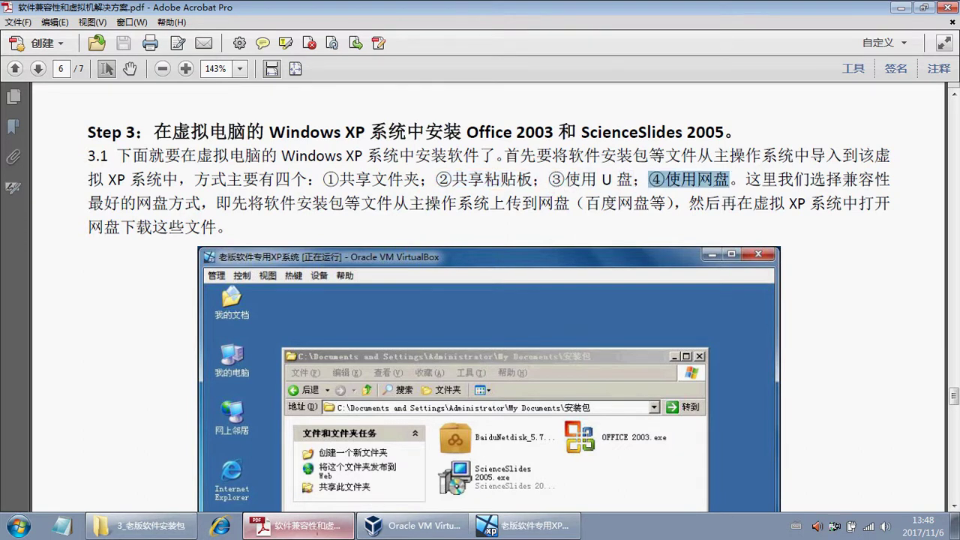
- Examine the XP virtual machine's device options for shared folders, shared clipboard, drag and drop, and USB
click(322, 532)
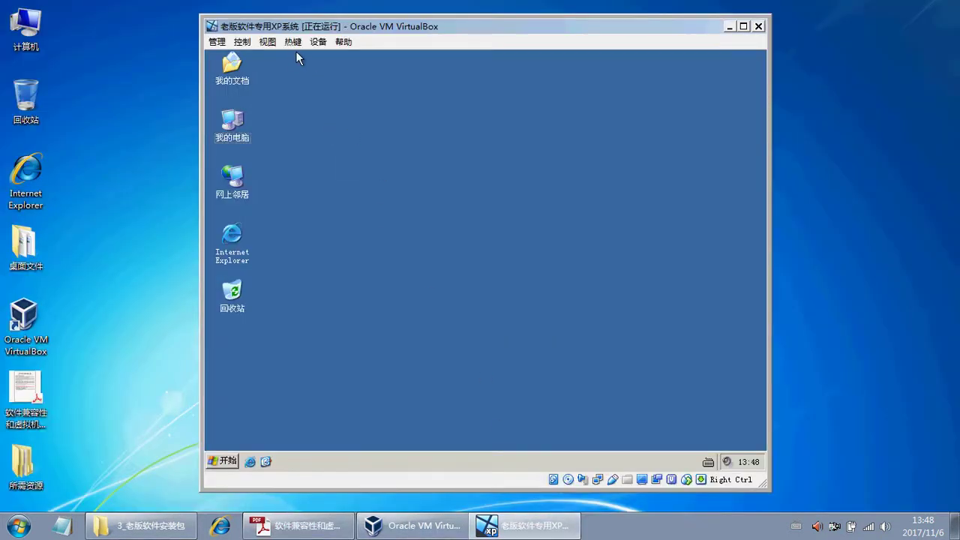
click(322, 47)
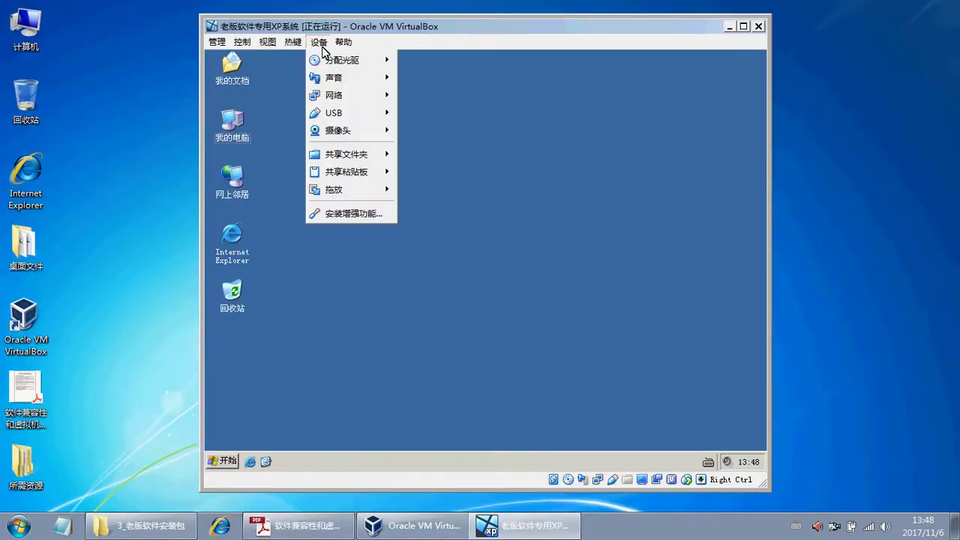
mouse_move(348, 155)
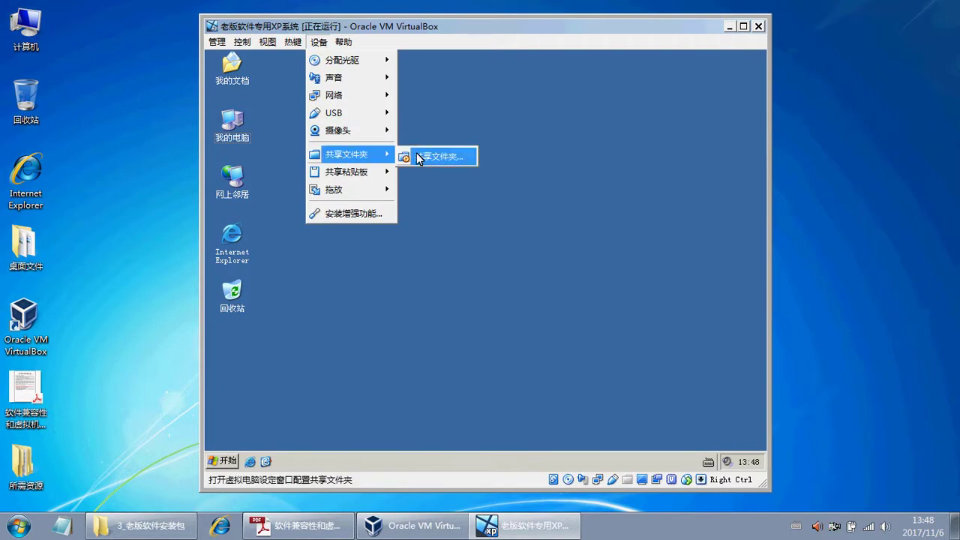
mouse_move(360, 172)
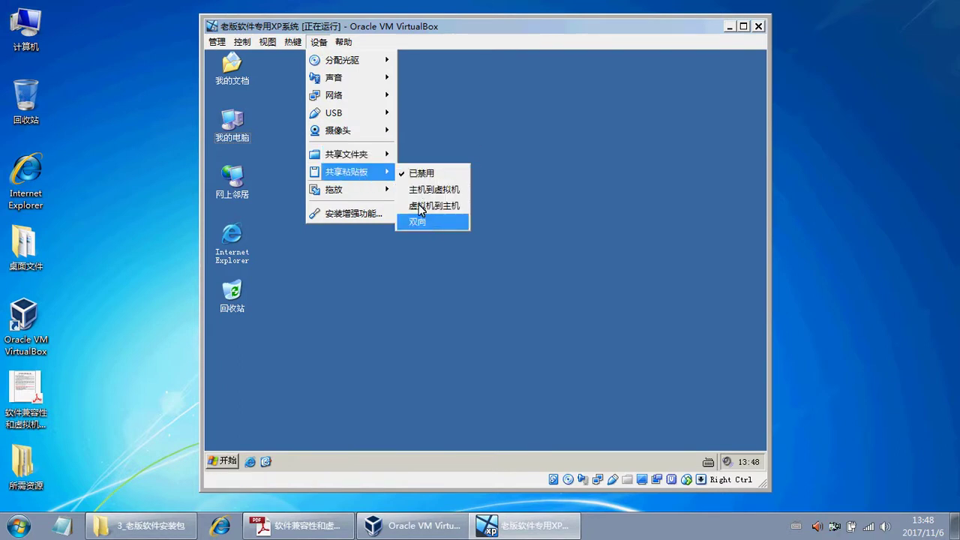
mouse_move(367, 194)
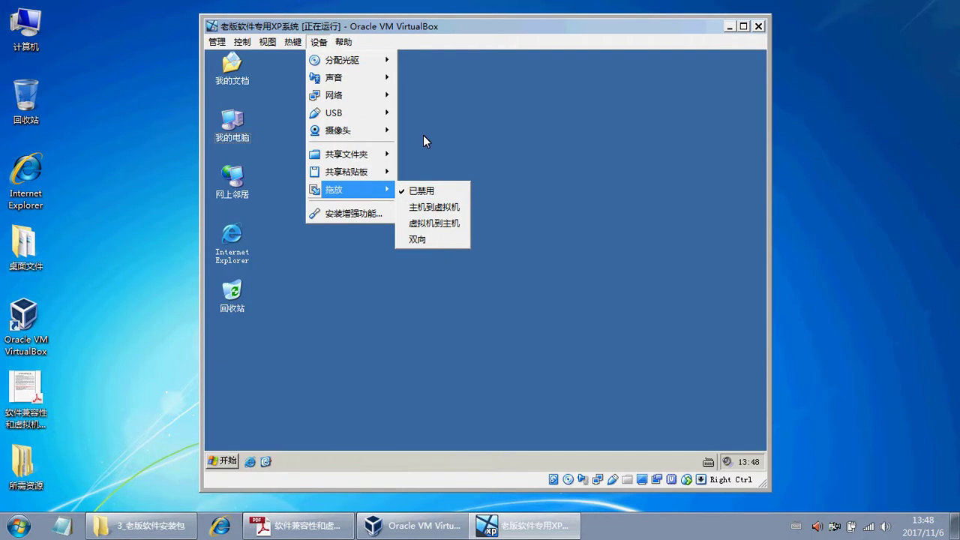
mouse_move(384, 114)
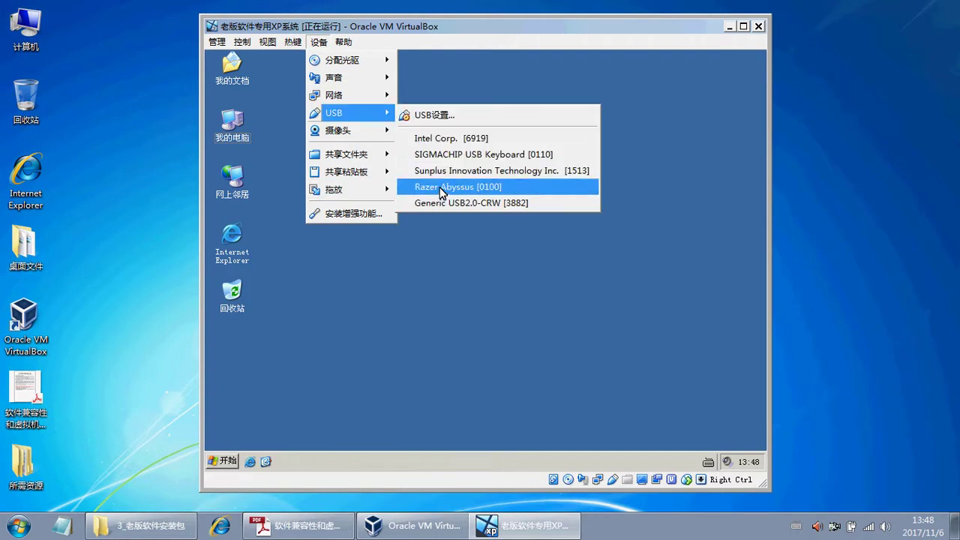
click(462, 85)
click(313, 48)
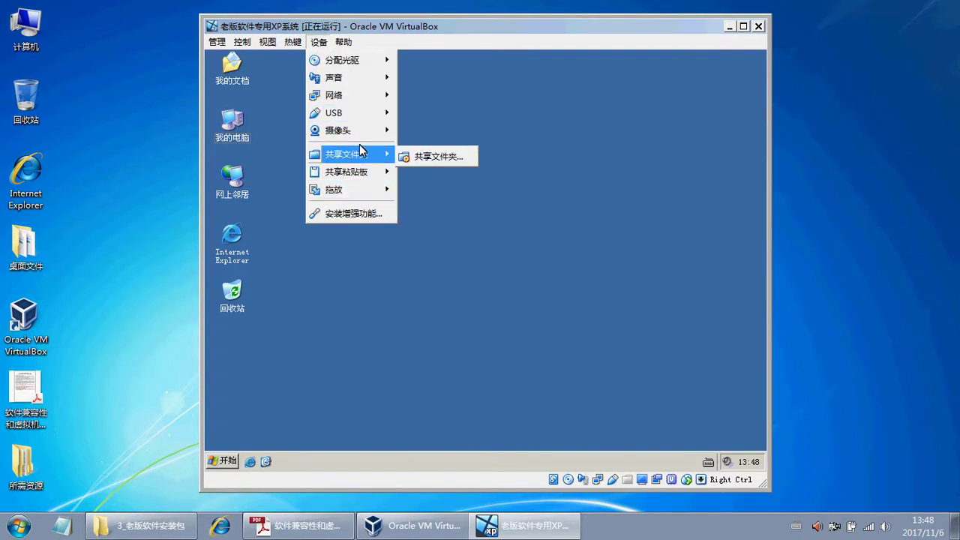
mouse_move(363, 117)
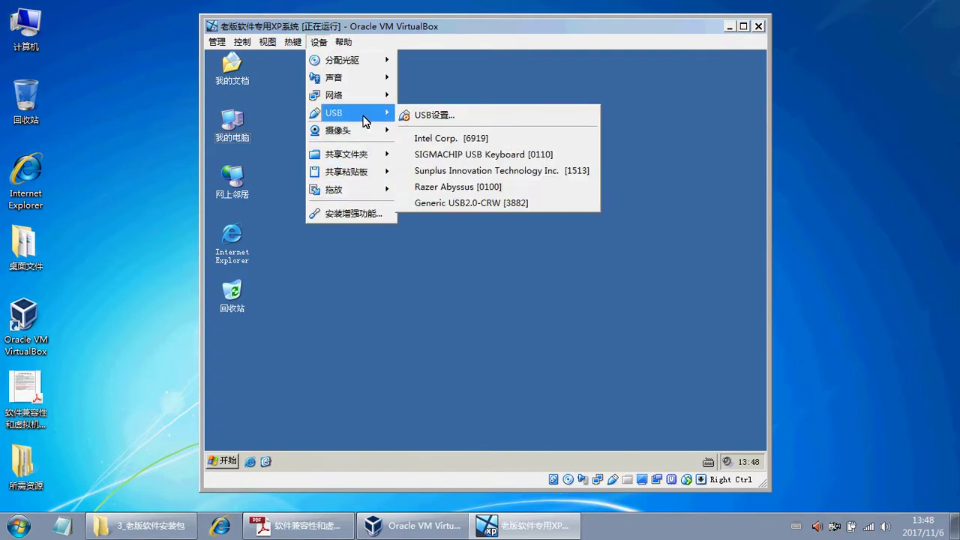
click(307, 264)
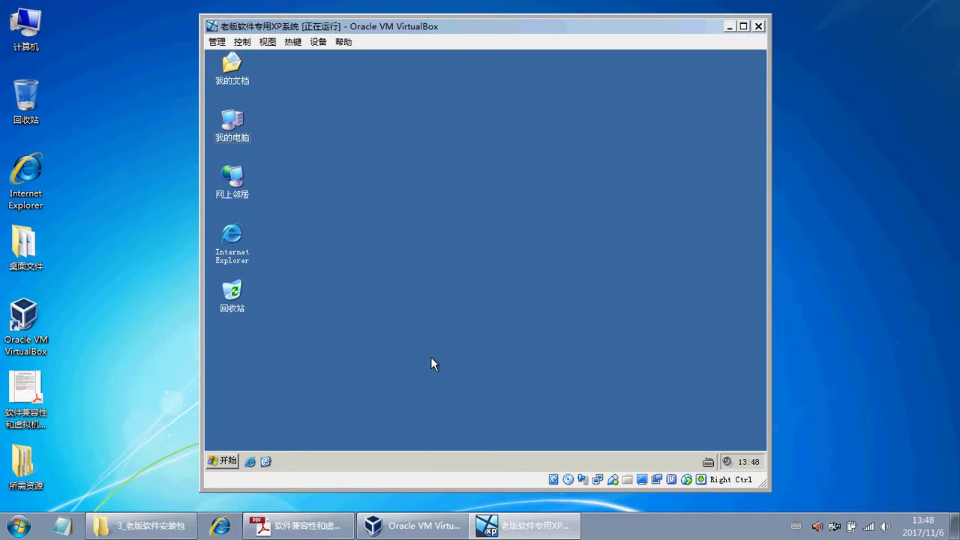
- Go back to Step 3.1 of the PDF guide and read why and how to transfer the installers by cloud drive
click(323, 527)
drag(322, 180, 653, 183)
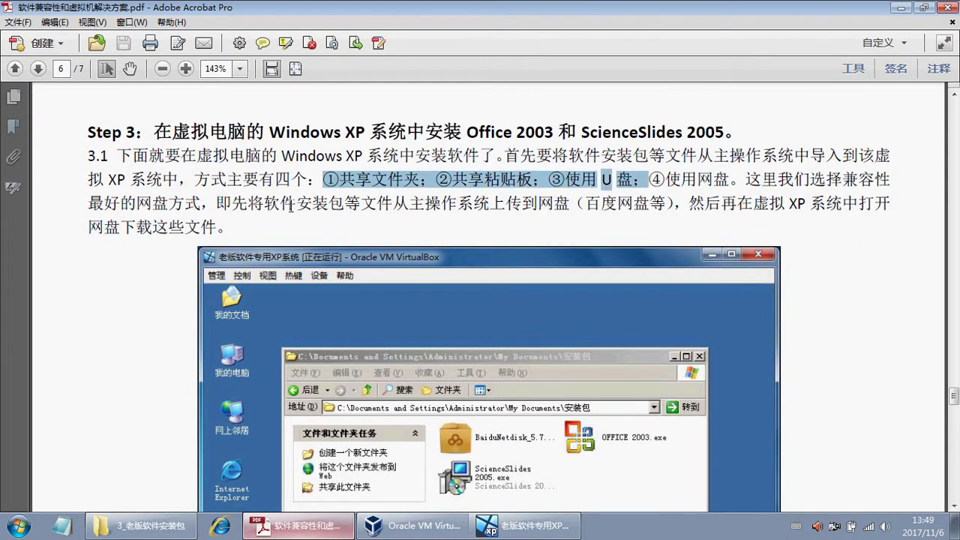
click(682, 191)
drag(650, 182, 748, 184)
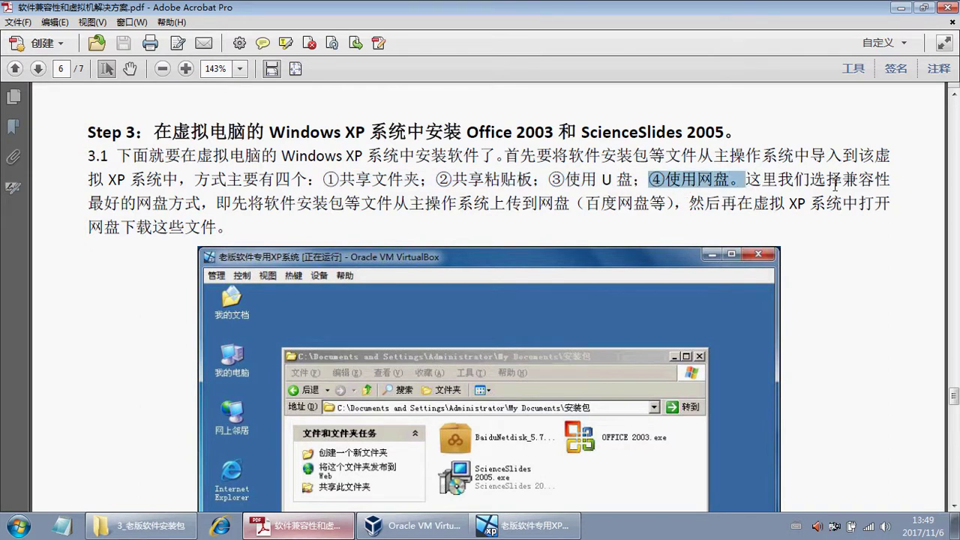
drag(842, 180, 185, 204)
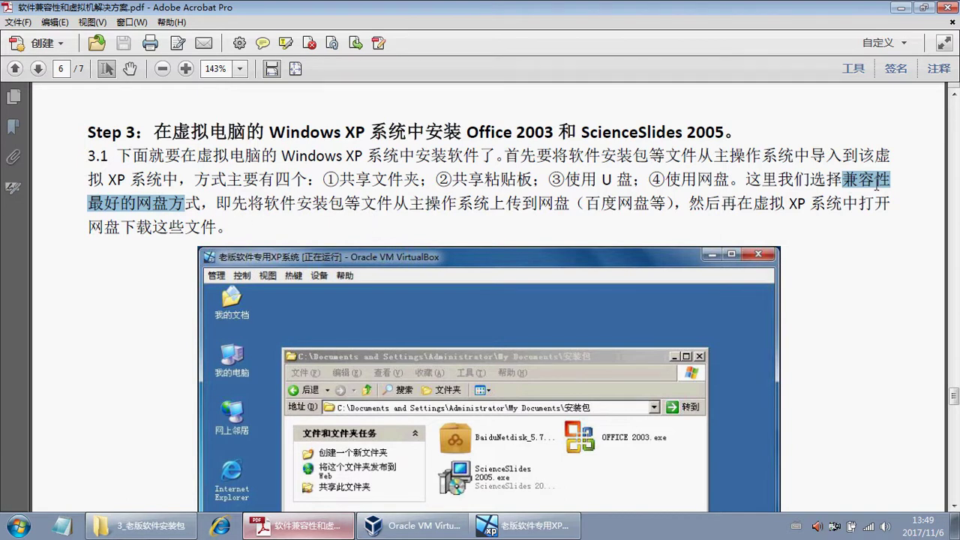
drag(264, 204, 679, 204)
drag(753, 210, 900, 204)
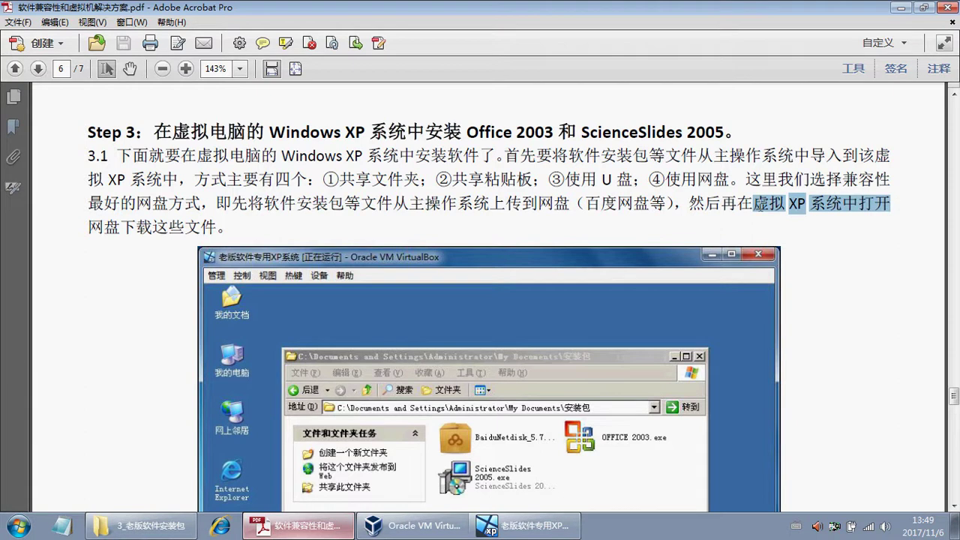
drag(228, 227, 162, 187)
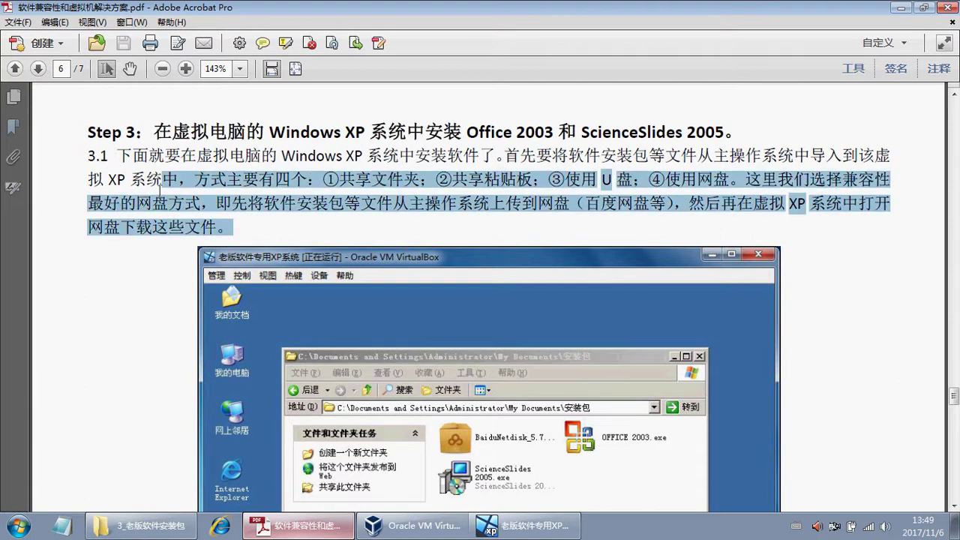
click(180, 204)
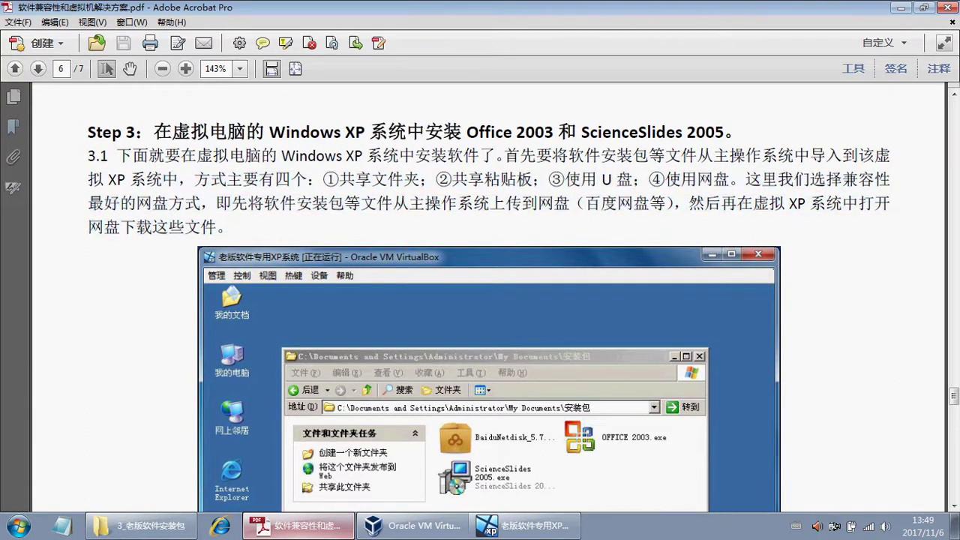
- Show the host computer's desktop and bring up the 3_老版软件安装包 folder window
click(954, 525)
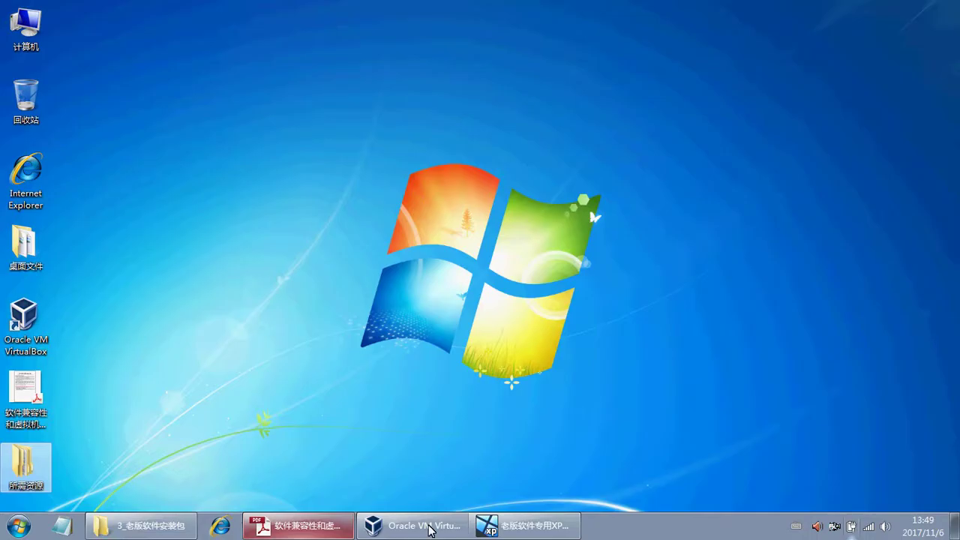
click(146, 525)
drag(568, 51, 377, 63)
right_click(319, 26)
click(358, 64)
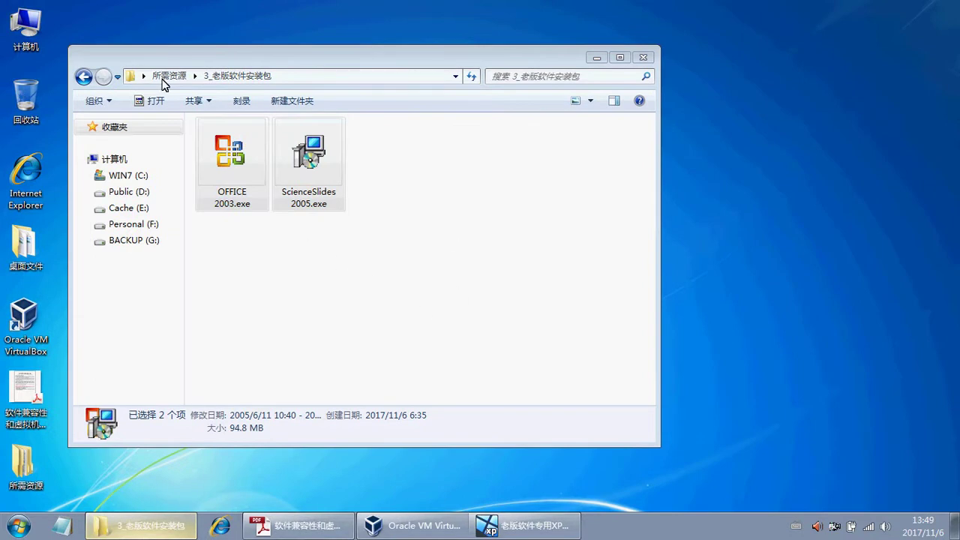
- Start Baidu Netdisk (百度网盘) on the host and create a folder named 系统间中转 in 我的网盘
click(18, 526)
click(57, 420)
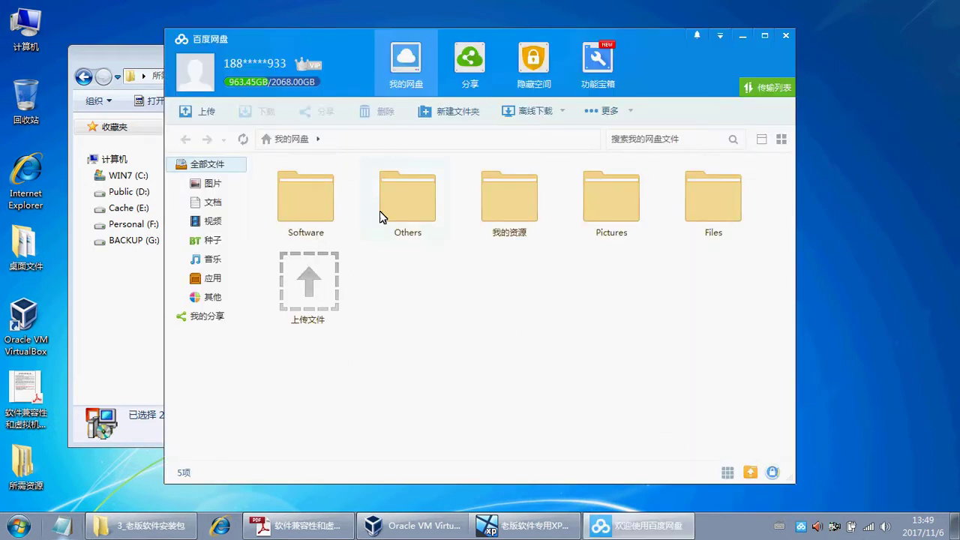
right_click(416, 305)
click(473, 327)
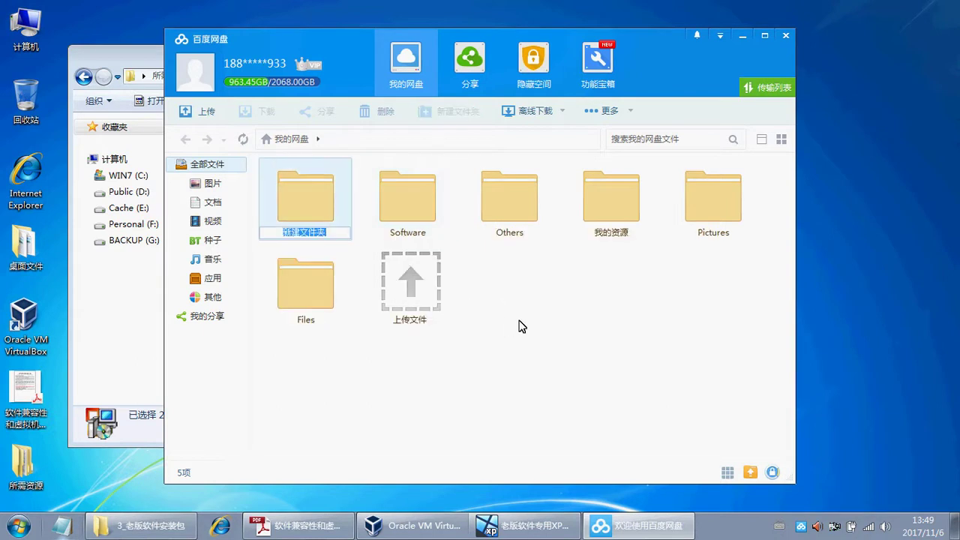
text(zho)
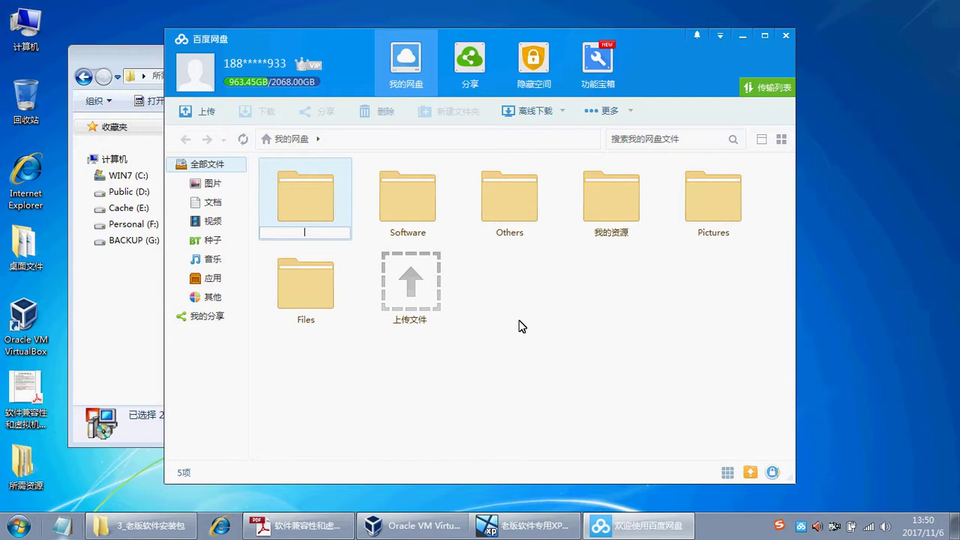
text(ngzhuan)
key(space)
text(xitong)
key(space)
text(jian)
key(space)
key(Return)
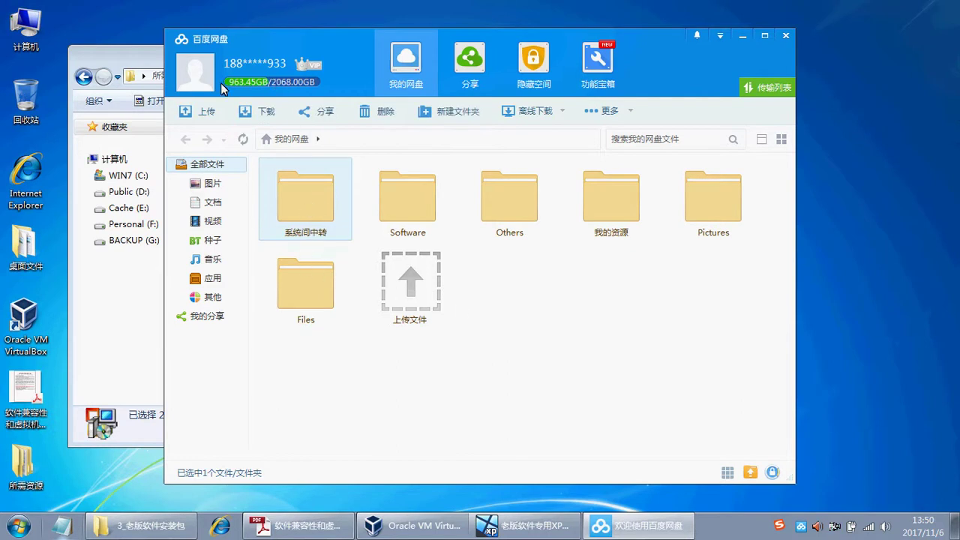
- Upload OFFICE 2003.exe and ScienceSlides 2005.exe from the host folder into 系统间中转, and open the transfer list
double_click(300, 204)
drag(624, 45, 653, 45)
click(150, 60)
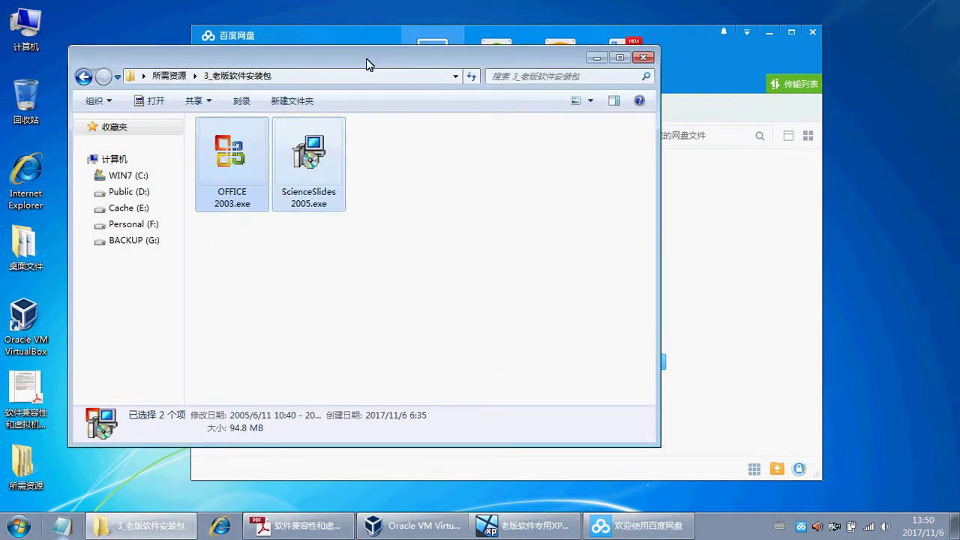
drag(369, 59, 365, 60)
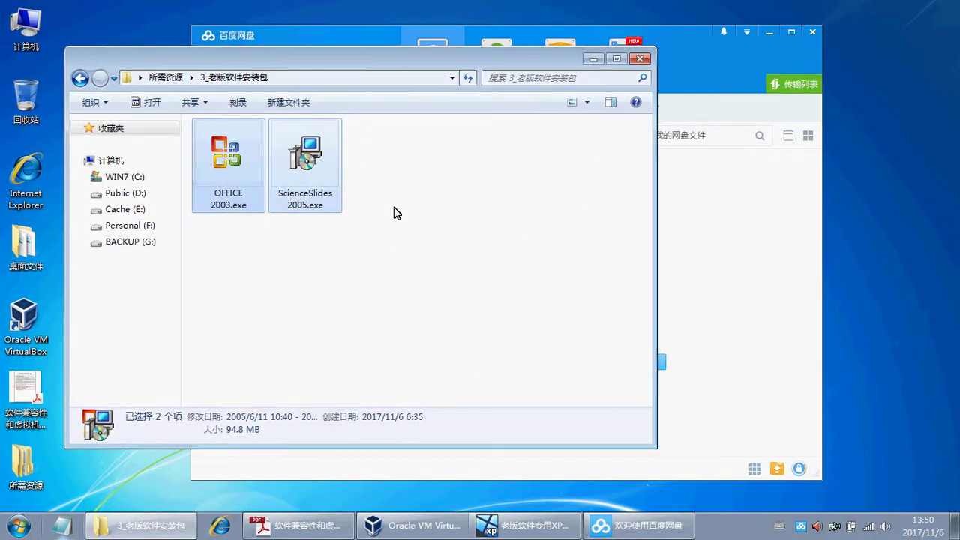
drag(405, 259, 742, 262)
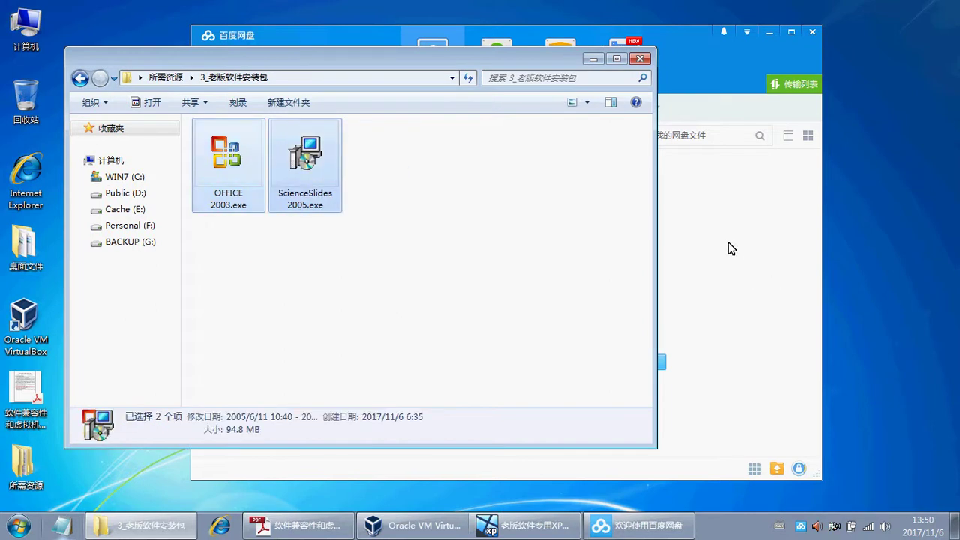
click(677, 37)
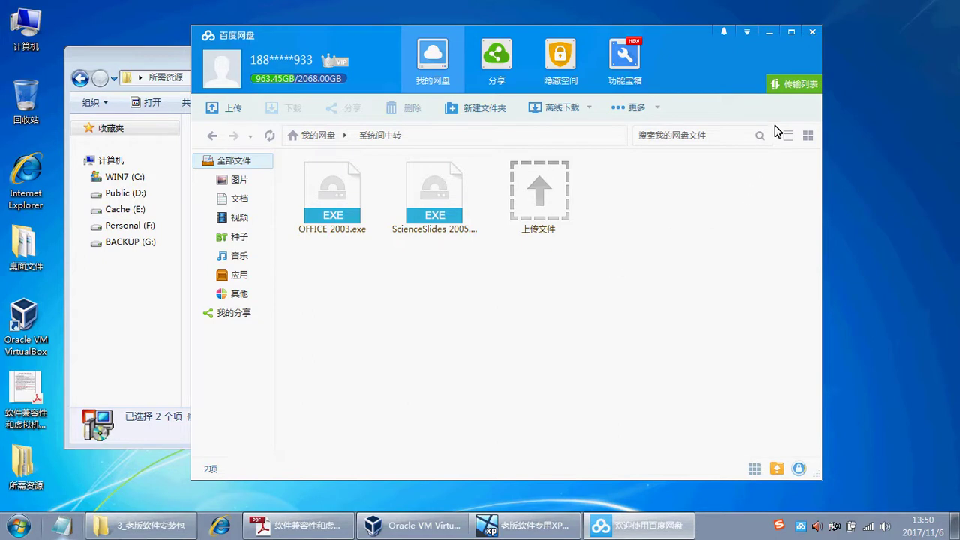
click(795, 85)
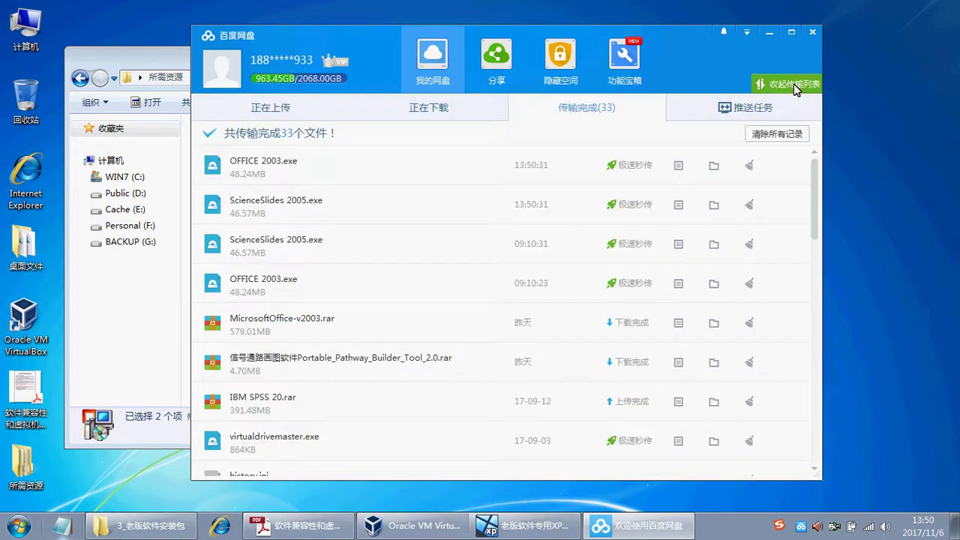
- Hide the transfer list, minimize the Baidu Netdisk and folder windows on the host, and bring up the 老版软件专用XP系统 virtual machine
click(794, 84)
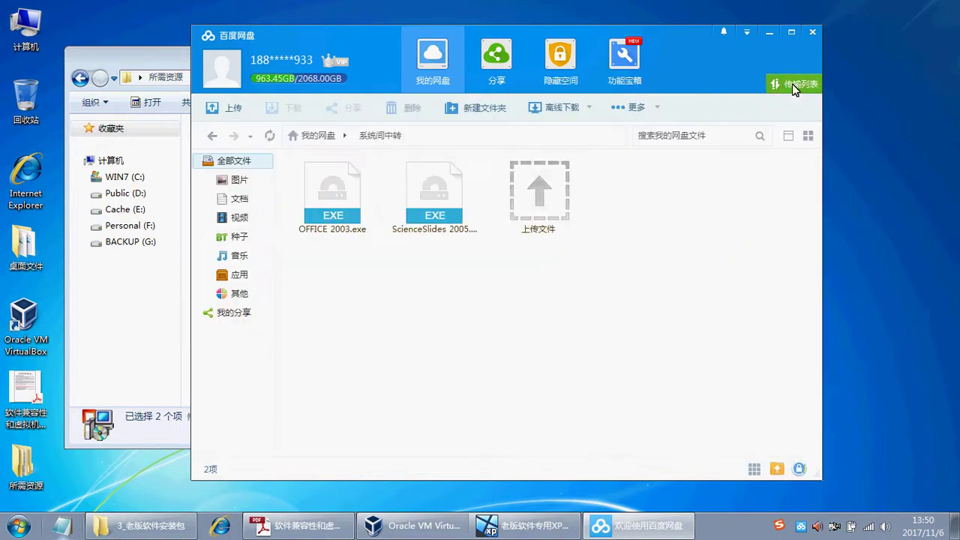
click(773, 34)
click(593, 61)
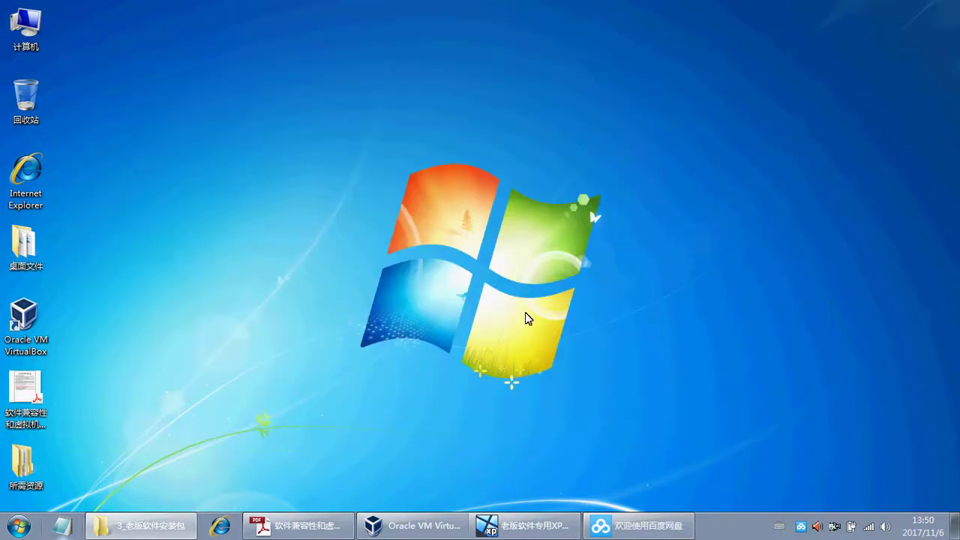
click(538, 529)
right_click(352, 193)
click(377, 215)
click(250, 462)
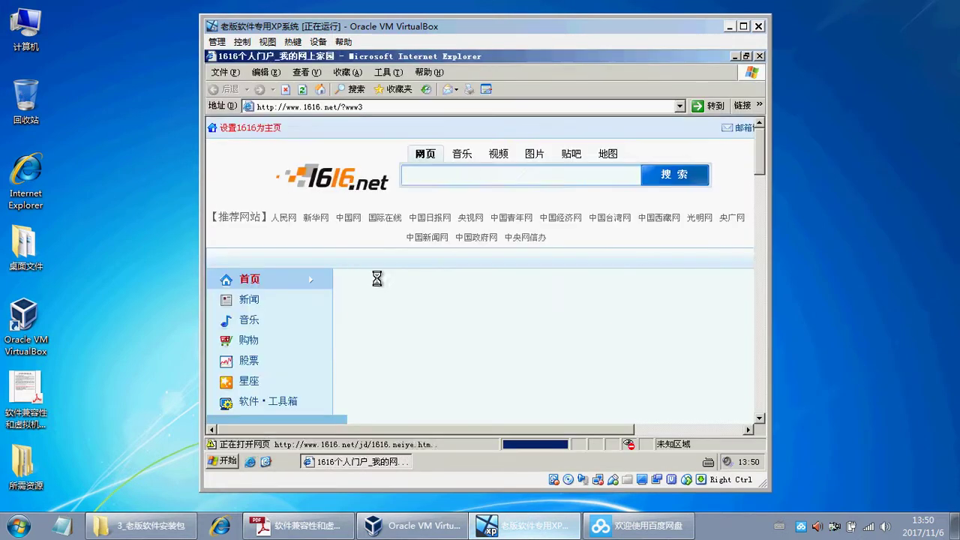
click(582, 300)
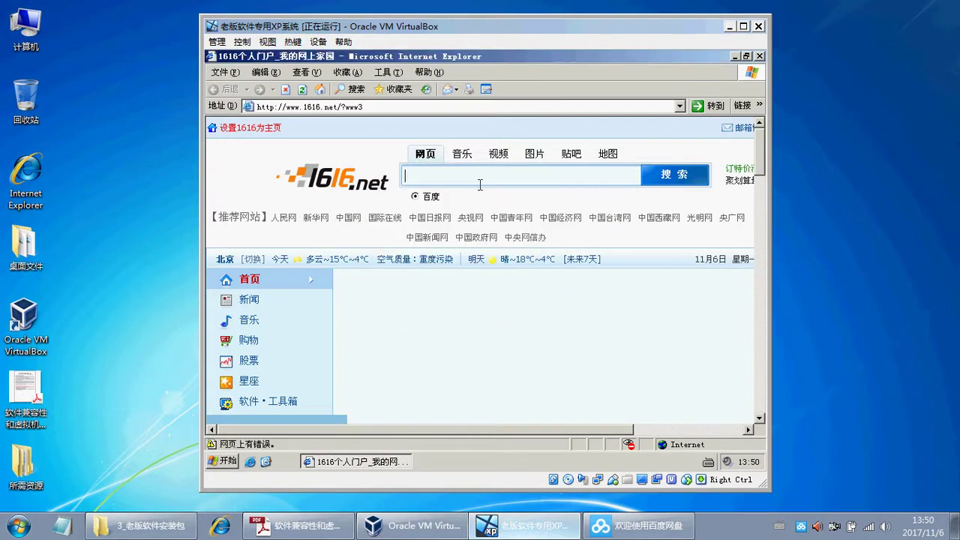
click(308, 107)
drag(313, 107, 444, 106)
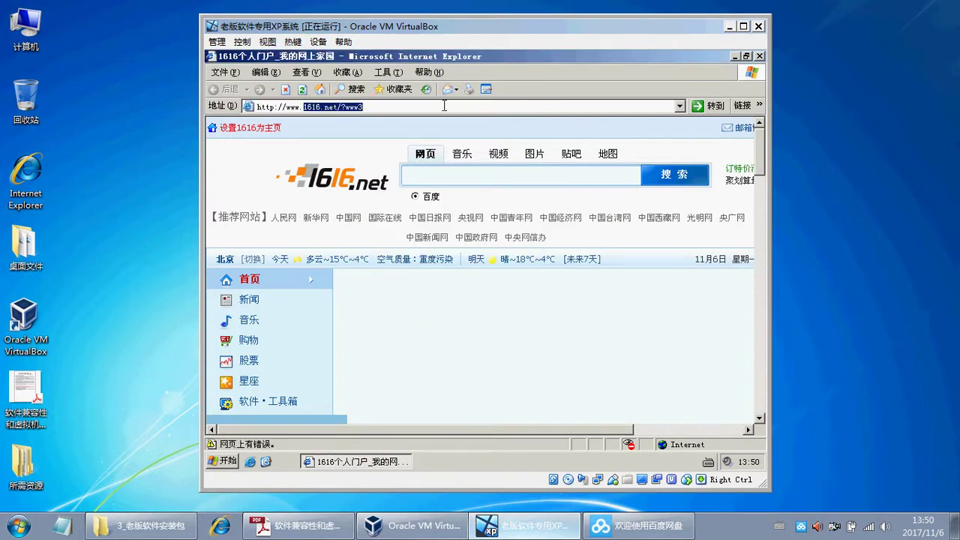
text(baidu.com)
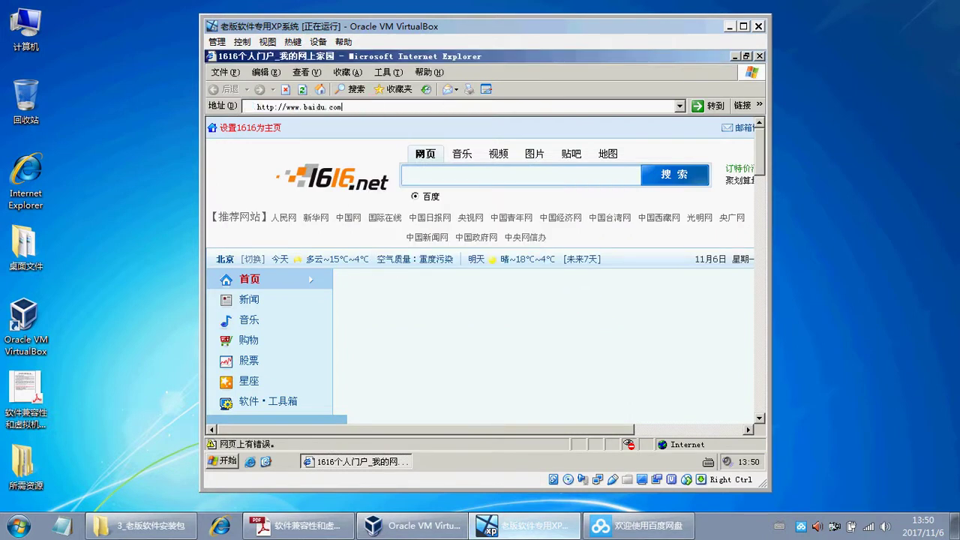
key(Return)
- Search Baidu for "baiduwang" to reach pan.baidu.com, allow the page's insecure content and maximize its window
click(414, 294)
text(baidu)
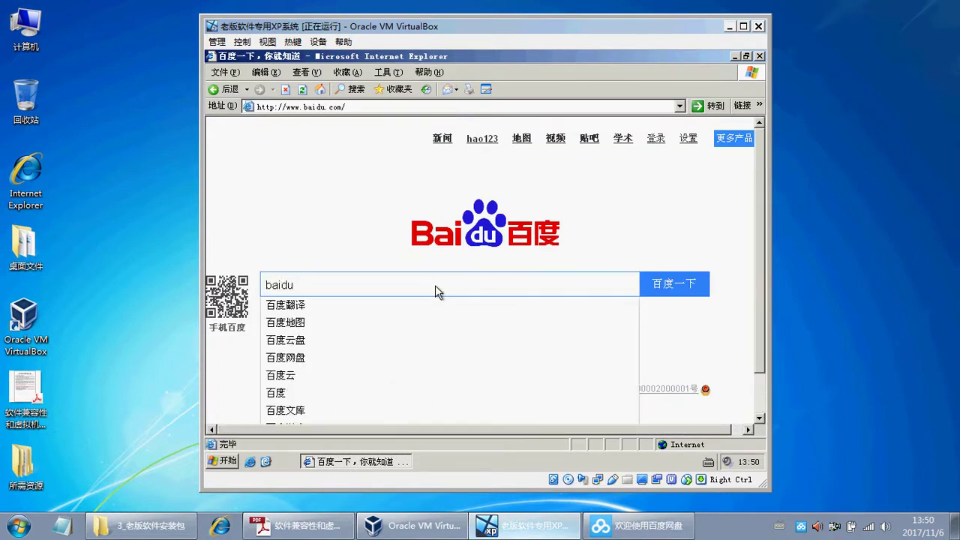
text(wang)
key(Down)
key(Return)
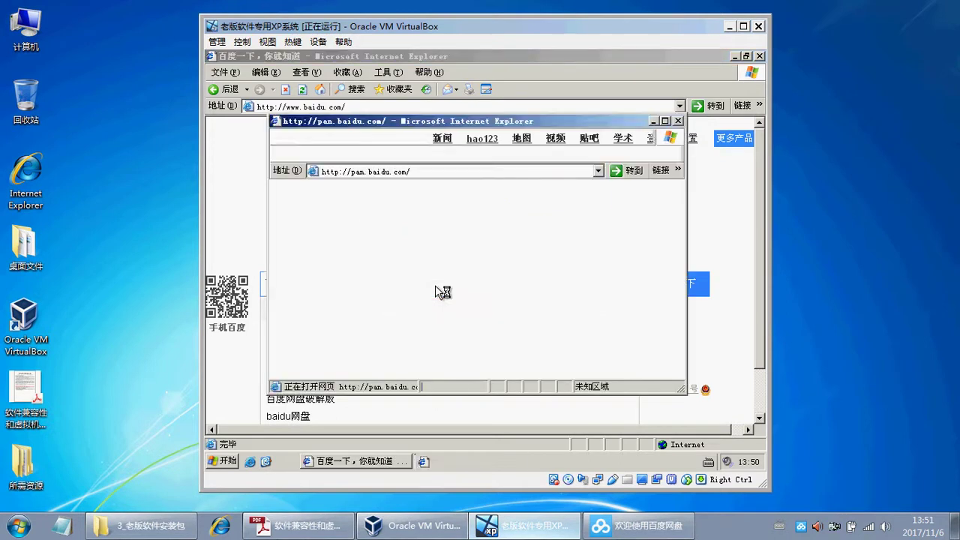
click(535, 292)
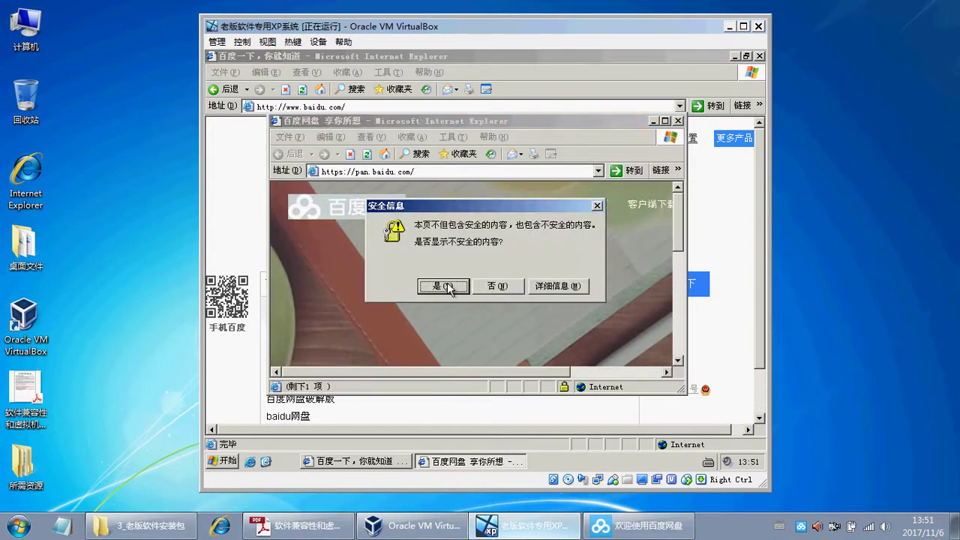
click(445, 286)
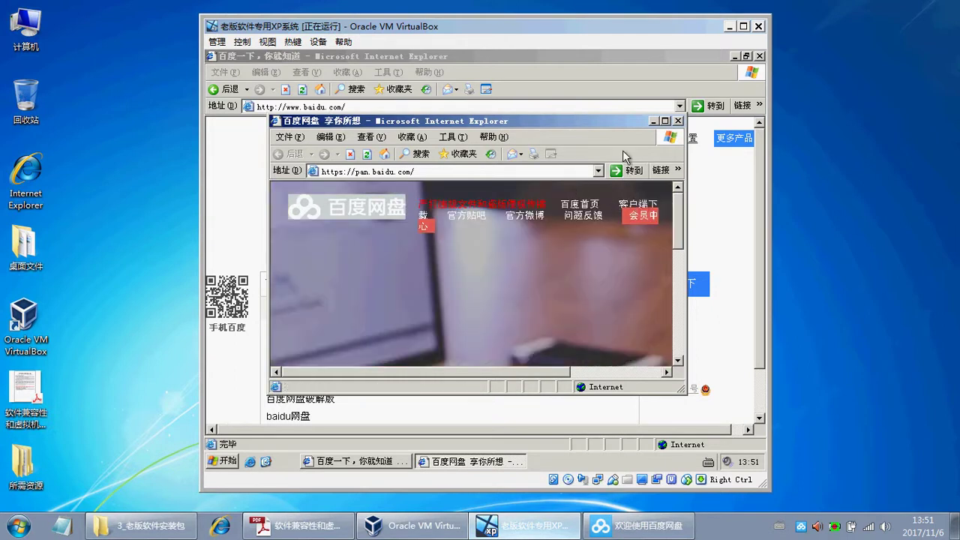
click(664, 120)
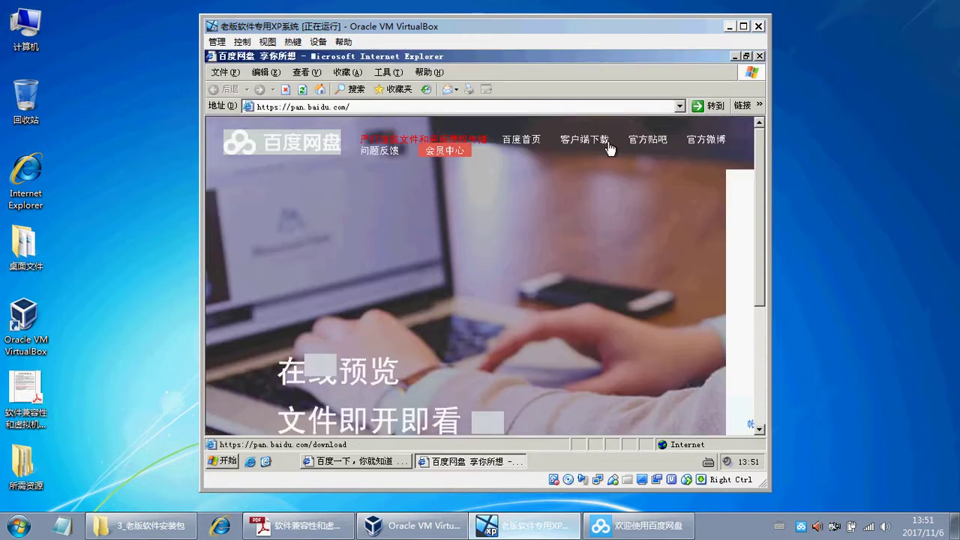
- Open the 百度网盘 client download page and save the PC version, BaiduNetdisk_5.7.1.exe, to the virtual machine's desktop
click(574, 141)
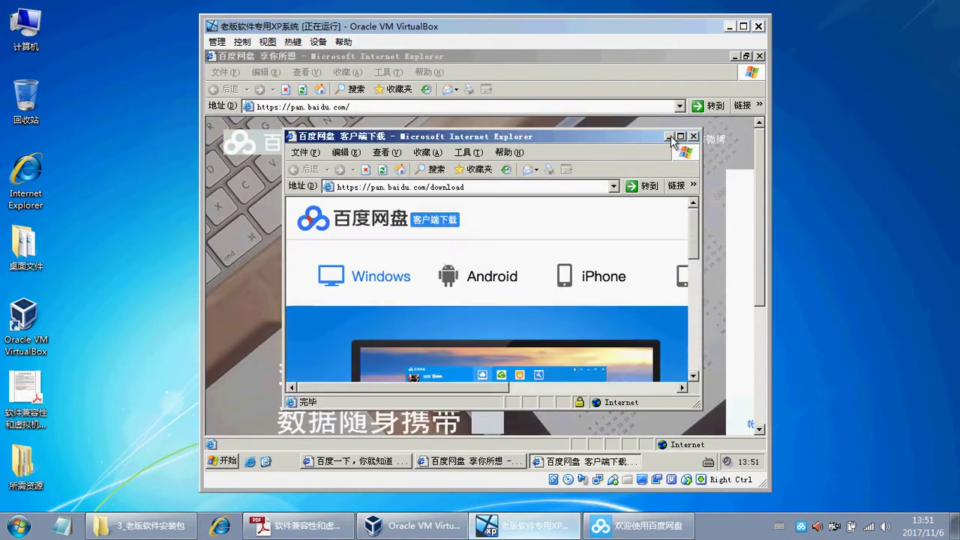
click(681, 136)
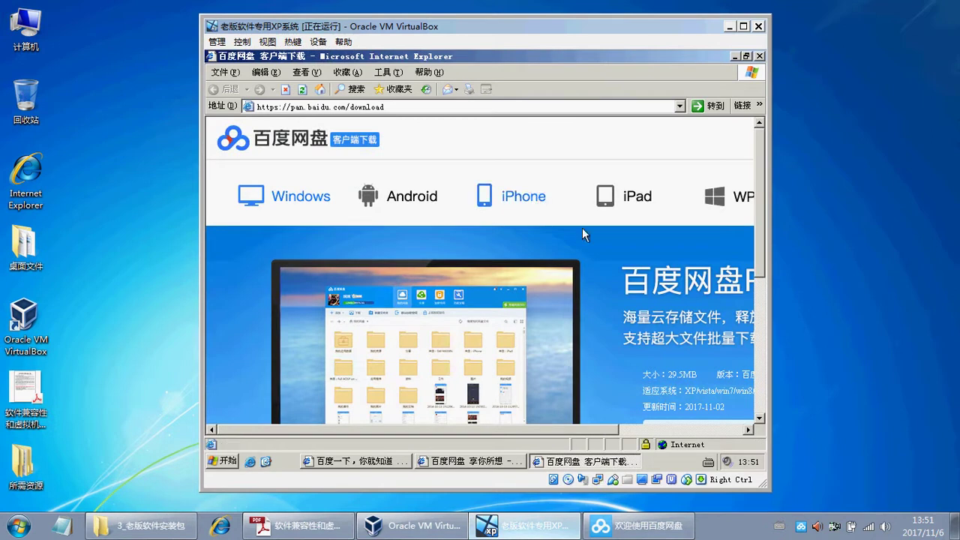
scroll(642, 291, down, 2)
click(686, 350)
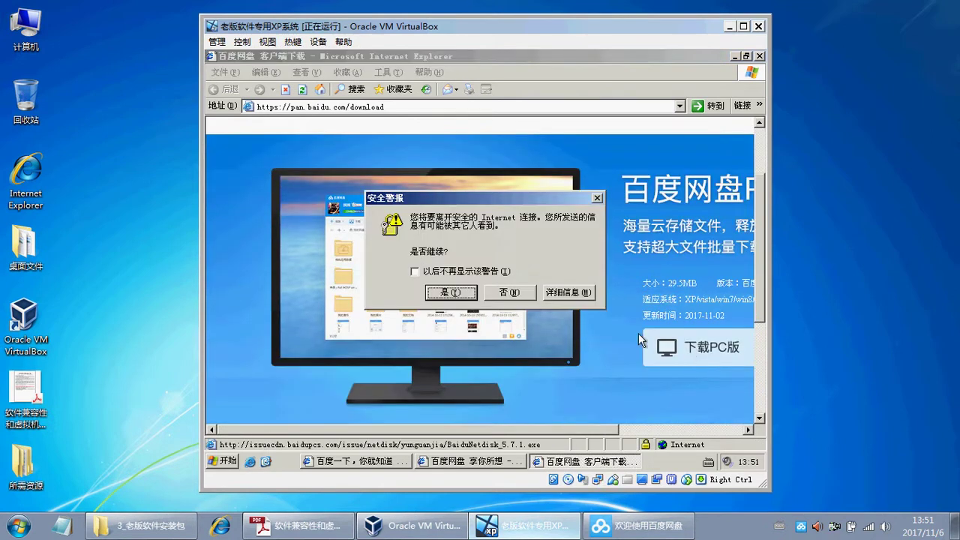
click(473, 298)
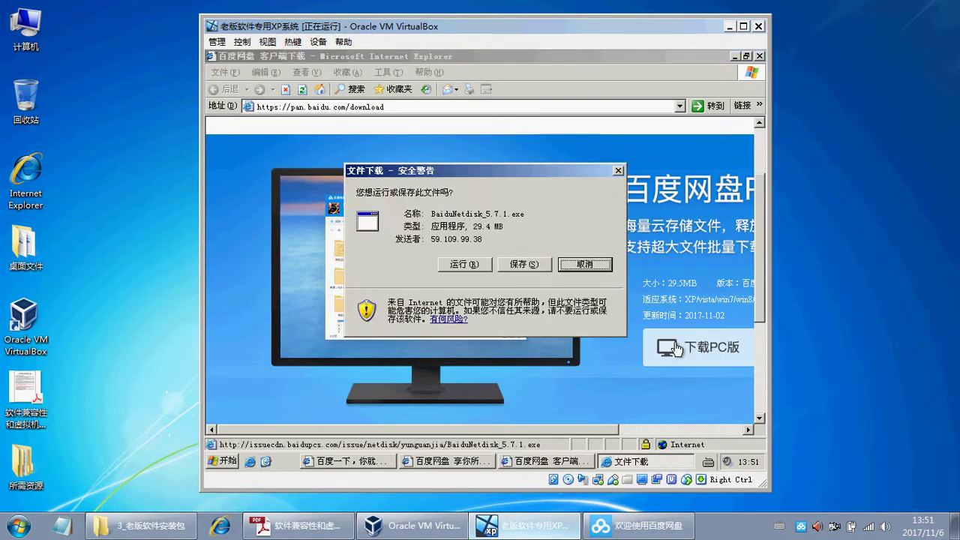
click(527, 265)
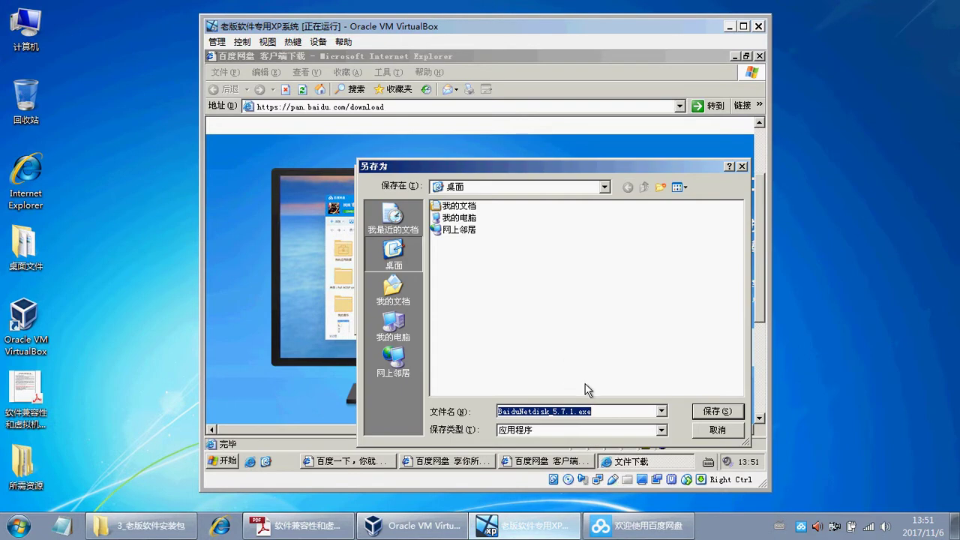
click(716, 411)
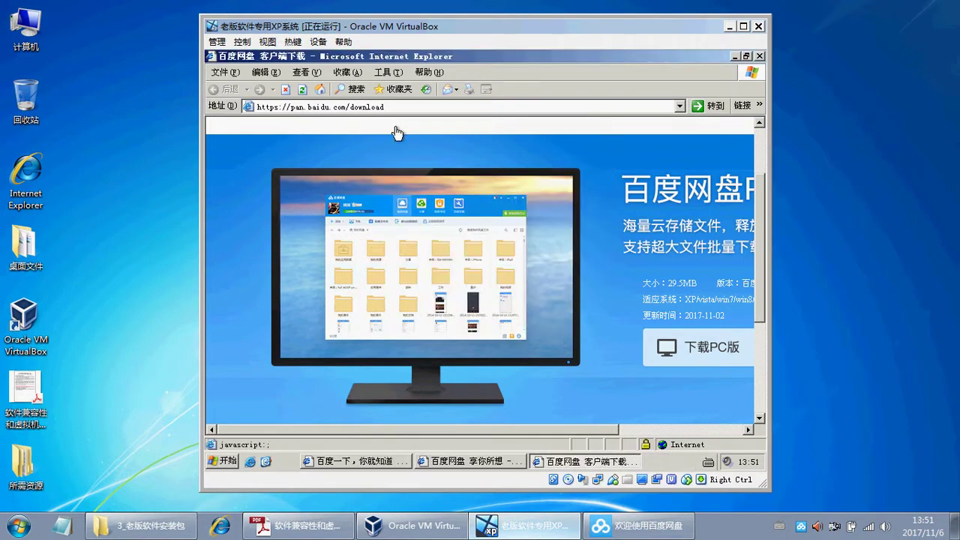
- Close the browser windows and install Baidu Netdisk 5.7.1 from the desktop installer into C:\Program Files\baidu\BaiduNetdisk
click(760, 57)
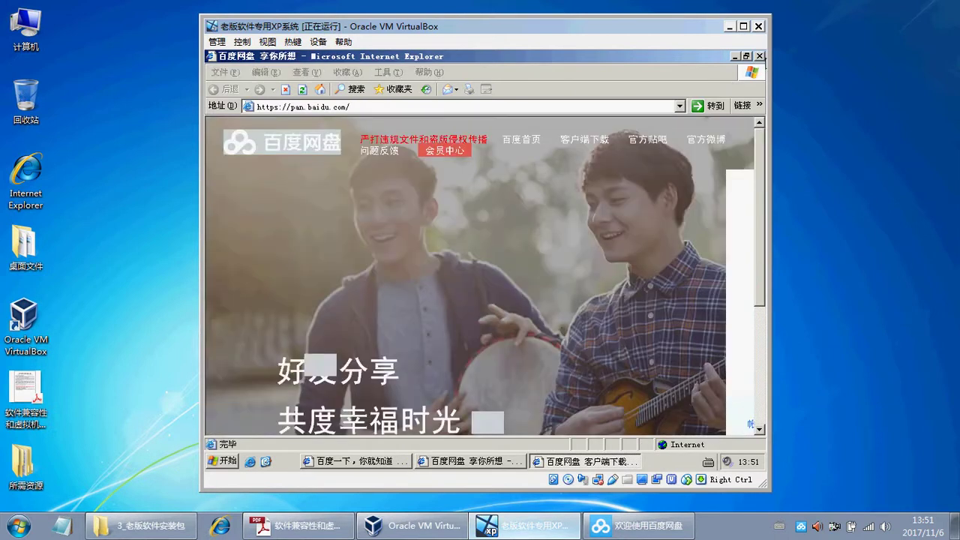
click(760, 57)
click(760, 57)
double_click(233, 348)
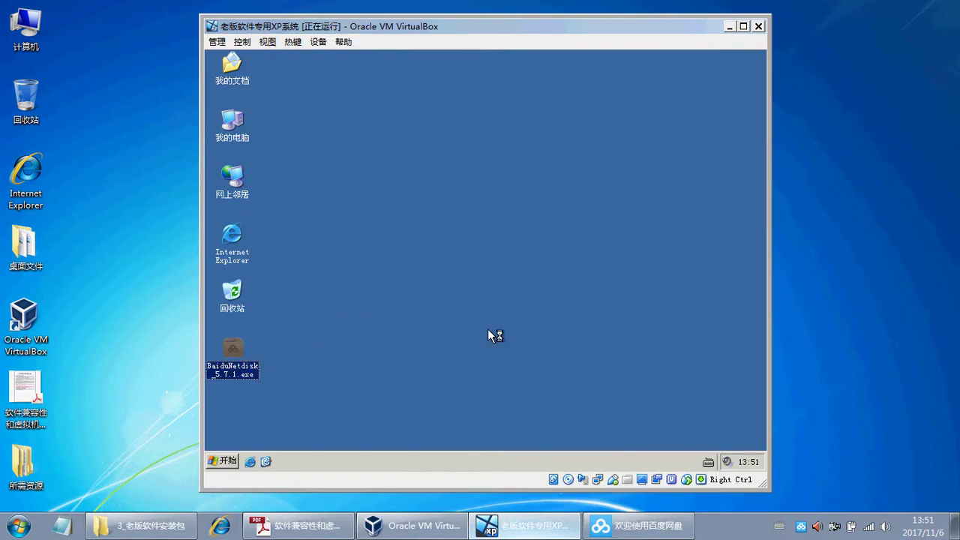
click(534, 267)
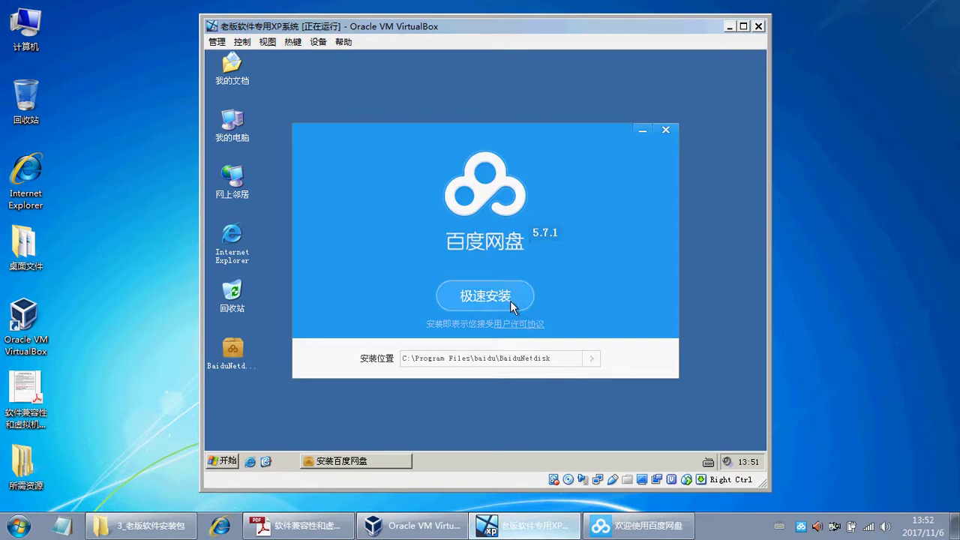
click(510, 301)
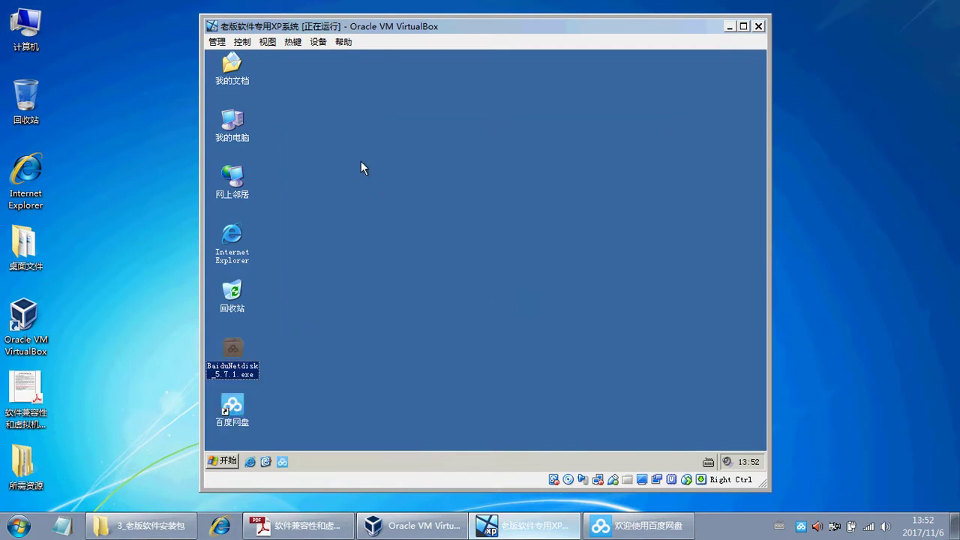
- Refresh the virtual machine's desktop and sign in to Baidu Netdisk there with the account number and password
right_click(287, 99)
click(319, 115)
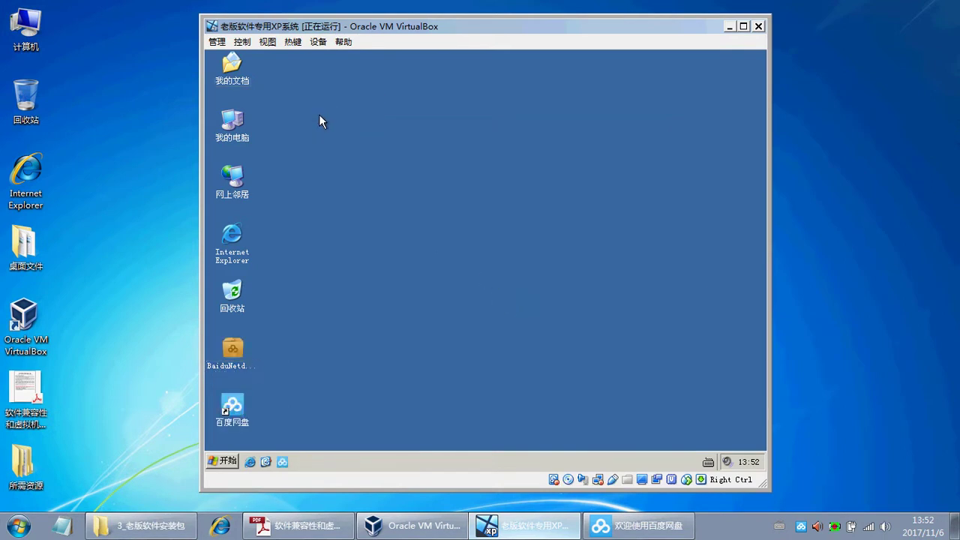
click(522, 302)
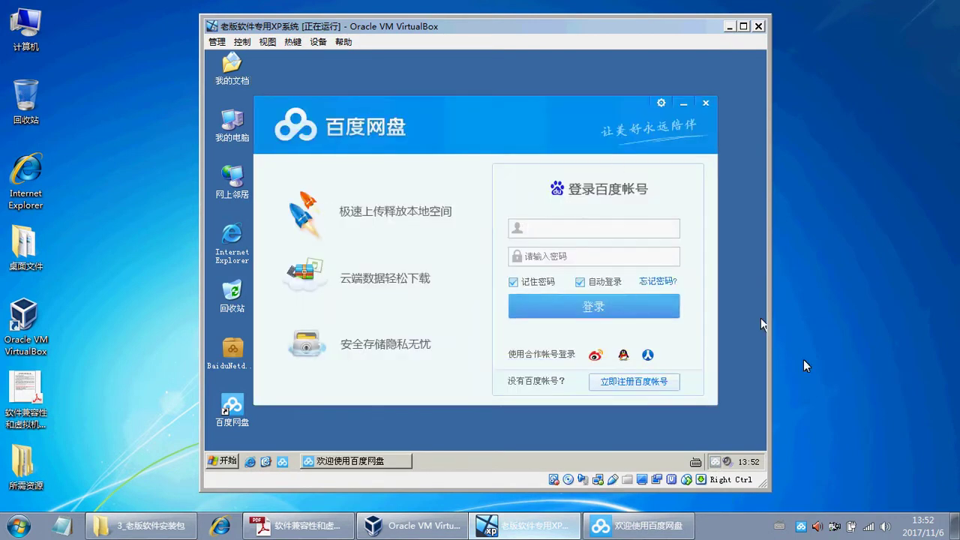
click(538, 230)
text(188)
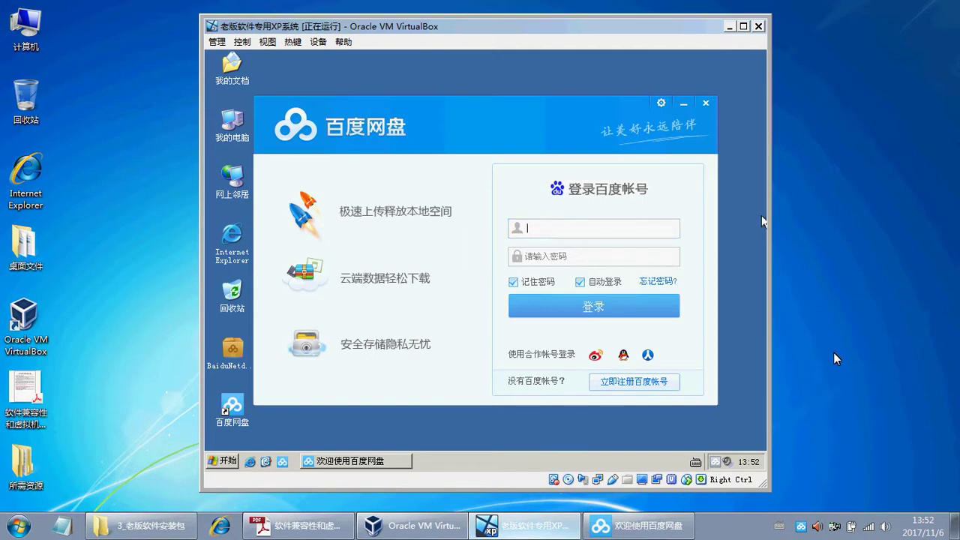
click(872, 405)
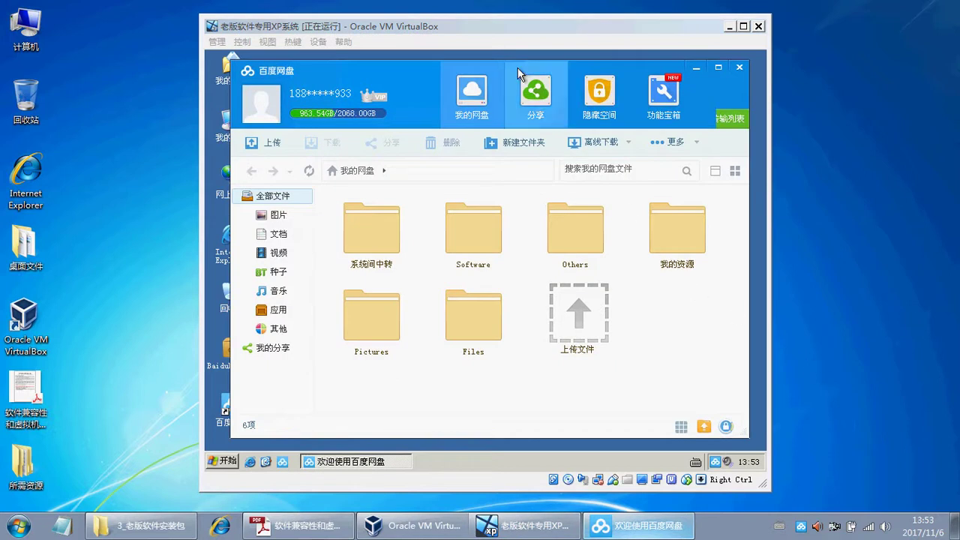
- Open the 系统间中转 folder in the virtual machine's netdisk and download OFFICE 2003.exe and ScienceSlides 2005.exe to its desktop
click(390, 69)
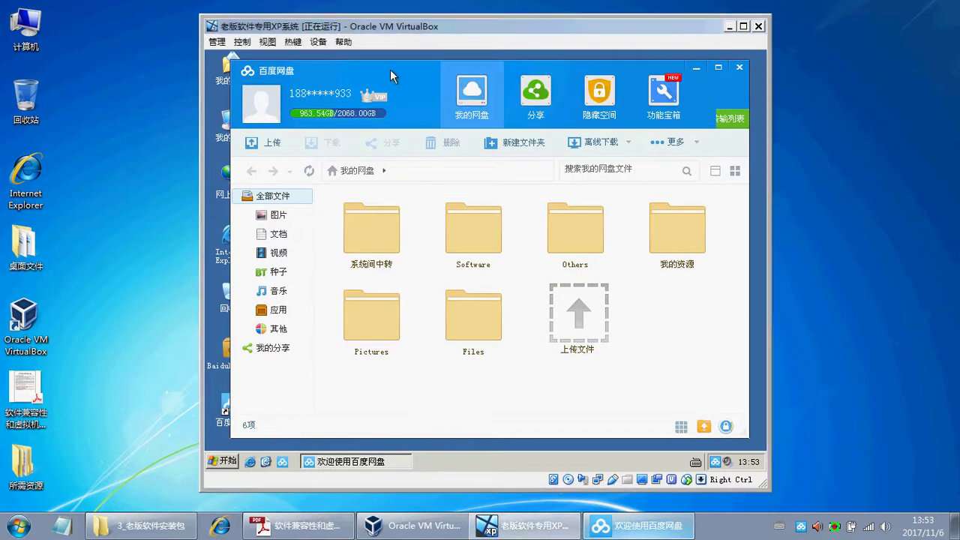
click(382, 239)
double_click(383, 238)
drag(412, 72, 481, 81)
drag(567, 330, 443, 240)
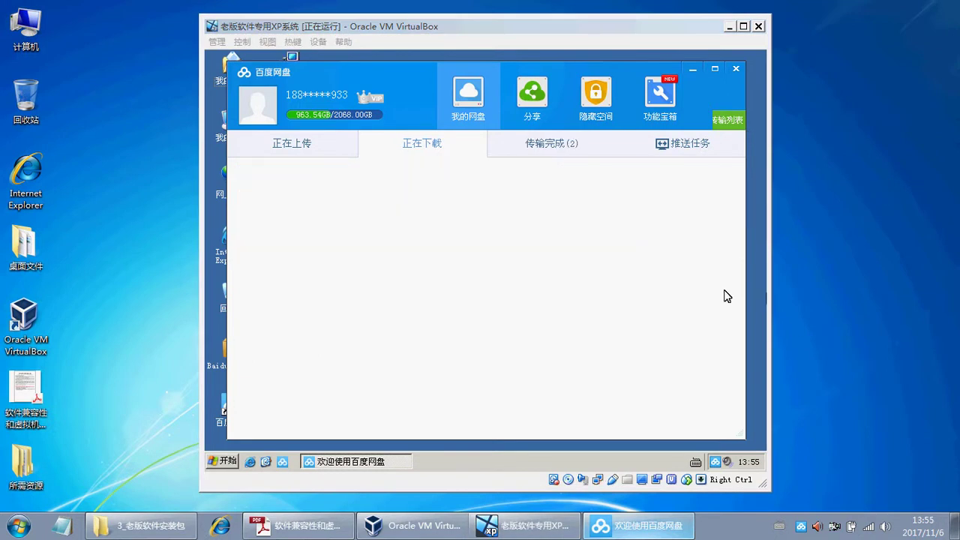
click(489, 227)
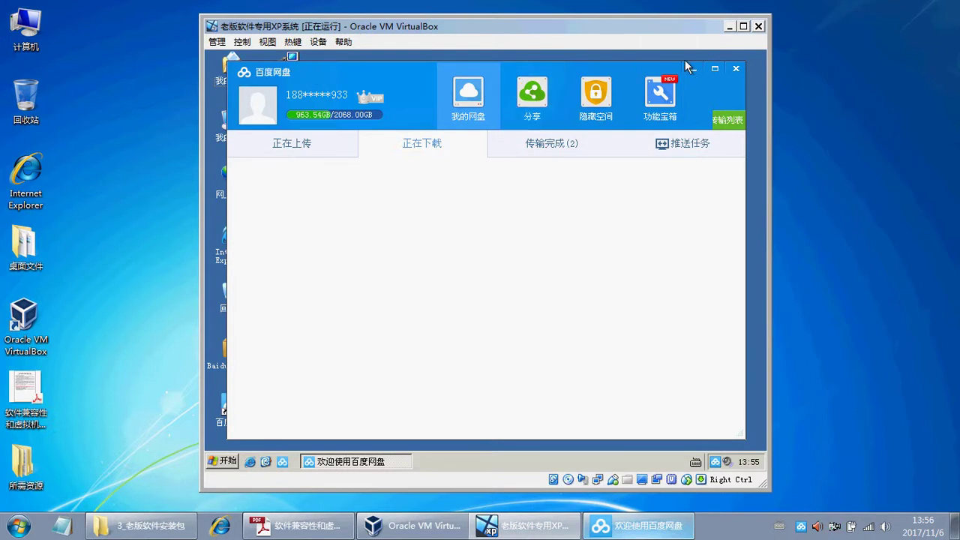
- Close the Baidu Netdisk window in the virtual machine and exit the program completely
click(737, 70)
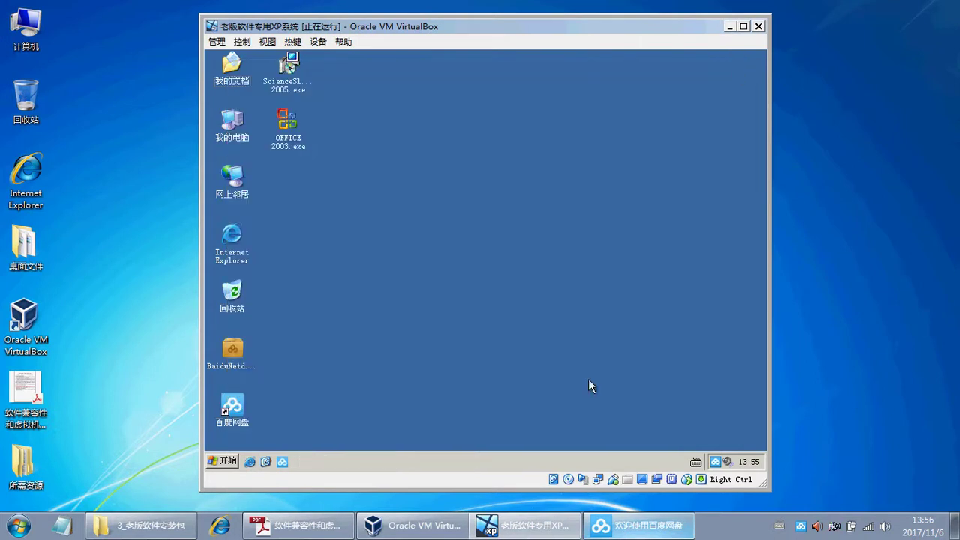
right_click(714, 465)
click(691, 447)
- Check the OFFICE 2003.exe and ScienceSlides 2005.exe installers on the virtual machine's desktop, refreshing the desktop
click(294, 132)
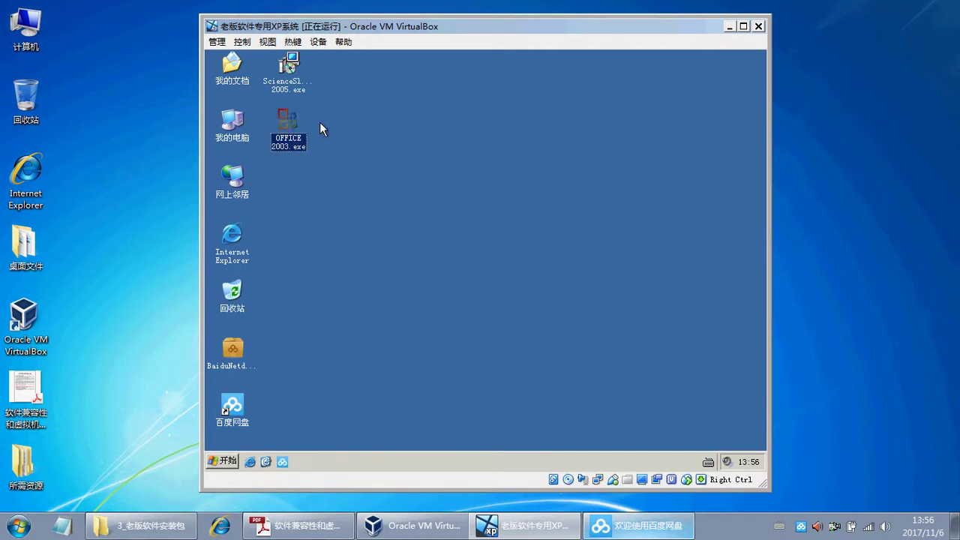
click(292, 72)
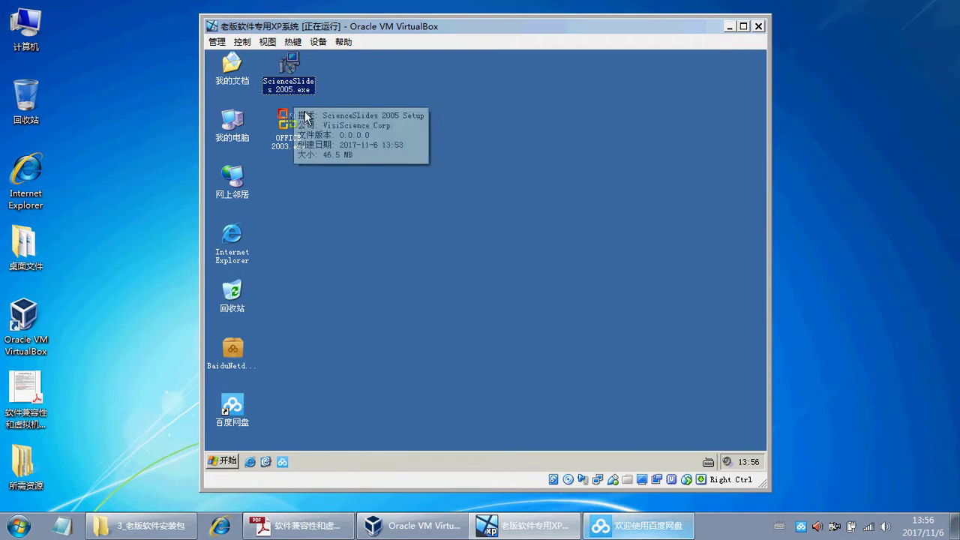
click(289, 119)
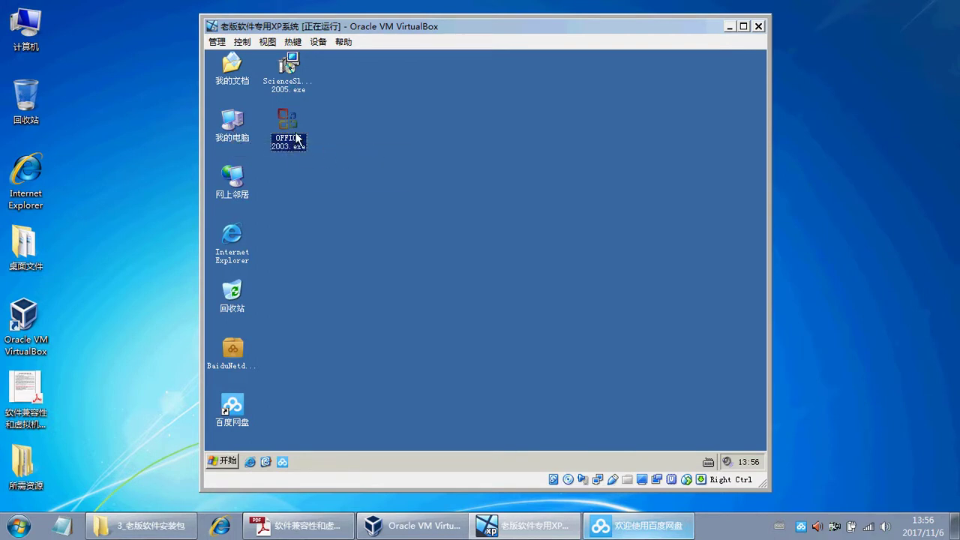
click(309, 88)
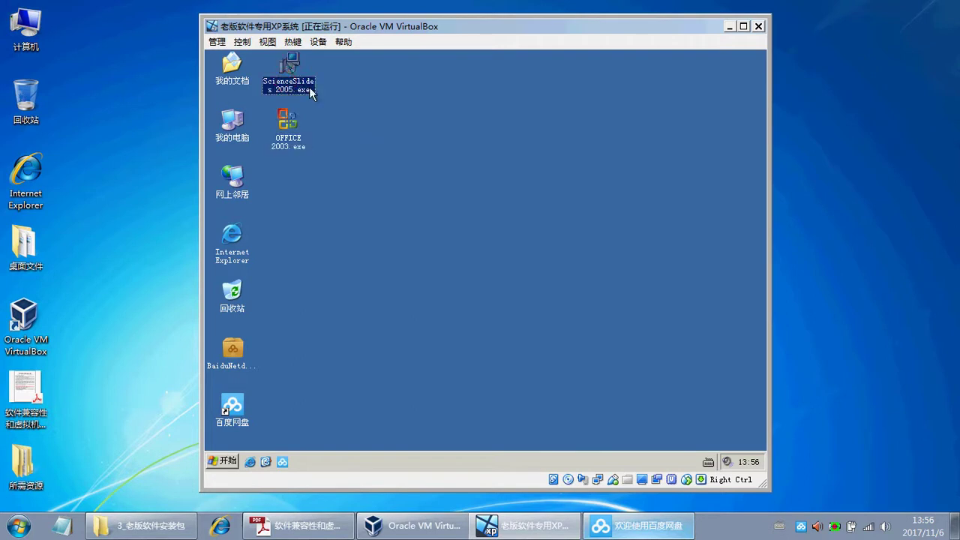
right_click(379, 171)
click(413, 192)
right_click(376, 174)
click(407, 194)
right_click(375, 180)
click(408, 199)
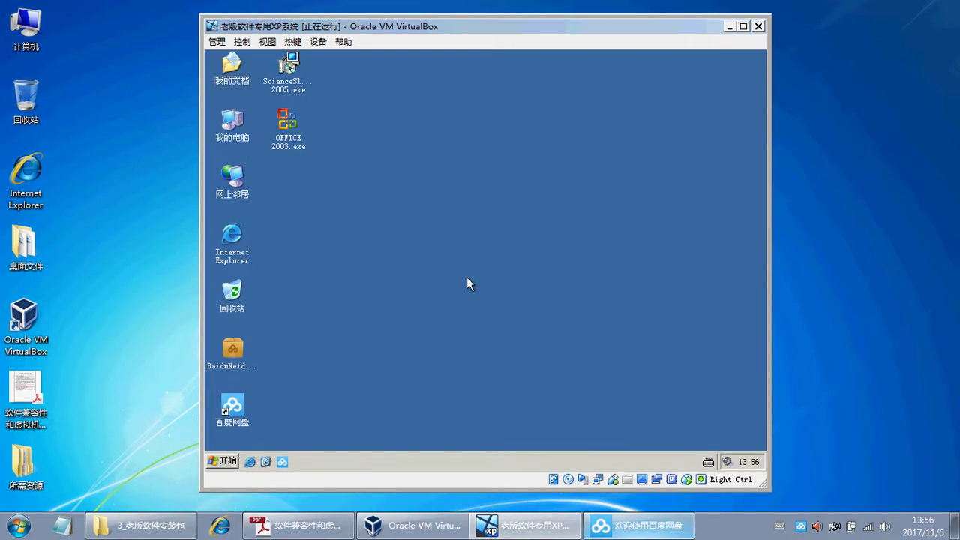
- Switch to the PDF guide in Adobe Acrobat and review step 3.1 on transferring installers to the virtual XP system by netdisk
key(alt+Tab)
scroll(480, 300, down, 5)
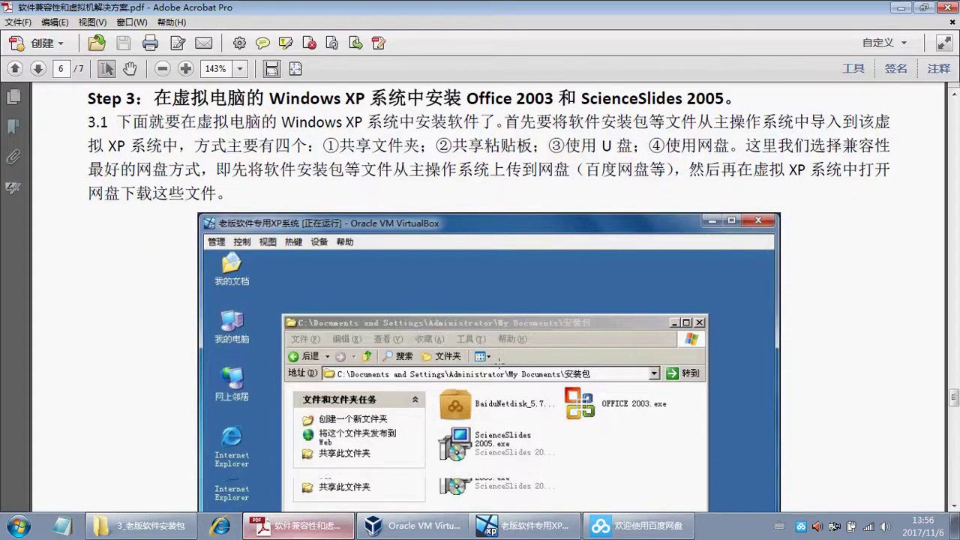
scroll(523, 354, down, 5)
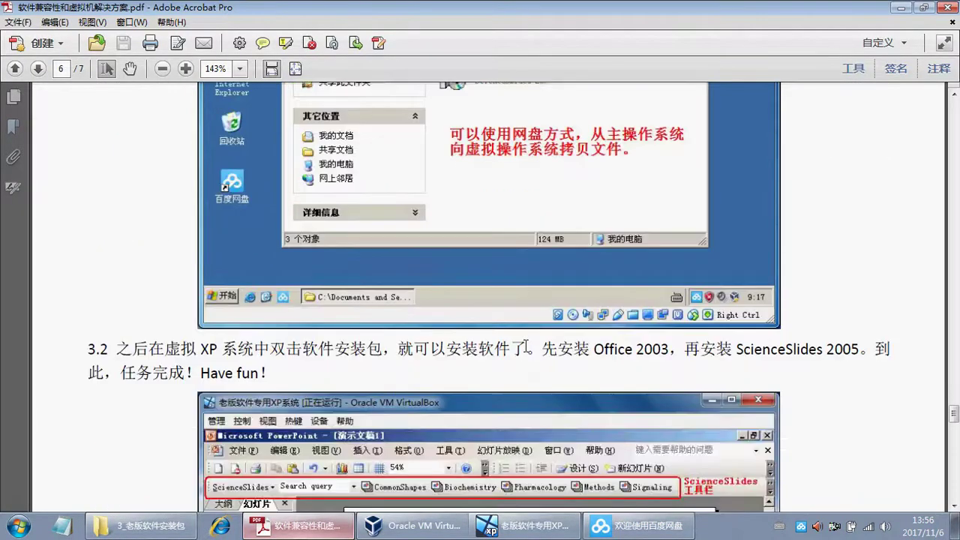
scroll(537, 309, up, 3)
scroll(534, 256, up, 5)
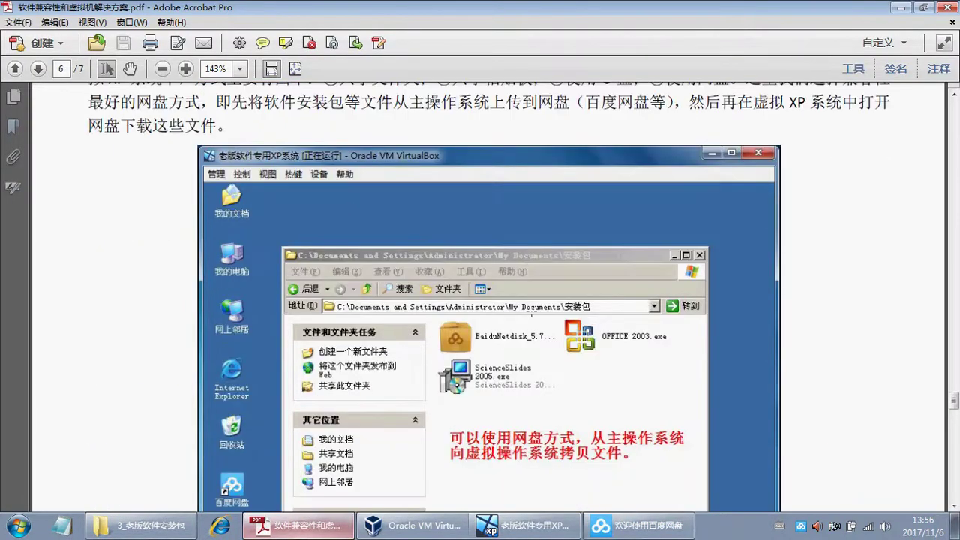
scroll(525, 307, down, 3)
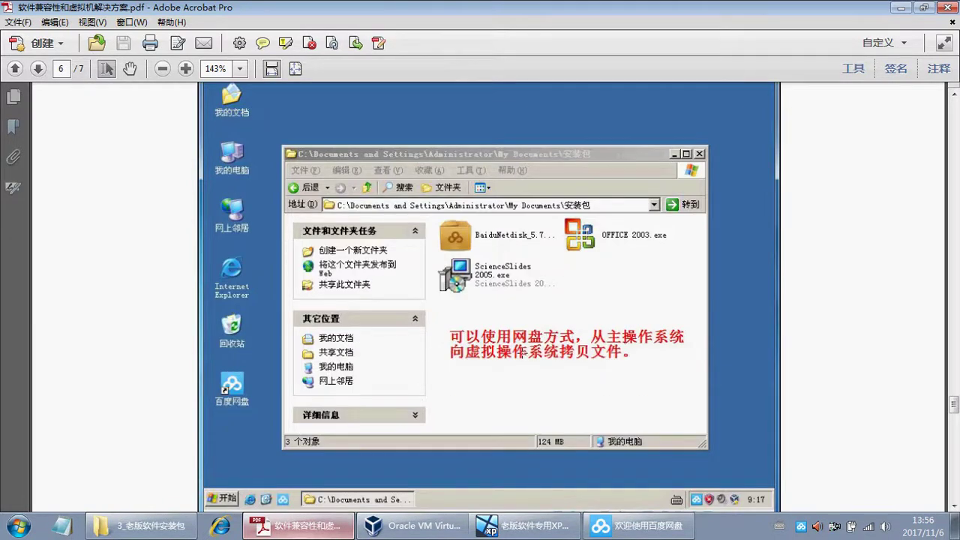
scroll(598, 361, down, 9)
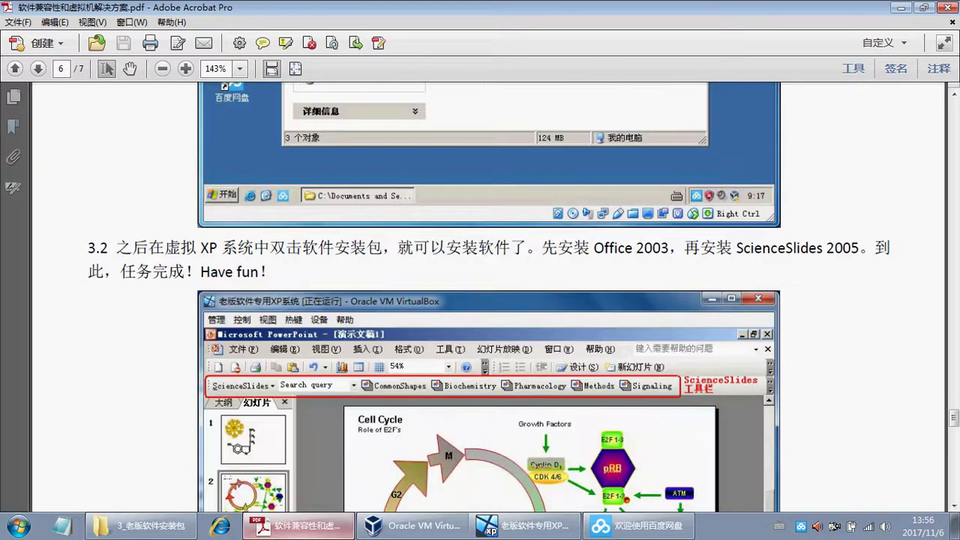
- Read steps 3.2 and 3.3 of the guide on installing Office 2003 and ScienceSlides 2005 and closing the virtual XP system
drag(167, 248, 445, 250)
drag(303, 249, 415, 250)
scroll(414, 250, down, 4)
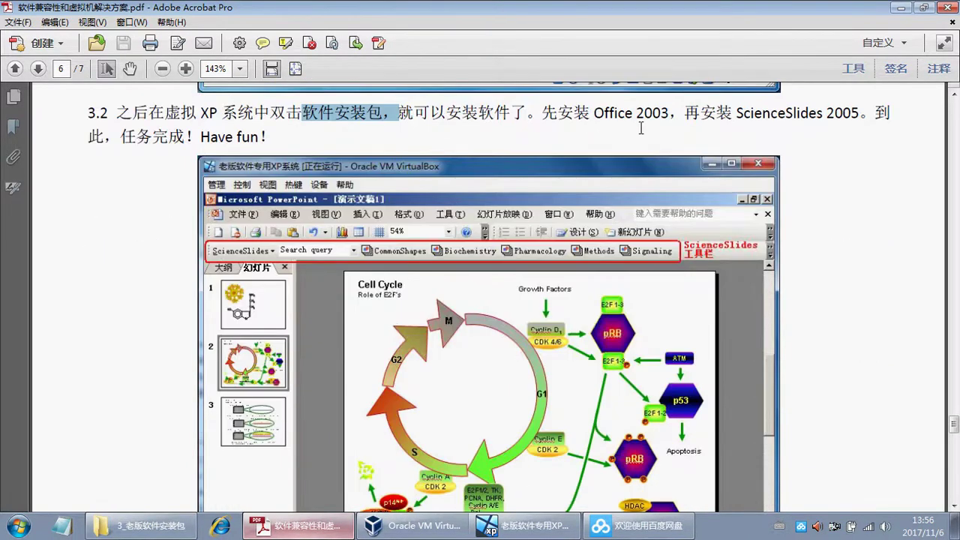
drag(591, 114, 664, 108)
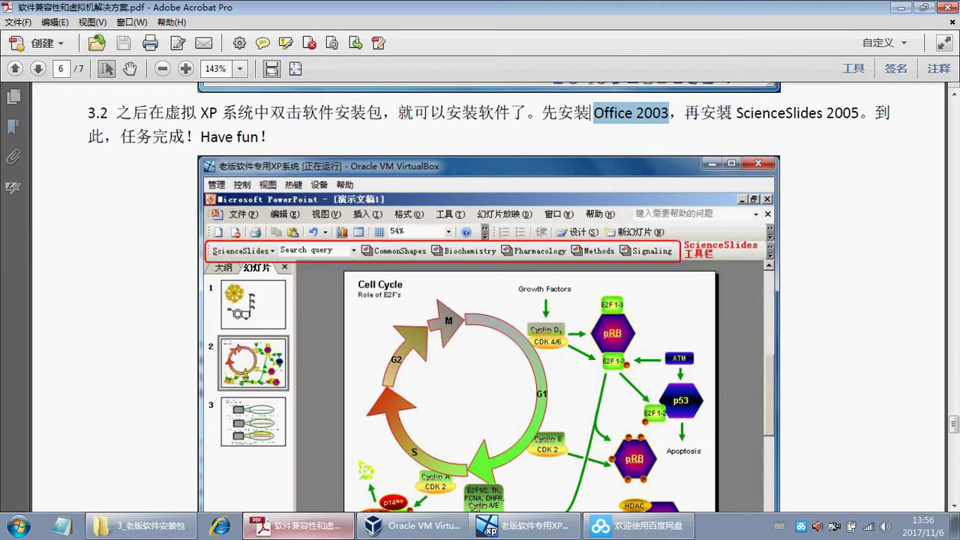
drag(737, 113, 850, 106)
scroll(540, 212, down, 4)
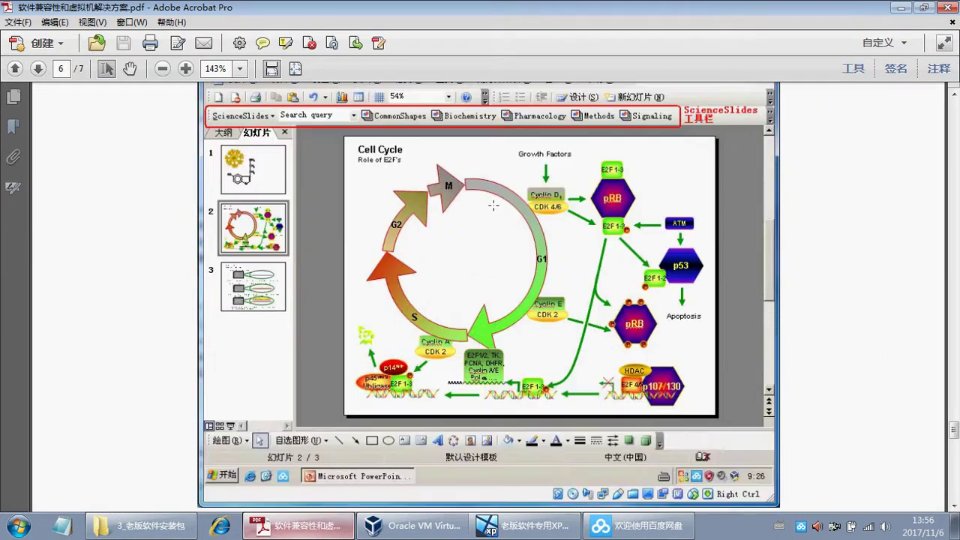
scroll(420, 247, up, 3)
scroll(315, 195, down, 2)
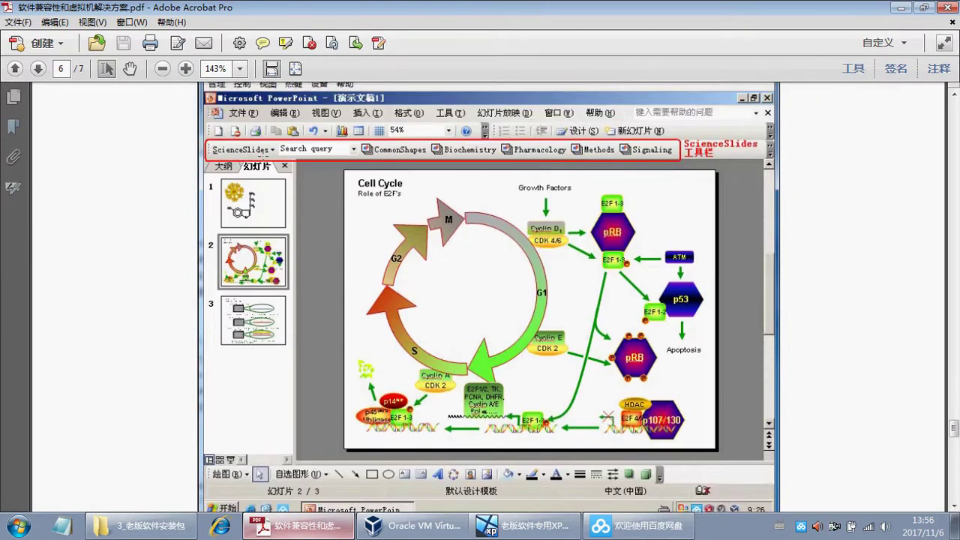
scroll(483, 247, down, 12)
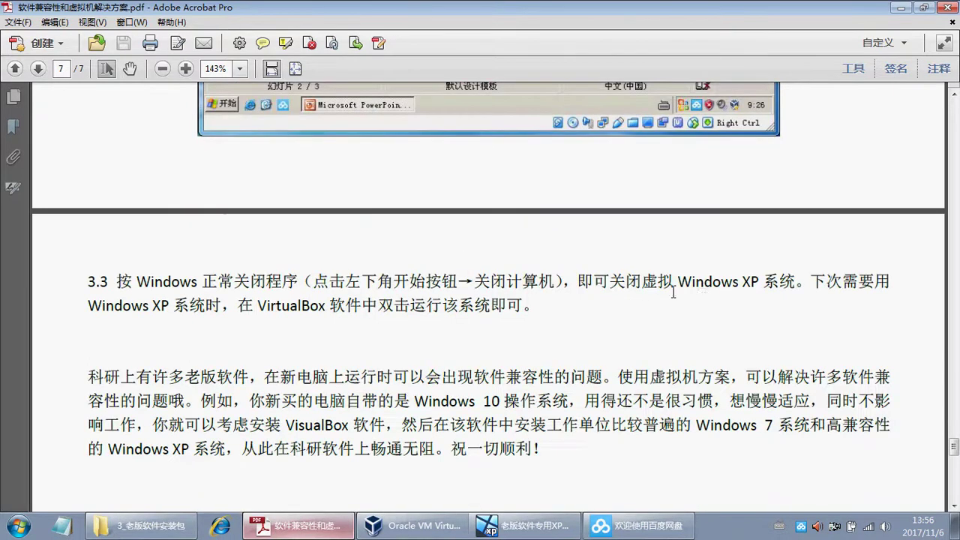
scroll(429, 286, down, 2)
drag(154, 216, 323, 220)
click(229, 237)
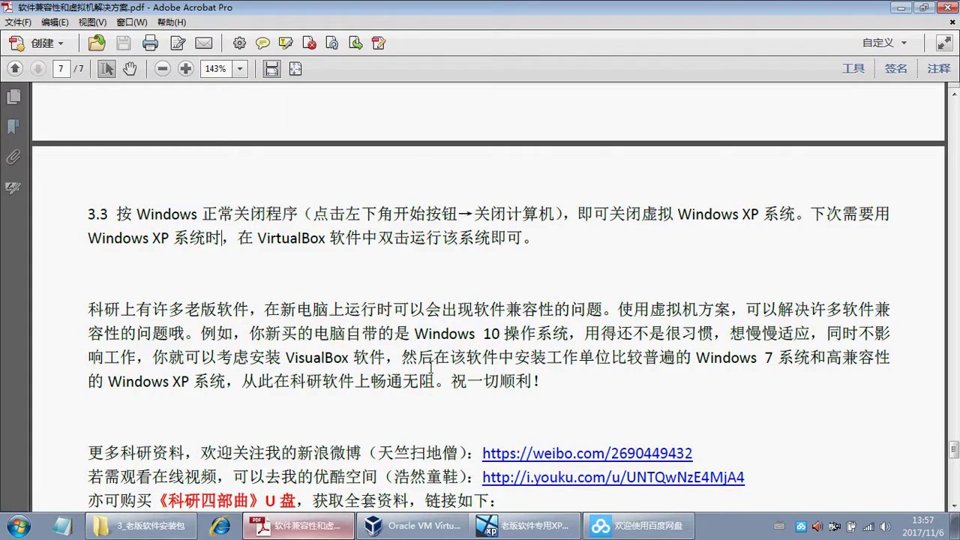
- Switch to the 老版软件专用XP系统 virtual machine, shut down its Windows XP normally, and bring up the VirtualBox Manager
click(525, 525)
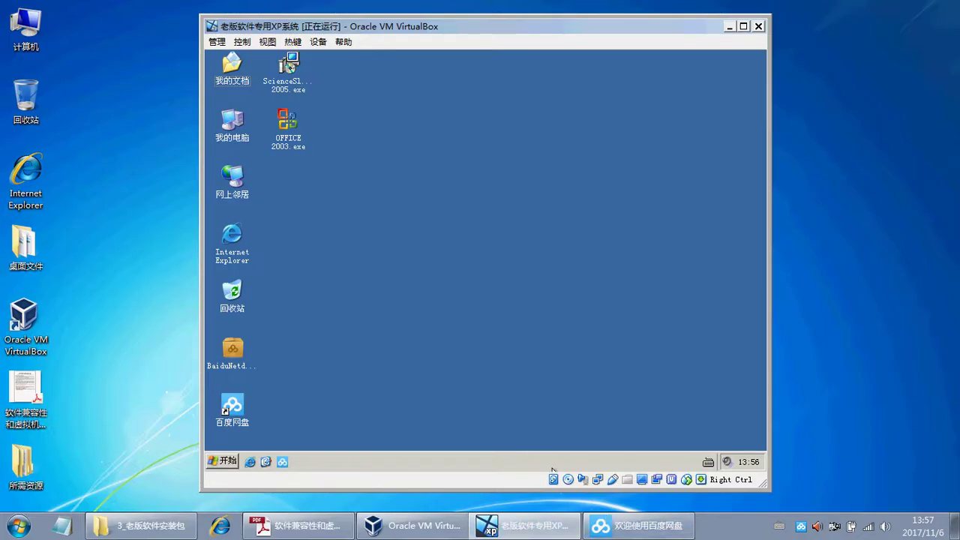
click(228, 460)
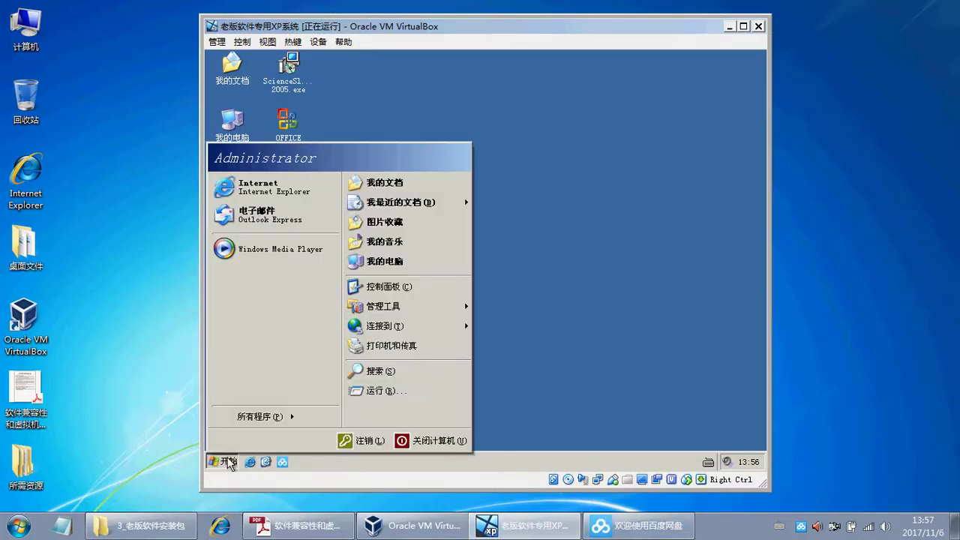
click(441, 444)
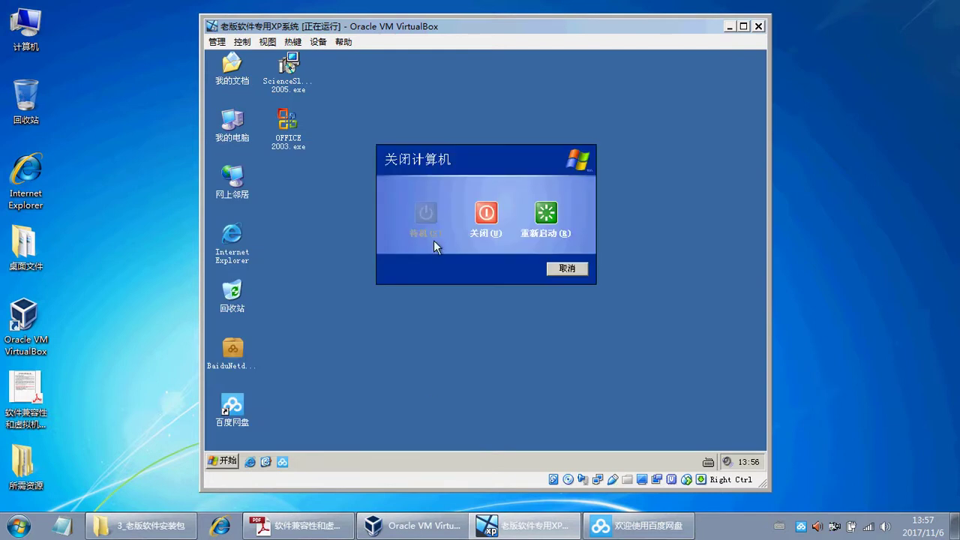
click(483, 214)
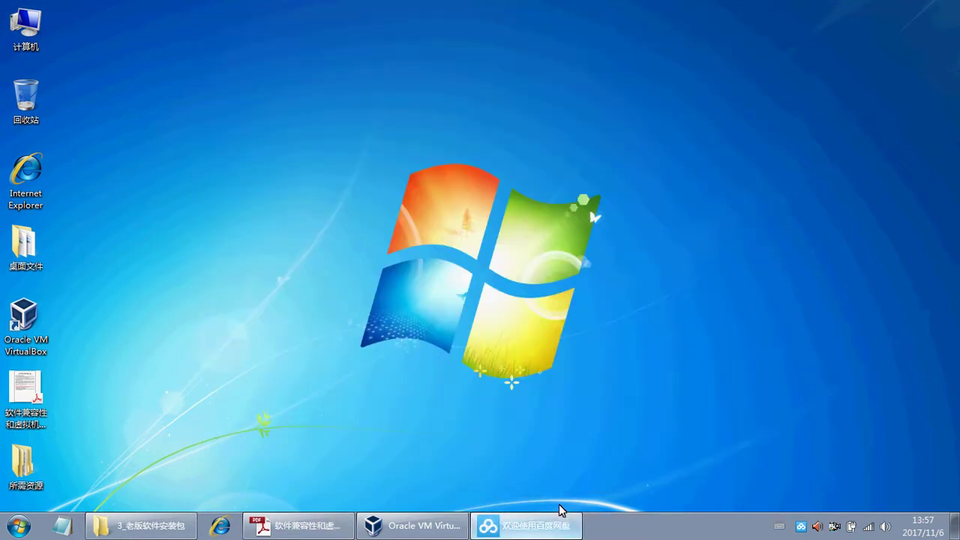
click(399, 527)
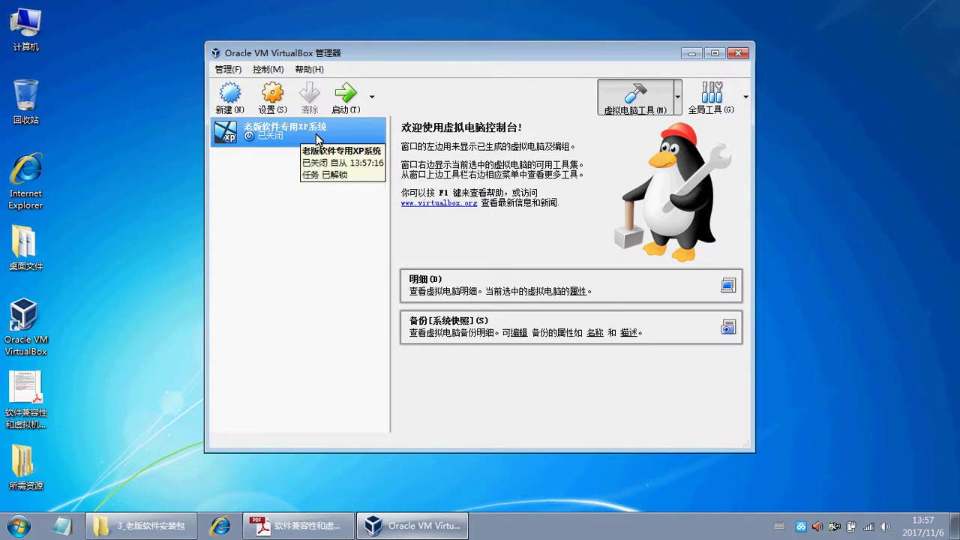
- Return to the last page of the PDF guide and read the author's Sina Weibo and Youku channel information
click(300, 525)
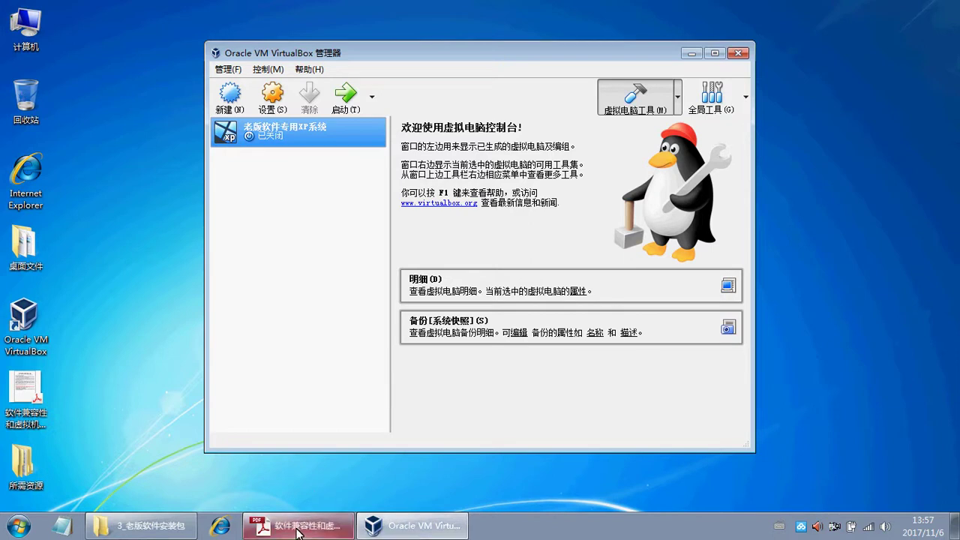
scroll(315, 439, down, 3)
scroll(229, 409, down, 3)
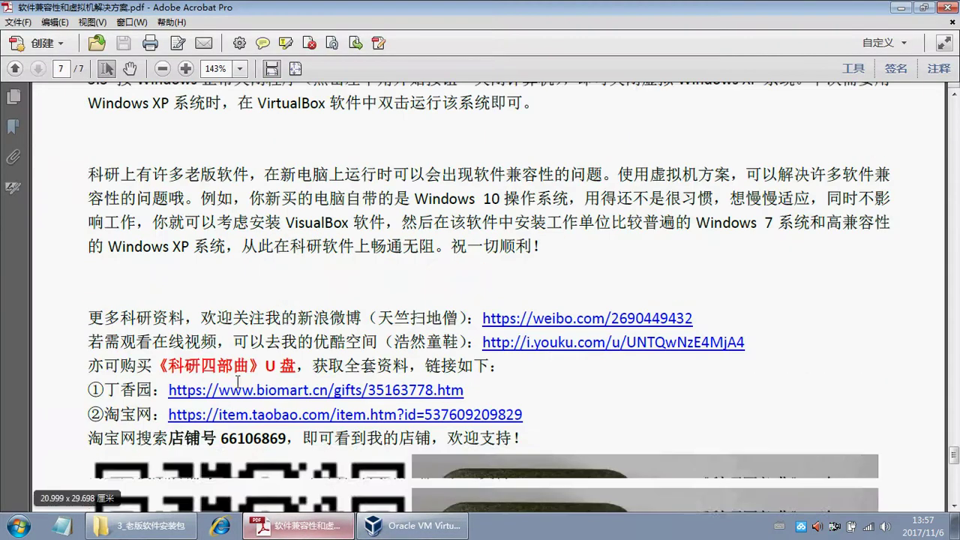
drag(298, 318, 472, 318)
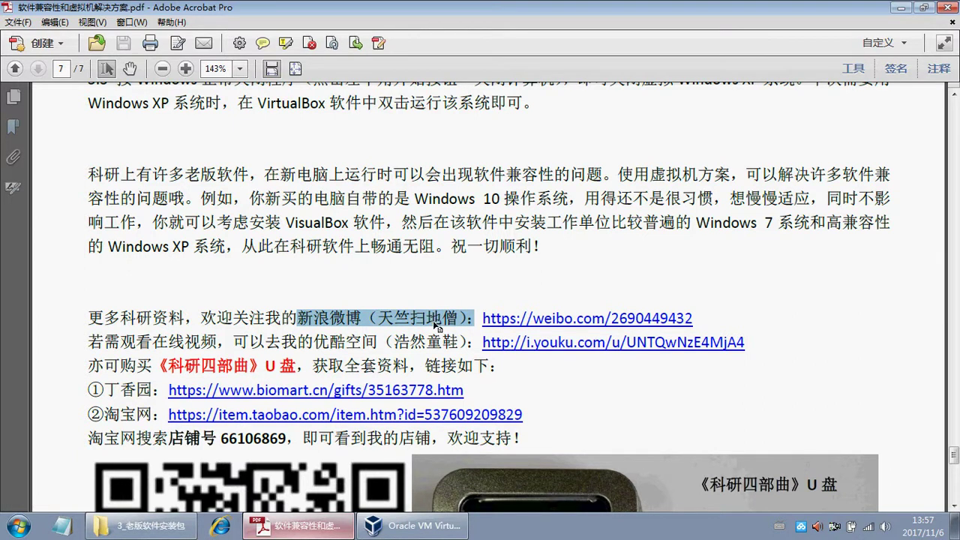
scroll(395, 323, down, 1)
drag(378, 286, 459, 287)
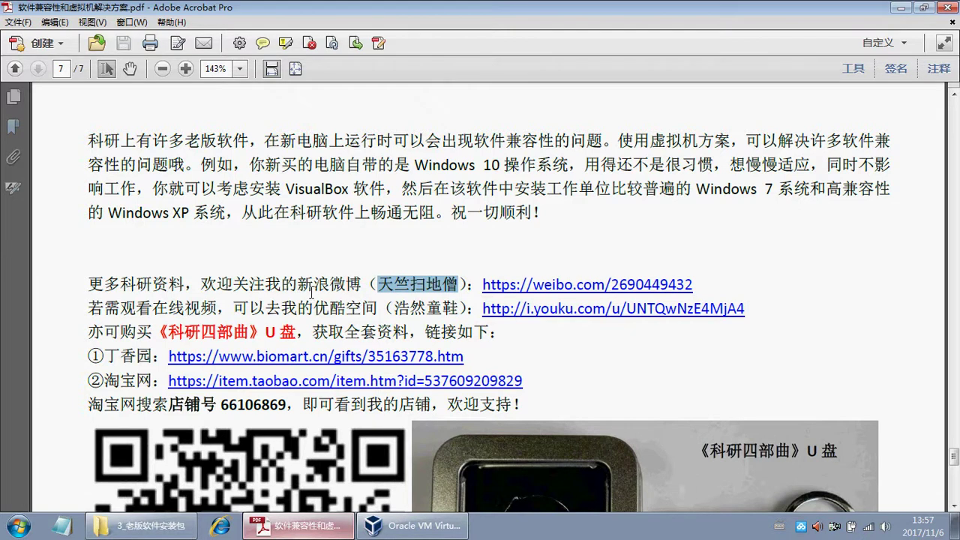
scroll(276, 306, down, 1)
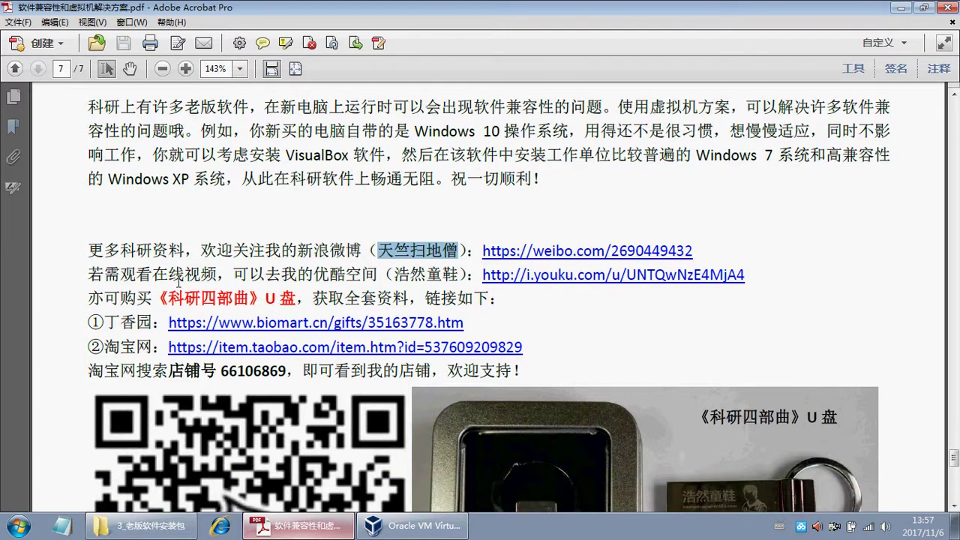
drag(314, 275, 459, 275)
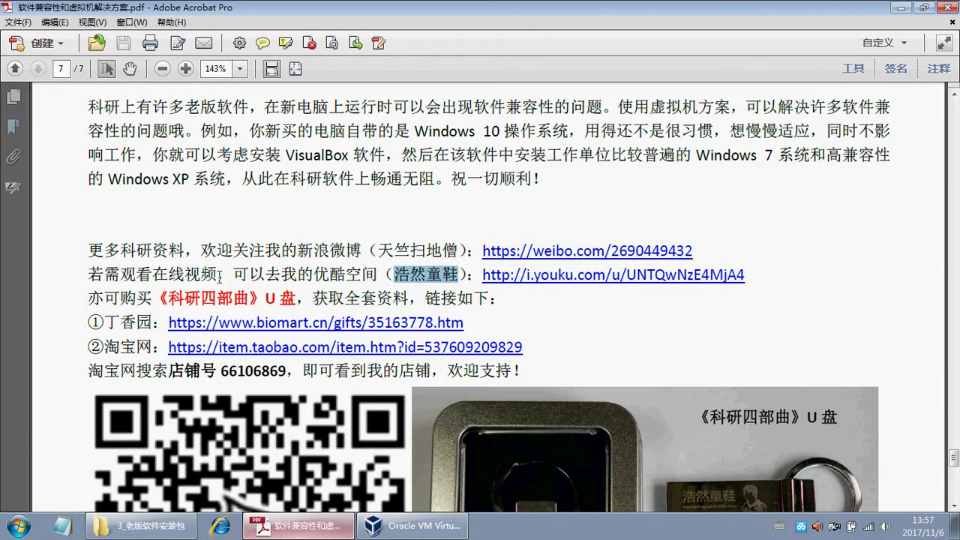
drag(153, 275, 265, 275)
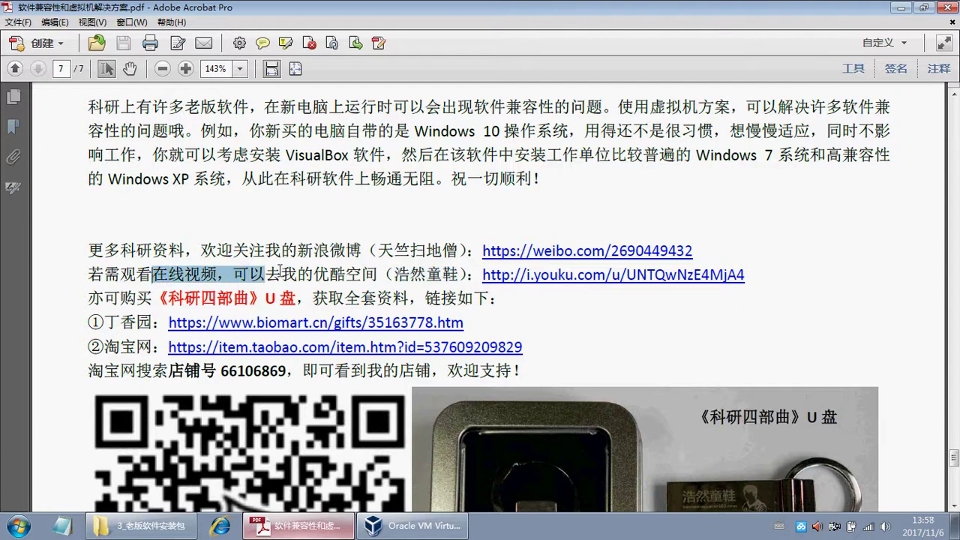
- Read the purchase information for the 《科研四部曲》 U 盘, including the 丁香园 and 淘宝网 links, shop QR code and product photo
scroll(269, 298, down, 2)
drag(344, 231, 408, 231)
drag(153, 232, 303, 232)
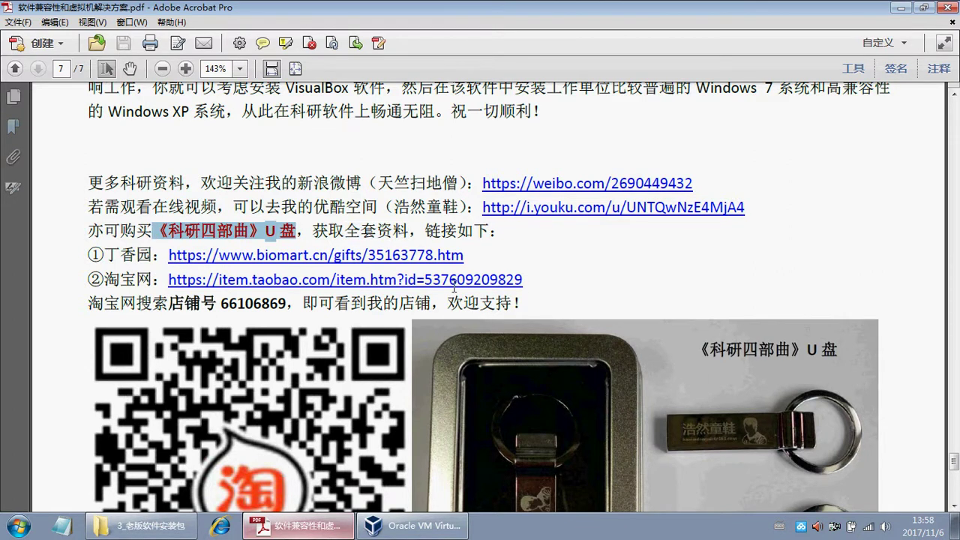
drag(122, 303, 238, 304)
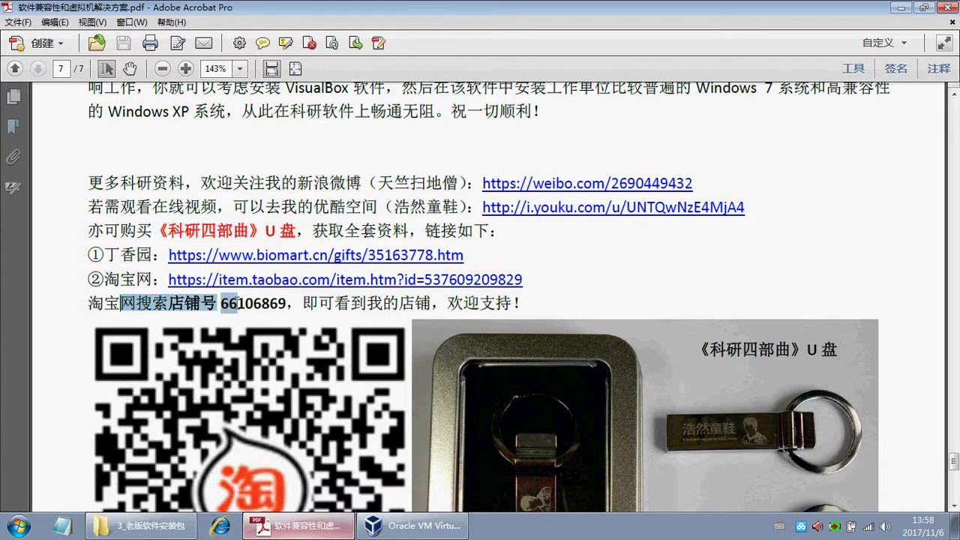
click(187, 311)
drag(168, 305, 530, 308)
scroll(628, 307, down, 3)
scroll(629, 307, down, 2)
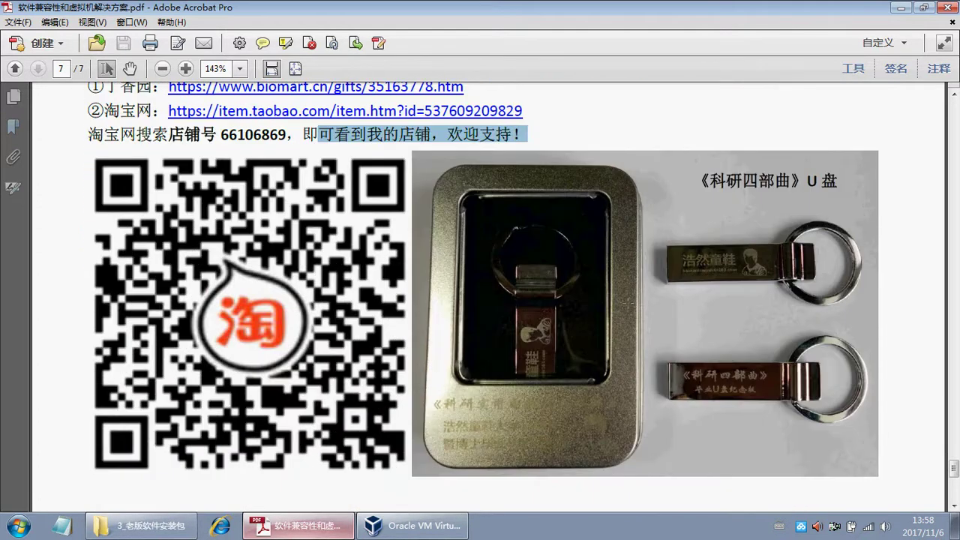
scroll(628, 302, up, 1)
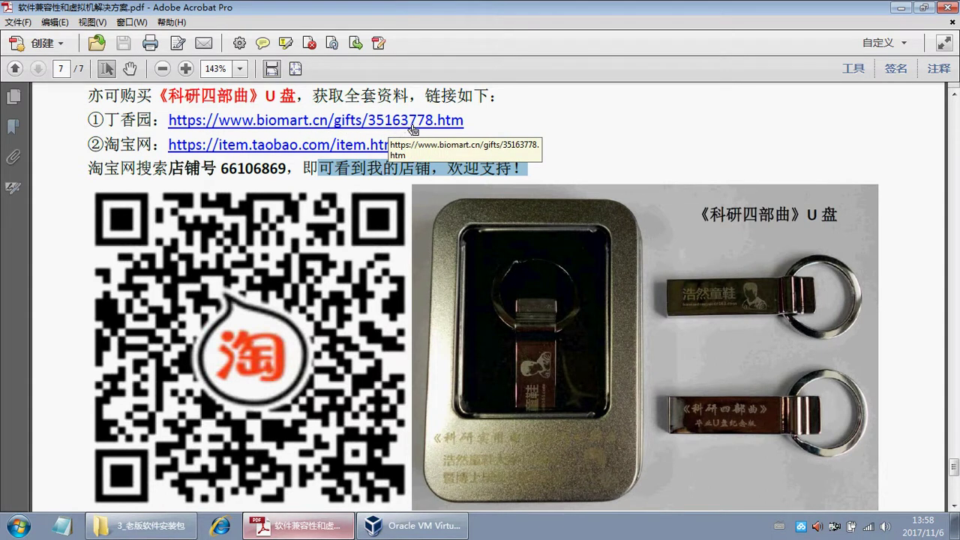
click(499, 121)
drag(499, 121, 417, 120)
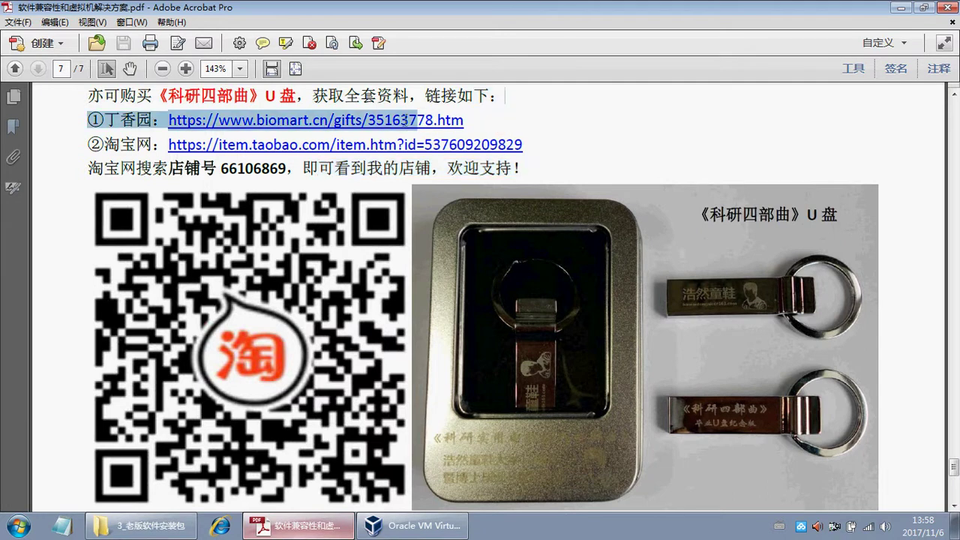
drag(123, 122, 543, 122)
click(604, 113)
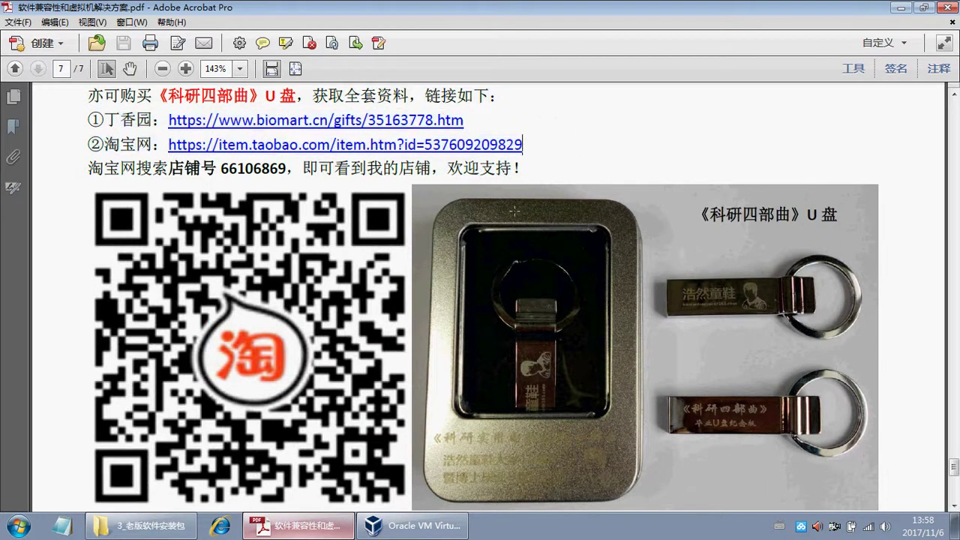
scroll(551, 214, down, 1)
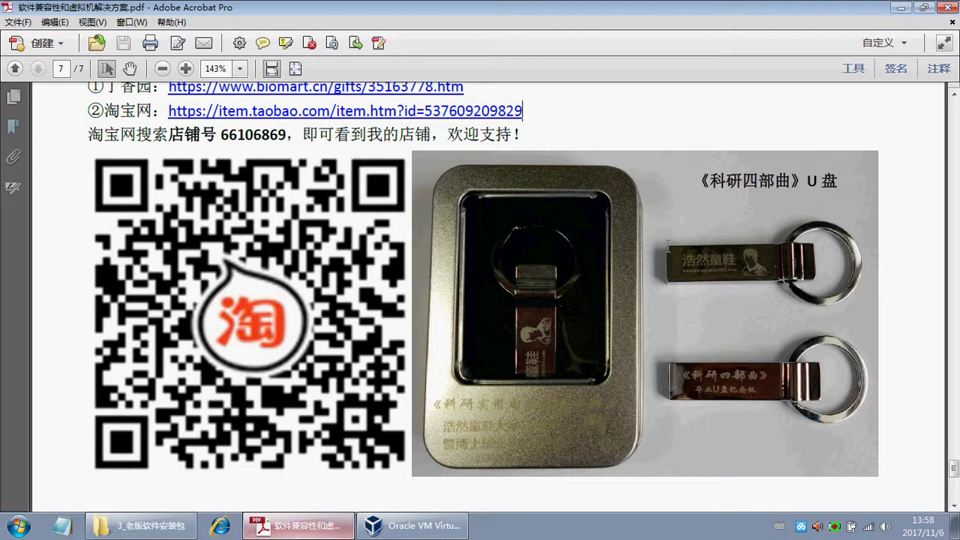